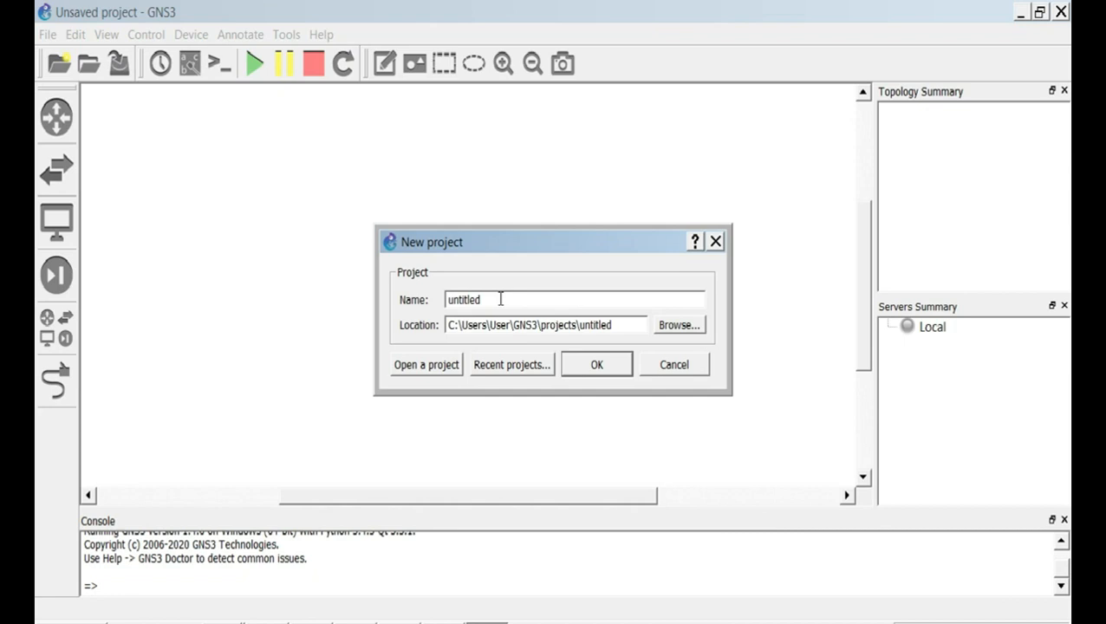
Create a new project named projet4, declining to overwrite the existing projet3.
key("BackSpace")
key("BackSpace")
key("BackSpace")
key("BackSpace")
key("BackSpace")
key("BackSpace")
key("BackSpace")
key("BackSpace")
type("projet3")
key("Return")
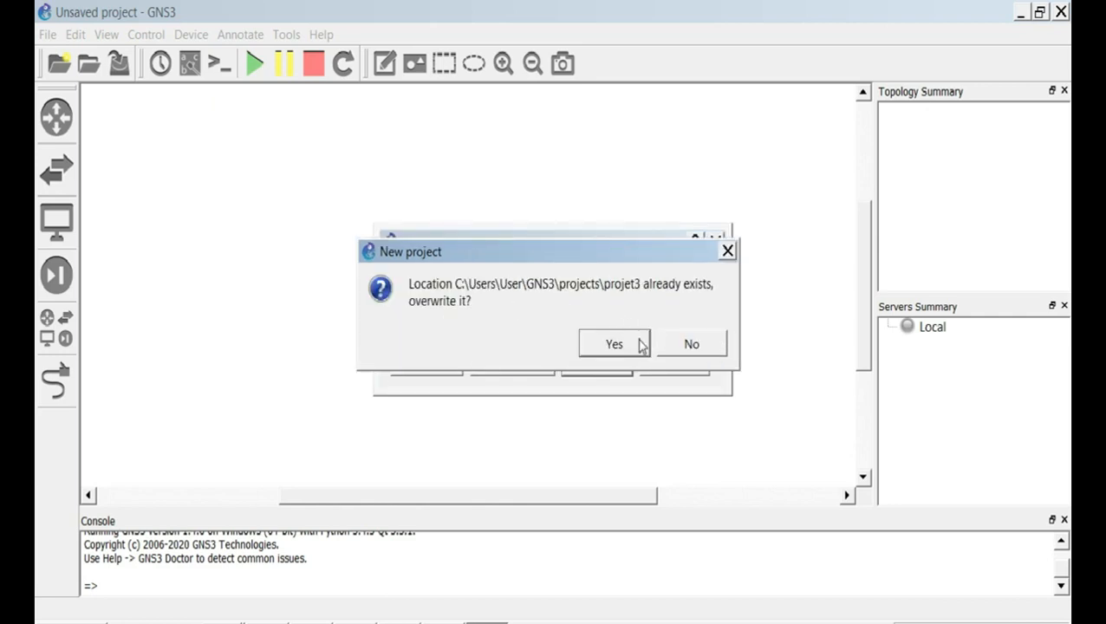
left_click(690, 344)
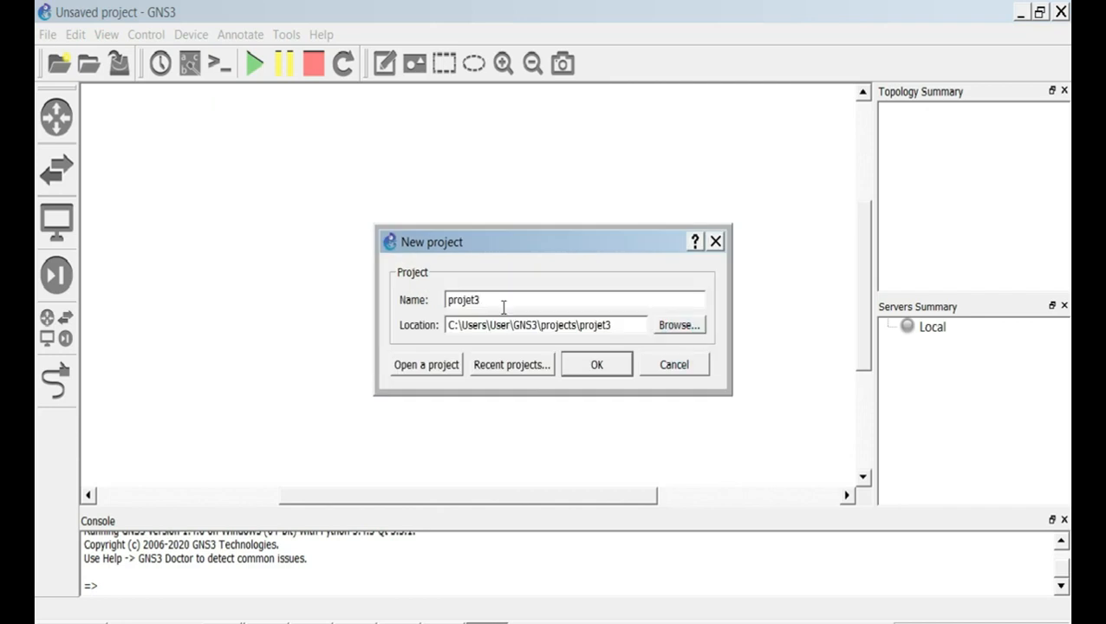
type("4")
key("Return")
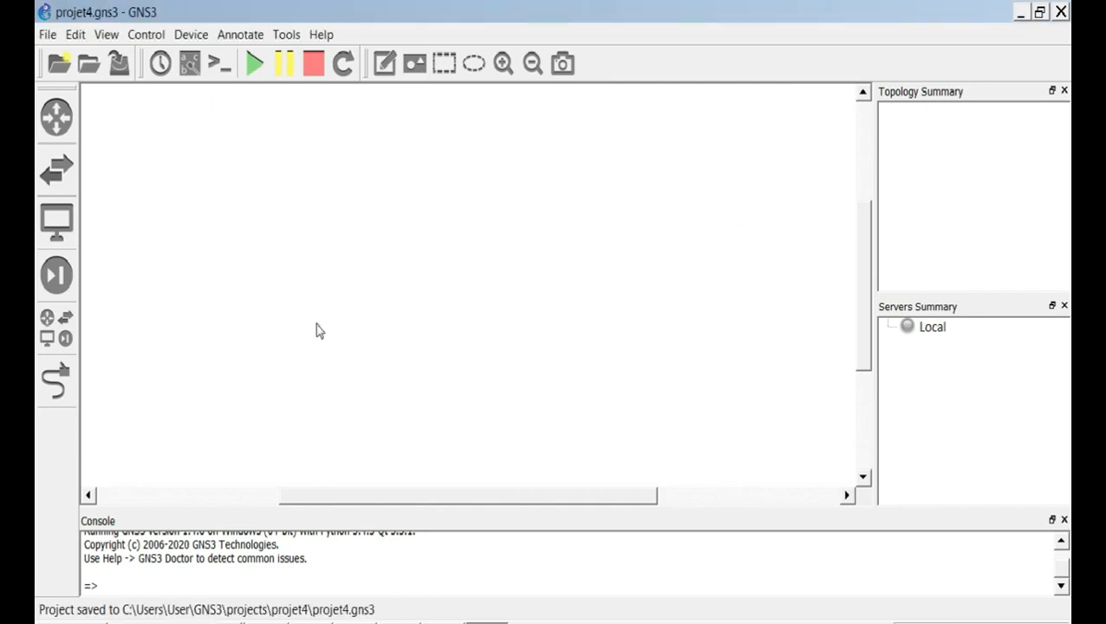
Add three c7200 routers to the workspace in a triangle, with R1 at the apex.
left_click(61, 121)
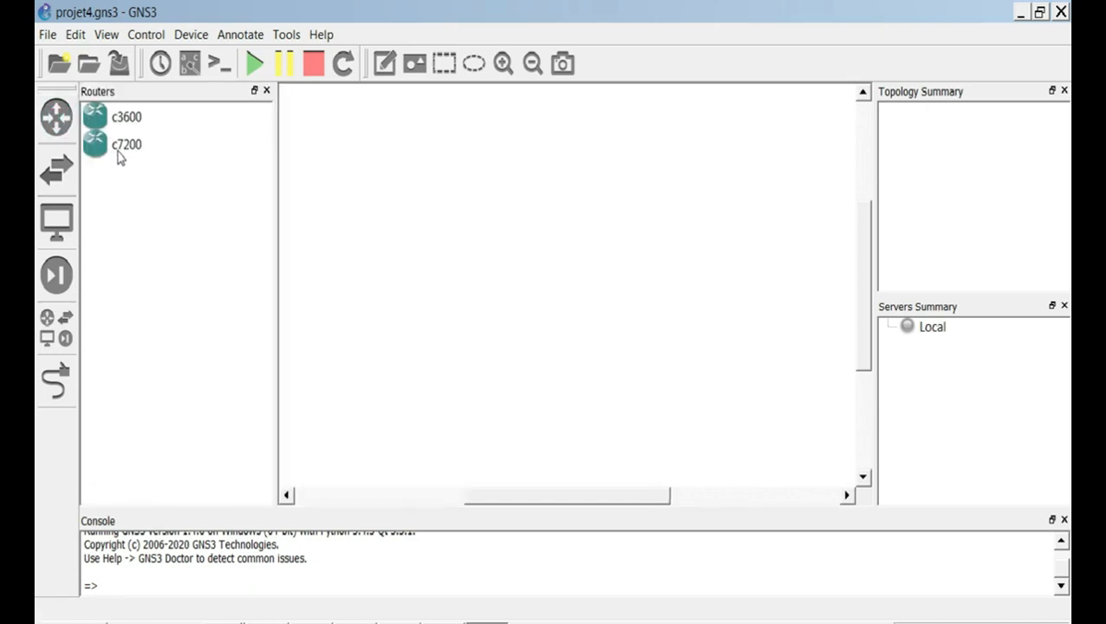
left_click_drag(118, 156, 499, 154)
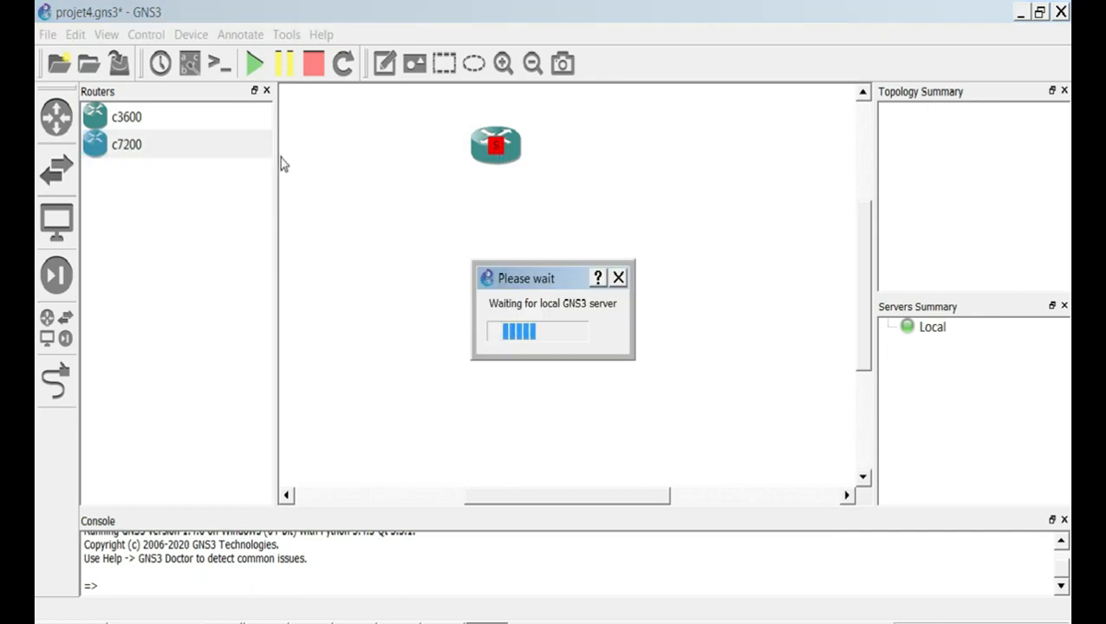
left_click(131, 147)
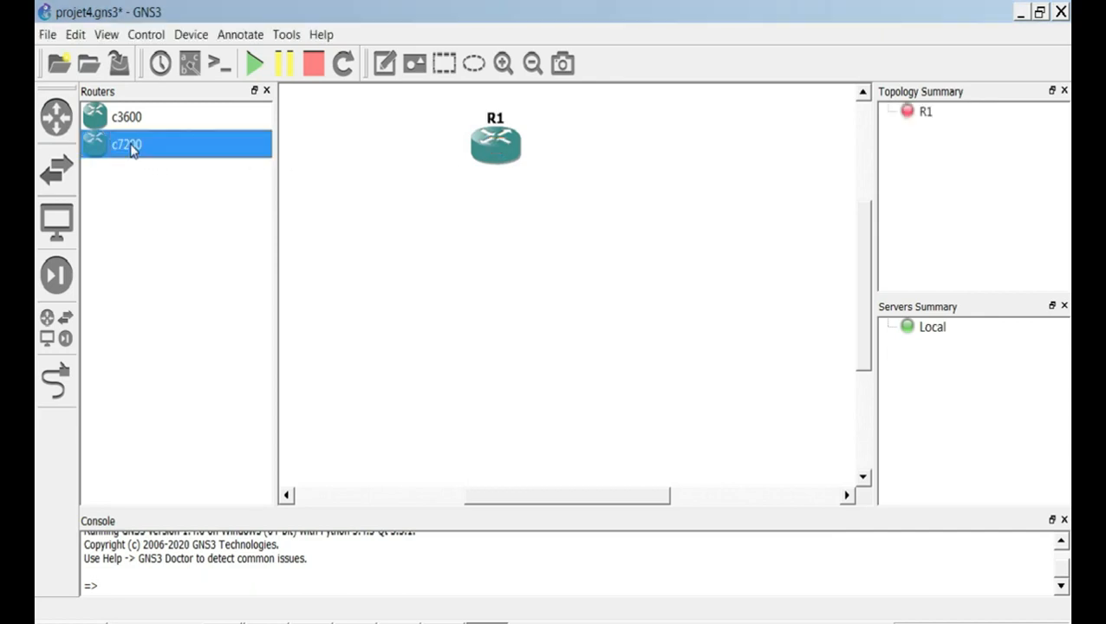
left_click_drag(131, 147, 824, 412)
left_click_drag(121, 142, 373, 420)
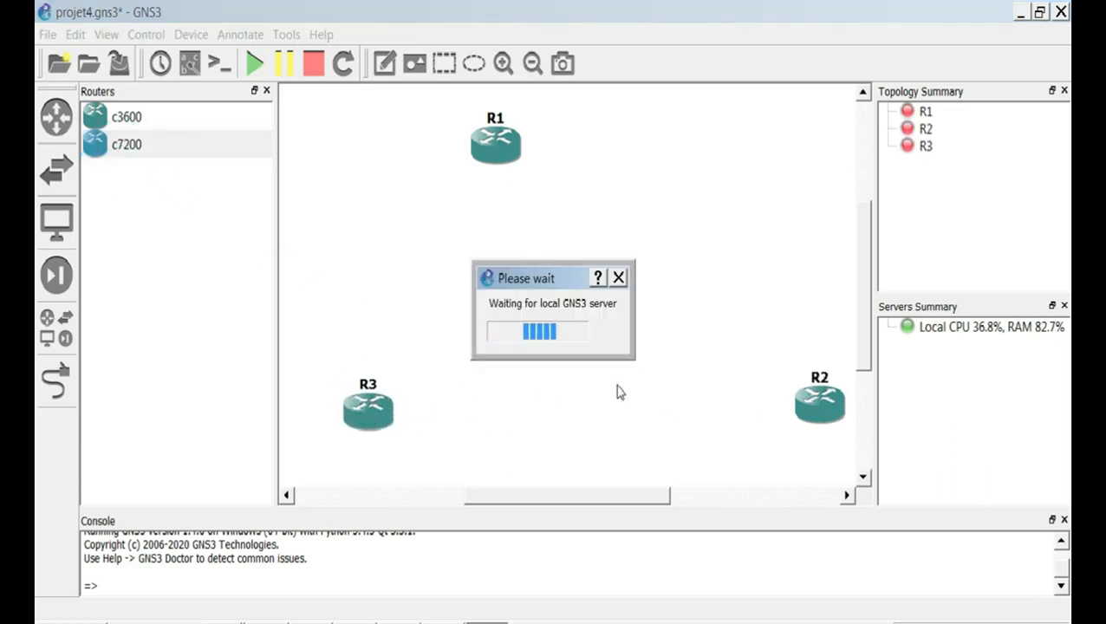
Swap the sides of the two lower routers, placing R2 below and left of R1 and R3 below and right.
left_click_drag(815, 407, 345, 354)
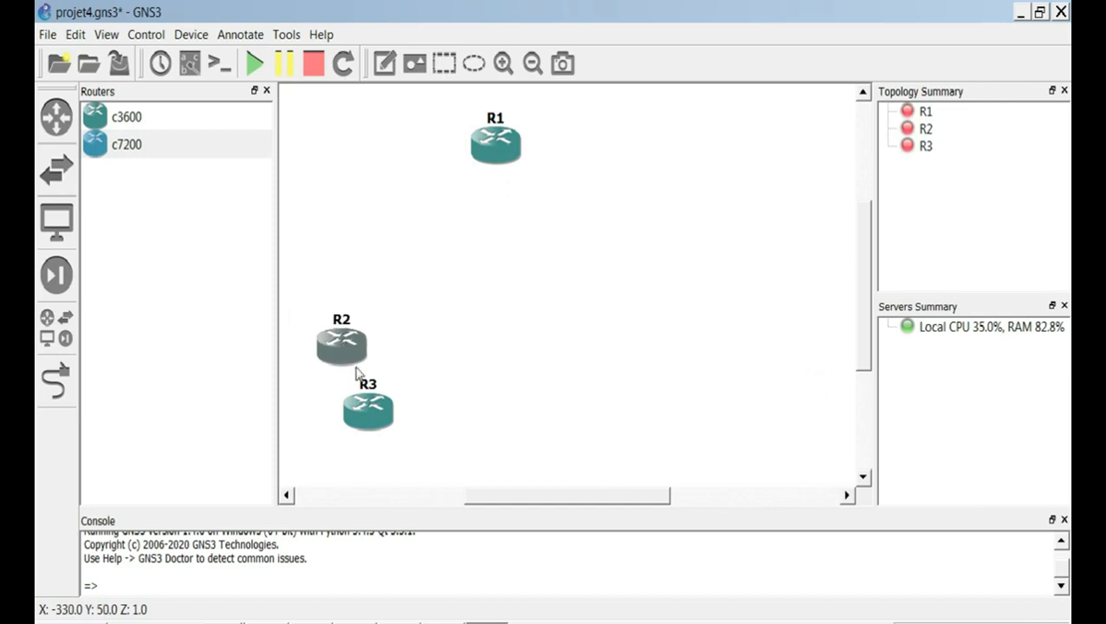
left_click_drag(377, 412, 649, 390)
left_click_drag(741, 400, 785, 378)
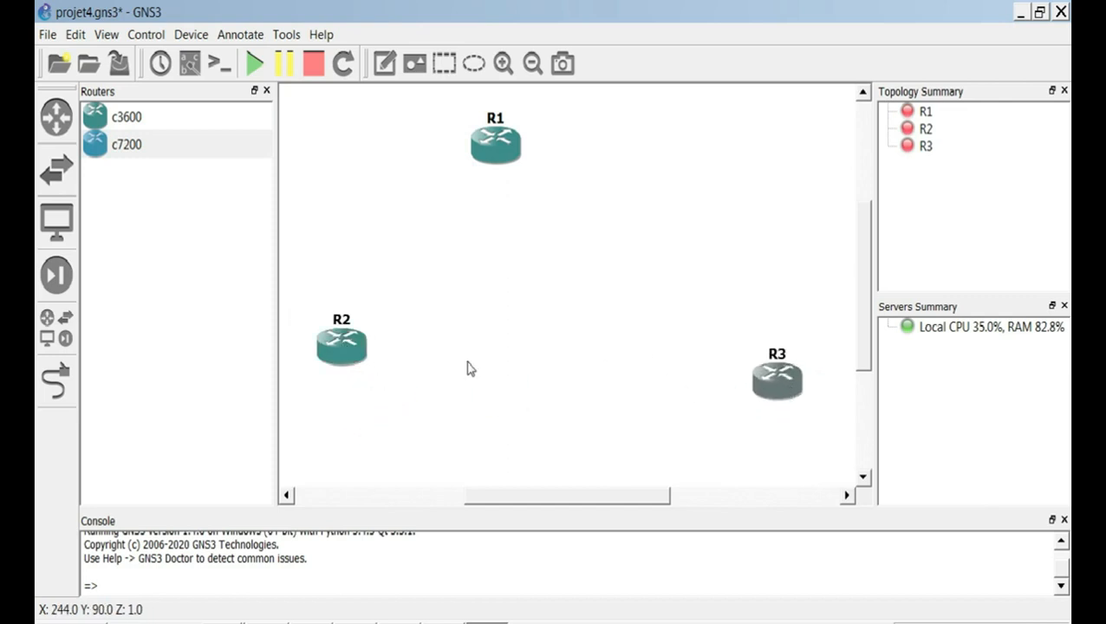
left_click_drag(342, 347, 372, 391)
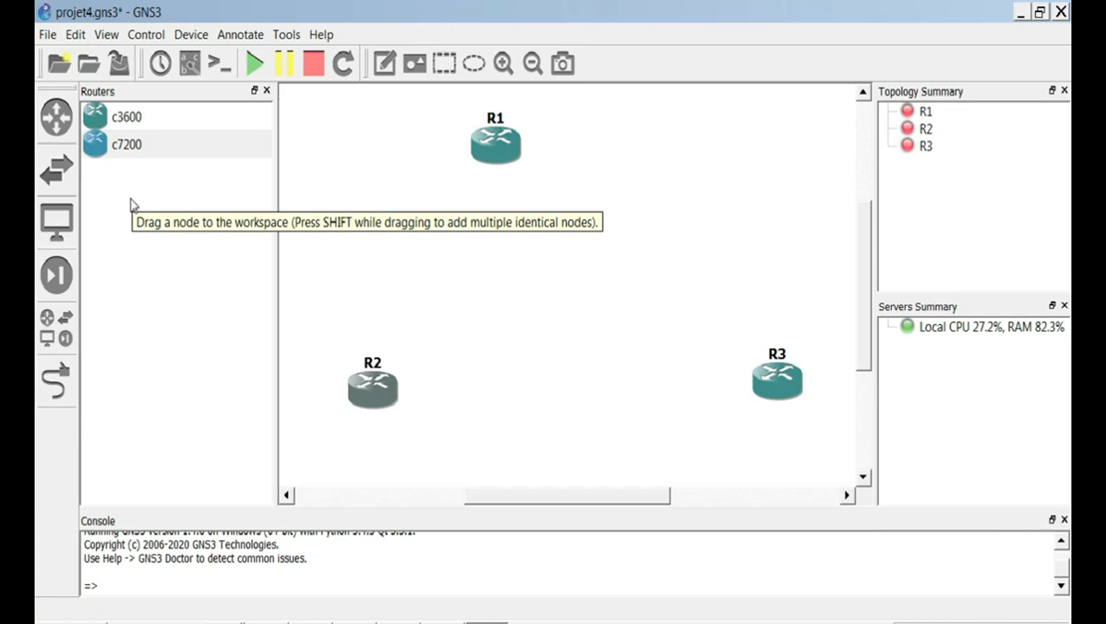
Add a Frame Relay switch in the middle of the three routers and close the device list.
left_click(58, 180)
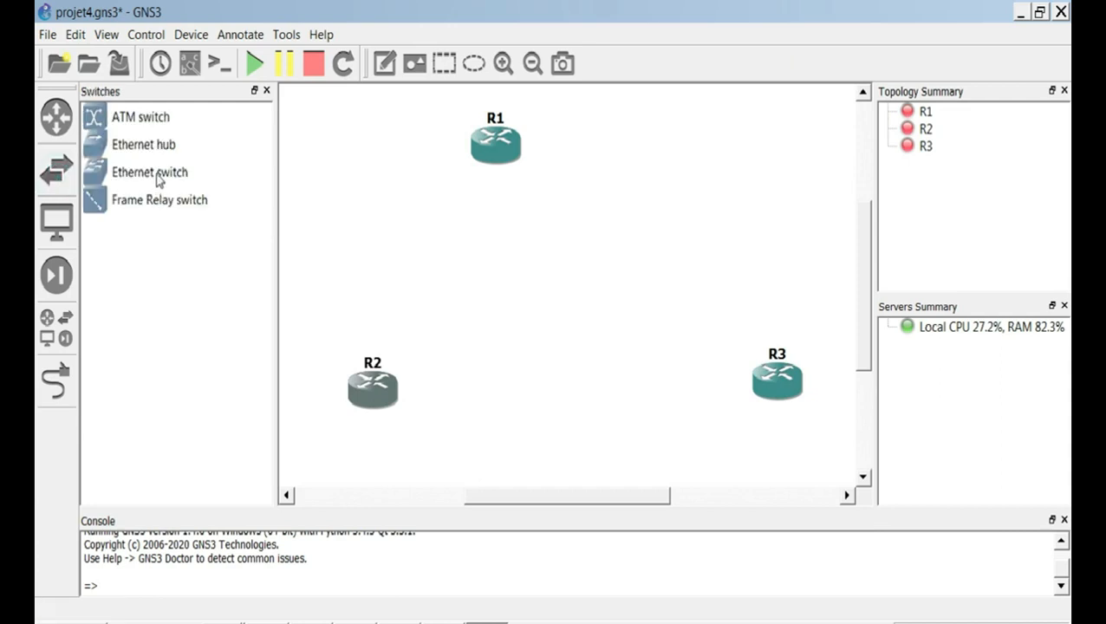
left_click_drag(141, 208, 578, 302)
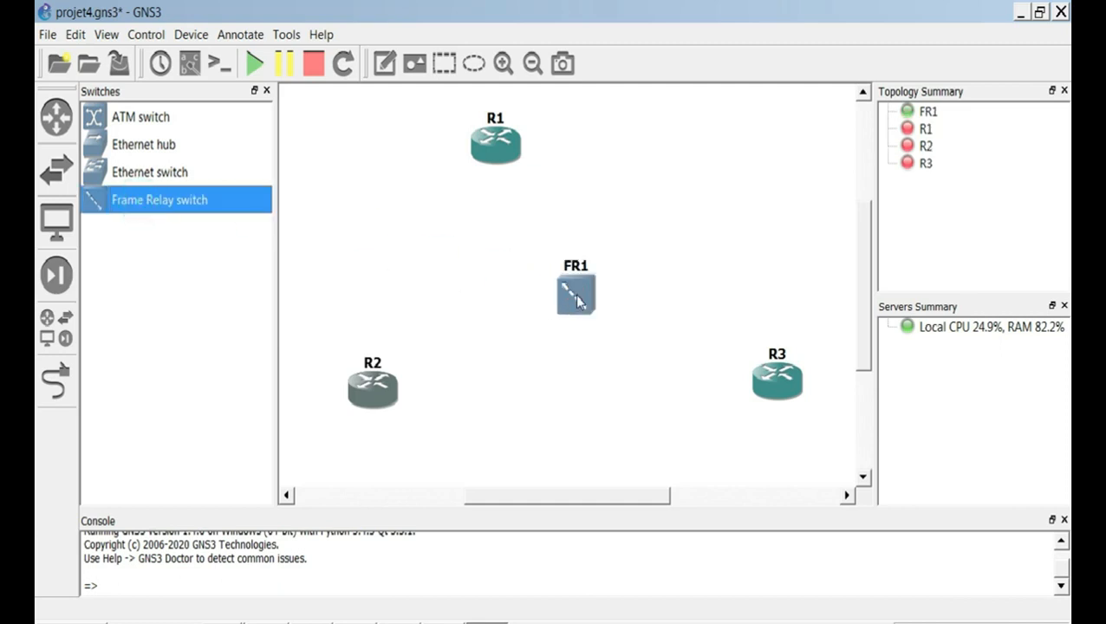
left_click(267, 91)
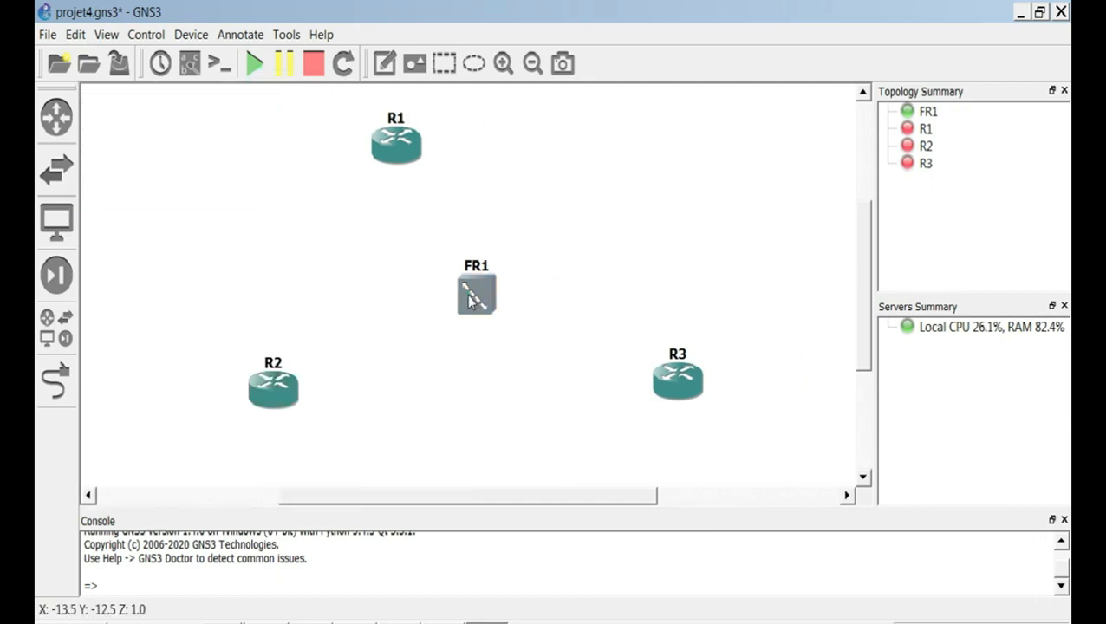
Spread out the topology: place FR1 directly below R1, and move R2 and R3 farther down on either side.
left_click_drag(472, 297, 406, 291)
left_click_drag(265, 397, 149, 429)
left_click_drag(673, 392, 643, 443)
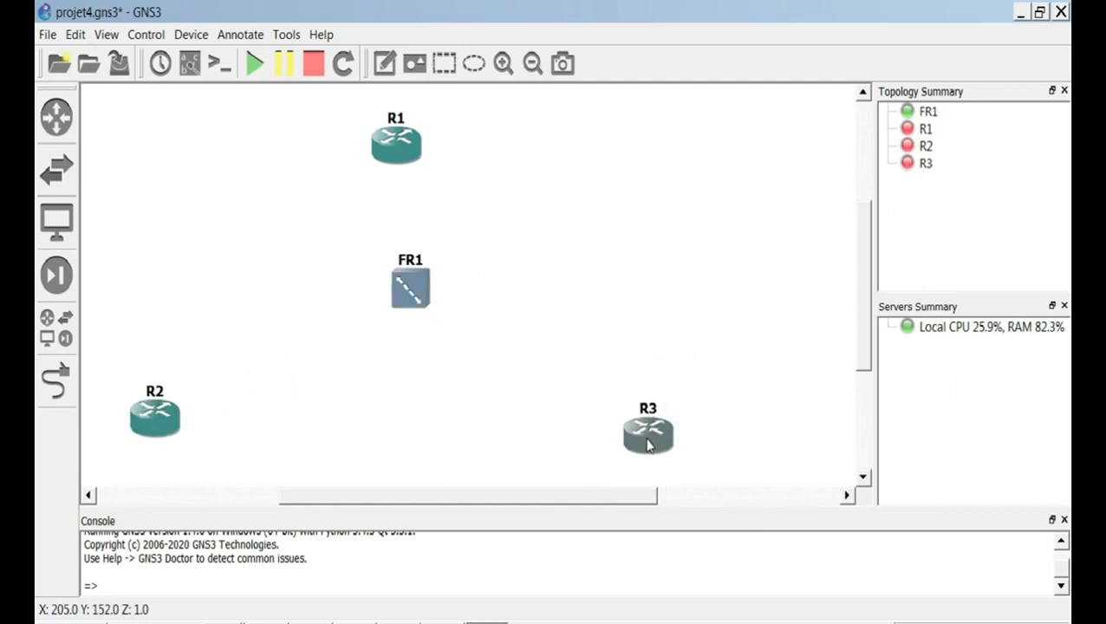
left_click_drag(408, 303, 389, 304)
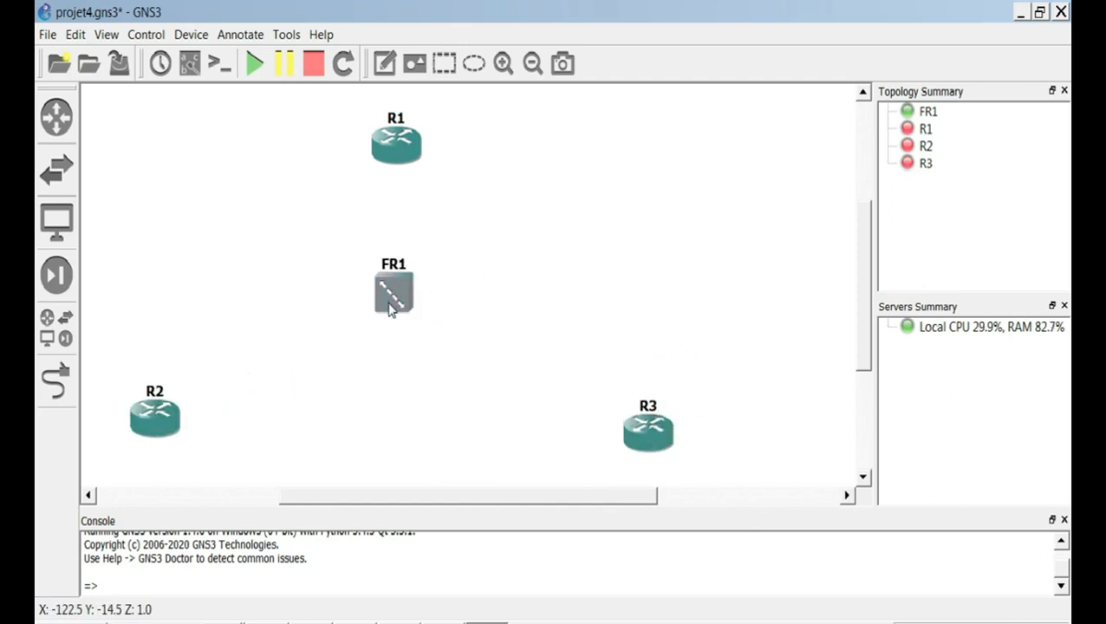
Try to link R1's Serial2/0 port to the Frame Relay switch FR1, and abandon the link.
left_click(63, 379)
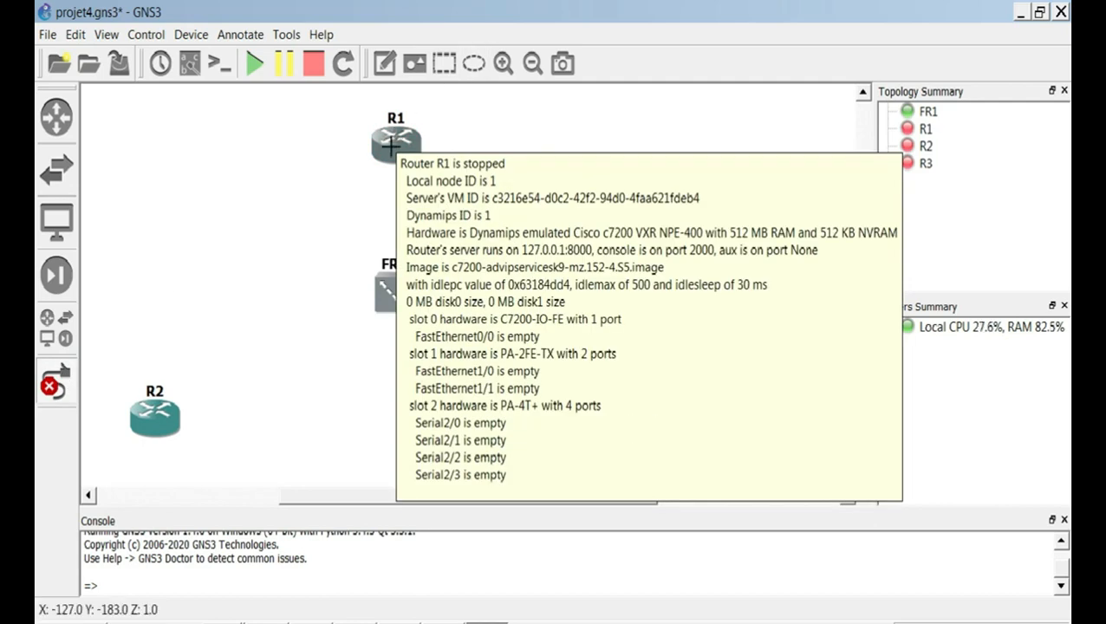
left_click(392, 148)
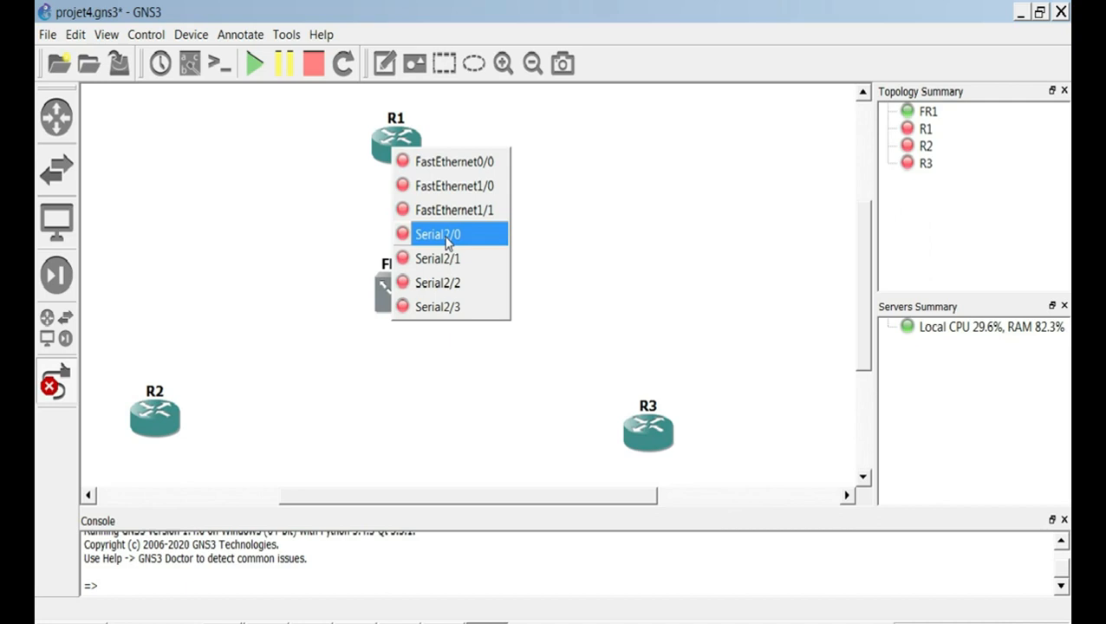
left_click(447, 234)
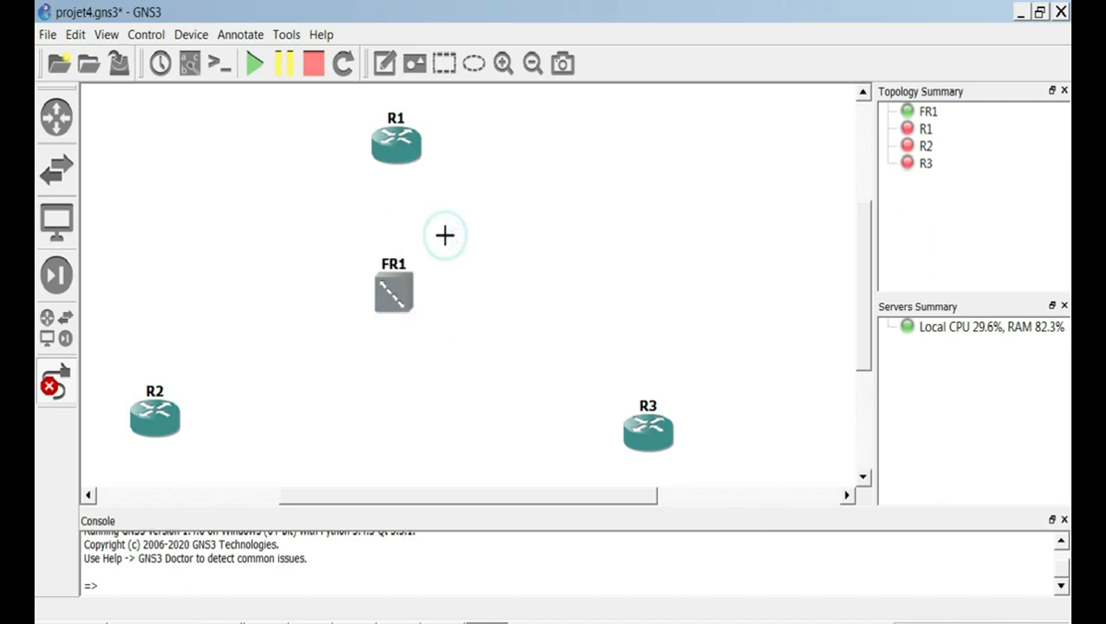
left_click(395, 286)
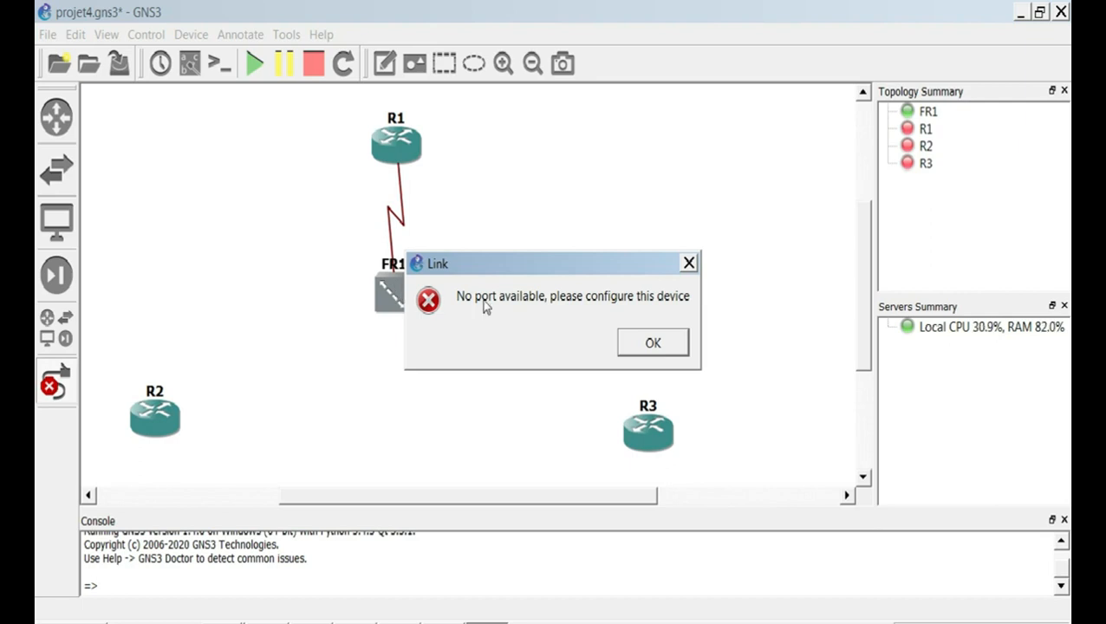
left_click(631, 349)
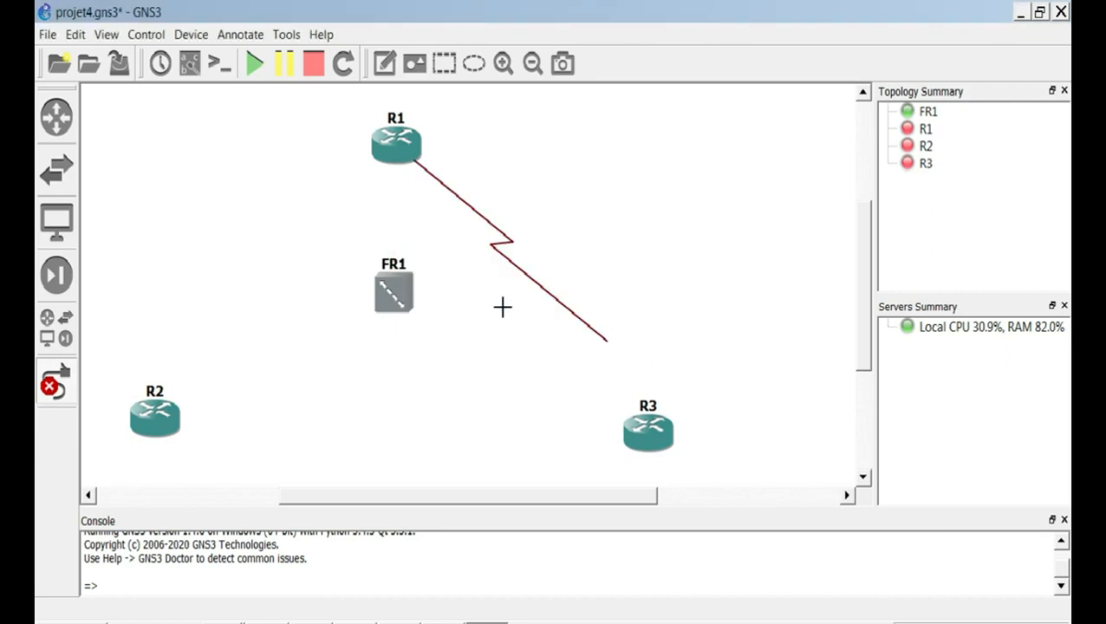
right_click(343, 222)
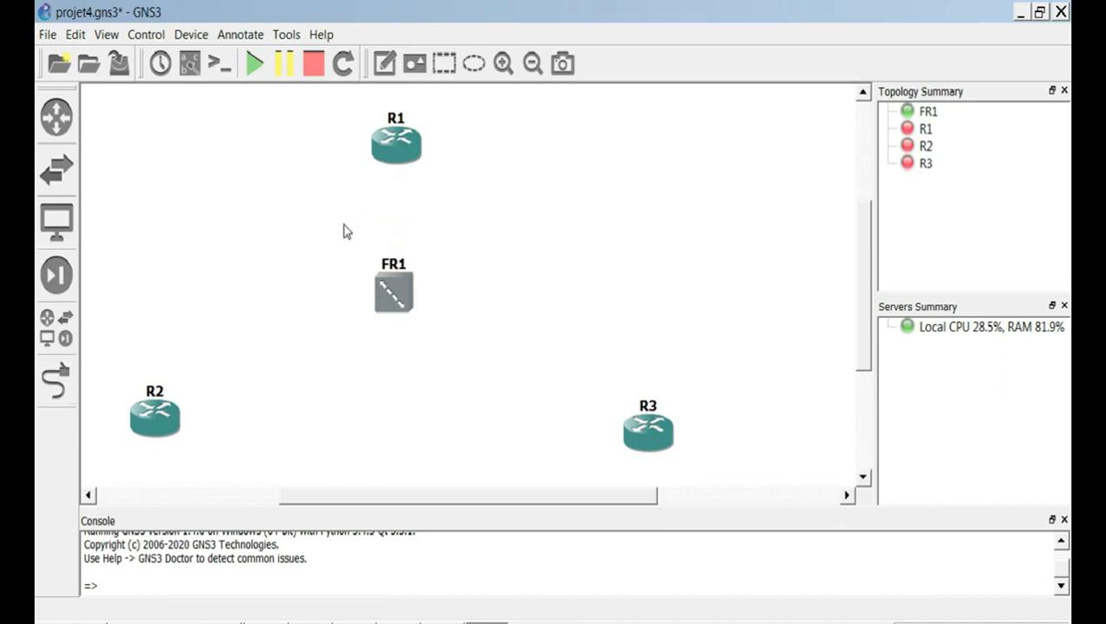
Review the source and destination port and DLCI settings of FR1, and close its configuration without changes.
right_click(395, 304)
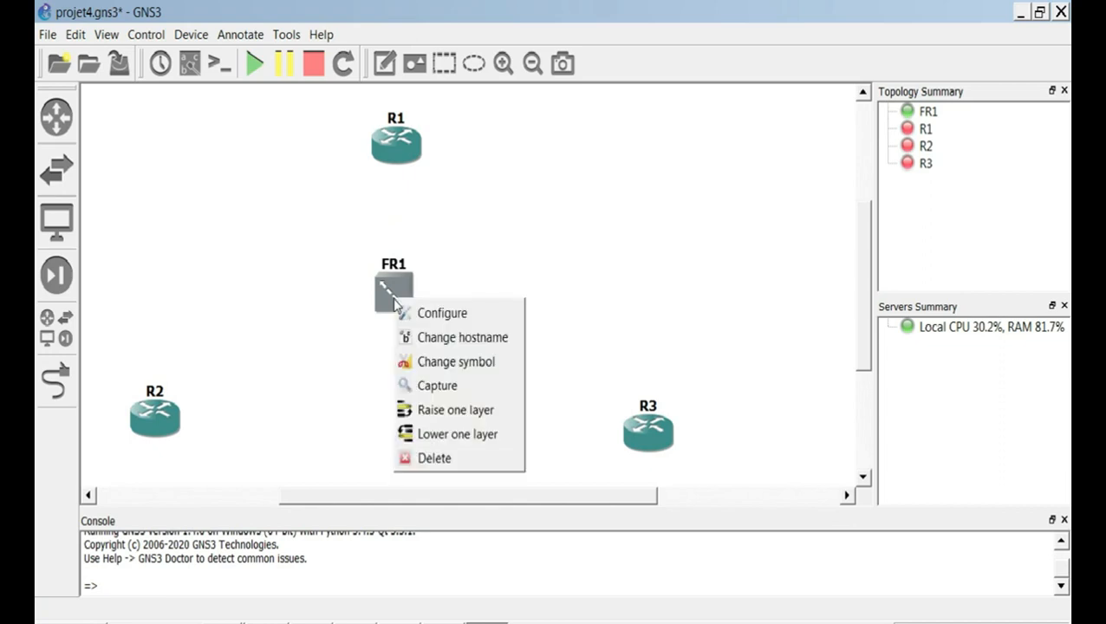
left_click(431, 325)
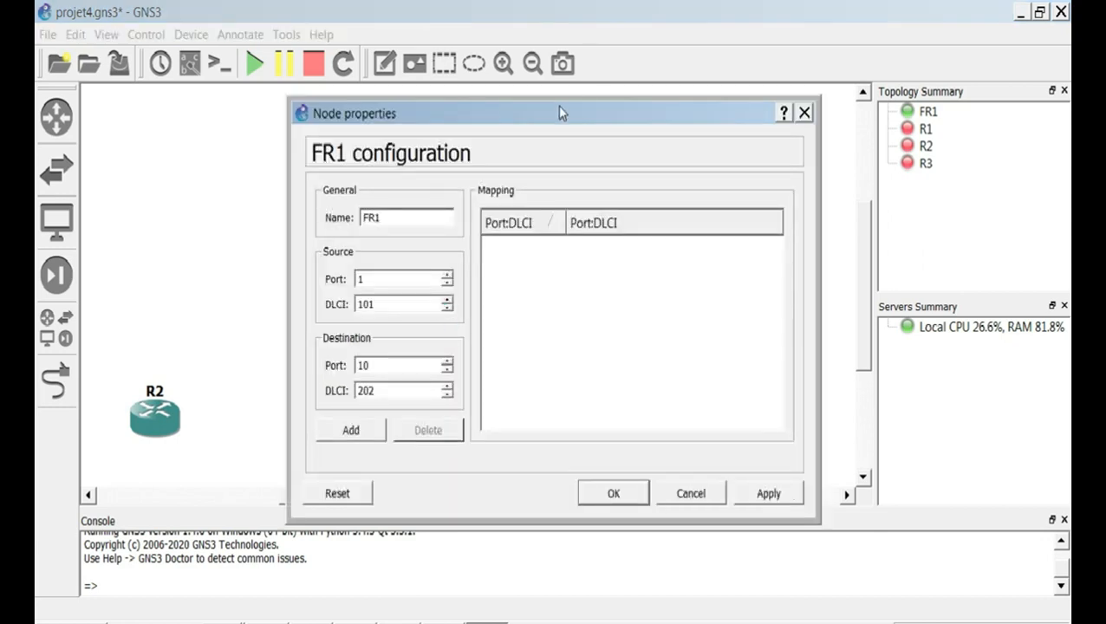
left_click_drag(558, 114, 766, 74)
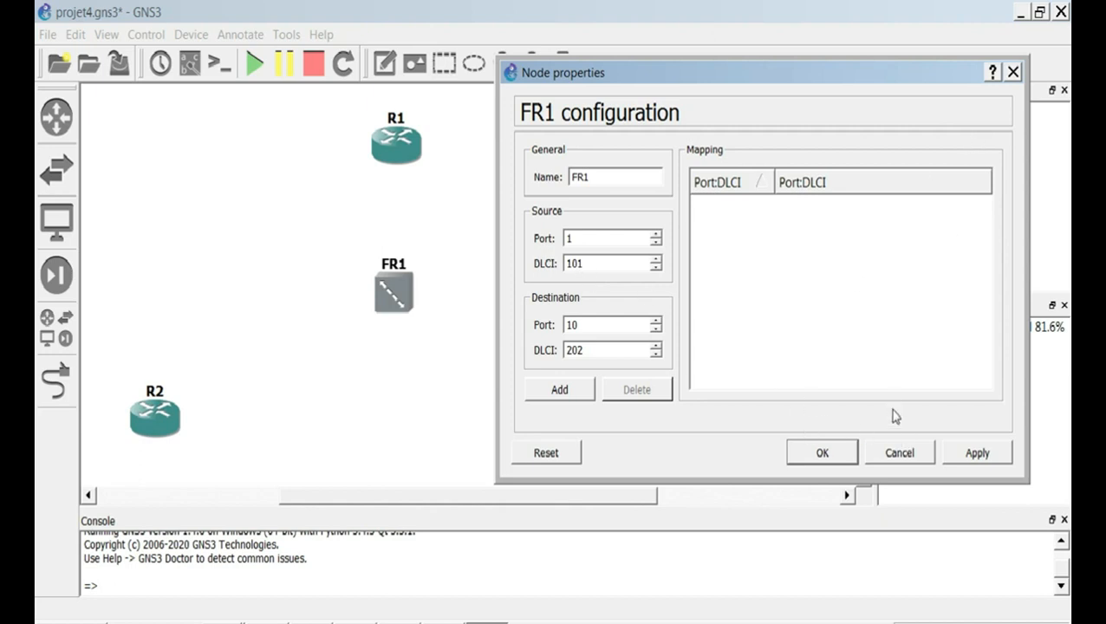
left_click(898, 451)
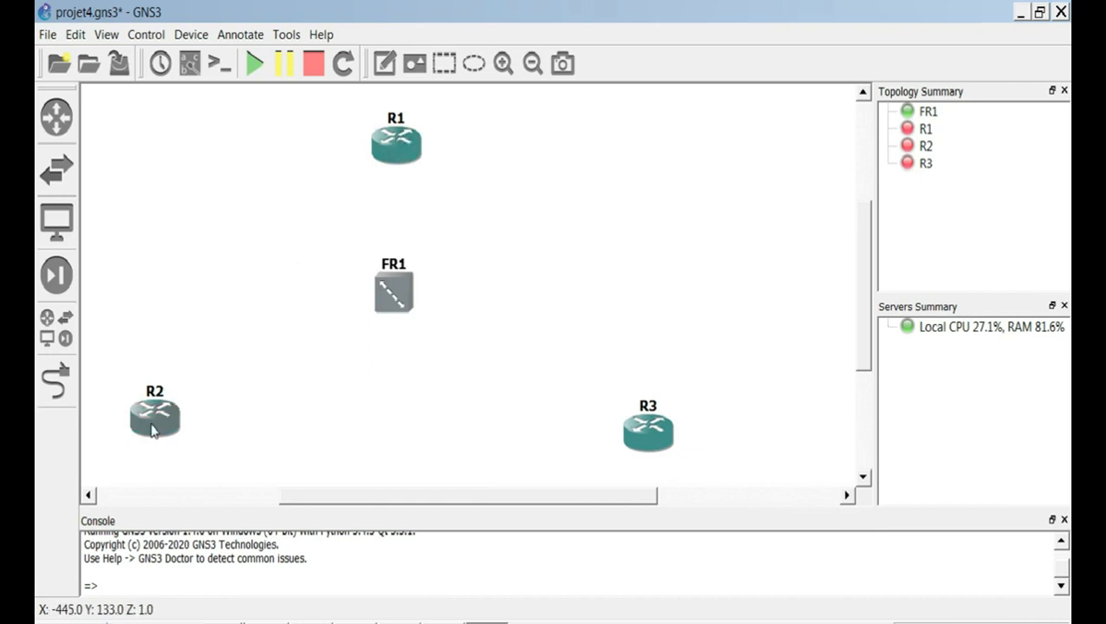
mouse_move(400, 153)
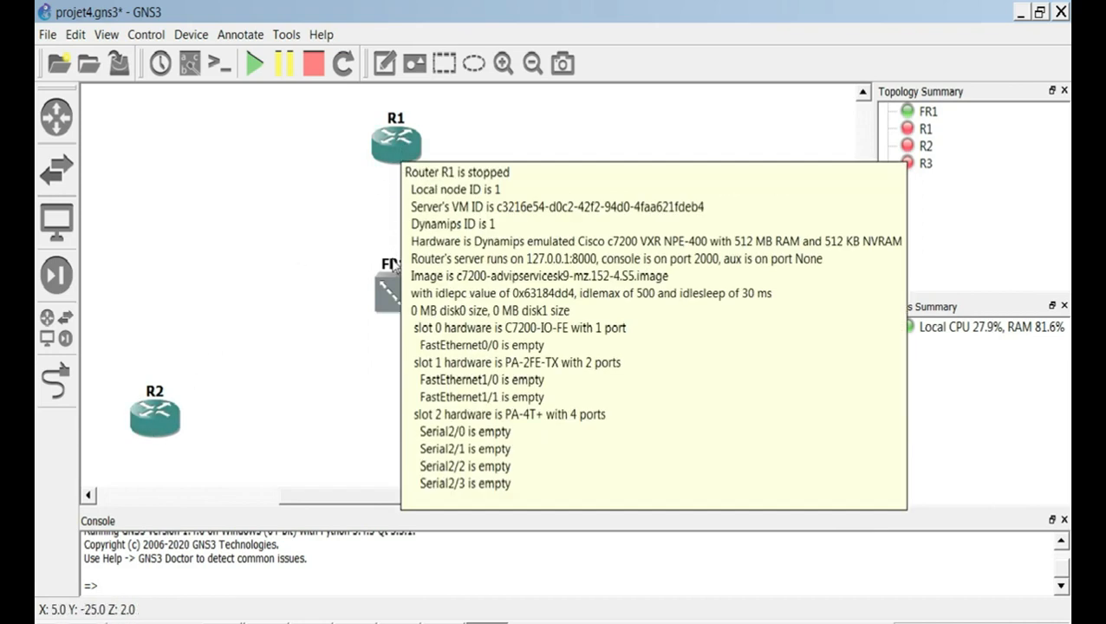
mouse_move(392, 296)
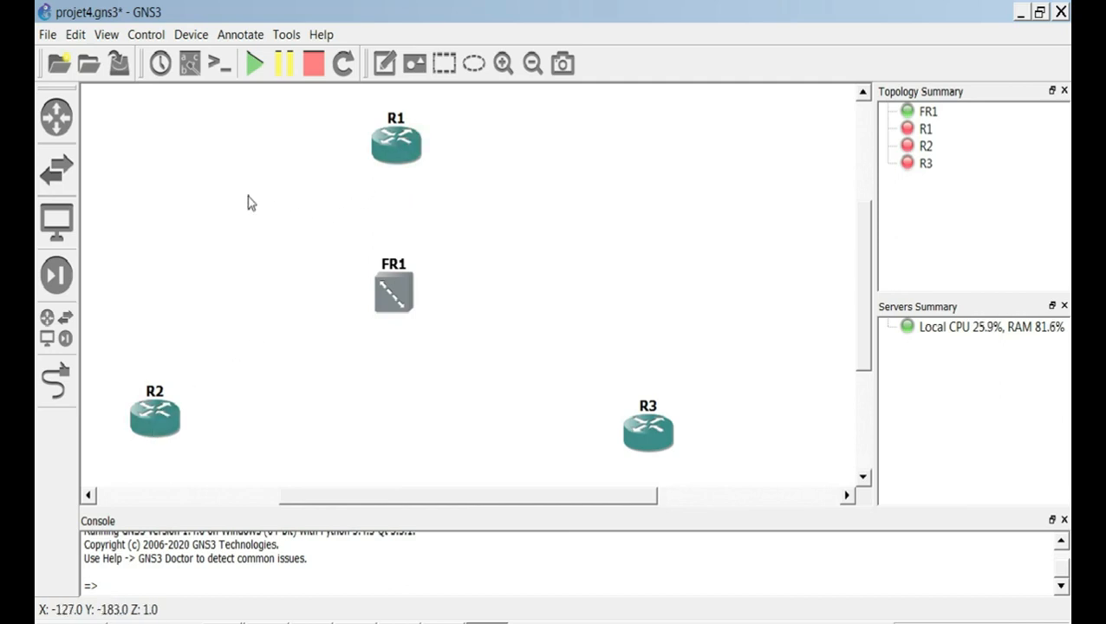
Add a text note reading "PVC" in the empty area to the right of R1.
left_click(384, 63)
left_click(676, 94)
type("PVC")
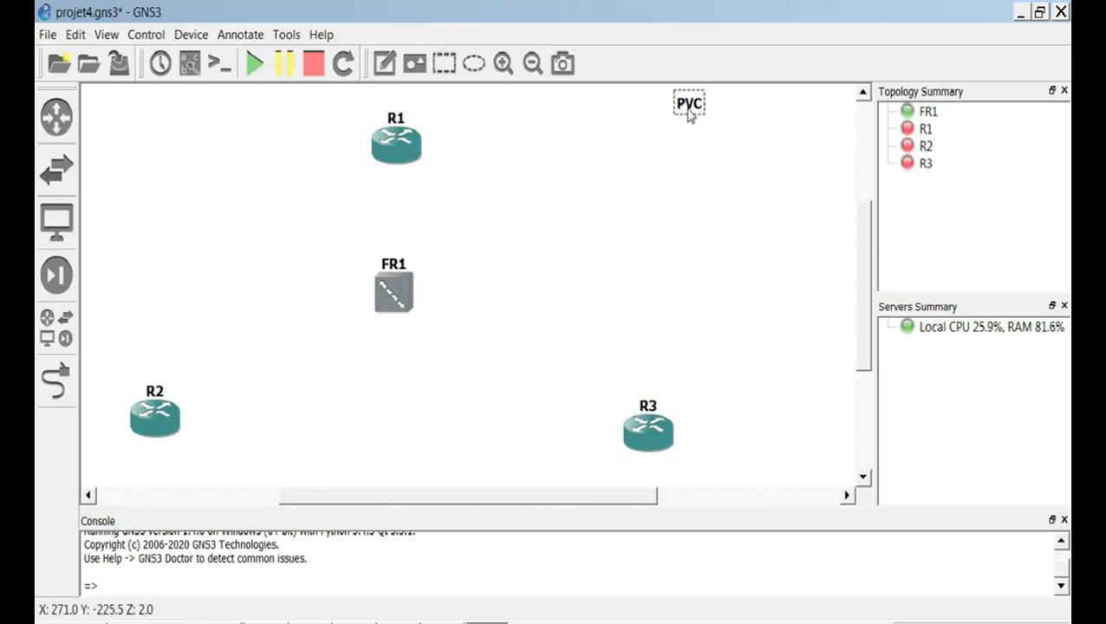
left_click(668, 149)
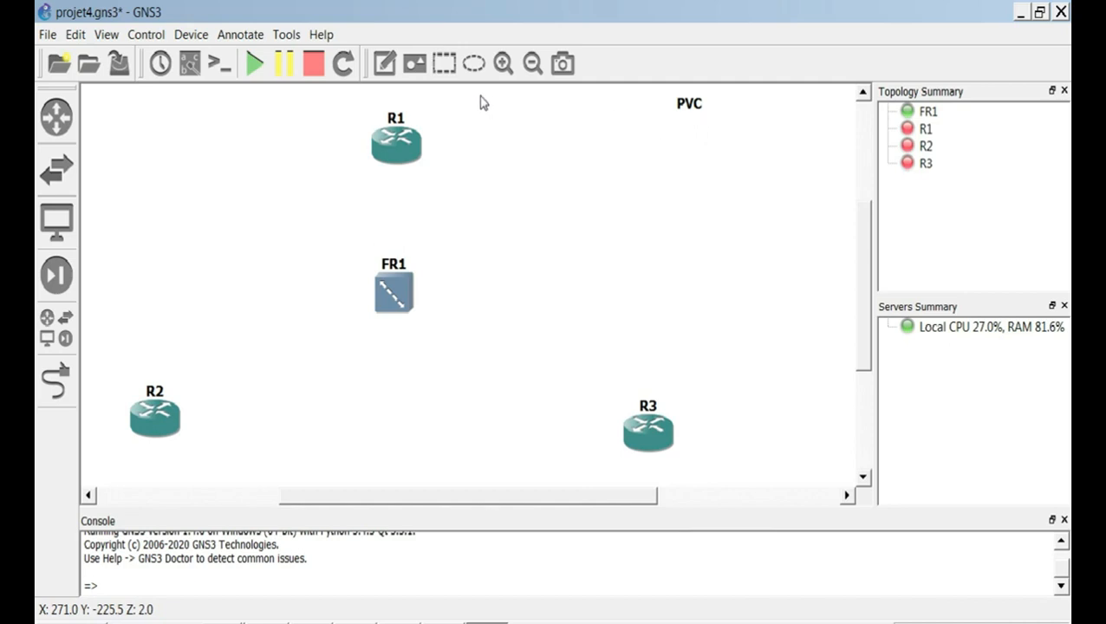
Add a second text note reading "DLCI=102" just below the PVC note.
left_click(383, 63)
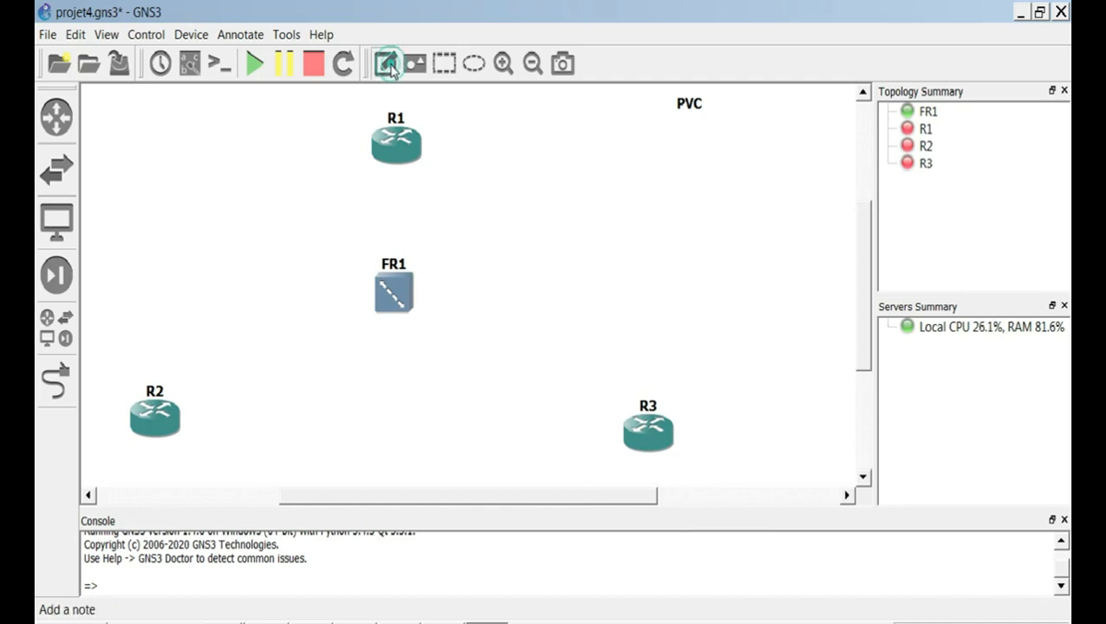
left_click(683, 123)
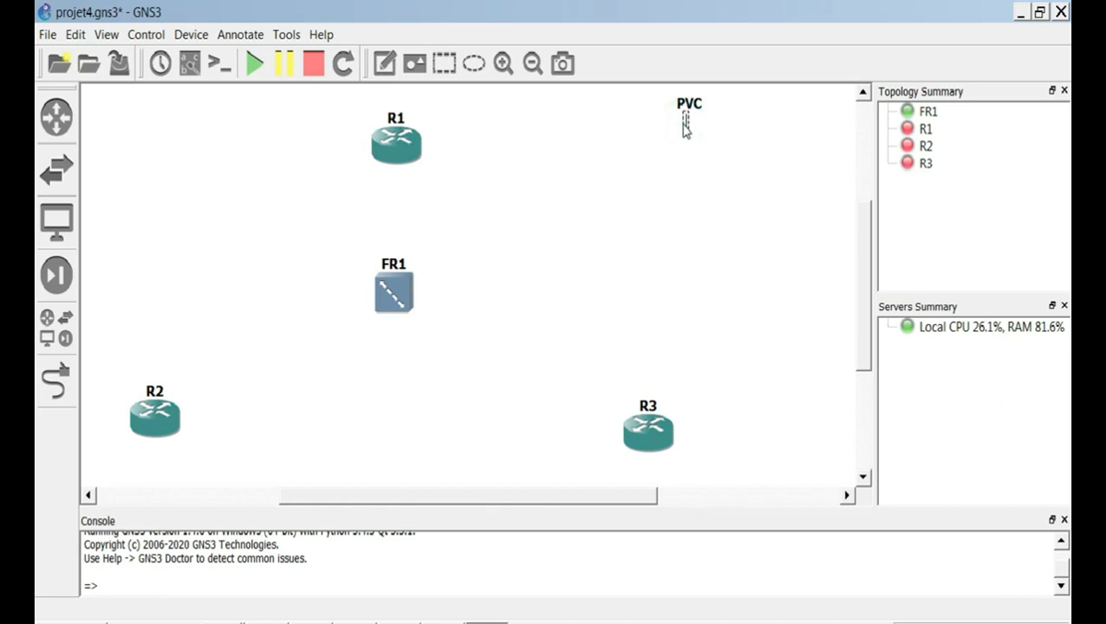
type("DLCI")
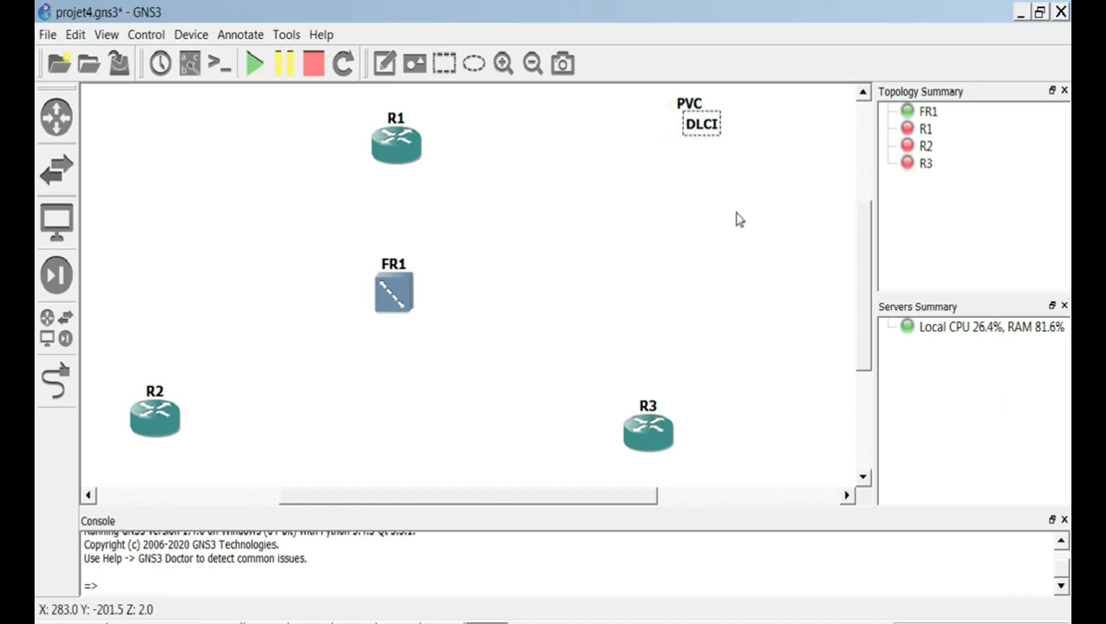
type("=")
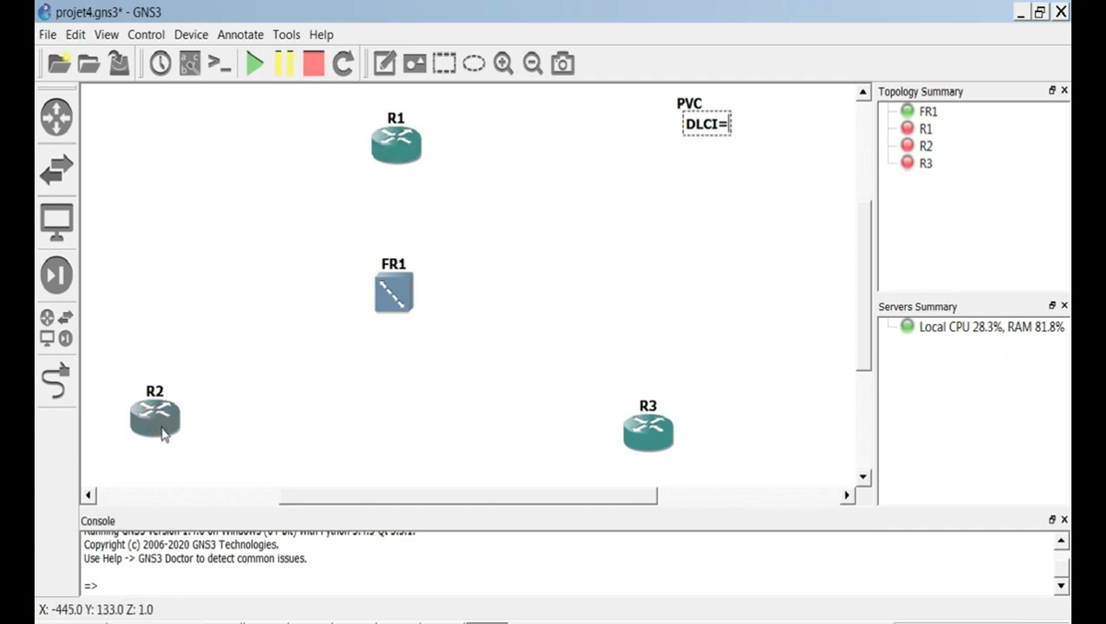
mouse_move(163, 433)
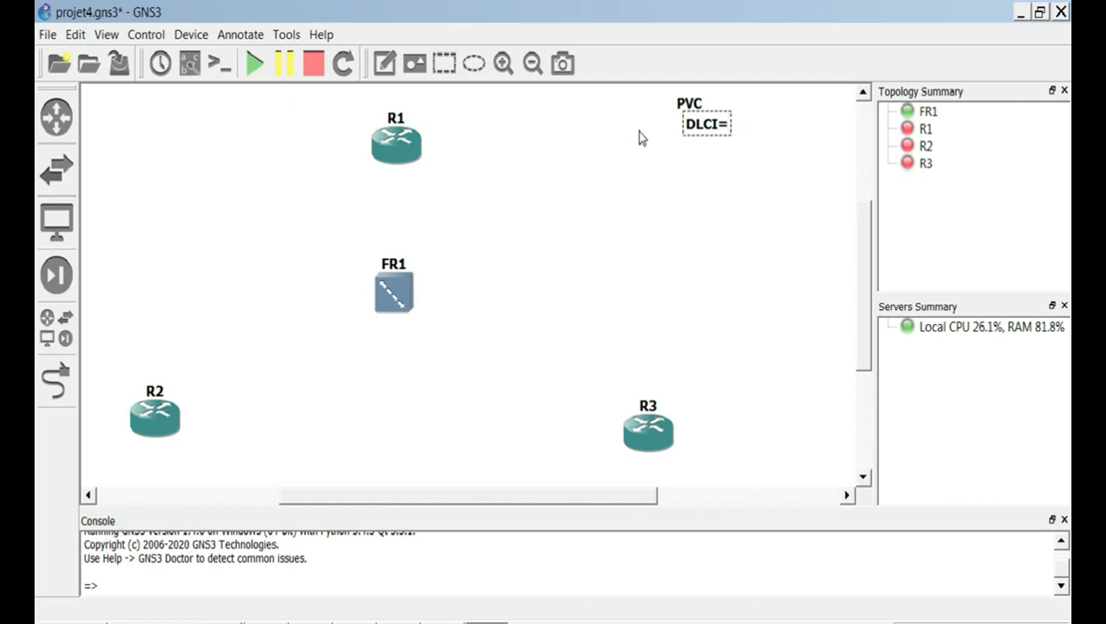
type("102")
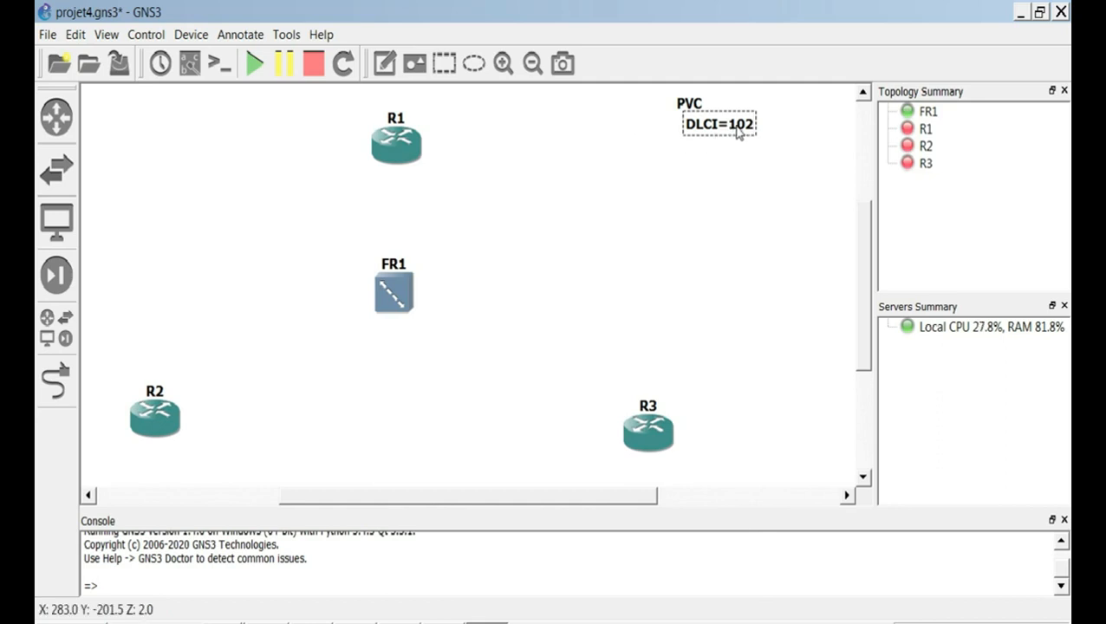
Add a second line reading "=201" to the DLCI=102 note, aligned under the equals sign.
key("Return")
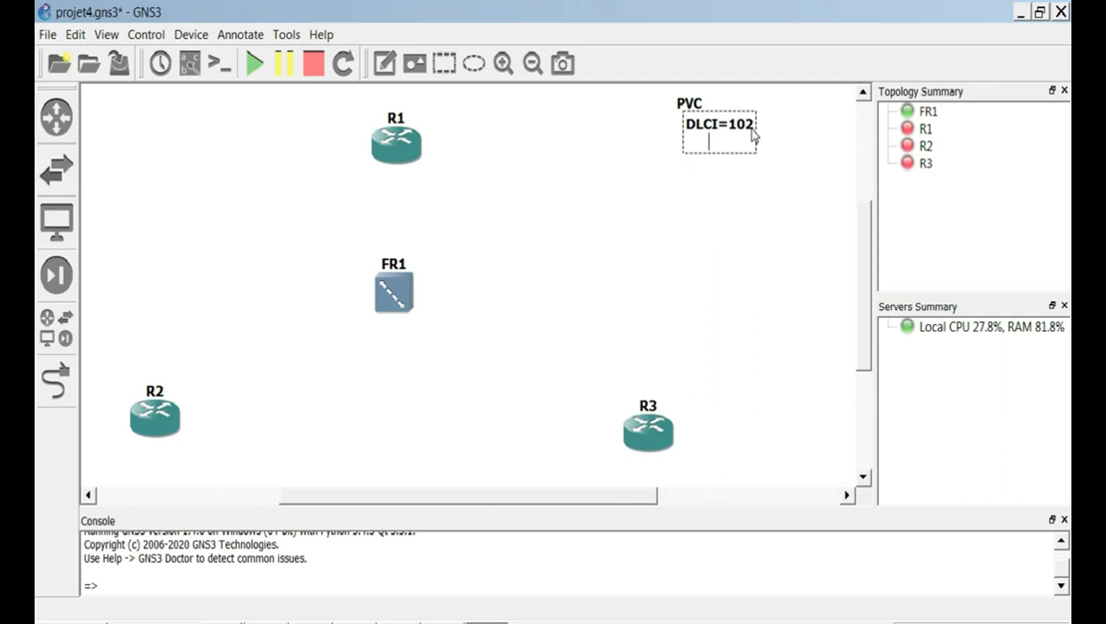
type("=")
type("3")
key("BackSpace")
type("201")
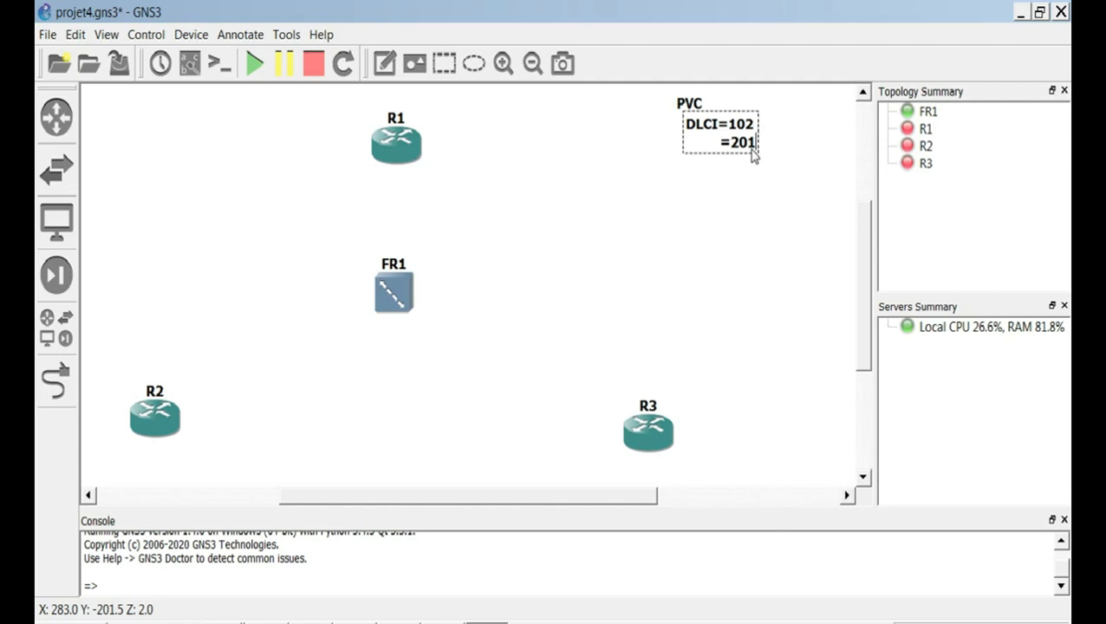
Move the two-line DLCI=102 note to the area left of FR1, between R1 and R2.
triple_click(704, 146)
mouse_move(700, 148)
left_mouse_down()
mouse_move(442, 218)
mouse_move(253, 247)
left_mouse_up()
left_click(733, 222)
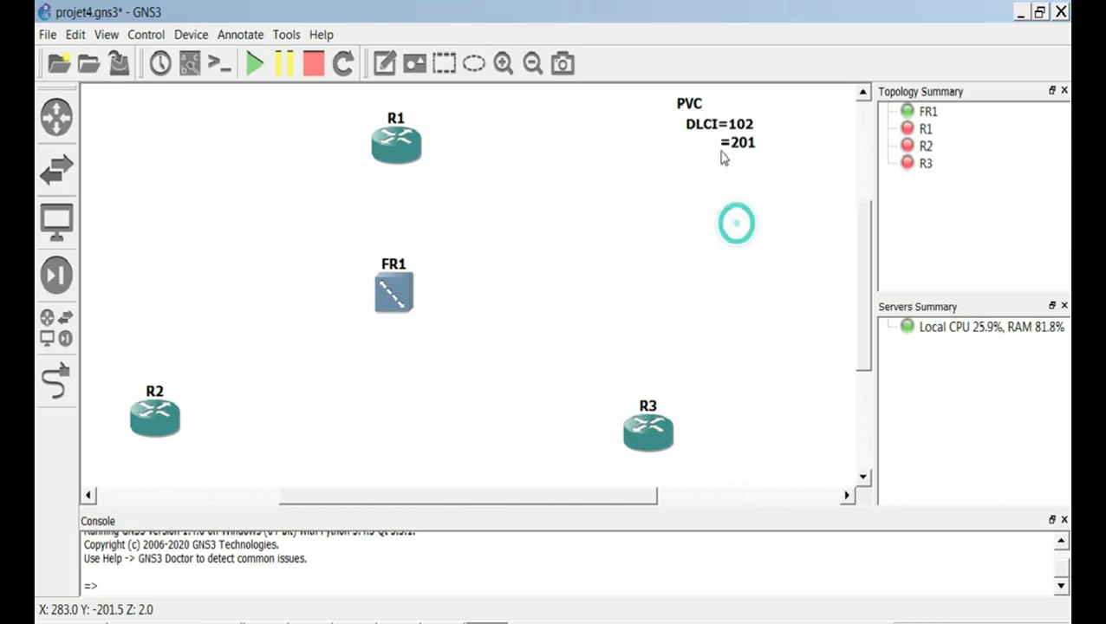
mouse_move(704, 139)
left_mouse_down()
mouse_move(518, 194)
mouse_move(227, 247)
mouse_move(267, 281)
left_mouse_up()
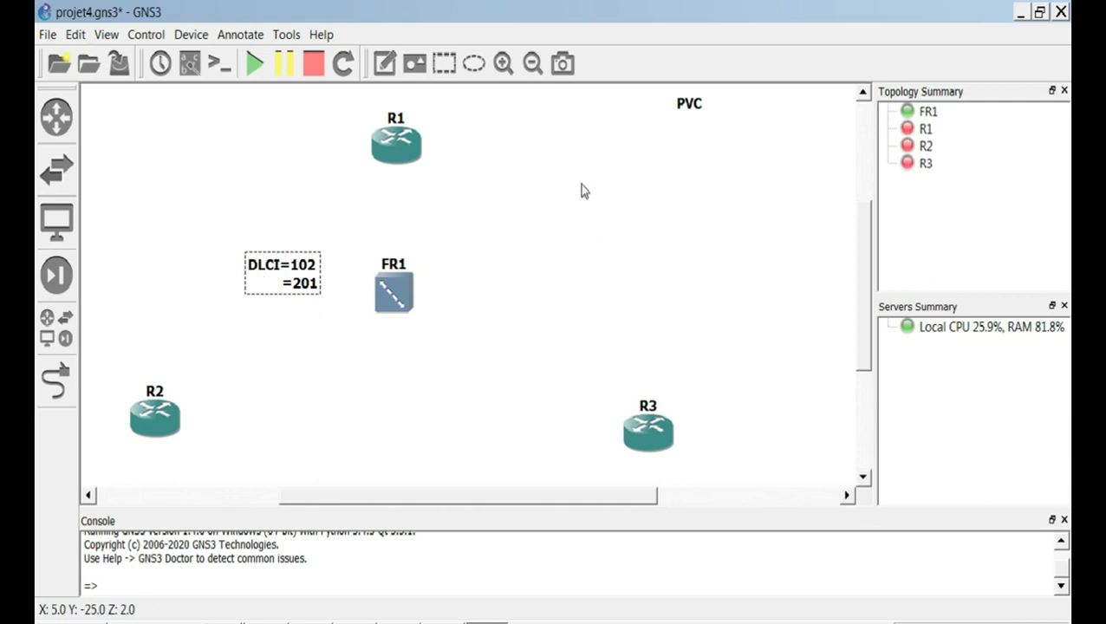
Add a two-line note to the right of FR1, between R1 and R3, reading "dlci=103" and "dlci=301".
left_click(384, 73)
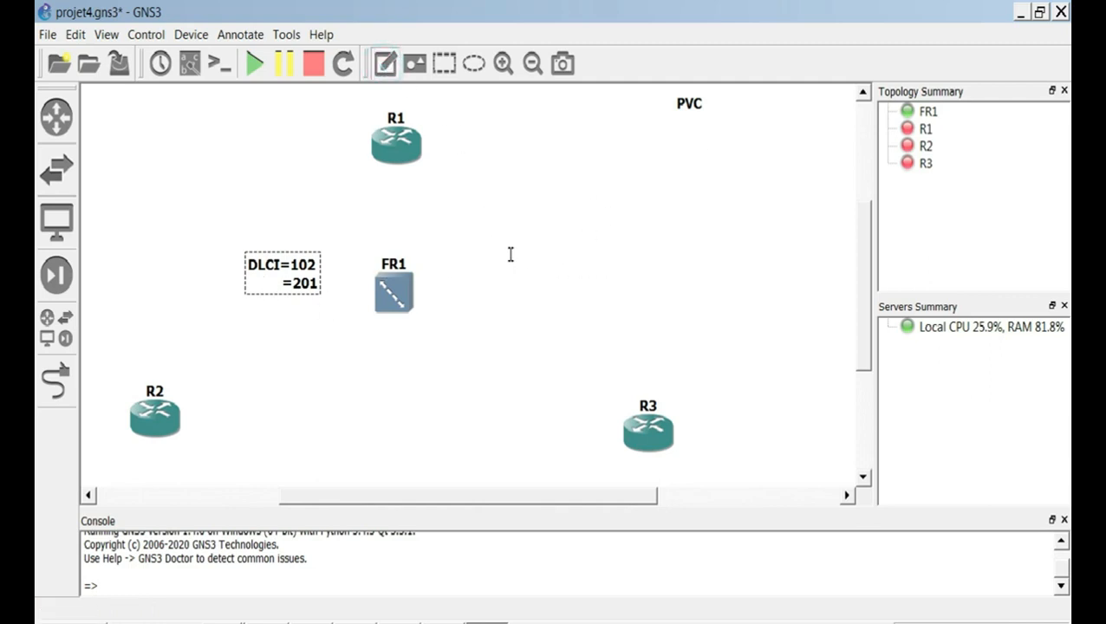
left_click(506, 260)
type("dlci")
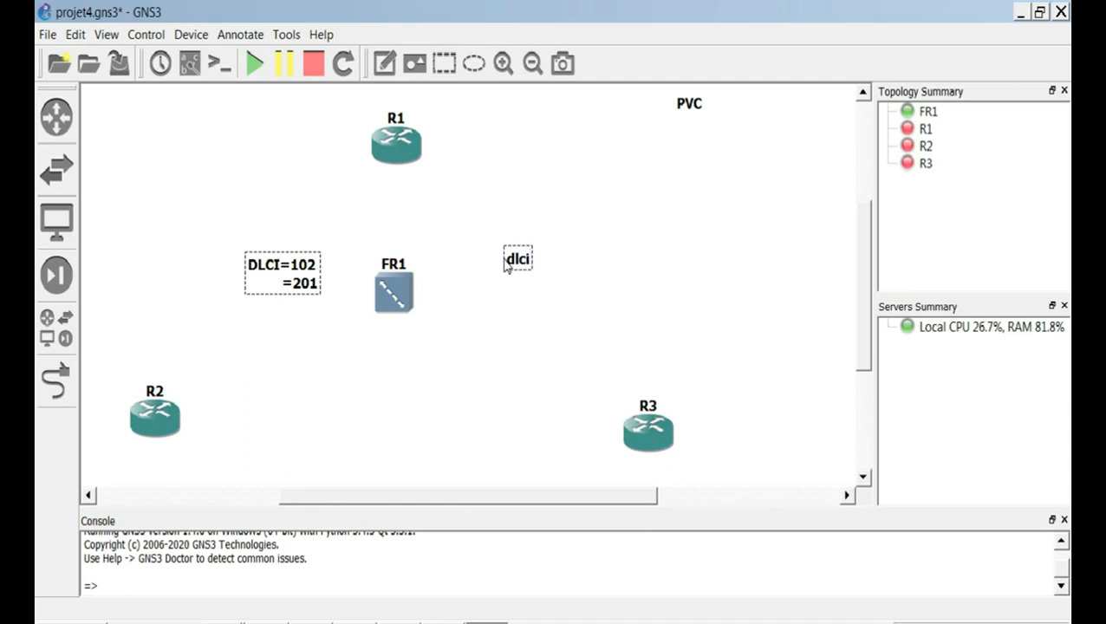
type("=103")
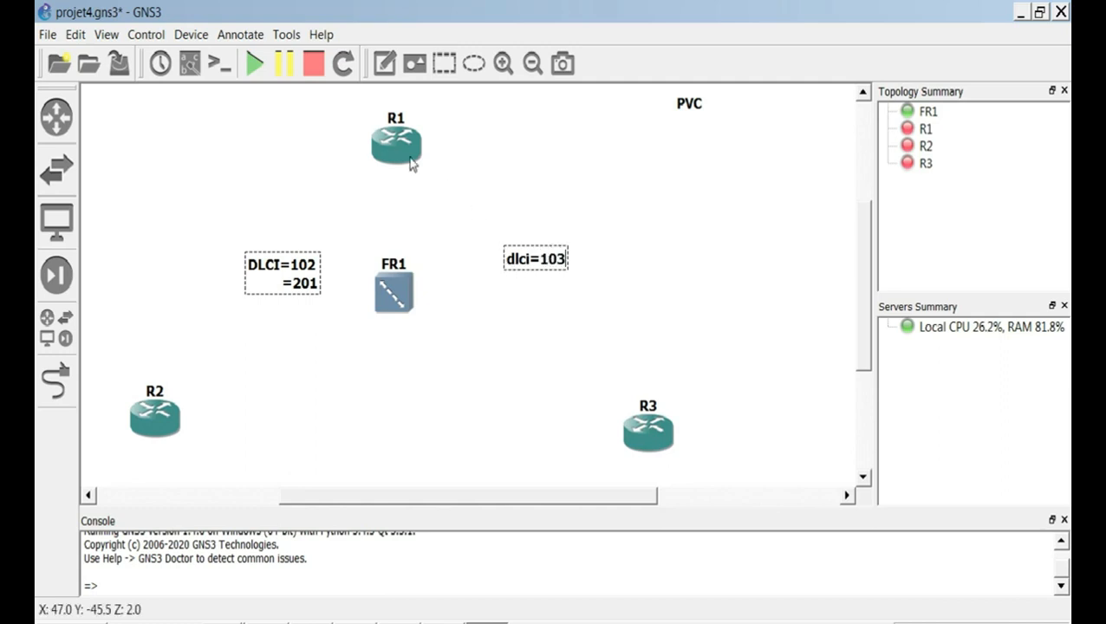
key("Return")
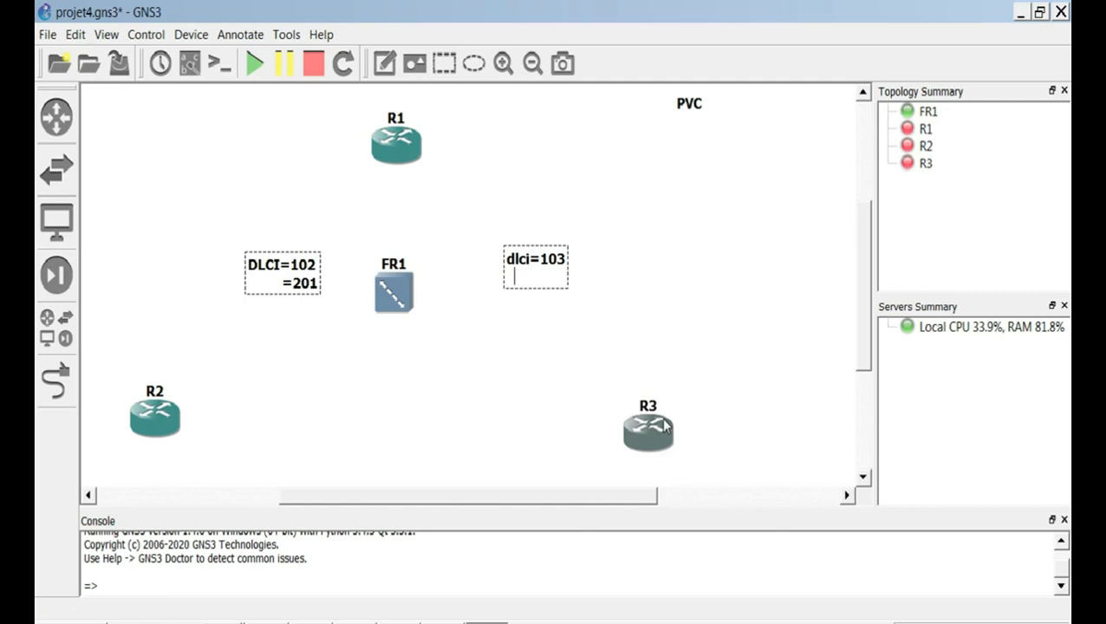
type("dlci=301")
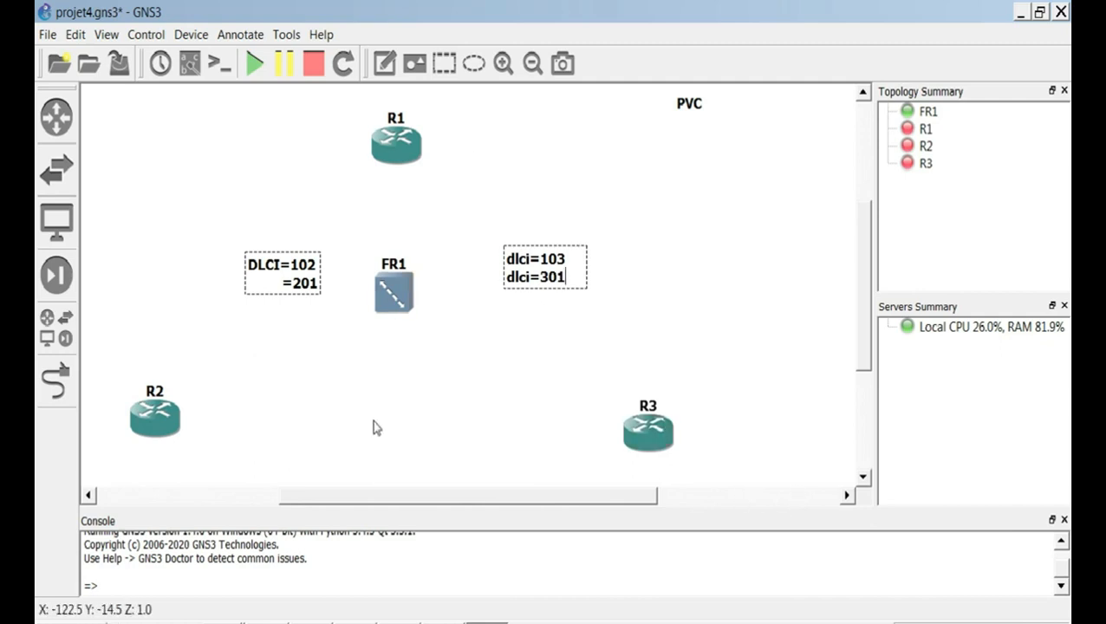
Add a two-line note below FR1, between R2 and R3, reading "dlci=203" and "dlci=302".
left_click(390, 80)
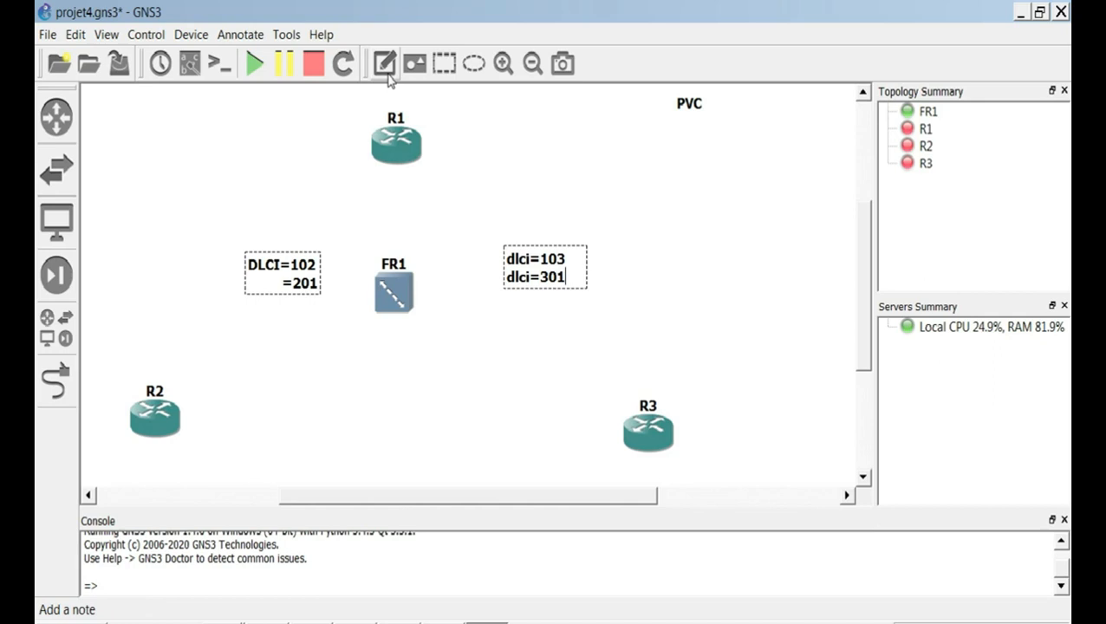
left_click(385, 62)
left_click(360, 416)
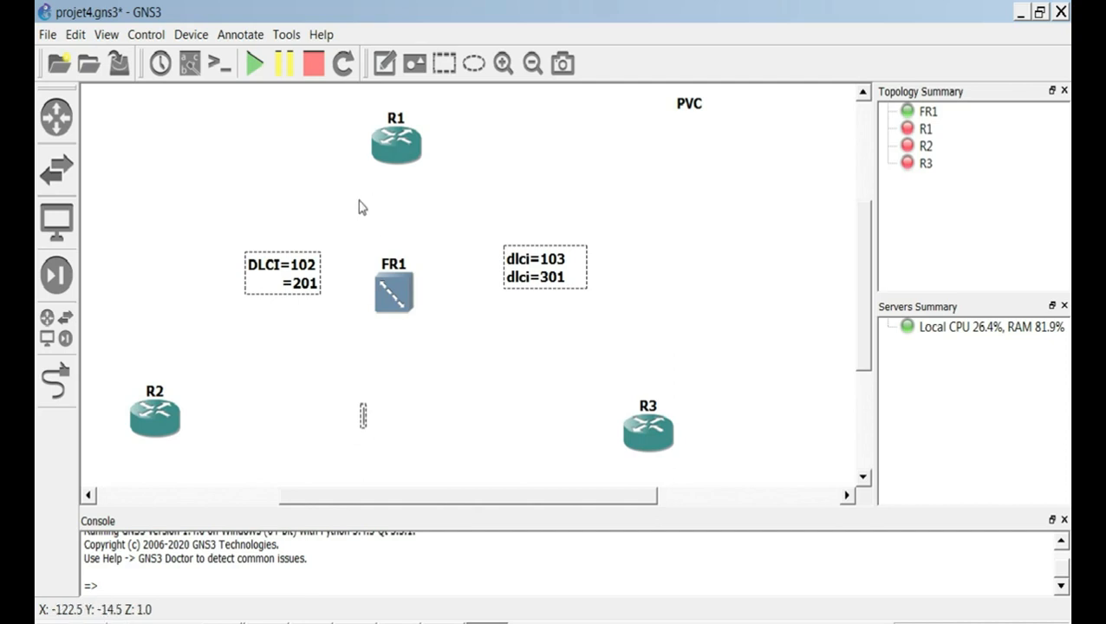
type("dlci")
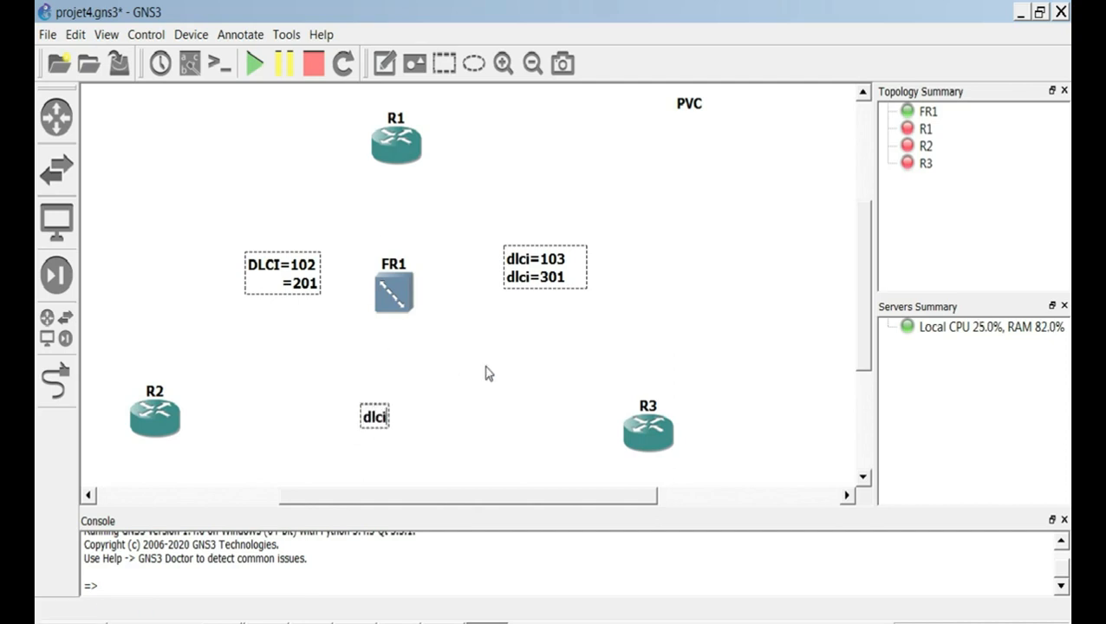
type("=203")
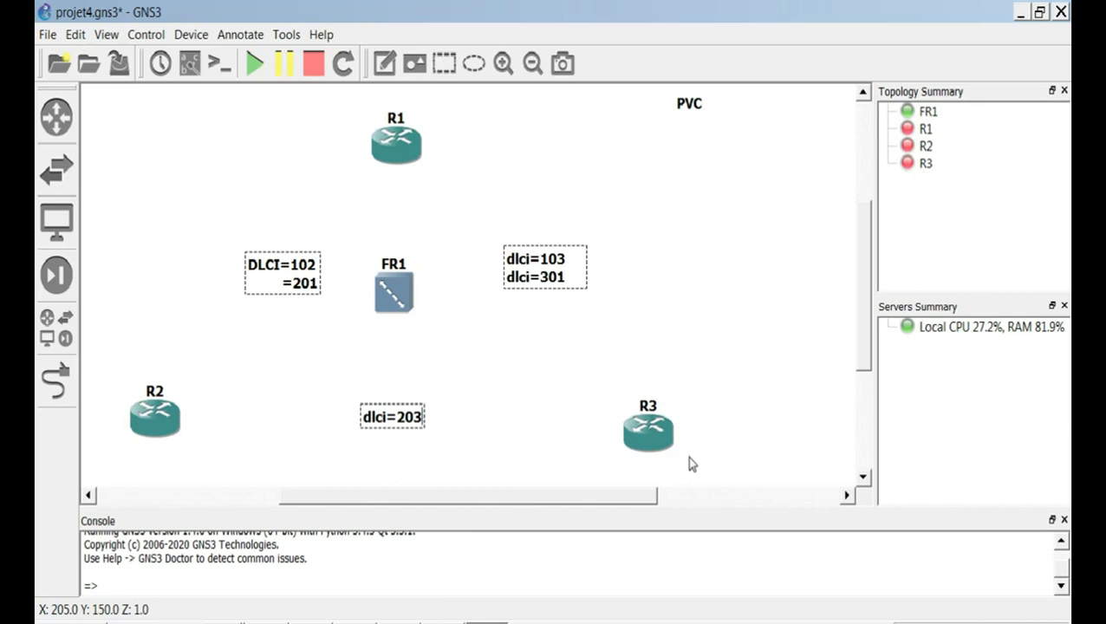
key("Return")
type("dlci")
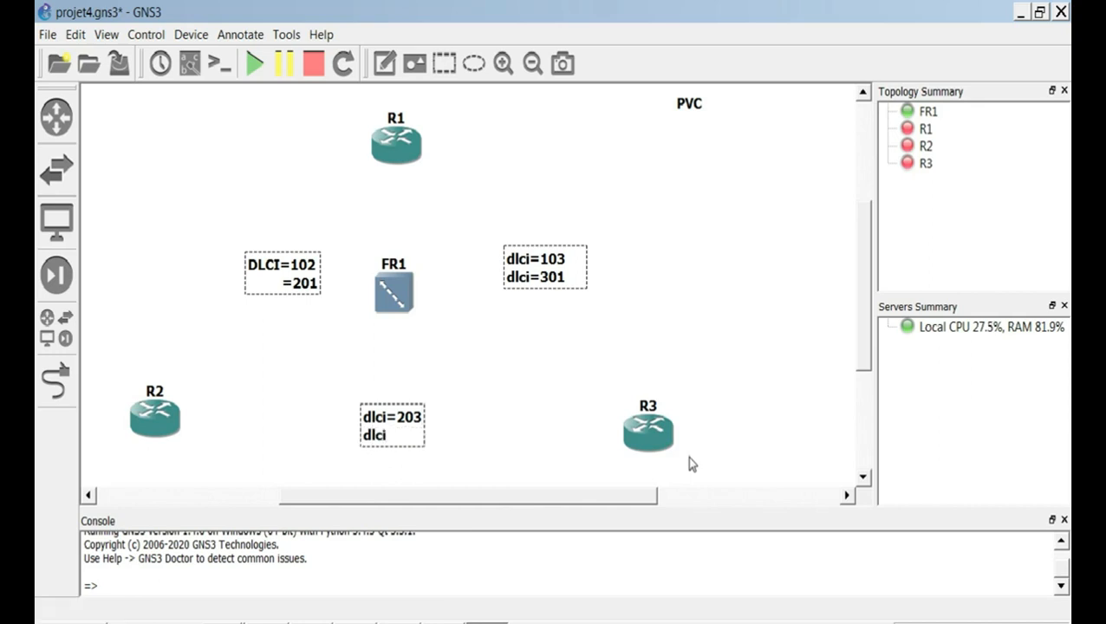
type("=302")
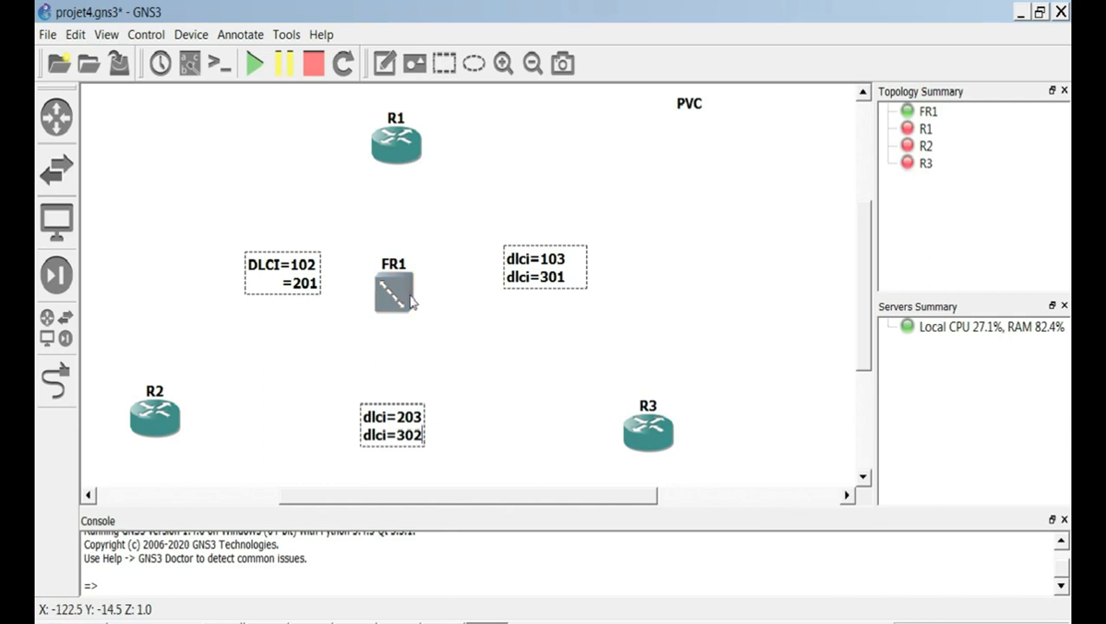
Open the configuration of FR1 and move its dialog clear of the switch and R1.
mouse_move(404, 300)
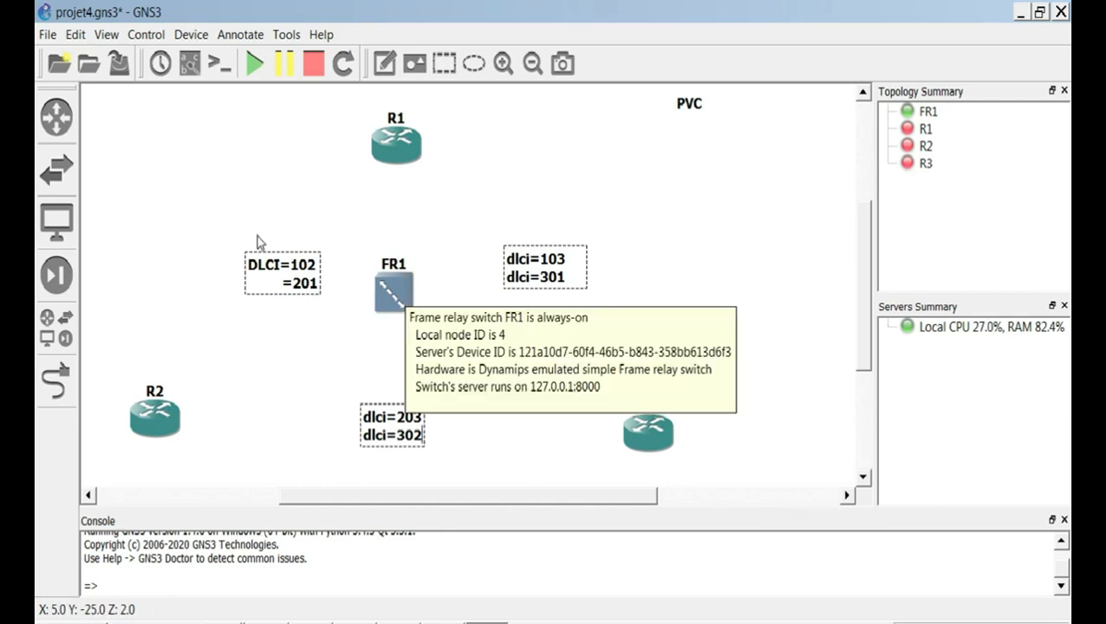
left_click(391, 293)
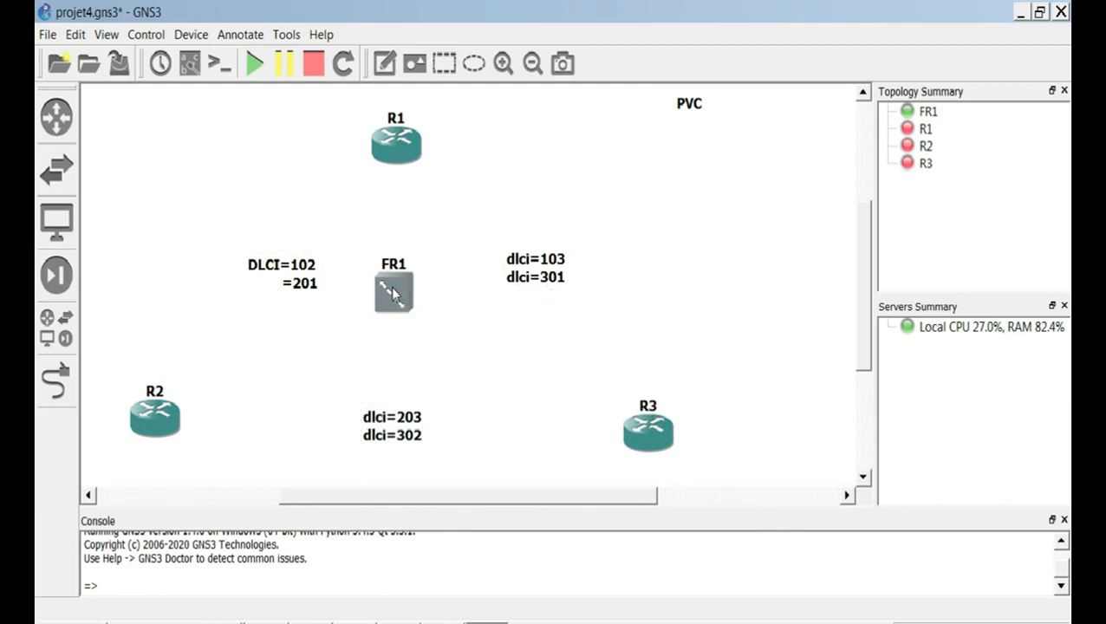
right_click(391, 293)
left_click(435, 300)
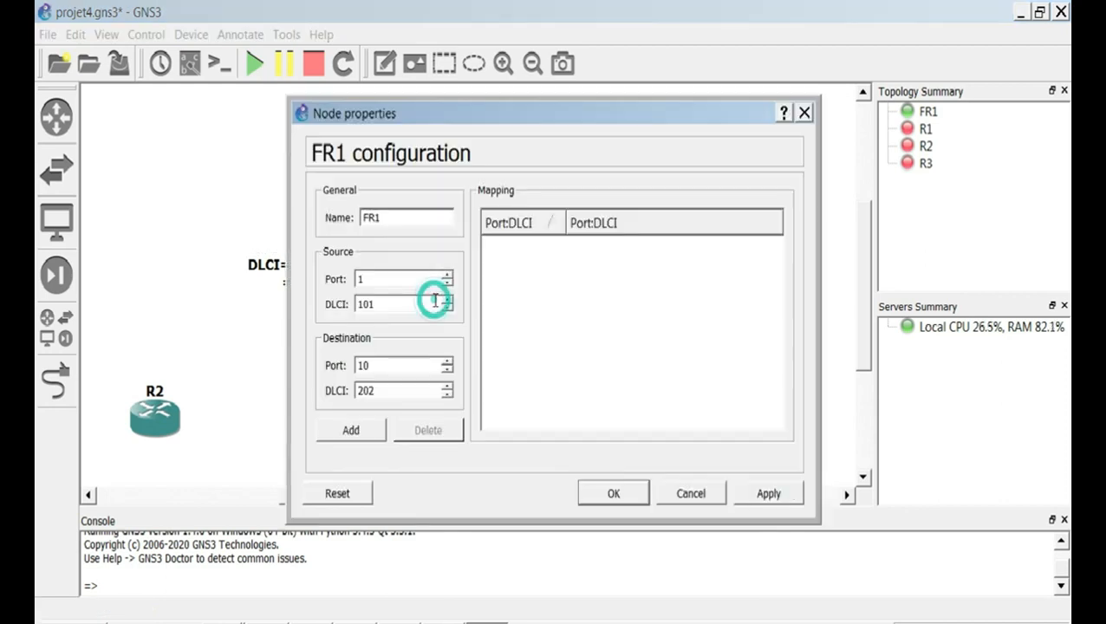
left_click_drag(602, 113, 846, 93)
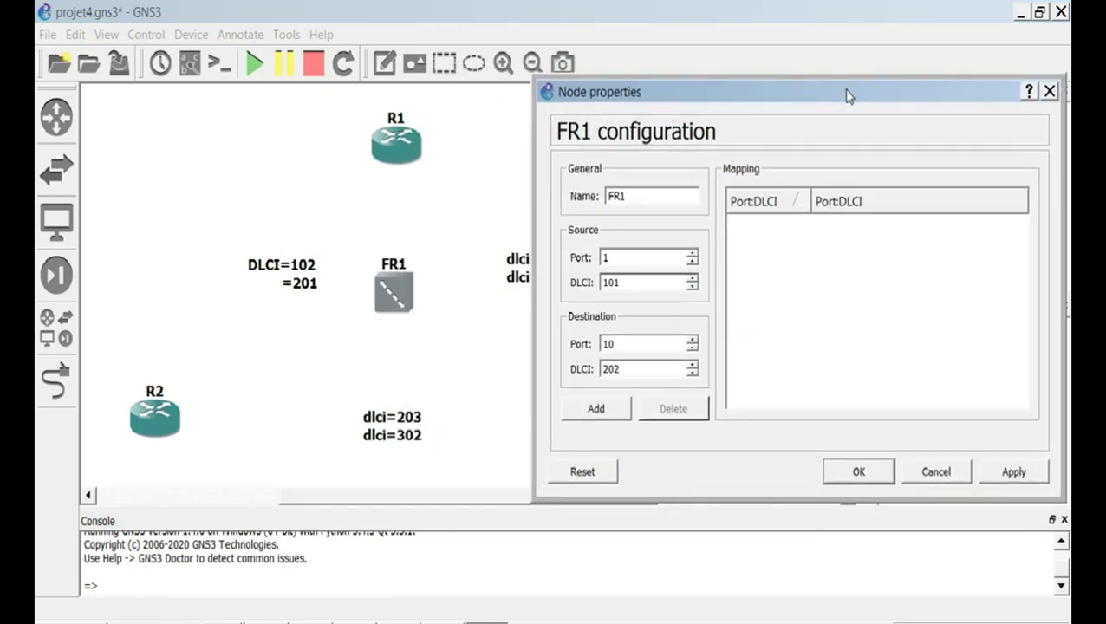
Add a mapping in FR1 from source port 1, DLCI 102 to destination port 2, DLCI 201.
left_click(622, 282)
key("BackSpace")
type("2")
left_click(619, 345)
key("BackSpace")
key("BackSpace")
type("2")
left_click(627, 368)
key("BackSpace")
type("1")
left_click(606, 412)
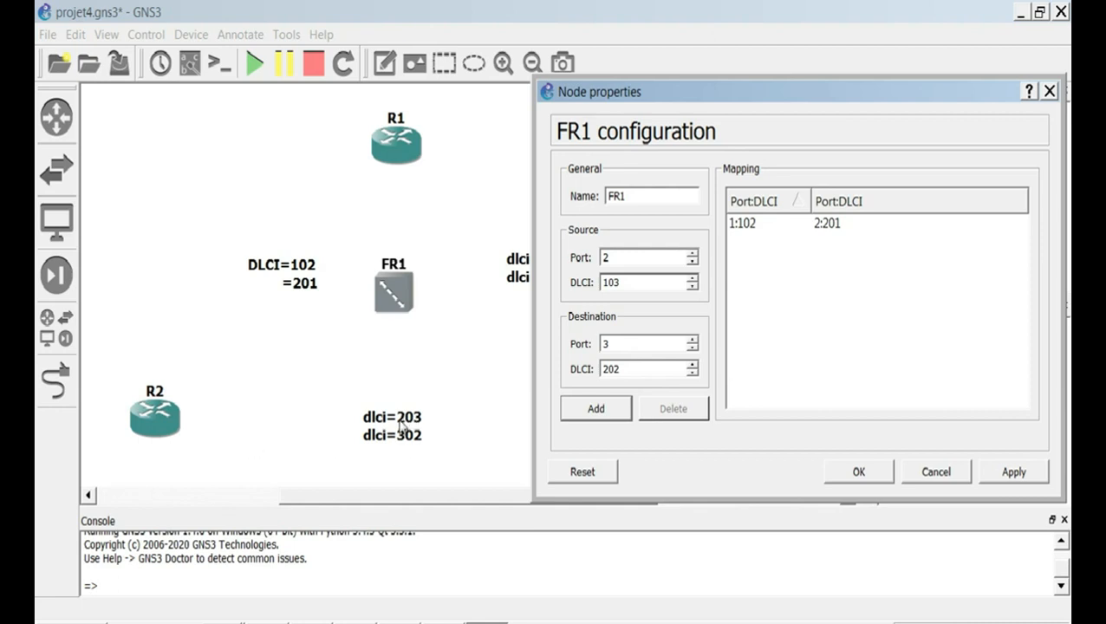
Add a mapping in FR1 from source port 2, DLCI 203 to destination port 3, DLCI 302.
left_click(610, 283)
key("BackSpace")
type("2")
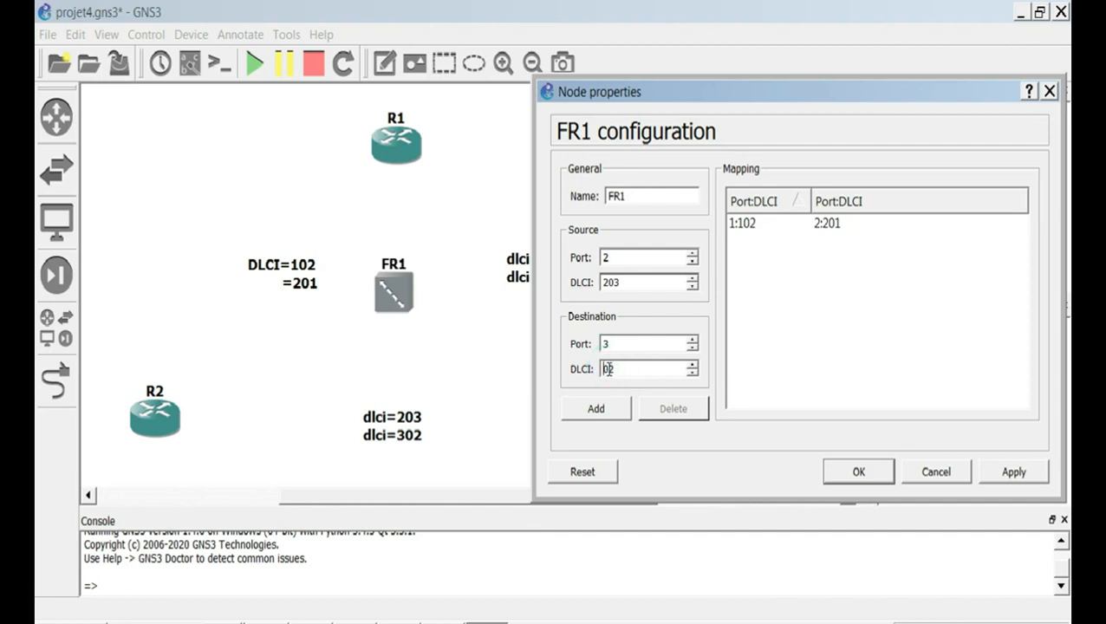
left_click(619, 412)
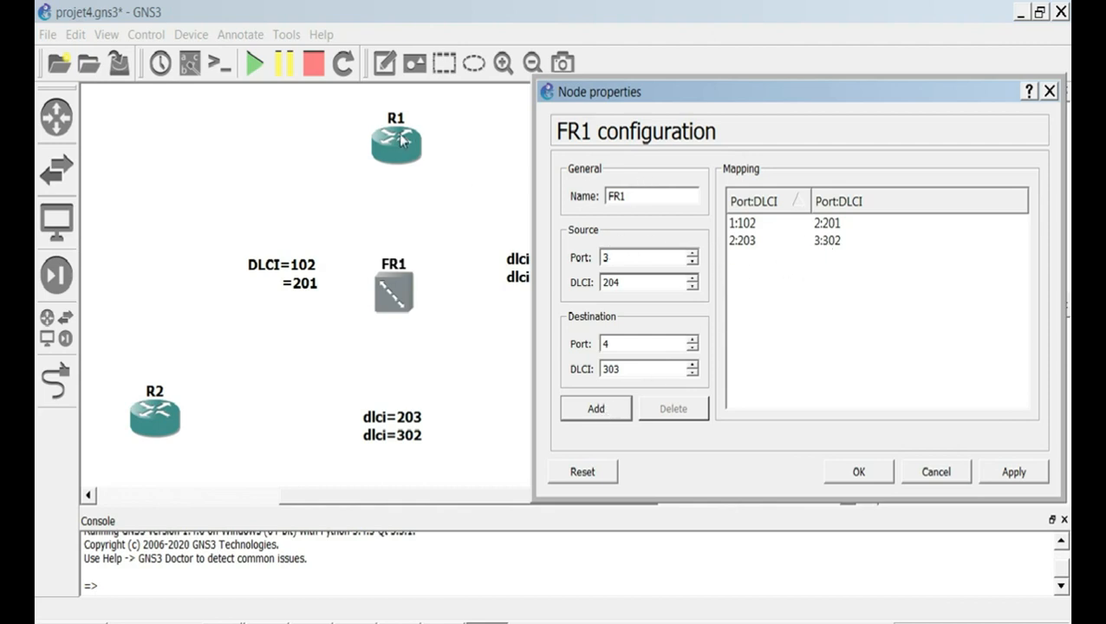
Add a mapping in FR1 from source port 1, DLCI 103 to destination port 3, DLCI 301.
left_click_drag(680, 100, 768, 105)
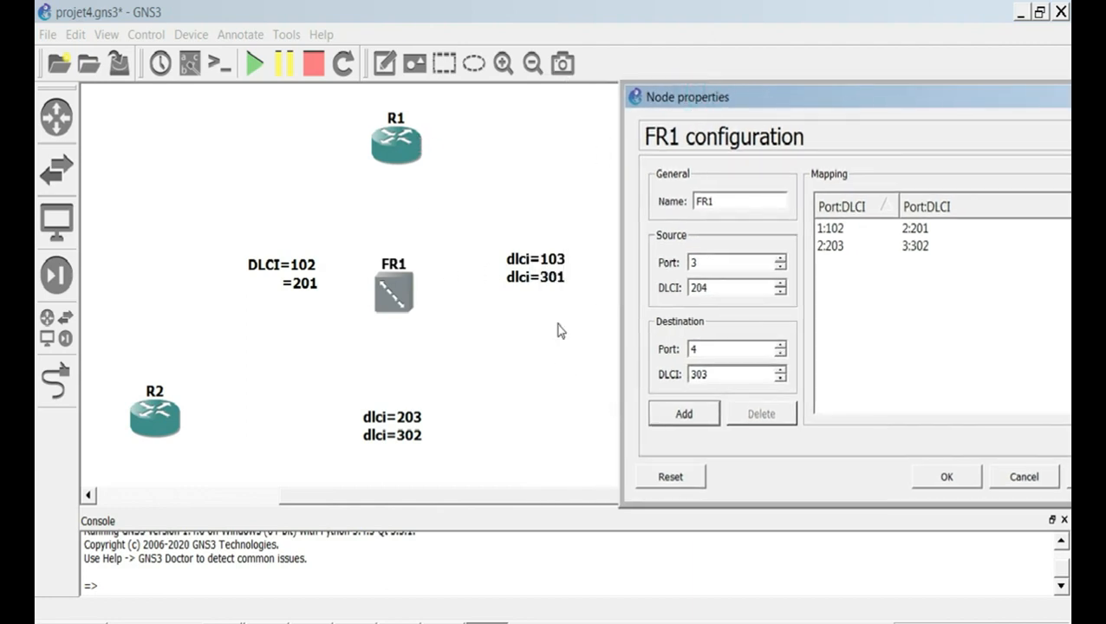
left_click_drag(766, 101, 663, 92)
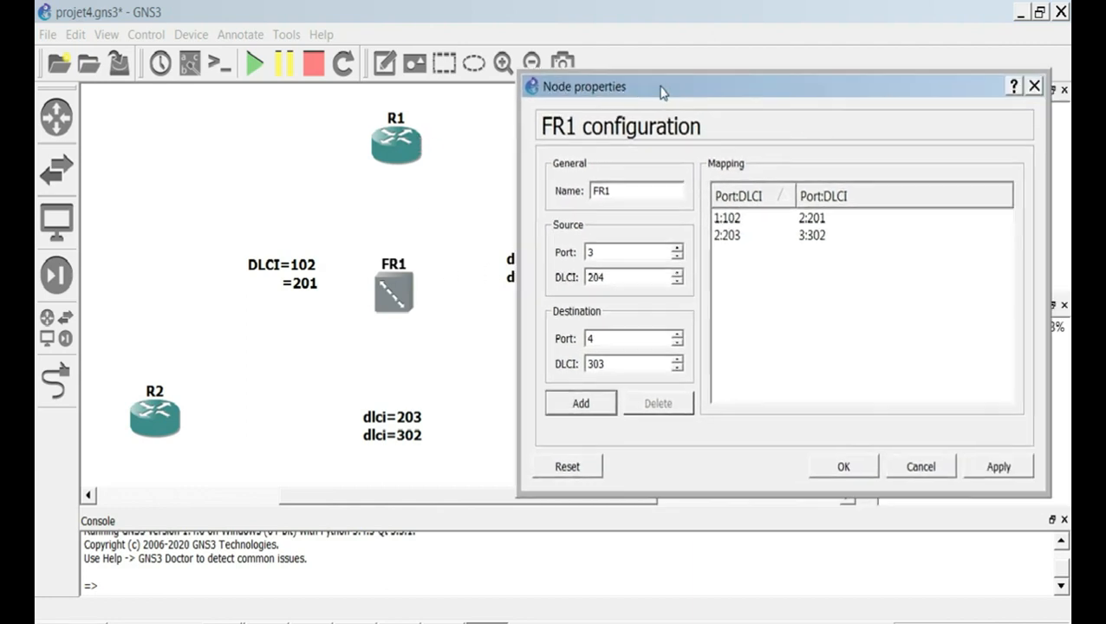
left_click(600, 252)
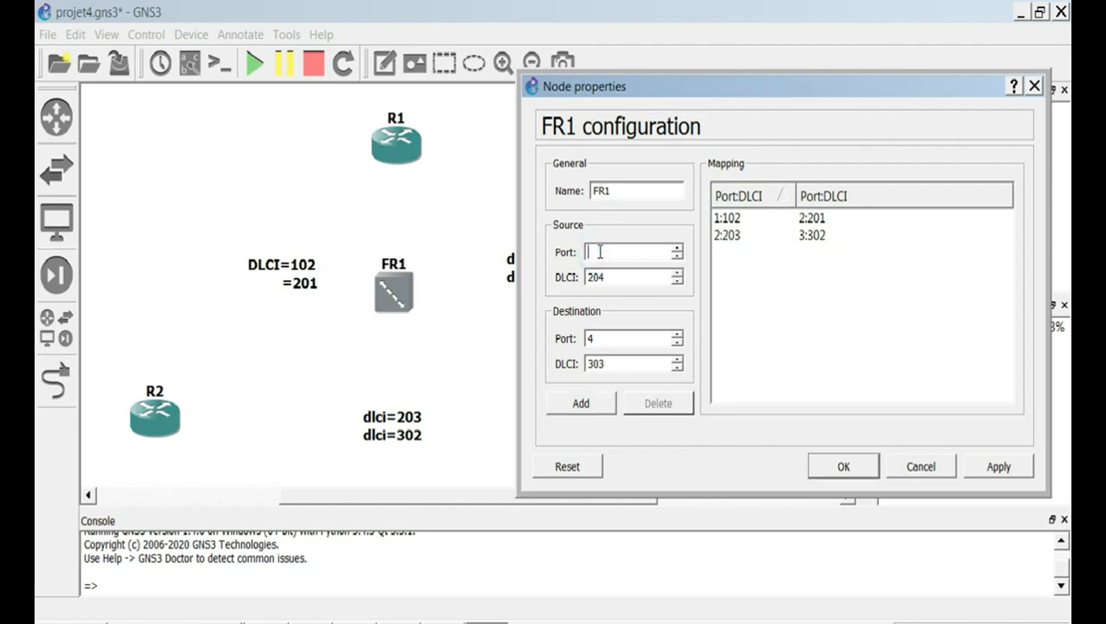
left_click(597, 337)
key("BackSpace")
left_click_drag(717, 91, 780, 84)
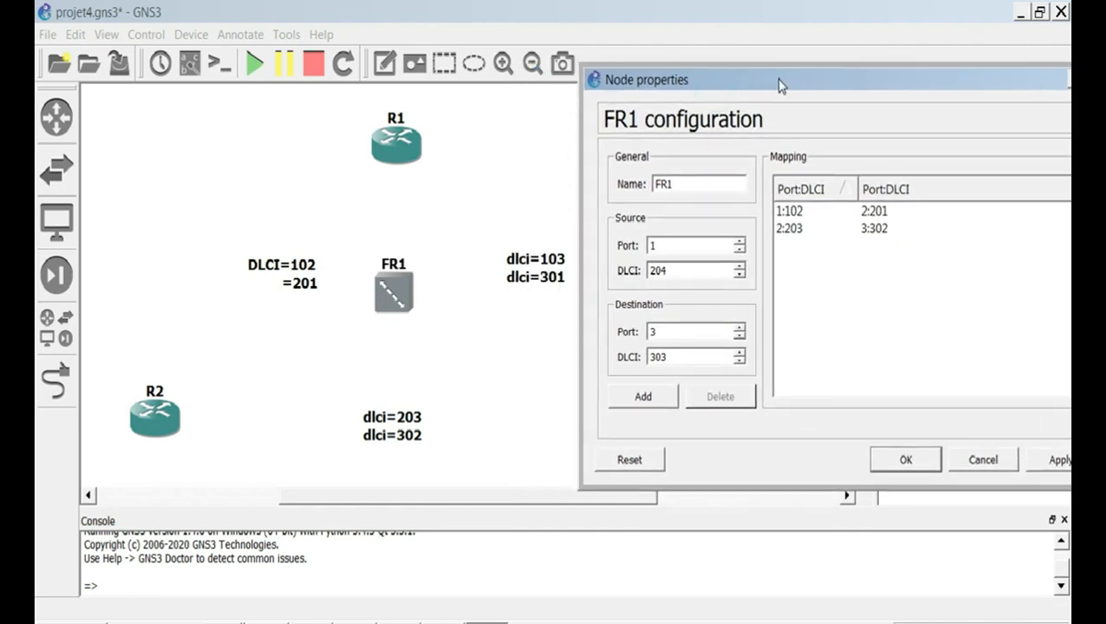
left_click(675, 269)
key("BackSpace")
key("BackSpace")
left_click(675, 358)
key("BackSpace")
left_click(645, 397)
Apply the DLCI mappings to FR1 and close its configuration.
left_click_drag(883, 68, 749, 119)
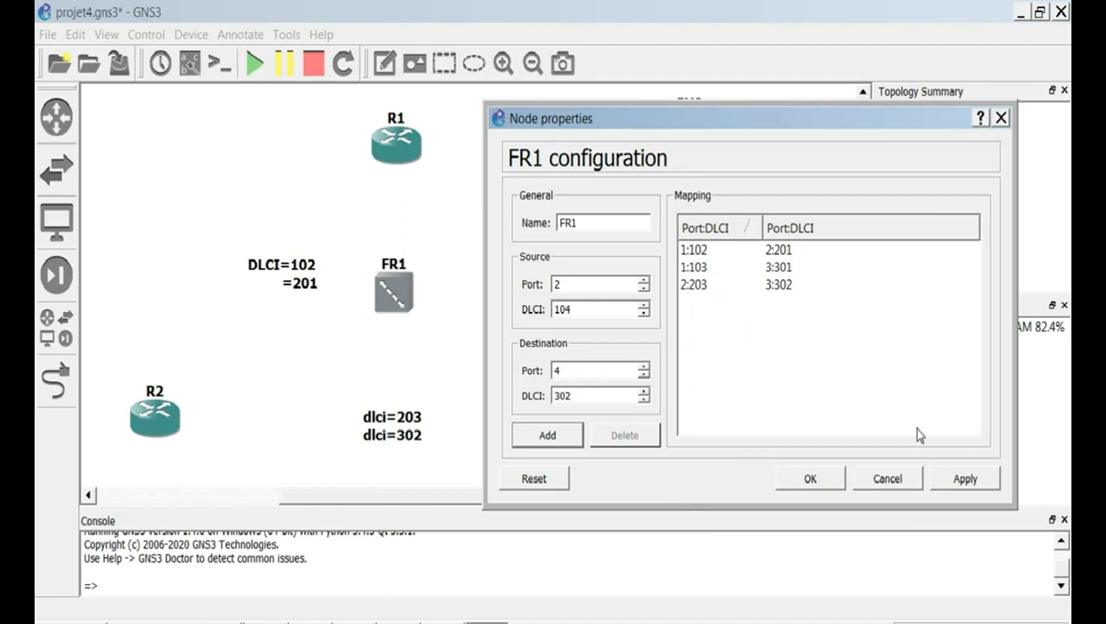
left_click(965, 483)
left_click(804, 480)
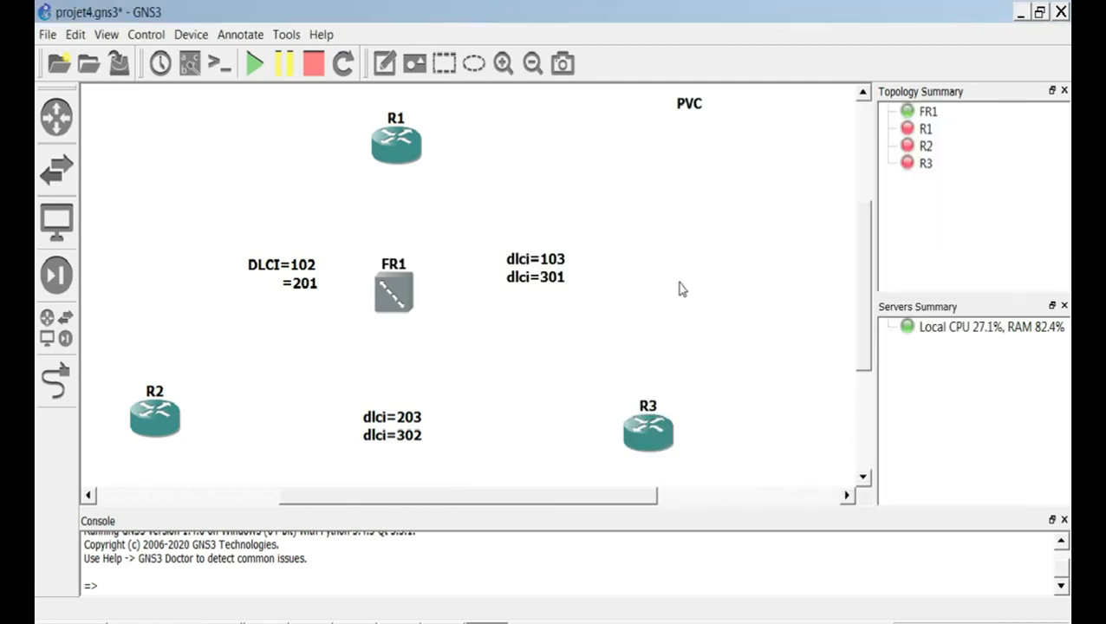
Link R1's Serial2/0 port to port 1 of the Frame Relay switch FR1.
left_click(61, 384)
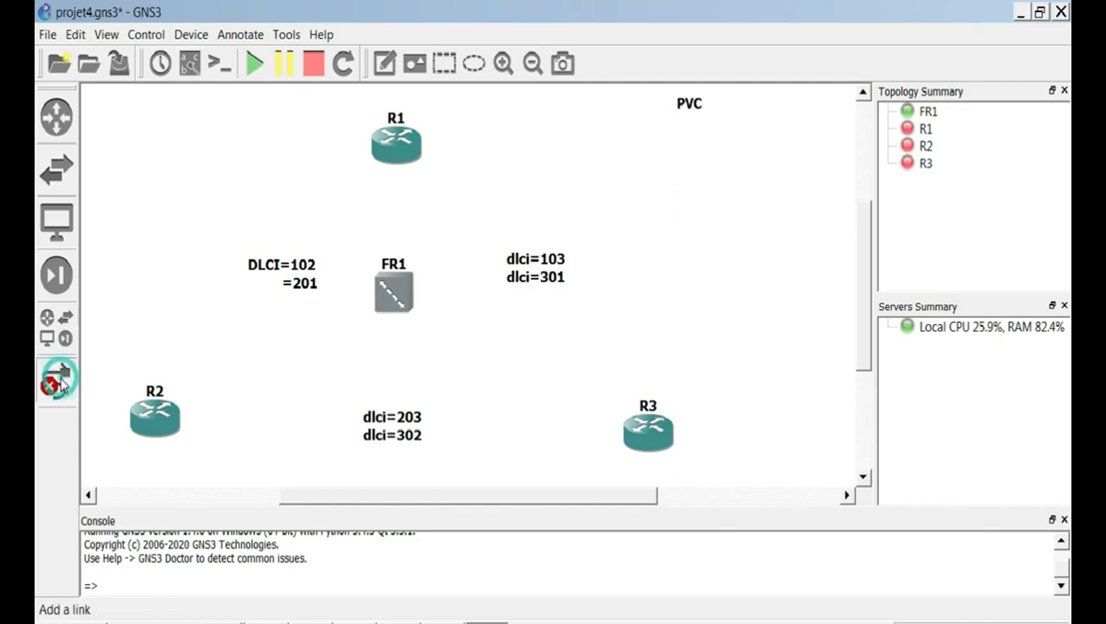
left_click(401, 139)
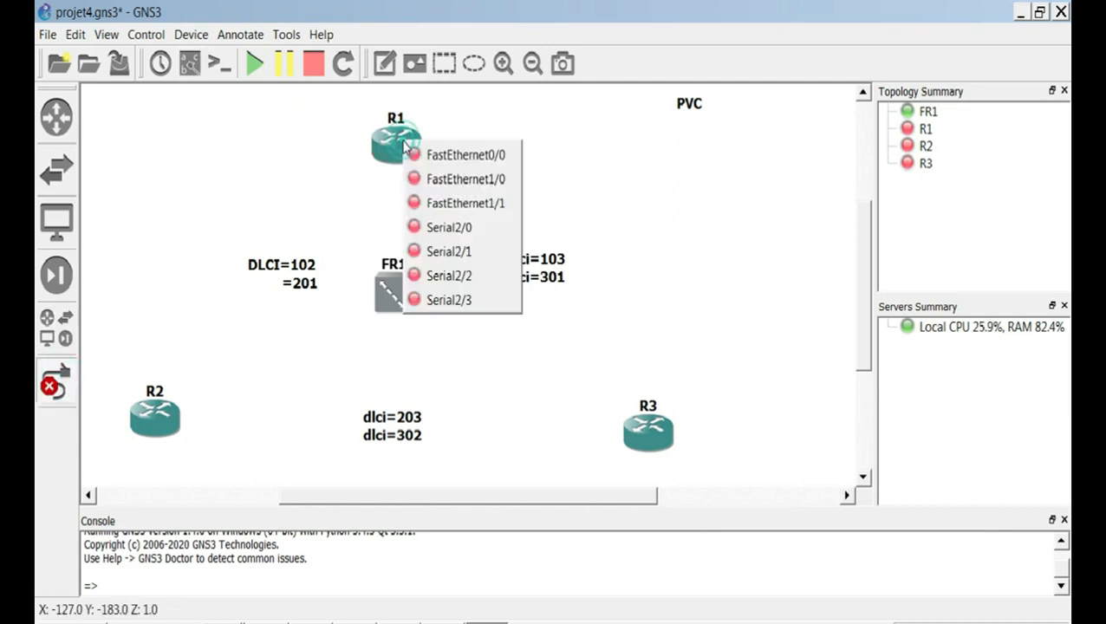
left_click(441, 228)
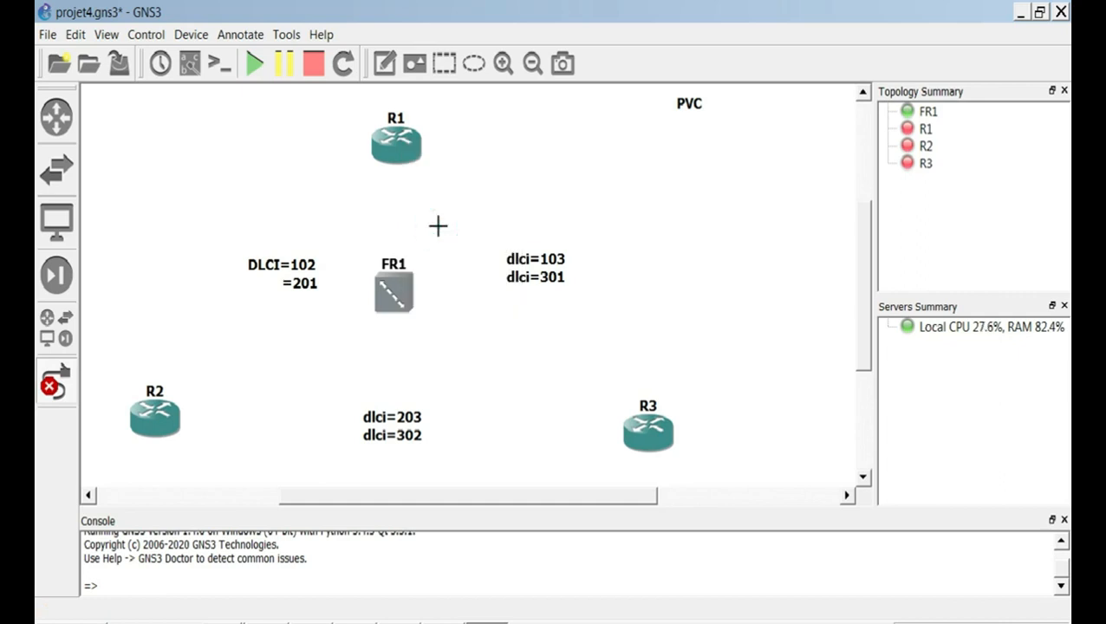
left_click(395, 286)
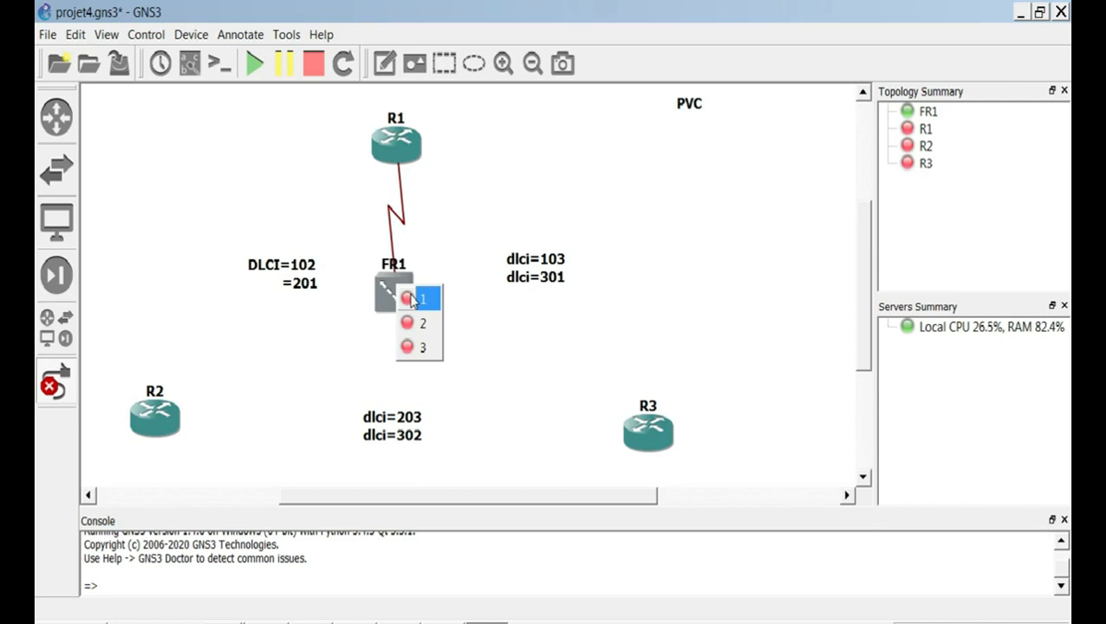
left_click(410, 299)
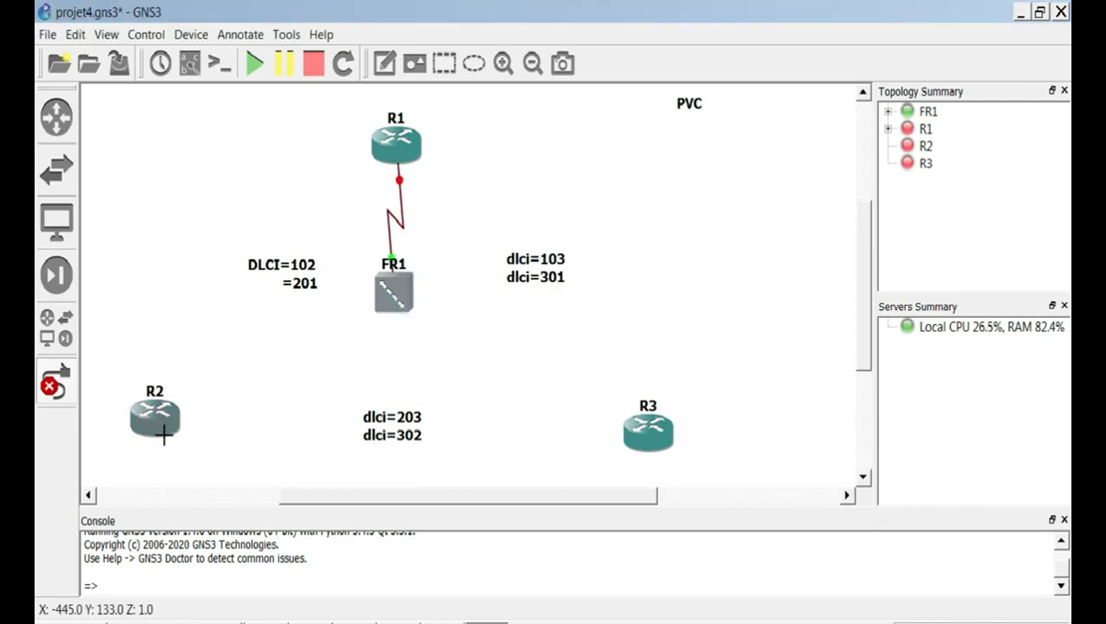
Link R2's Serial2/0 port to port 2 of the Frame Relay switch FR1.
left_click(162, 421)
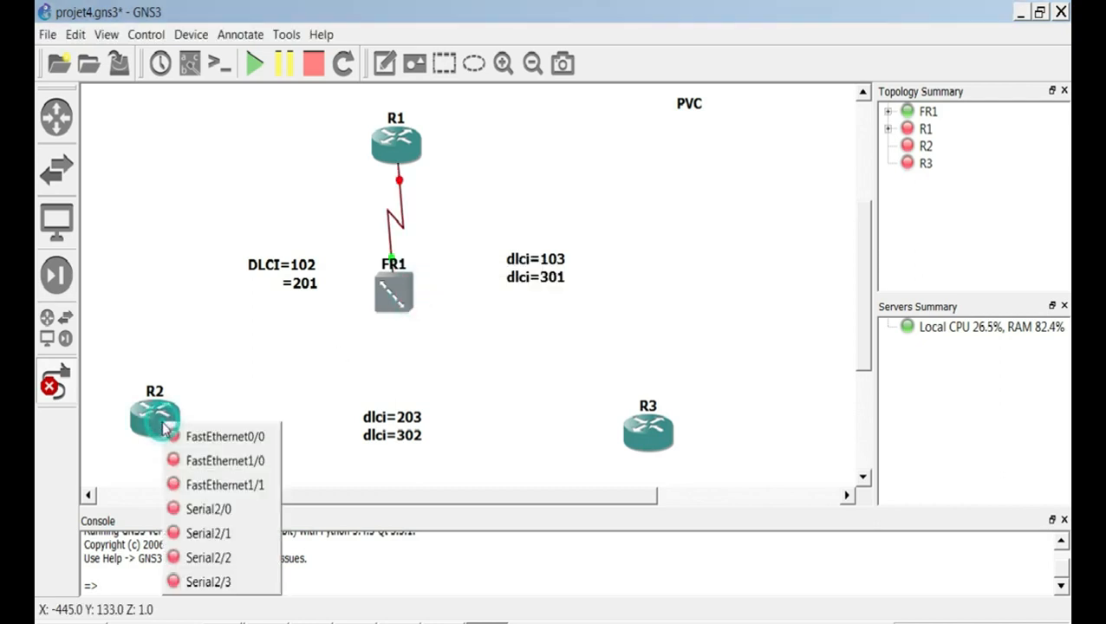
left_click(201, 509)
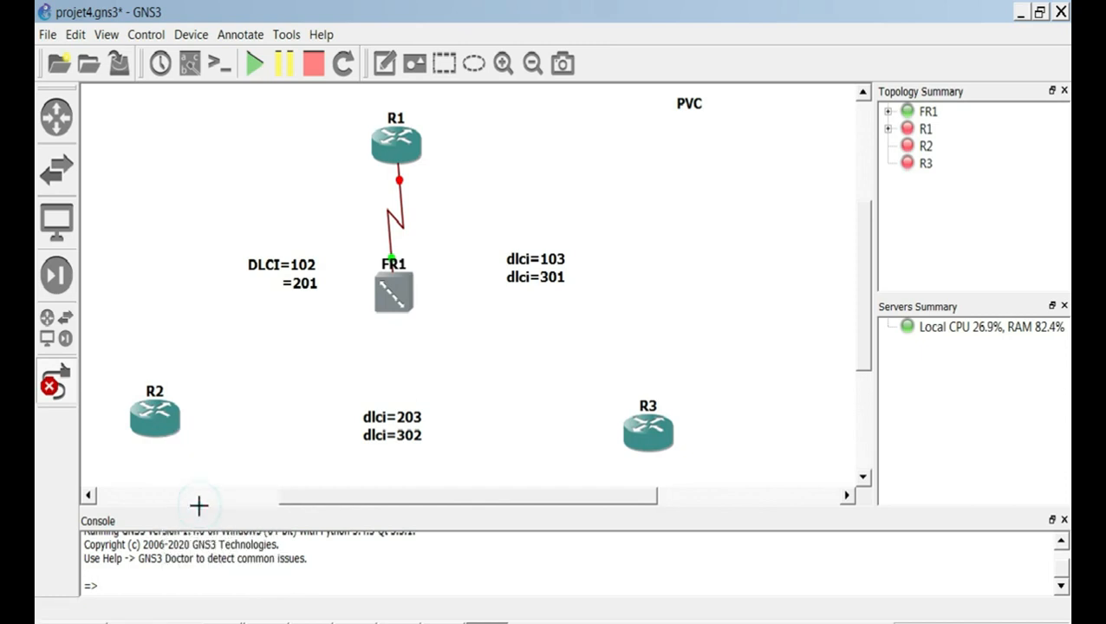
left_click(387, 303)
left_click(413, 340)
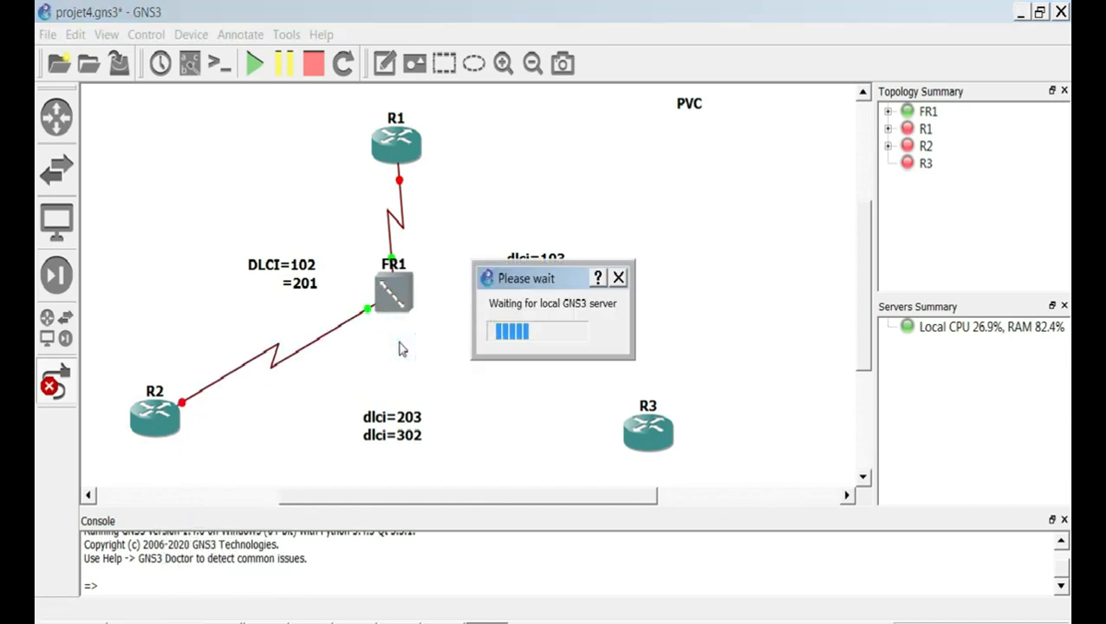
Link R3's Serial2/0 port to port 3 of the Frame Relay switch FR1.
left_click(646, 429)
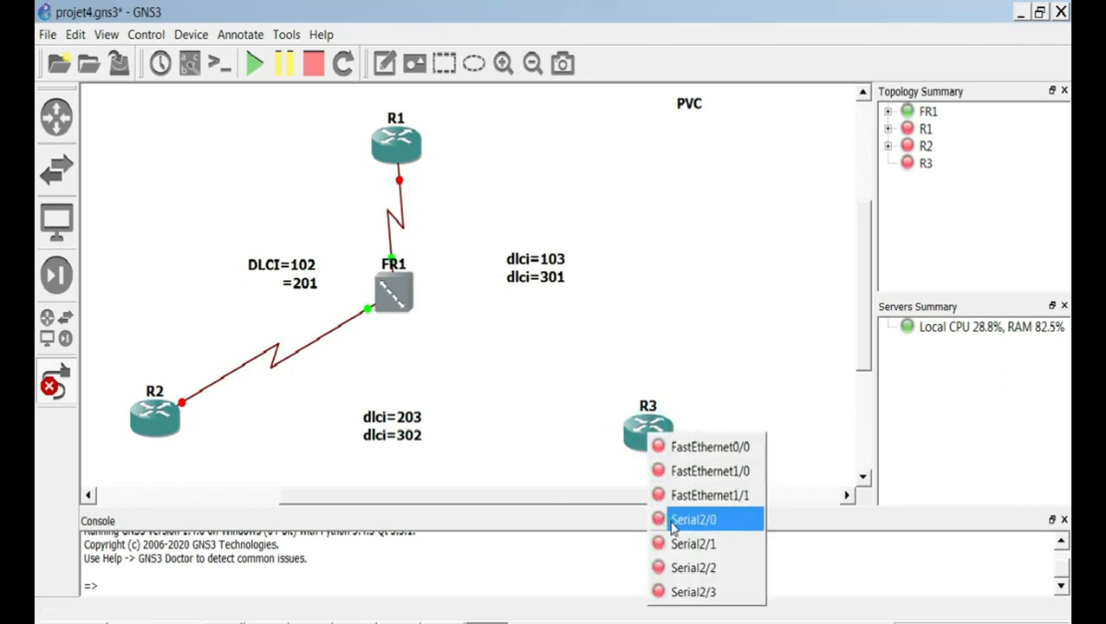
left_click(674, 524)
left_click(398, 298)
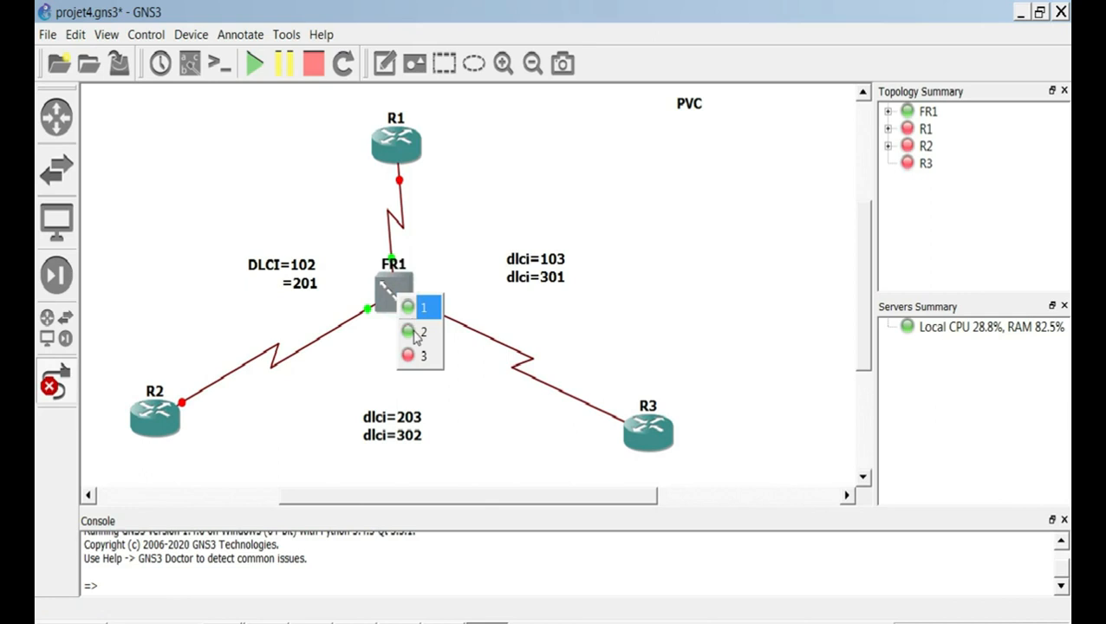
left_click(409, 354)
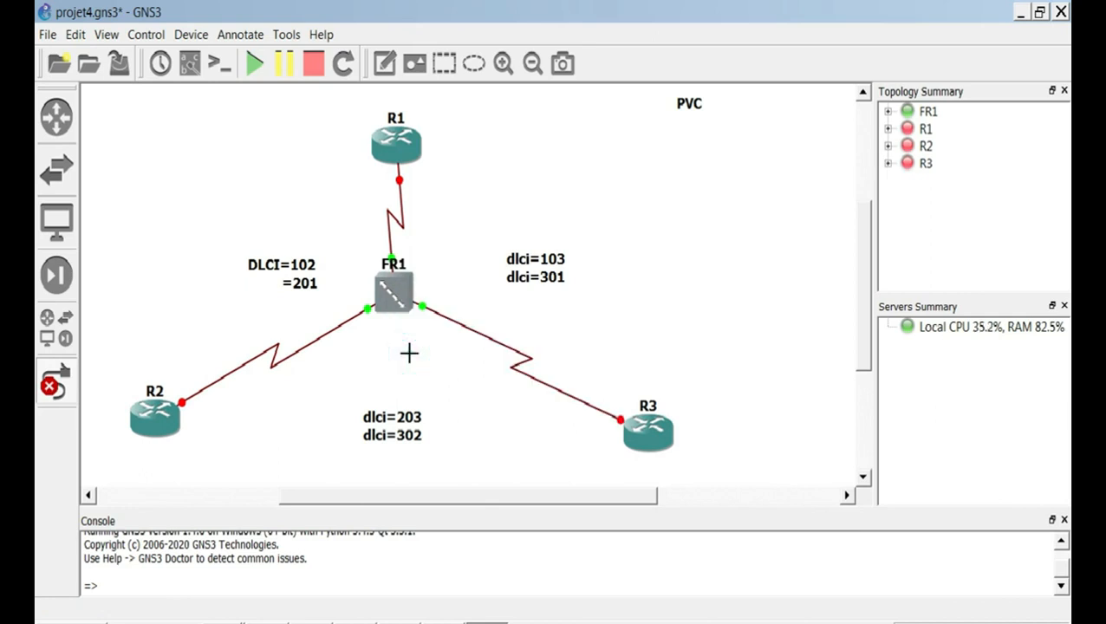
Start all devices and show the interface labels on the topology, leaving link-drawing mode.
left_click(255, 66)
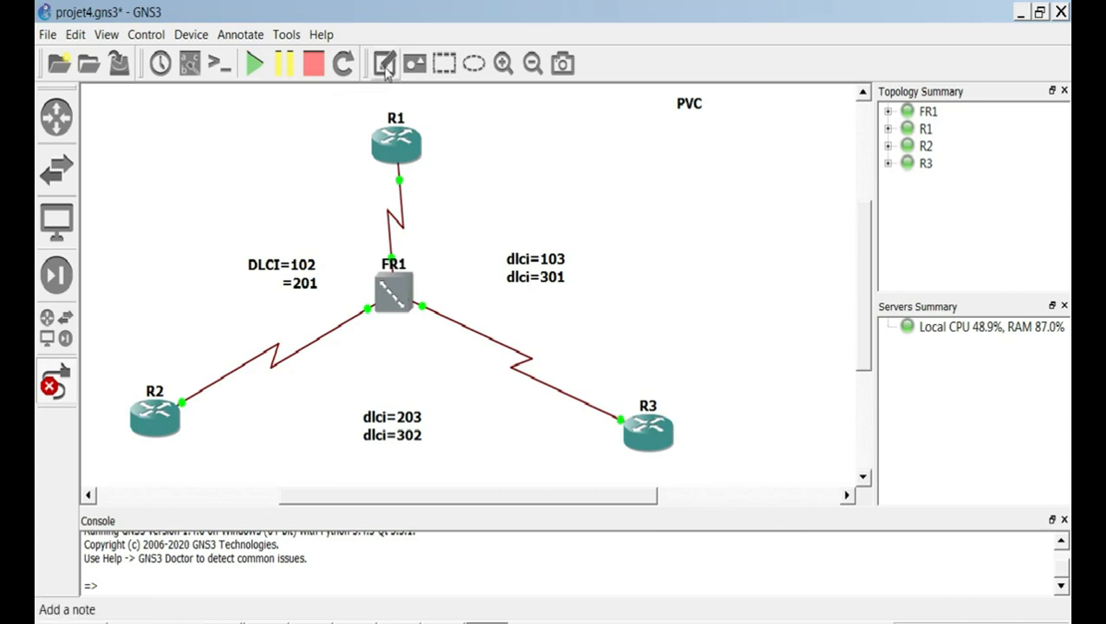
left_click(189, 66)
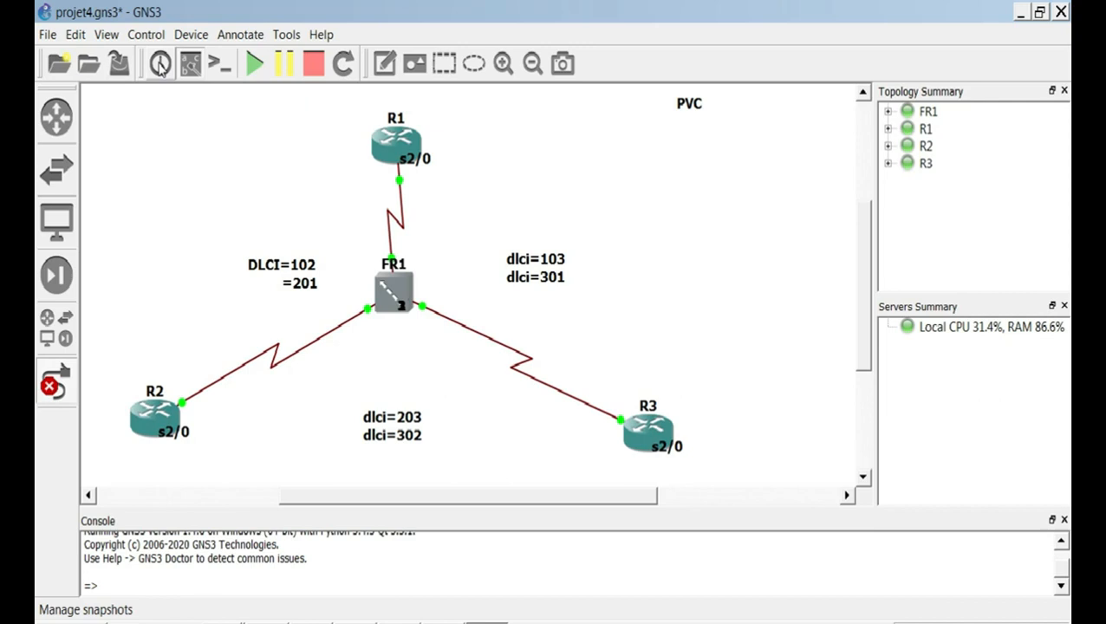
right_click(254, 104)
Move the three DLCI notes outward, away from FR1: 102/201 beyond R1's left, 103/301 below the PVC note, 203/302 lower down.
left_click_drag(290, 269, 149, 141)
left_click_drag(532, 264, 713, 143)
left_click_drag(387, 445, 391, 479)
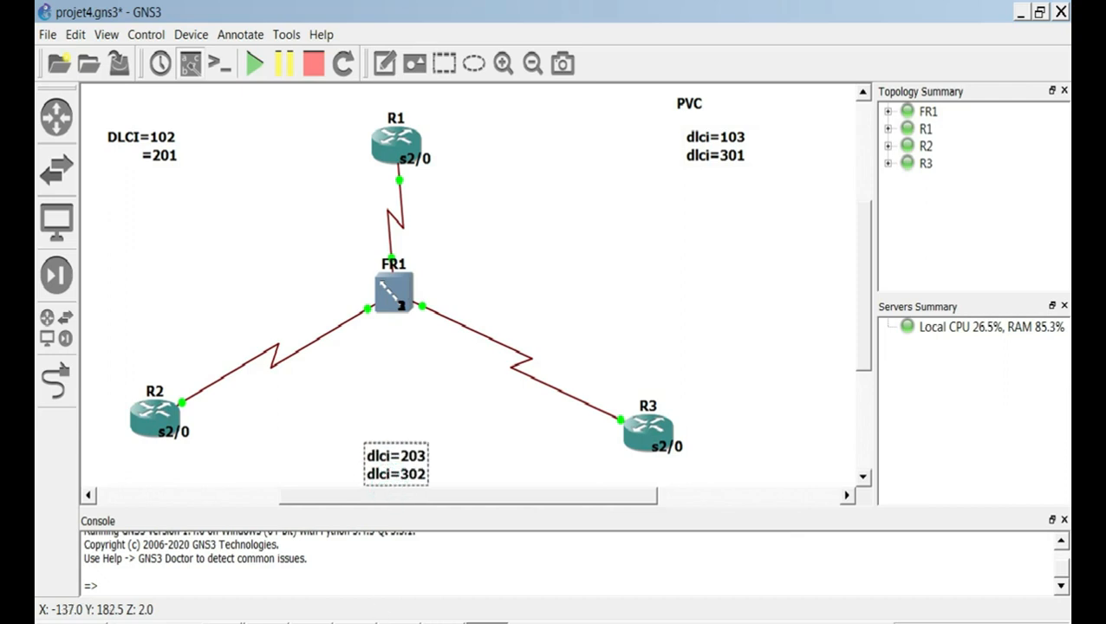
Check the subnets in RHD.docx in Word, return to GNS3 and add the note 10.0.0.0/30 between R1 and R2.
left_click(355, 622)
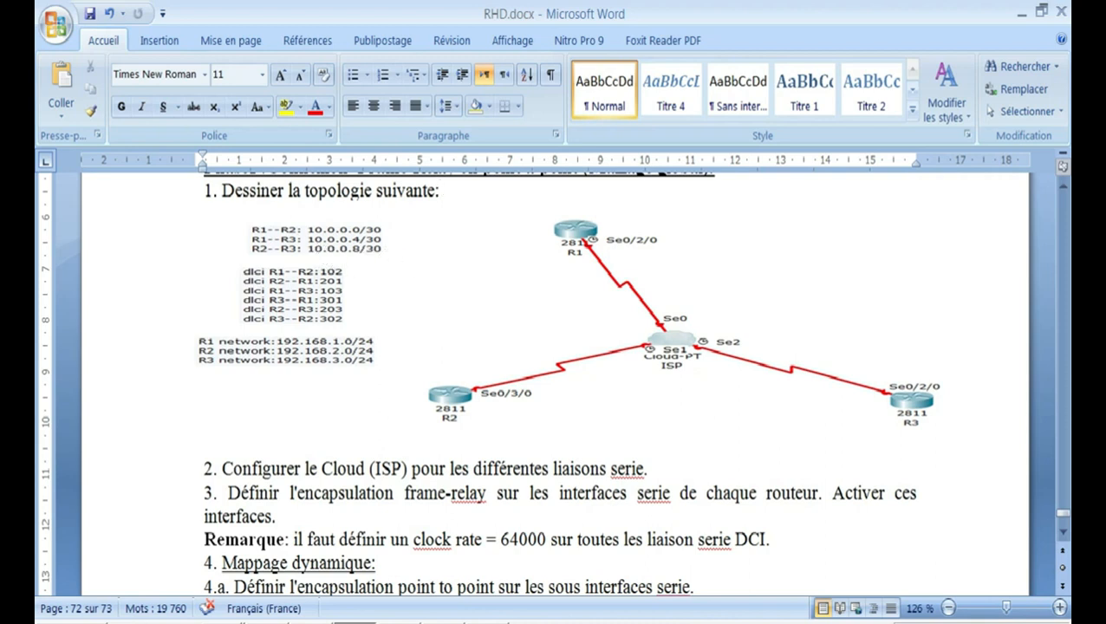
left_click(487, 622)
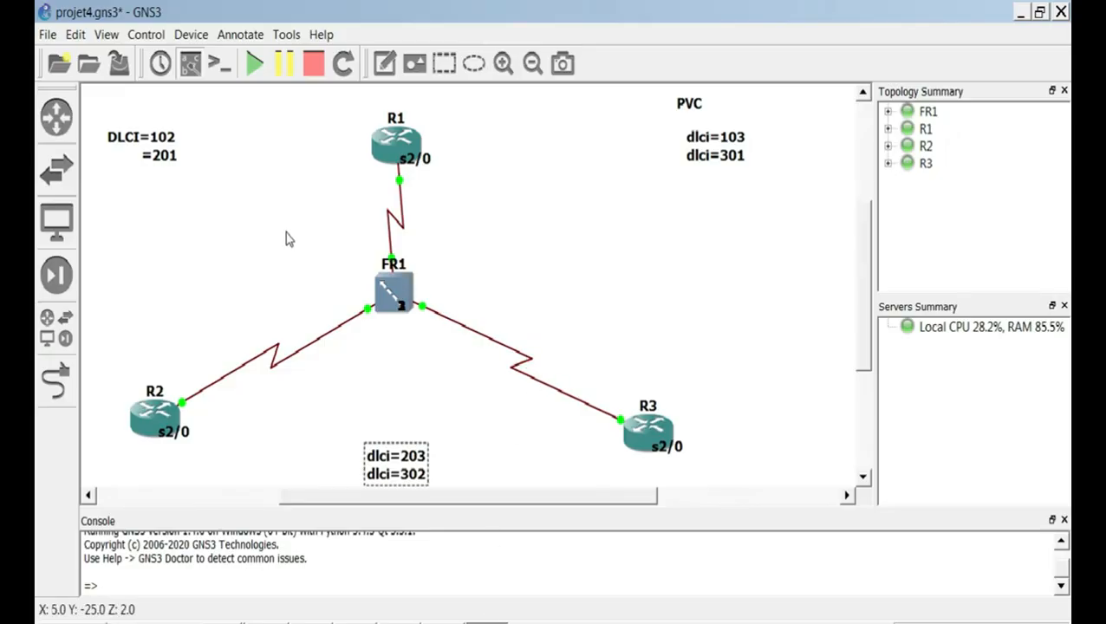
left_click(384, 62)
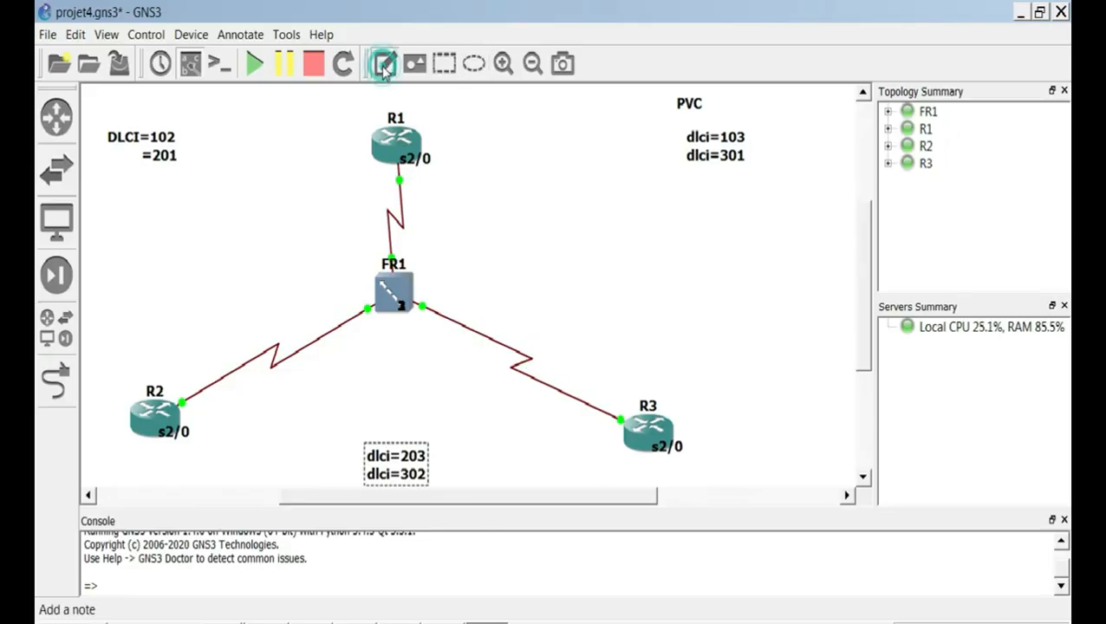
left_click(254, 264)
type("10.0.0.0")
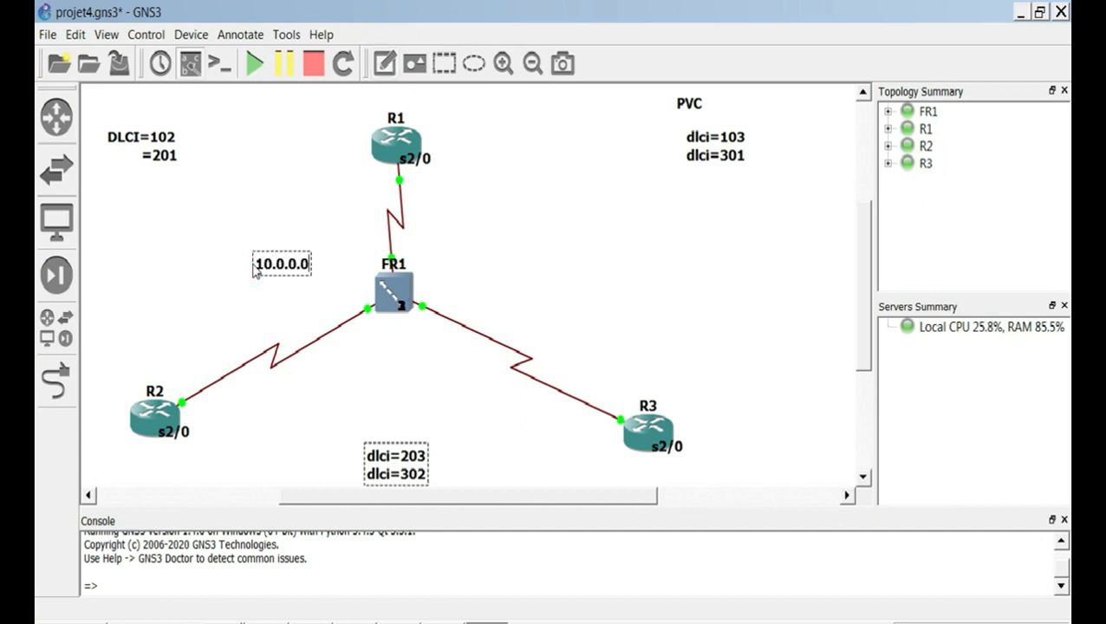
type("/30")
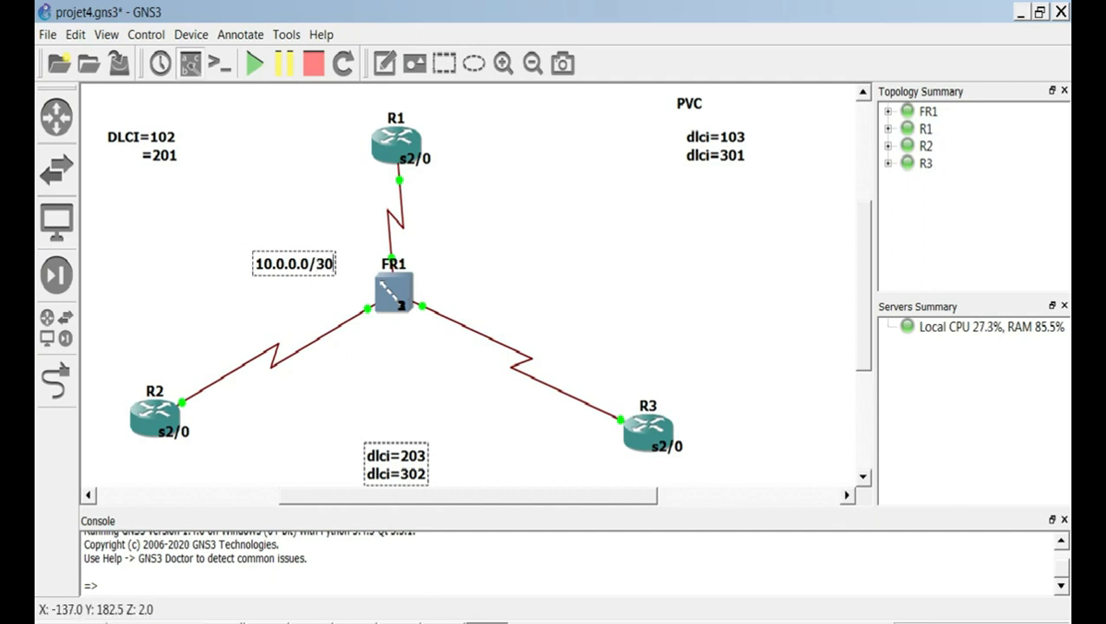
Consult the subnet list in the Word document again and add the note 10.0.0.8/30 between R2 and R3 in GNS3.
key("alt+Tab")
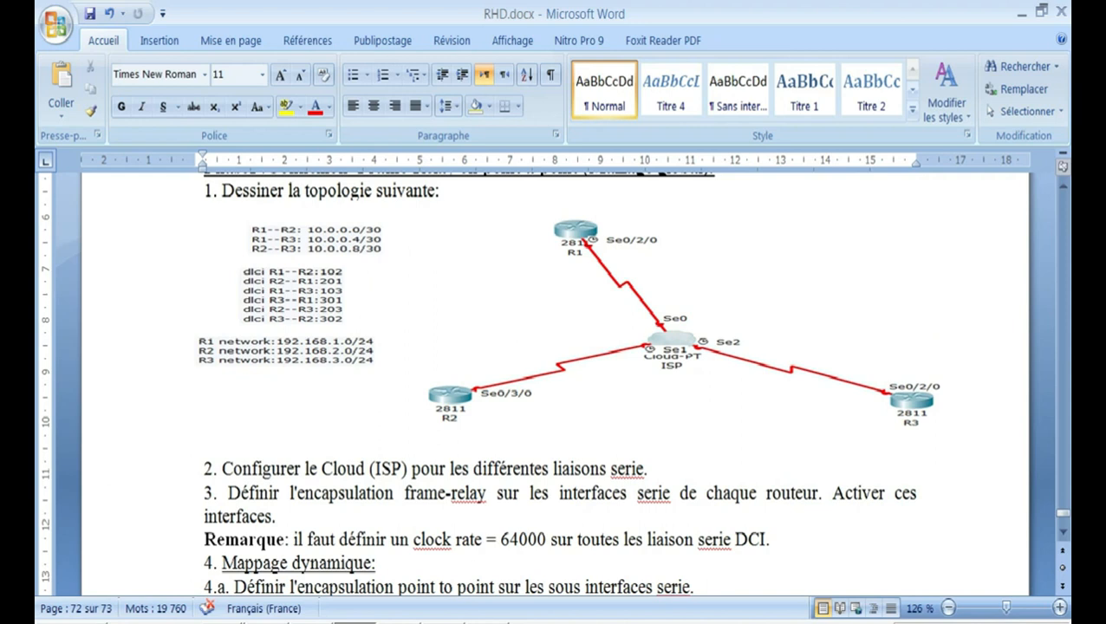
key("alt+Tab")
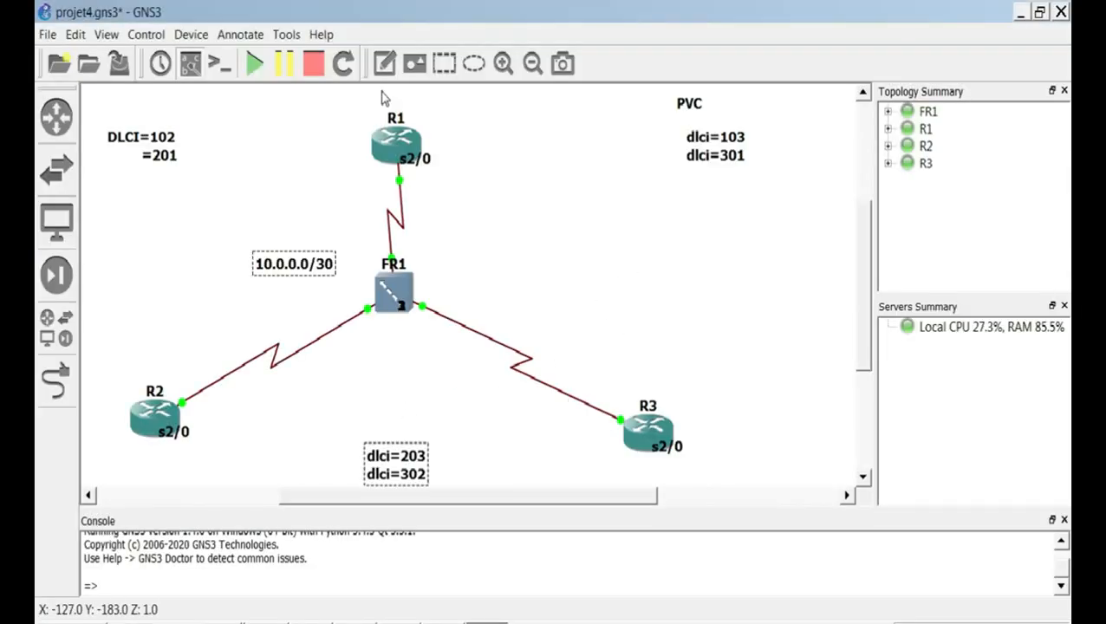
left_click(356, 387)
left_click(387, 64)
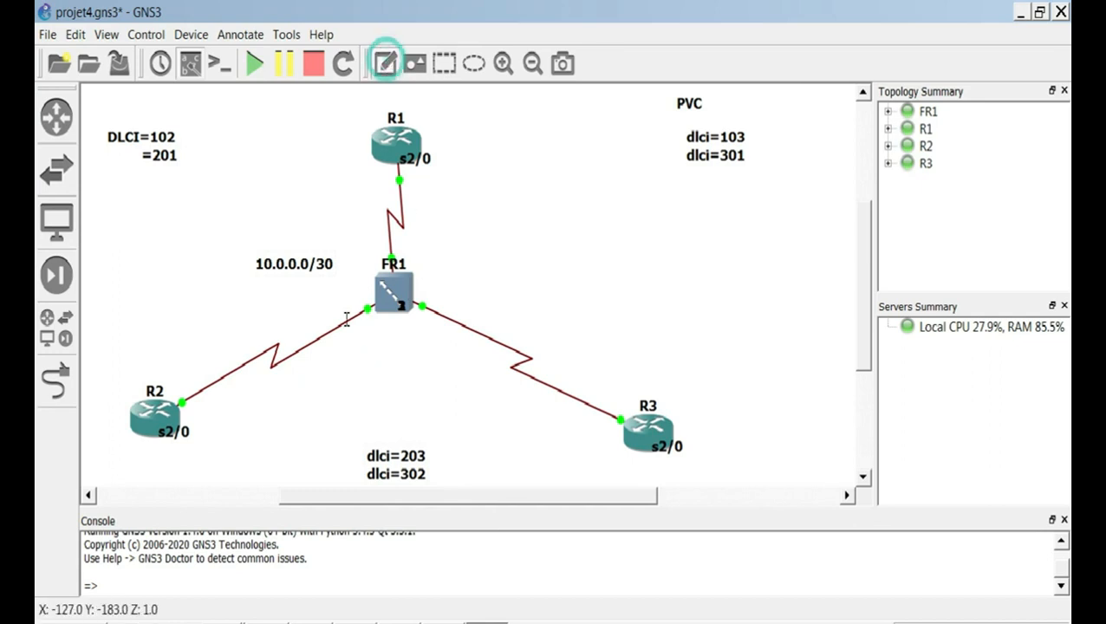
type("1")
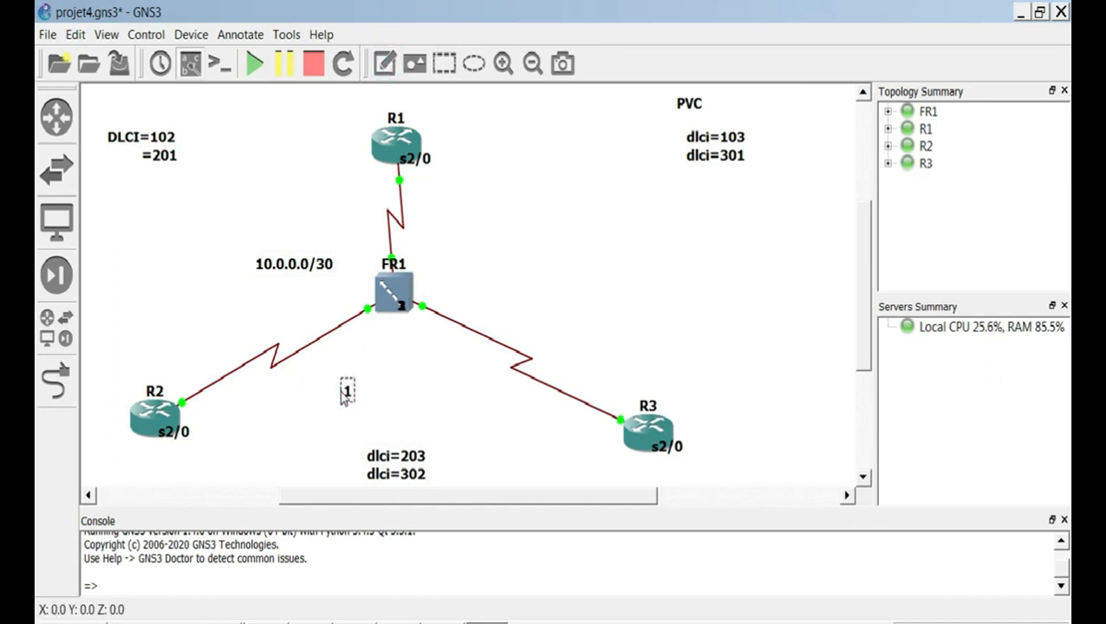
type("0.0.0.8")
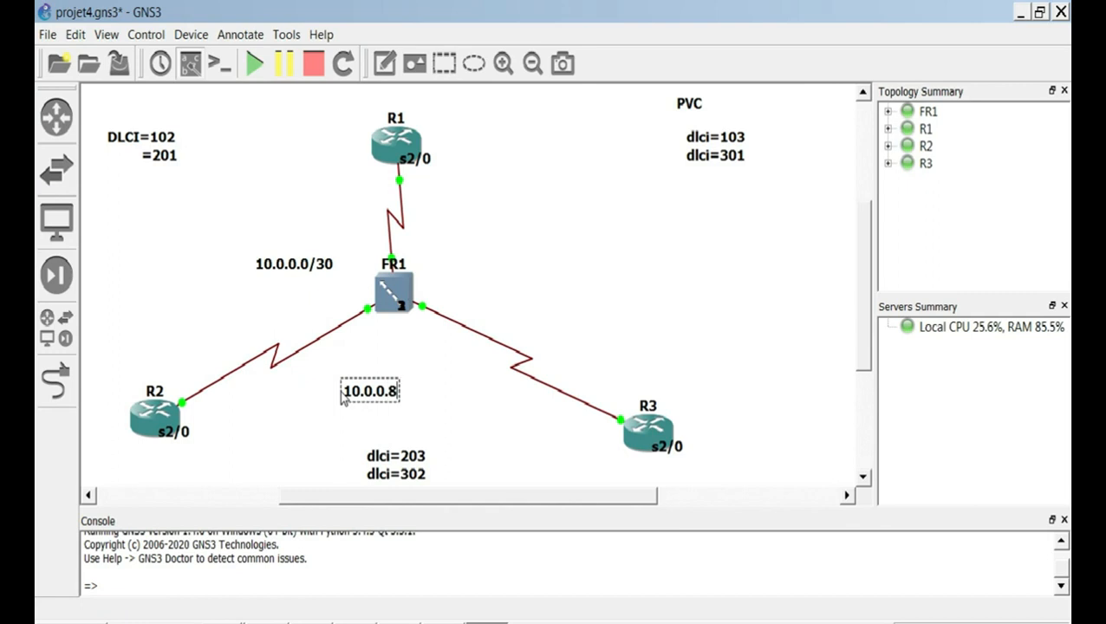
type("/30")
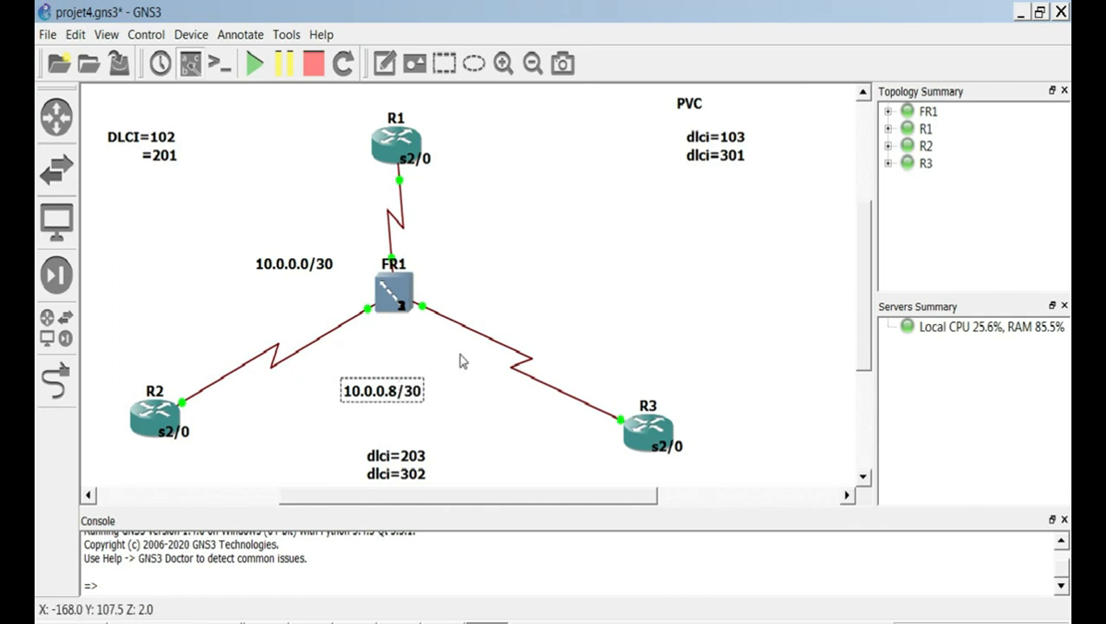
Add the note 10.0.0.4/30 between R1 and R3, to the right of FR1.
left_click(384, 62)
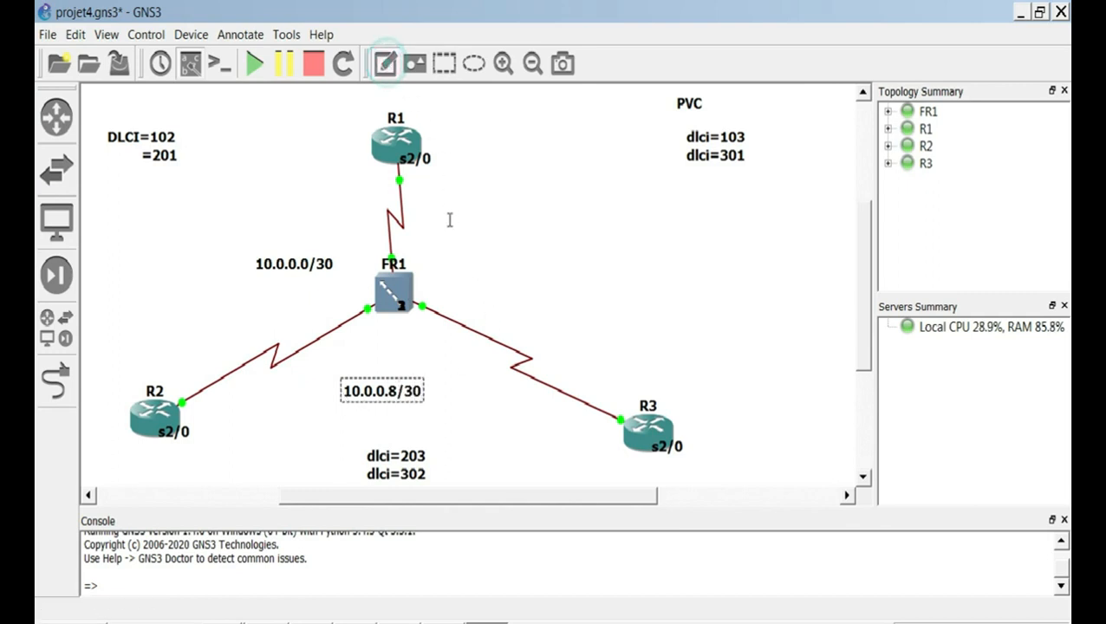
left_click(460, 260)
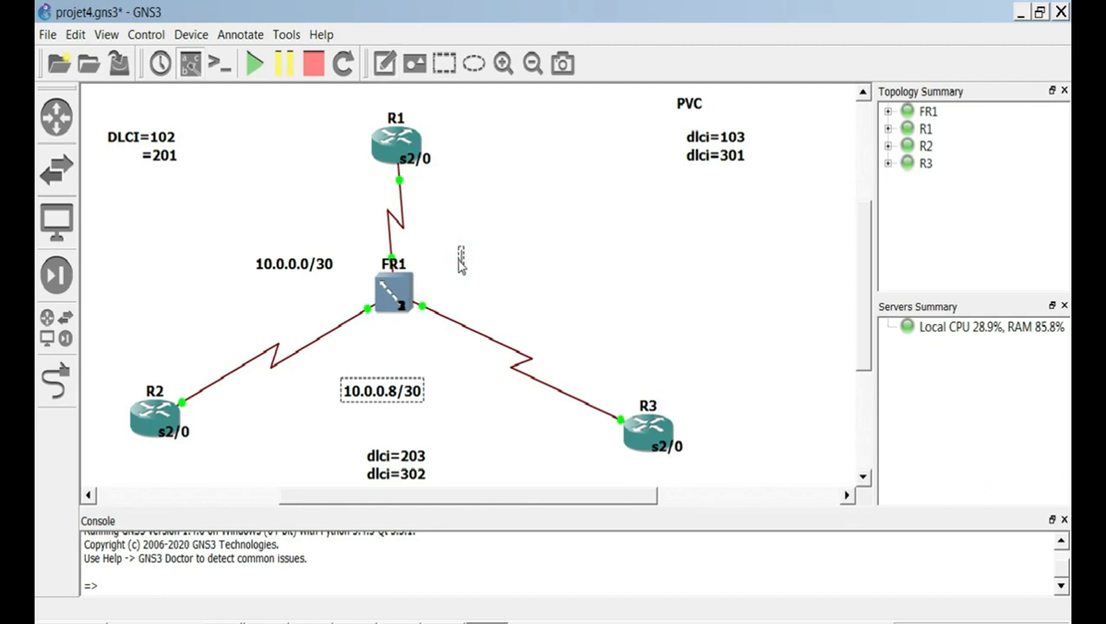
type("10.0.0.0")
key("BackSpace")
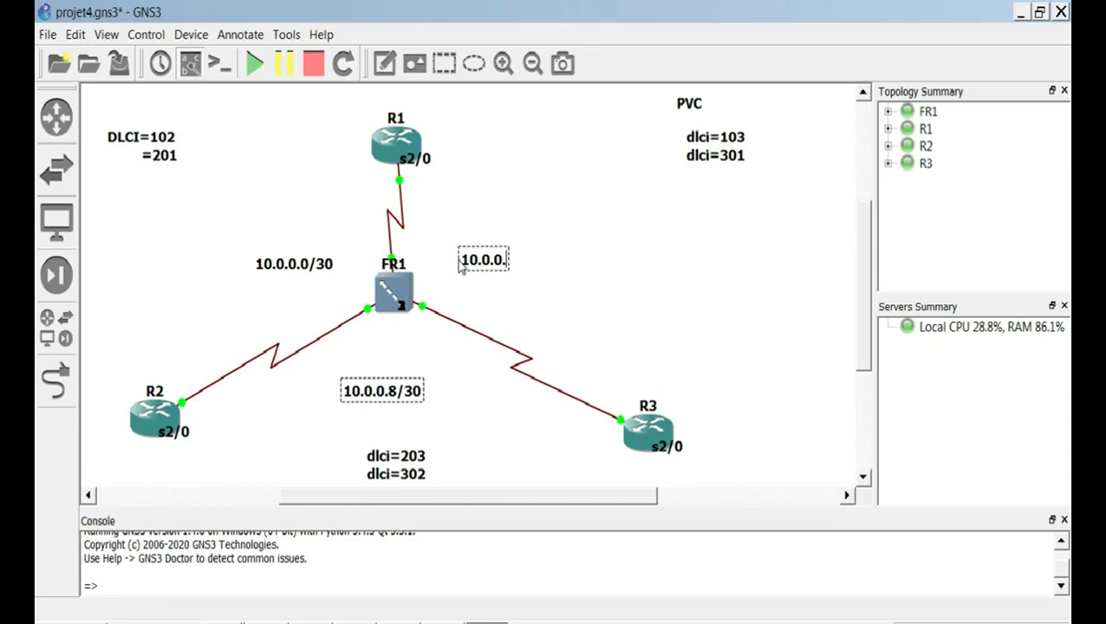
type("4/30")
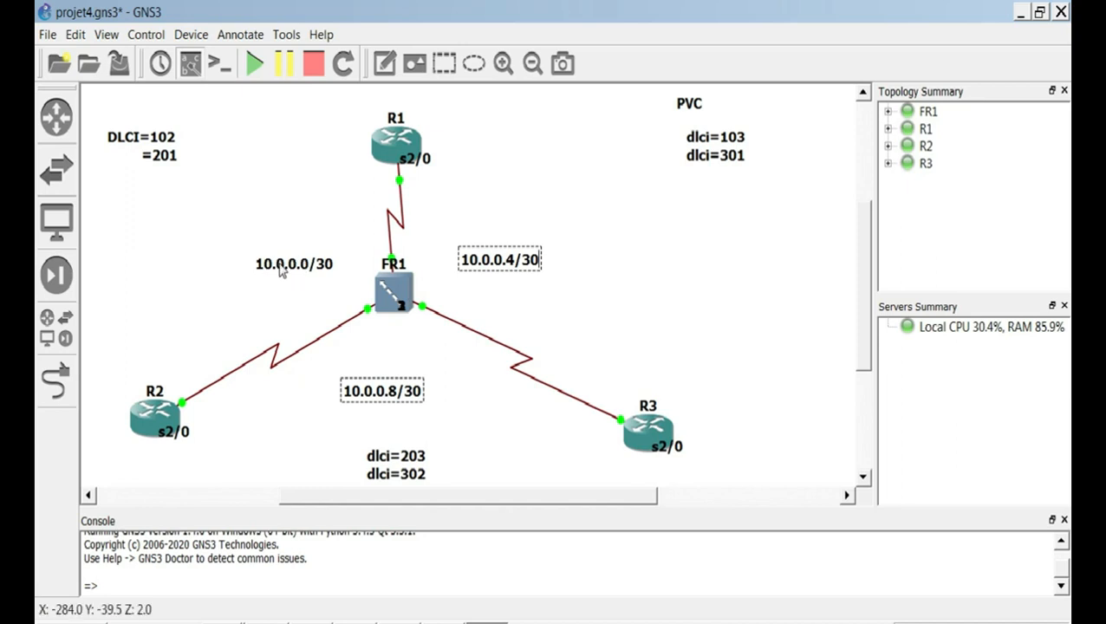
Add host-address notes for the R1–R2 subnet: .1 beside R1's serial link and .2 beside R2's.
left_click(387, 63)
left_click(364, 174)
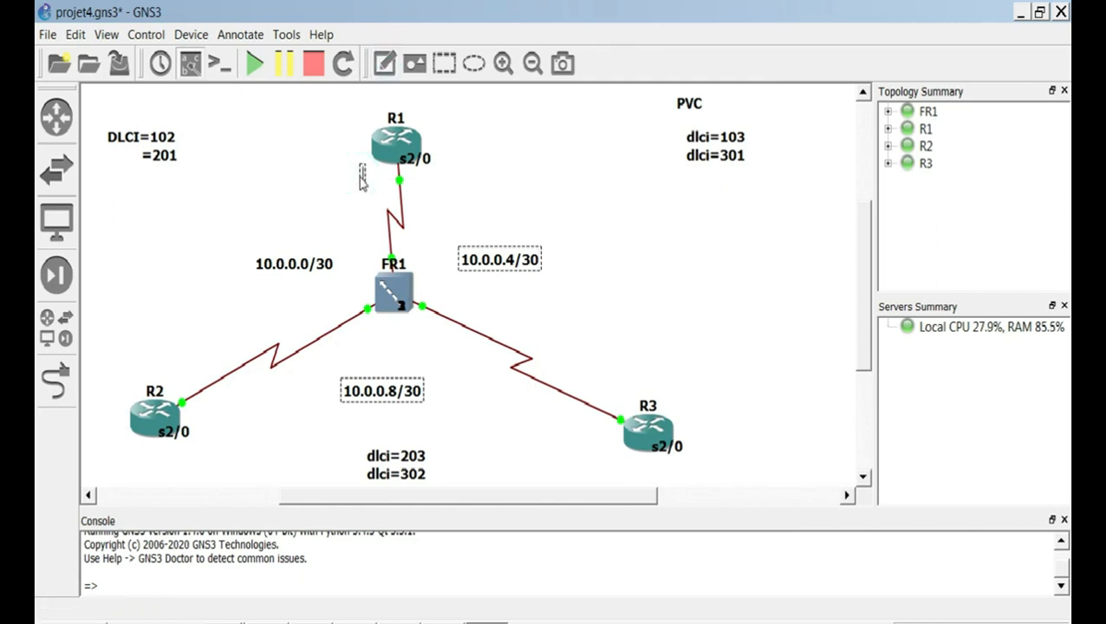
type(".1")
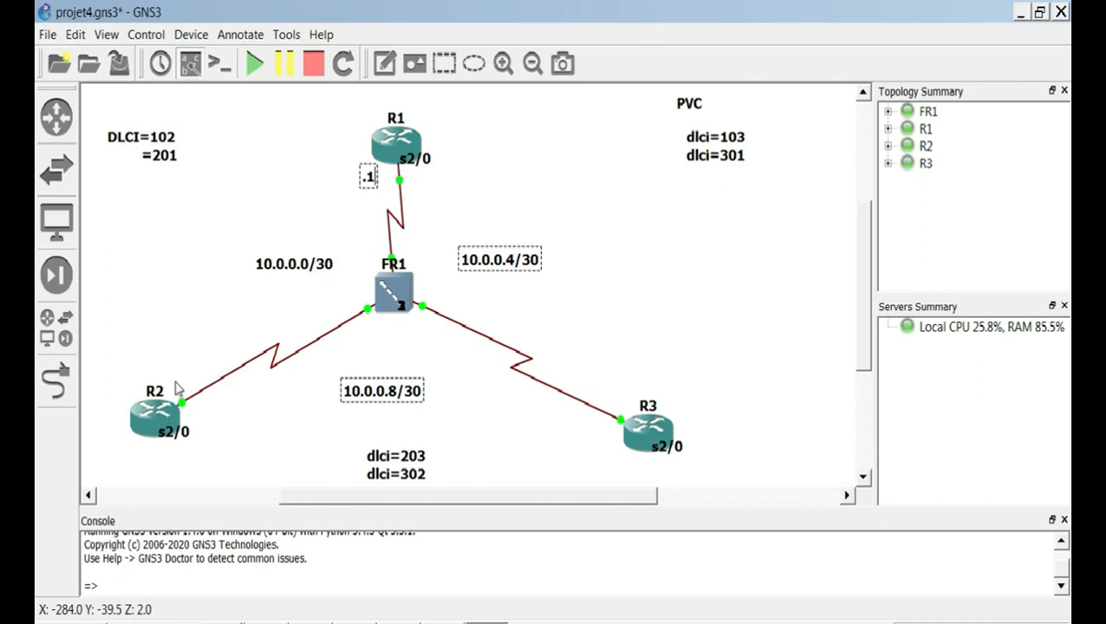
left_click(385, 62)
left_click(176, 369)
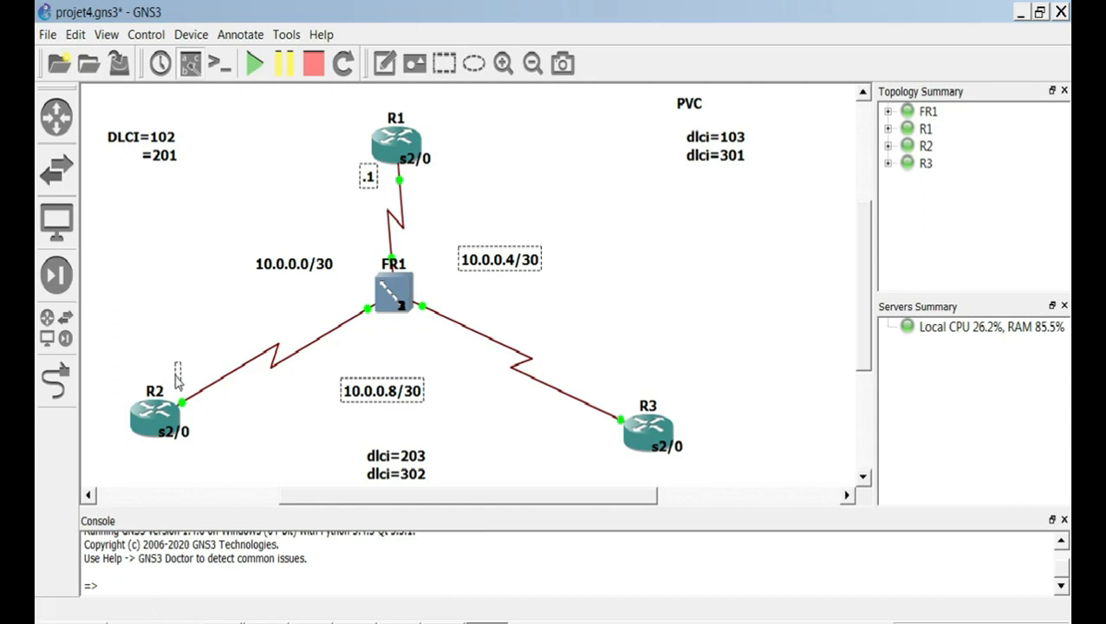
type(".2")
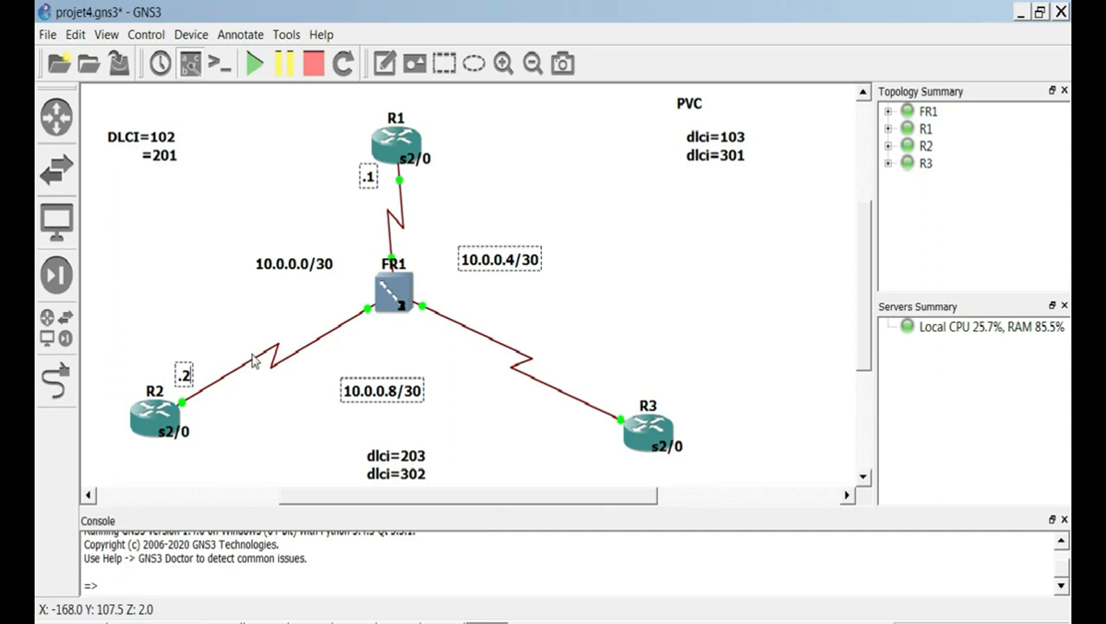
Add host-address notes for the R2–R3 subnet: .9 beside R2's serial link and .10 beside R3's.
left_click(384, 63)
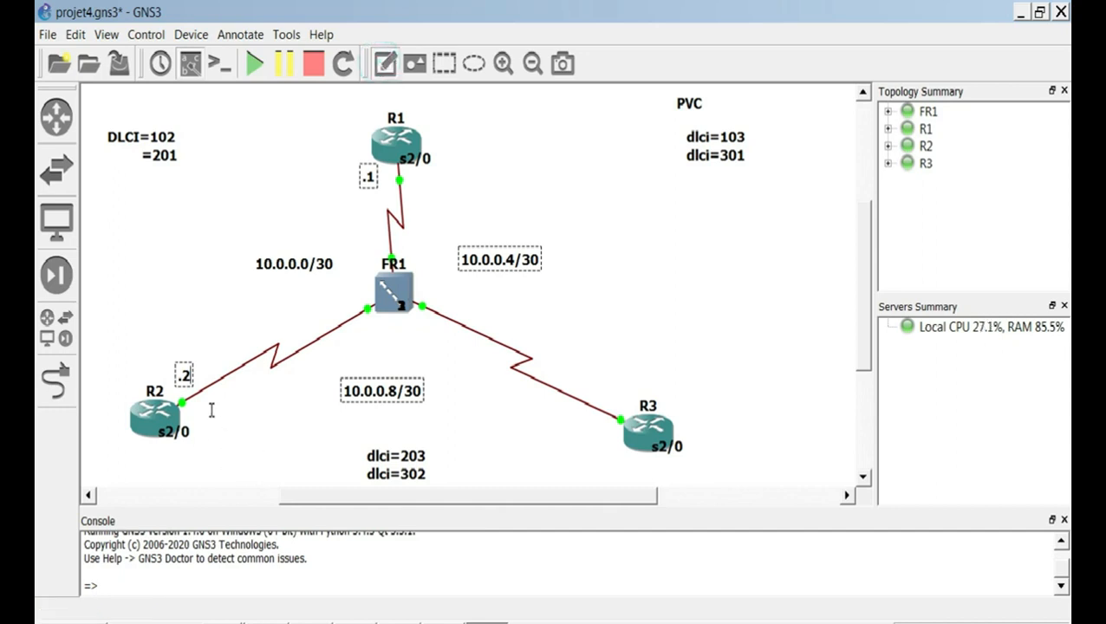
left_click(209, 405)
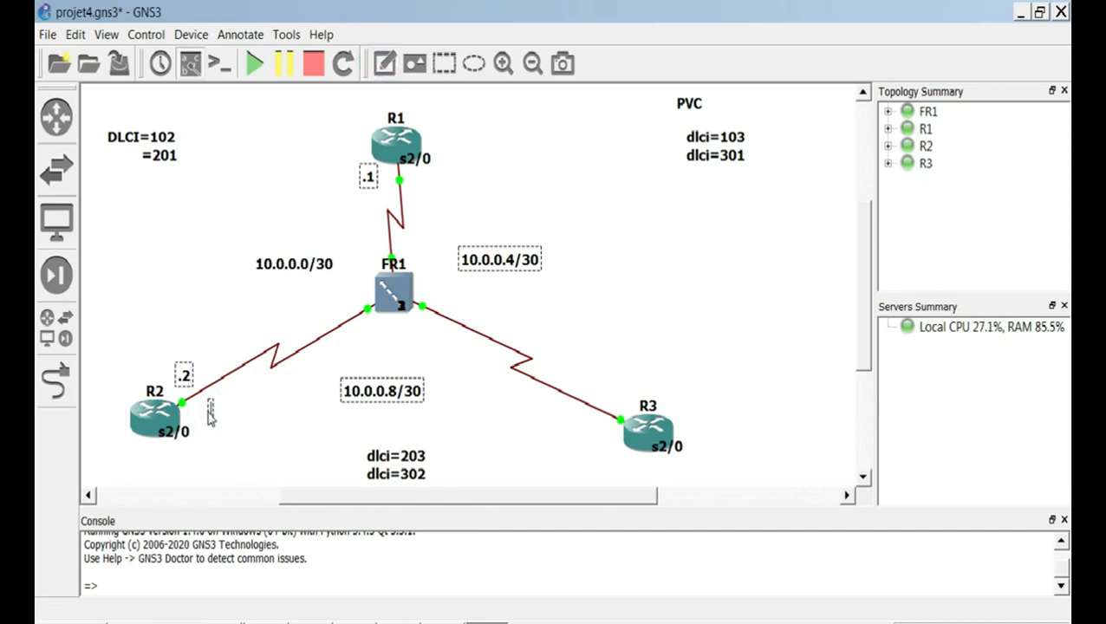
type(".9")
left_click(586, 430)
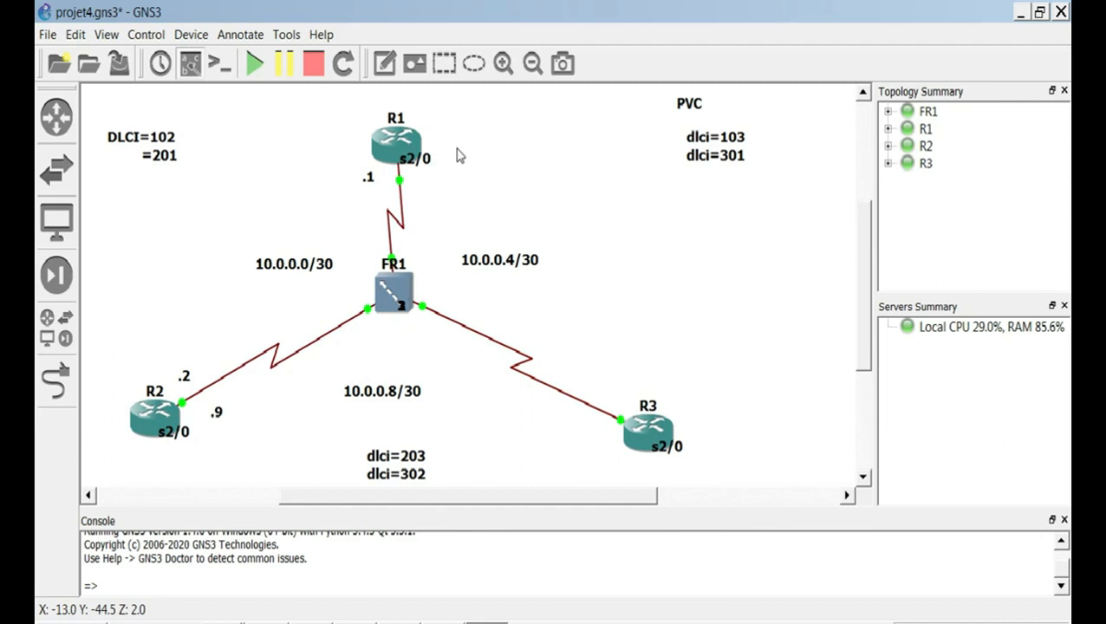
left_click(387, 62)
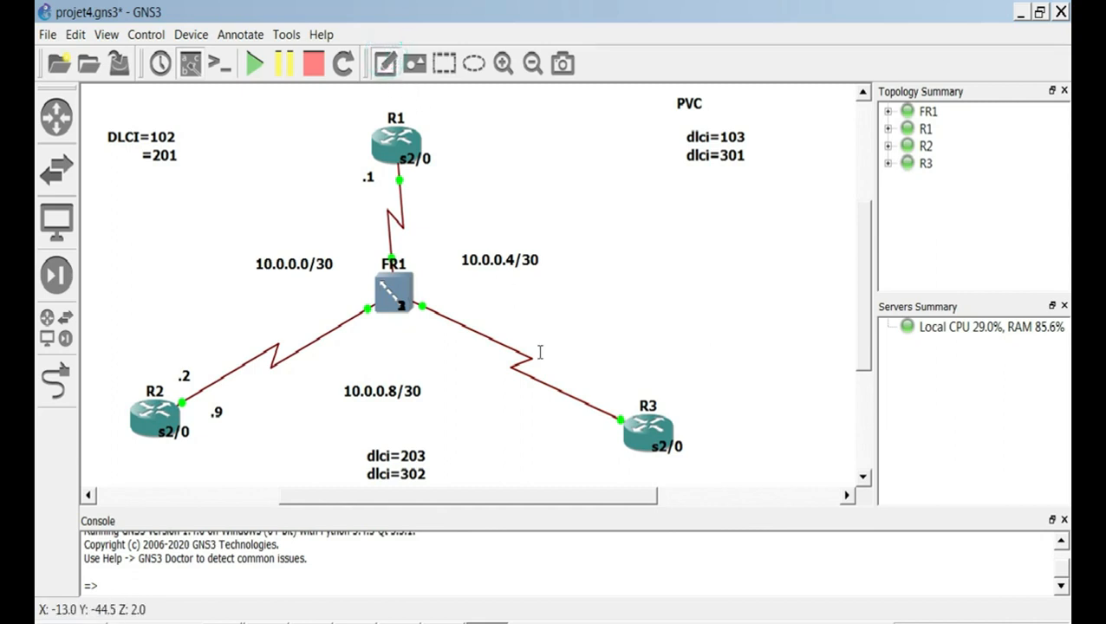
left_click(586, 431)
type(".10")
left_click(675, 336)
Add the host-address note .5 beside R1's serial link for the R1–R3 subnet.
left_click(388, 63)
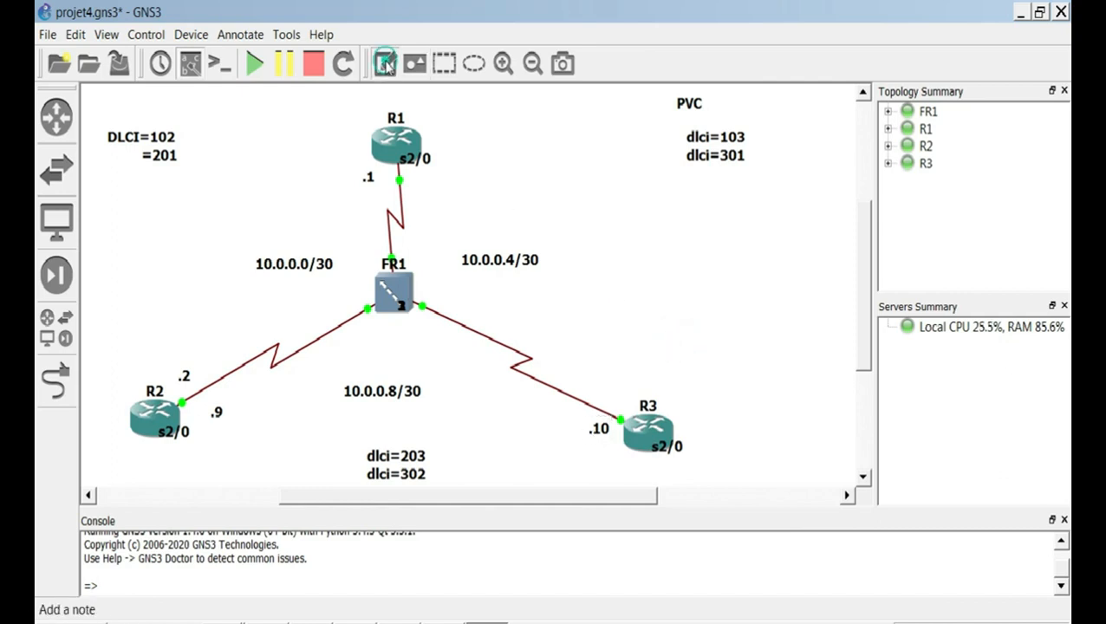
left_click(417, 186)
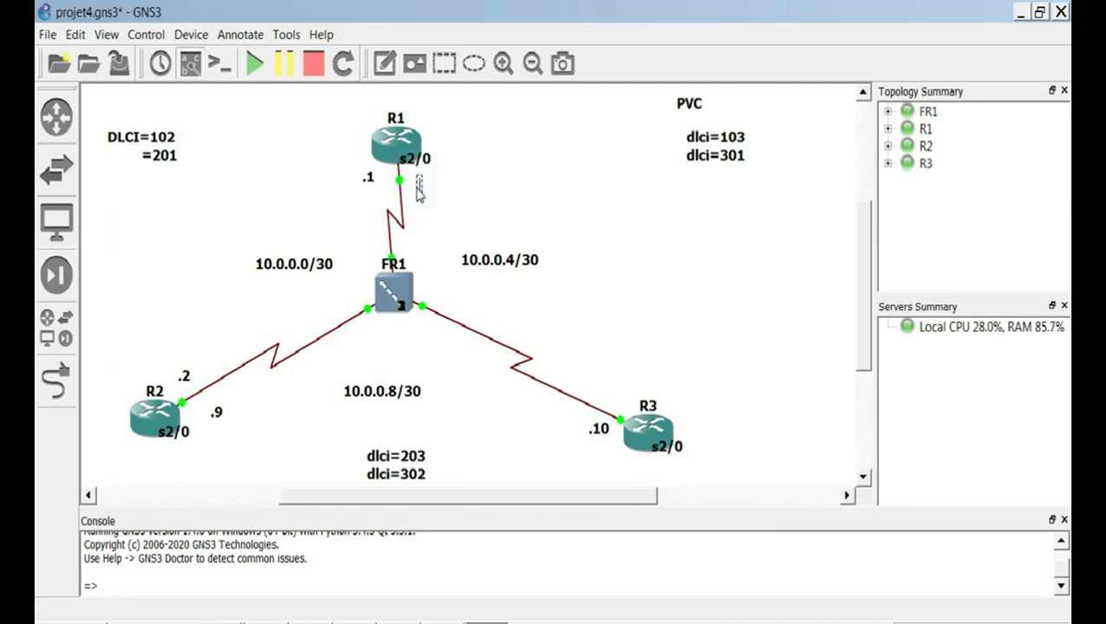
type(".5")
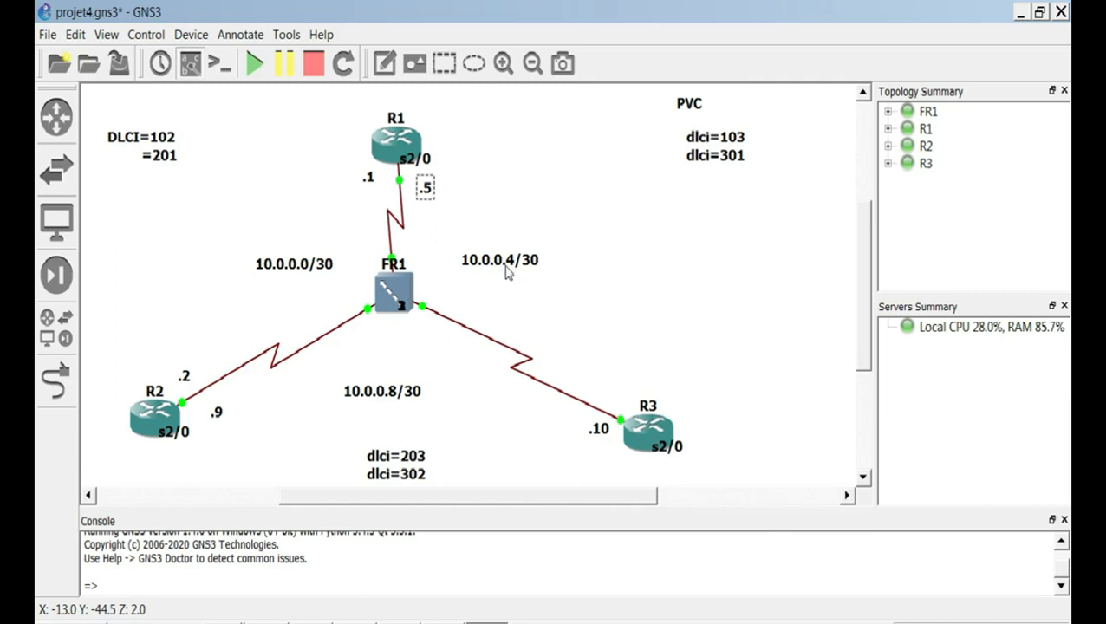
Add the host-address note .6 beside R3's serial link for the R1–R3 subnet.
left_click(385, 63)
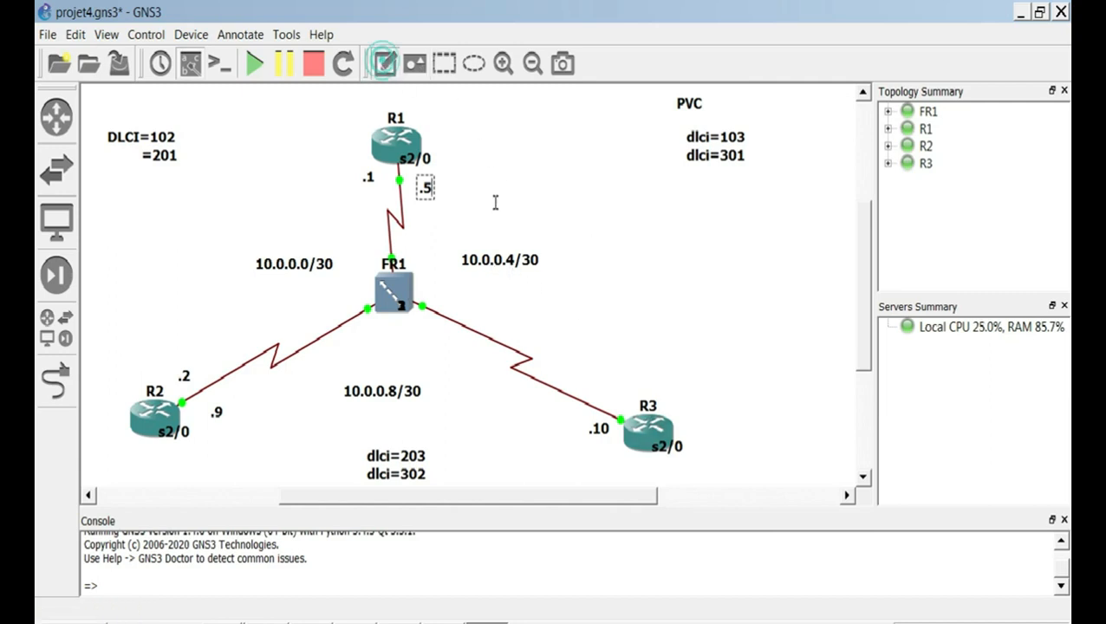
left_click(613, 388)
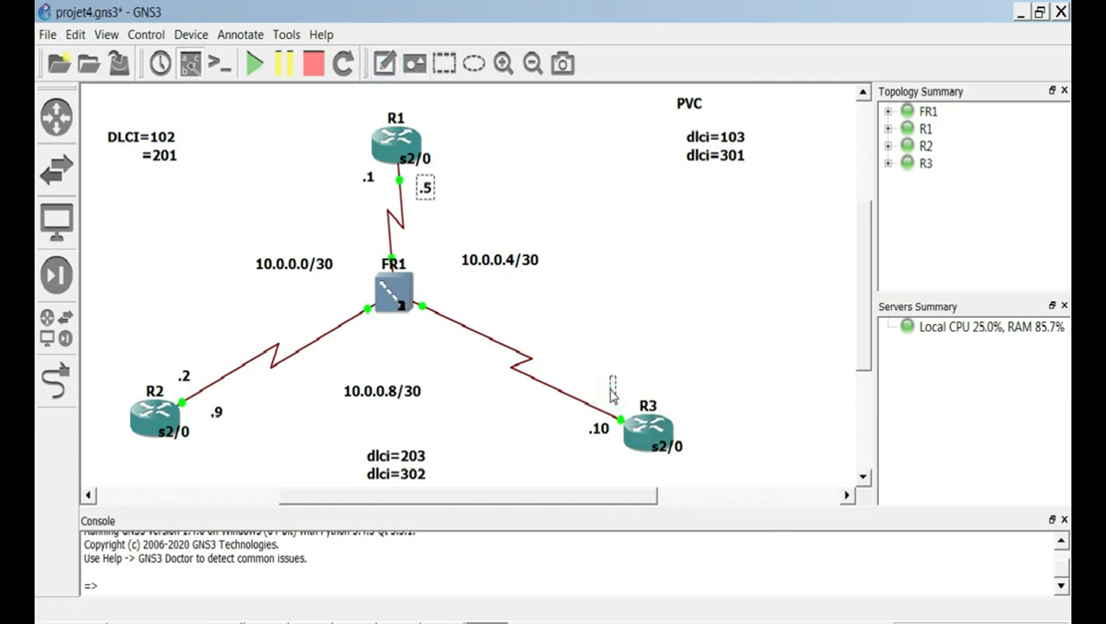
type(".6")
left_click(726, 437)
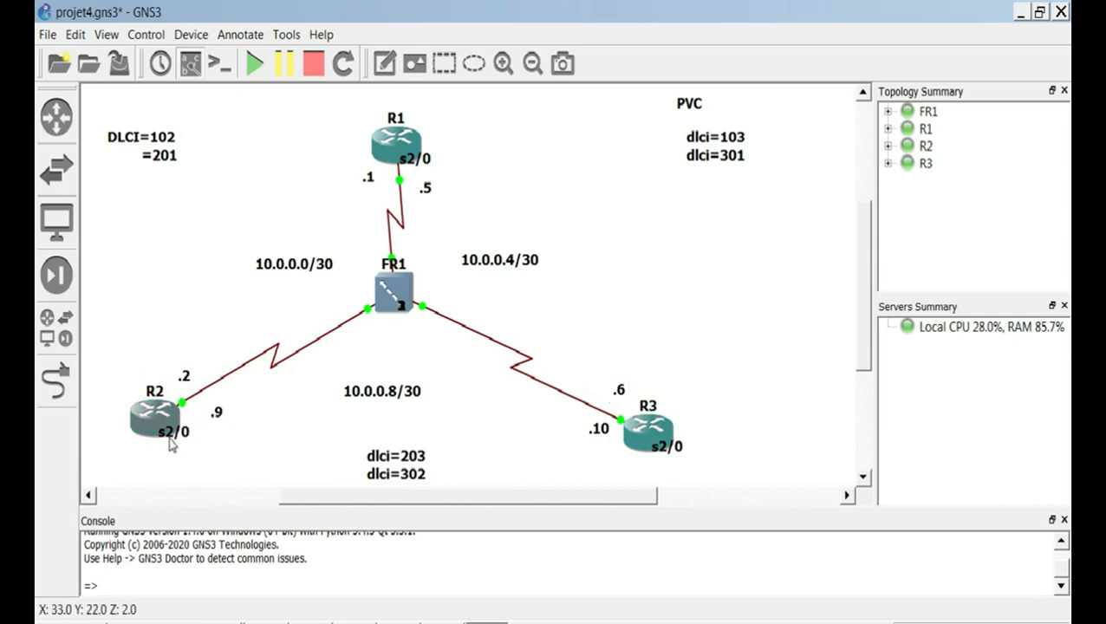
Open R1's console, enter global configuration mode with conf t, and place the console window beside the topology.
mouse_move(172, 444)
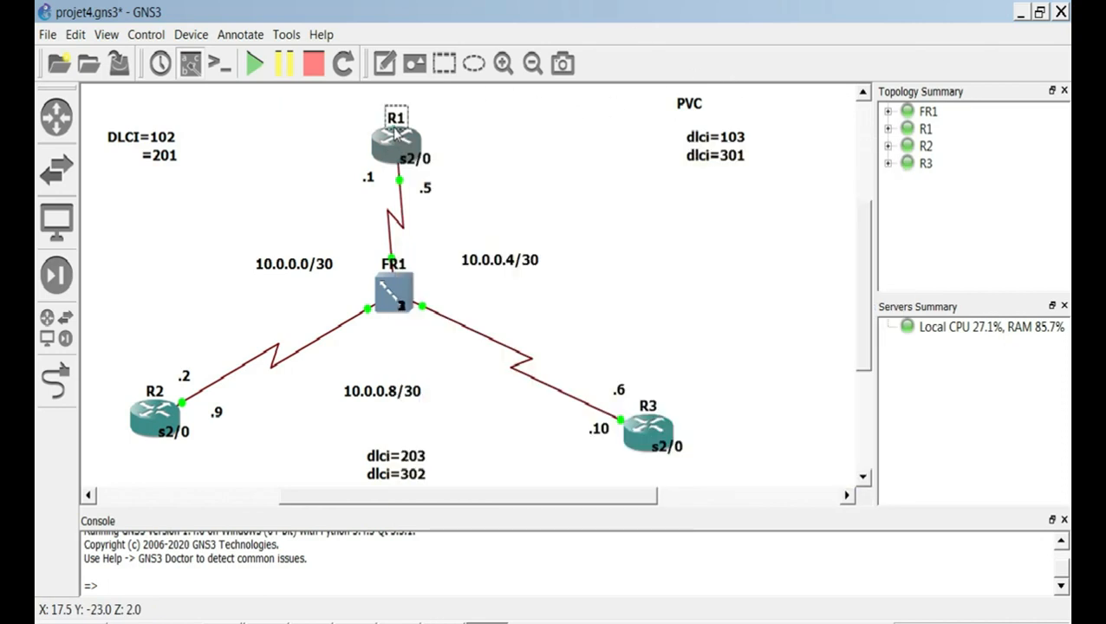
double_click(395, 119)
left_click(586, 347)
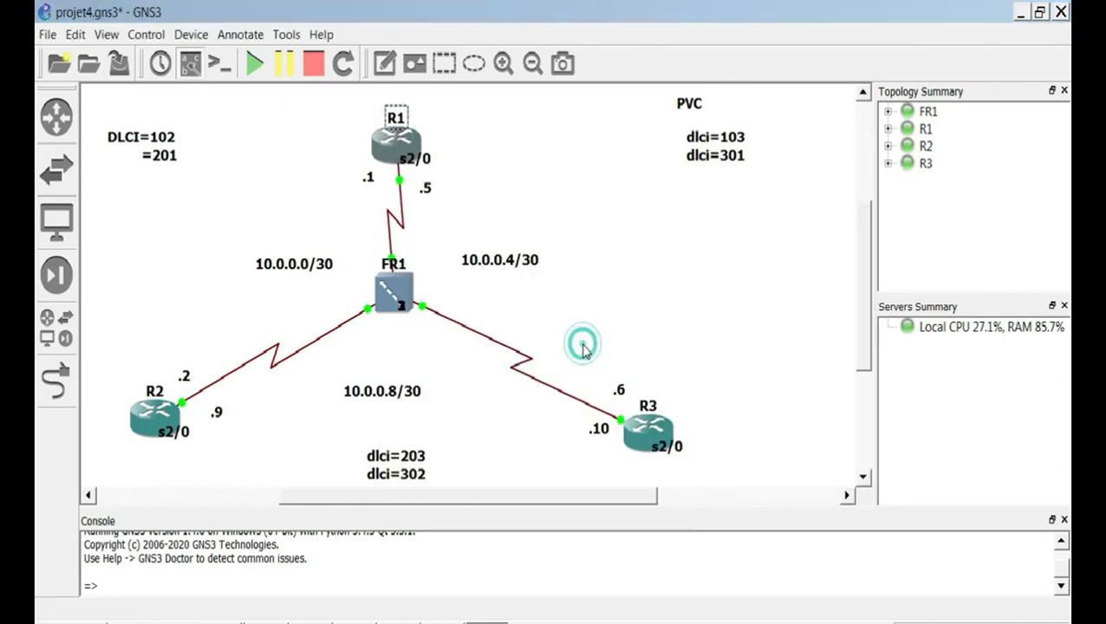
double_click(392, 156)
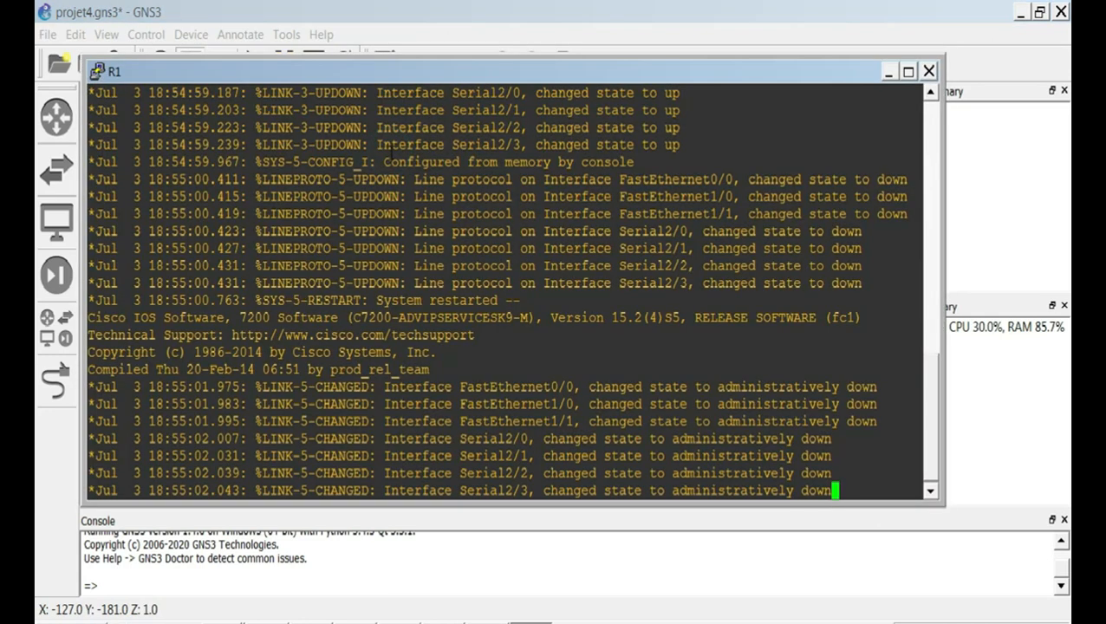
key("Return")
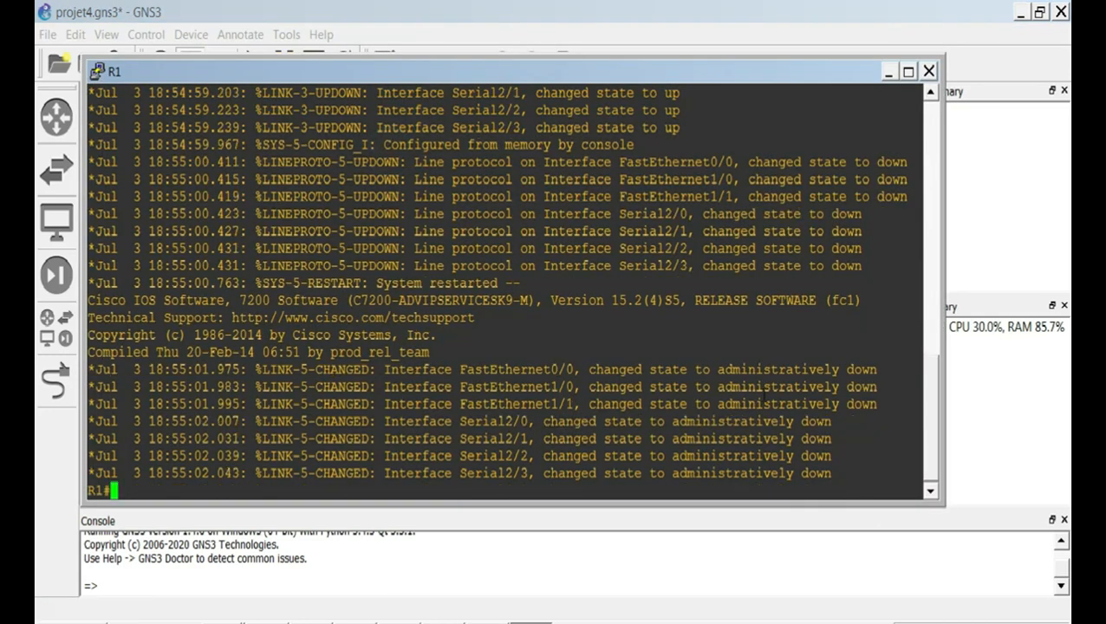
type("conf t")
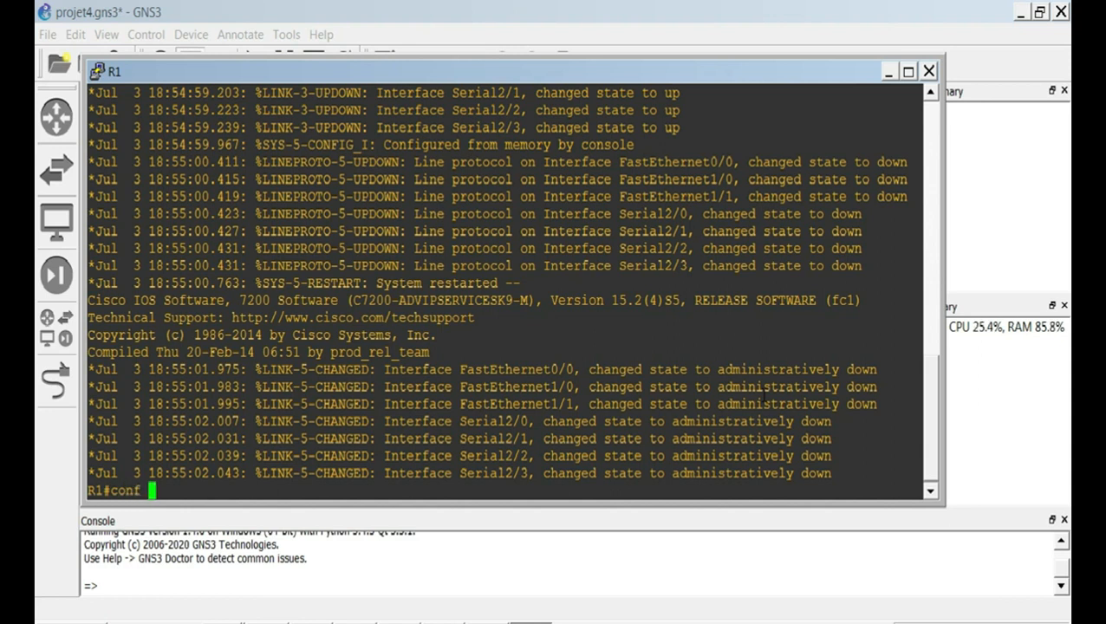
key("Return")
key("Return")
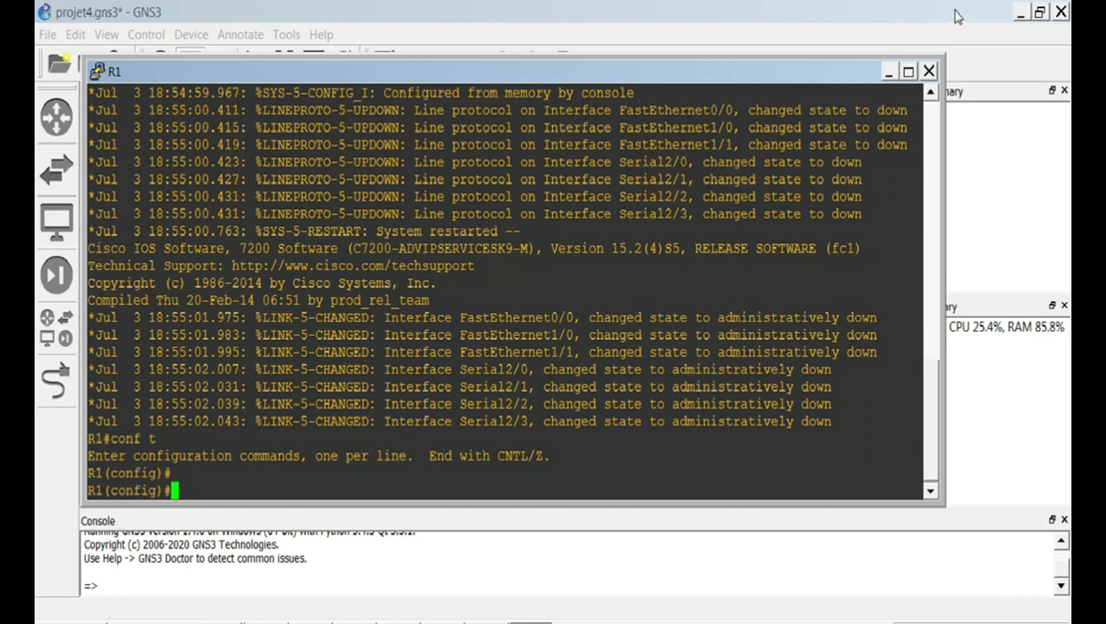
left_click_drag(654, 73, 1033, 50)
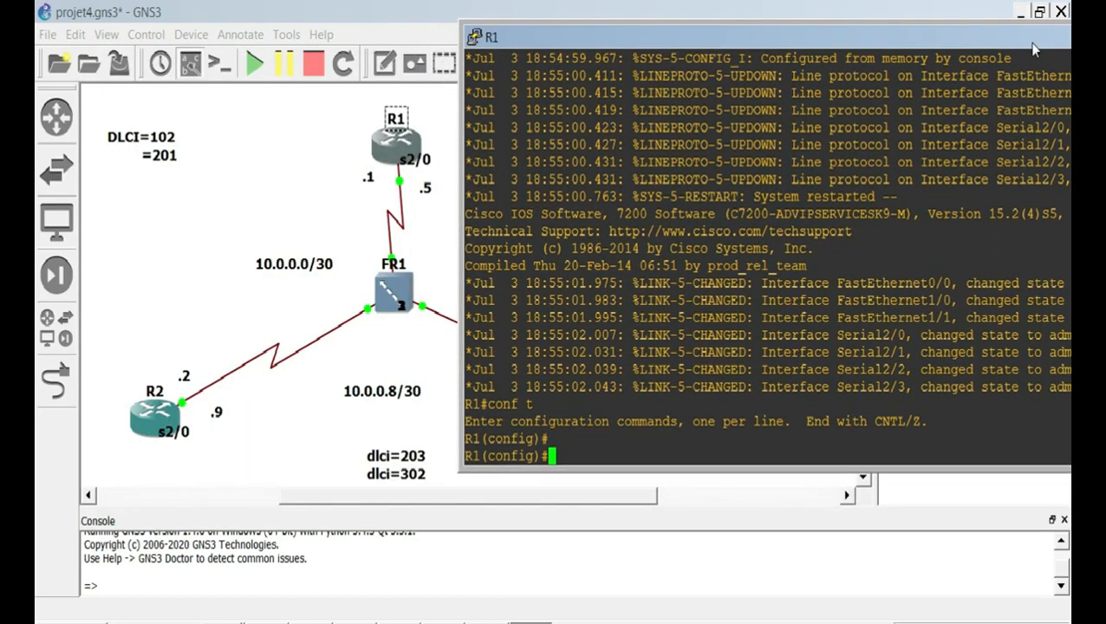
Enter configuration of interface s2/0 on R1 and begin the encapsulation command.
type("int s2/0")
key("Return")
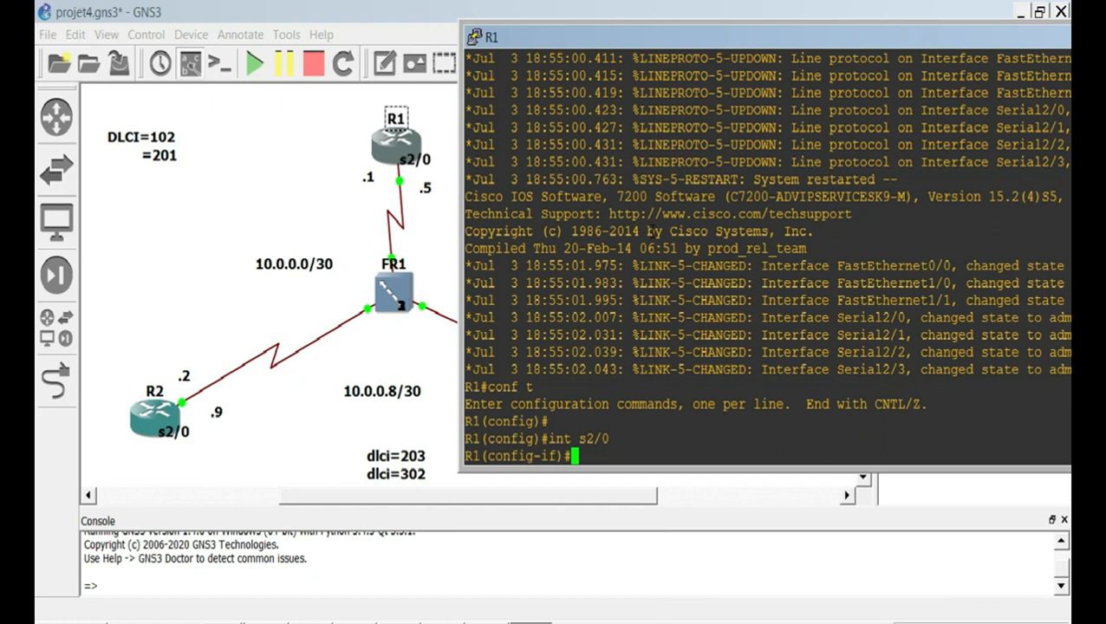
type("encap")
type("sa")
type("lation")
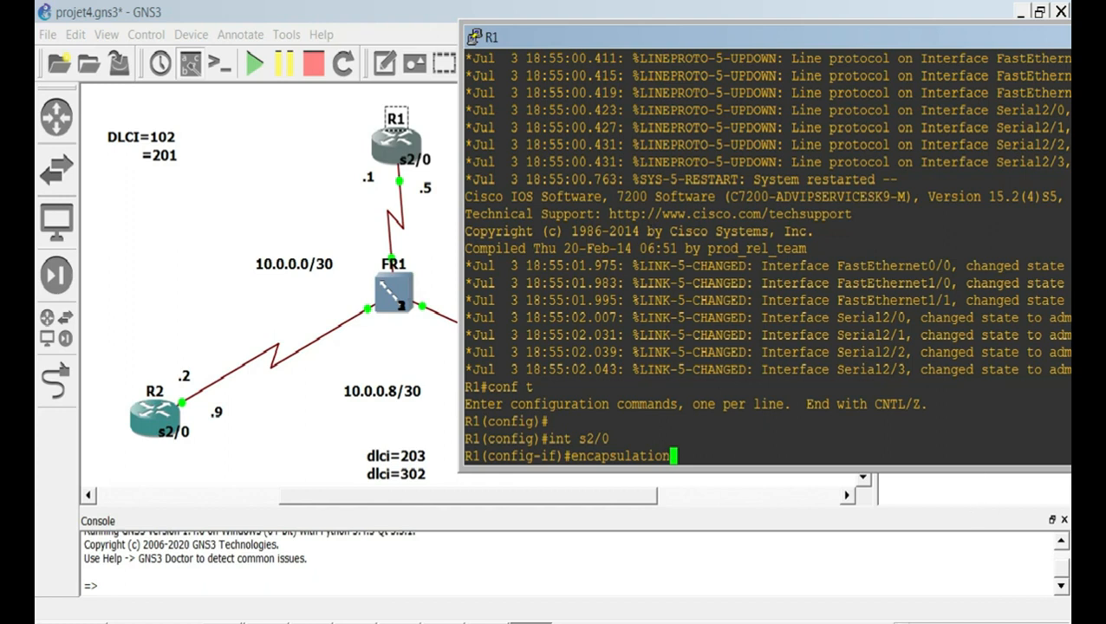
left_click(901, 622)
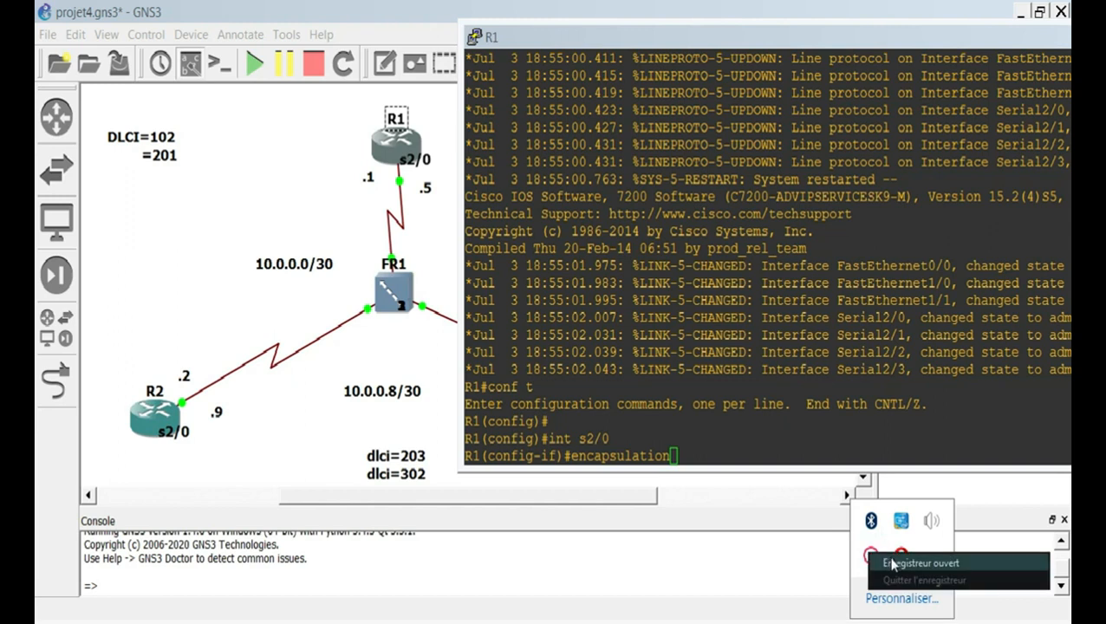
left_click(871, 556)
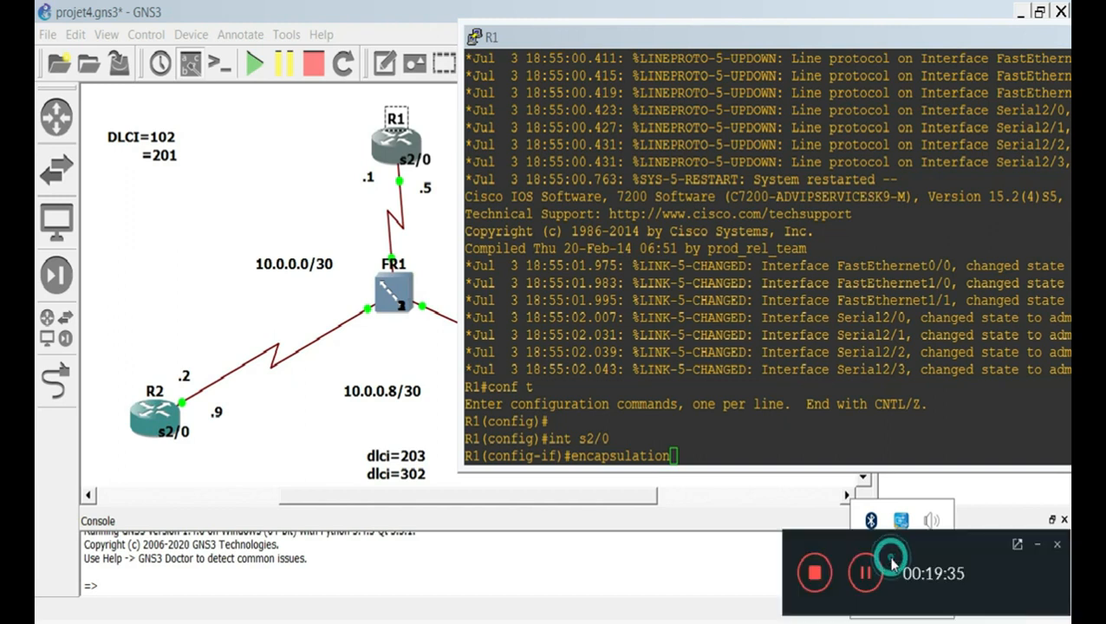
left_click(1034, 548)
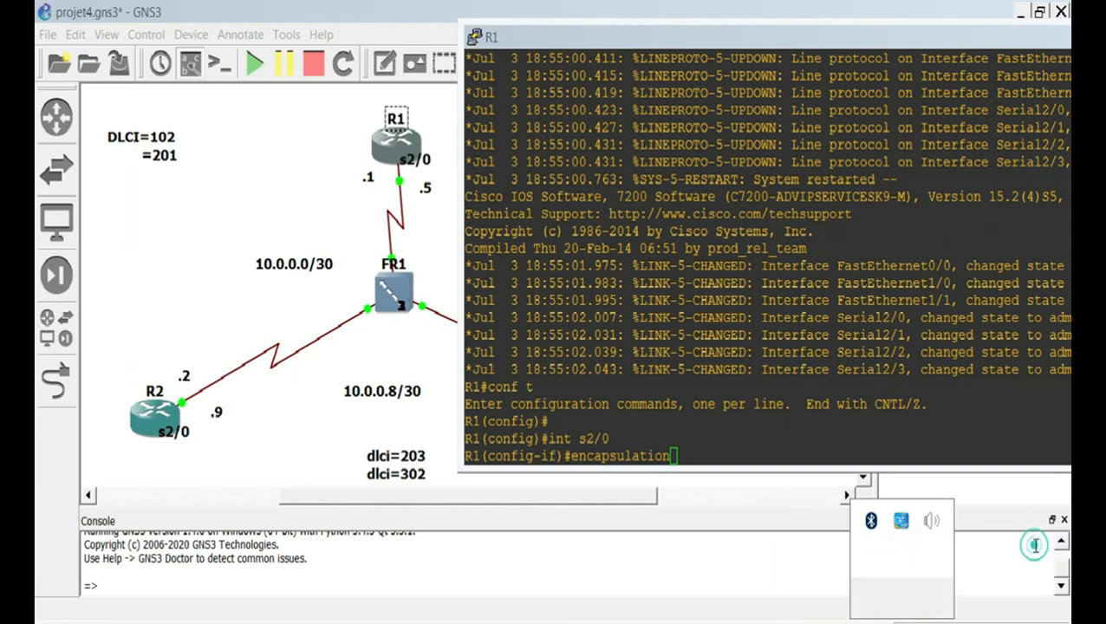
Set the encapsulation of R1's s2/0 to frame-relay and enable the interface with no sh.
left_click(704, 464)
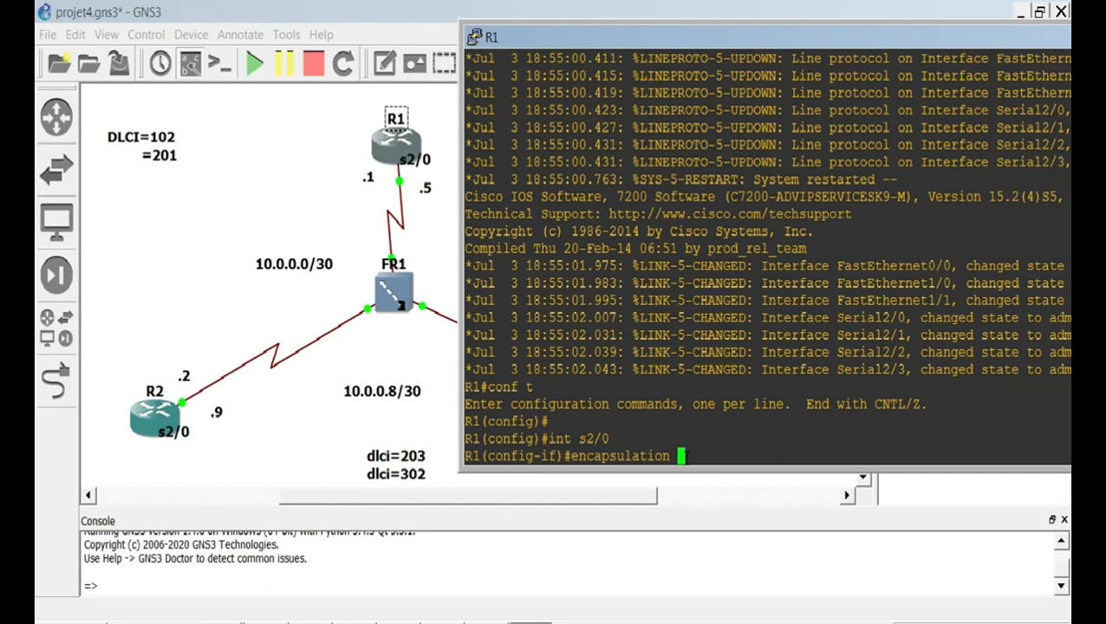
type("frame-relay")
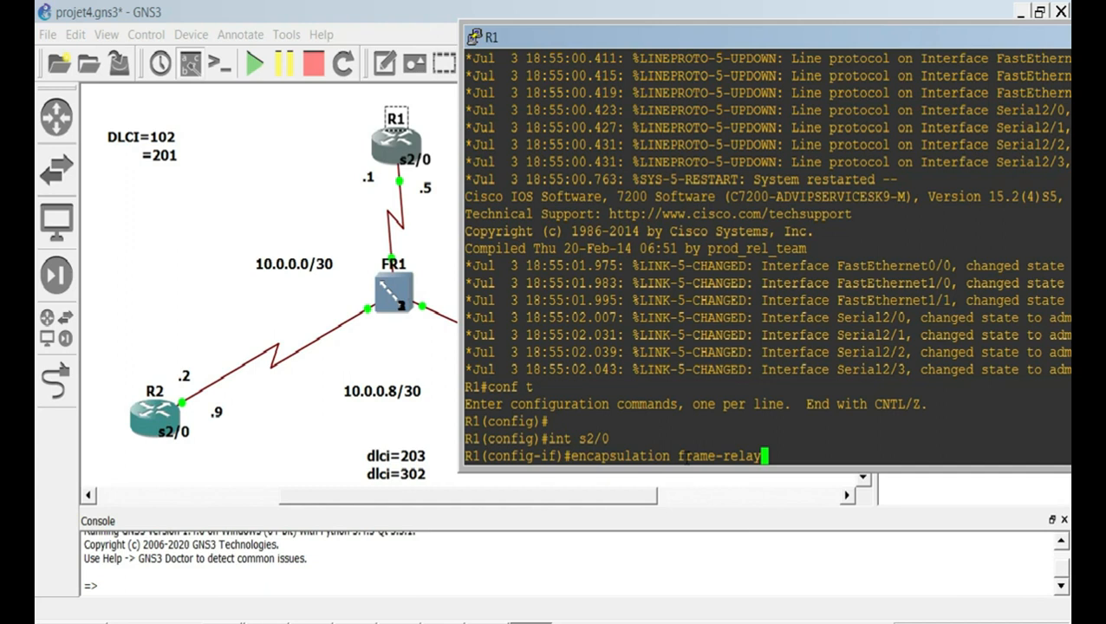
key("Return")
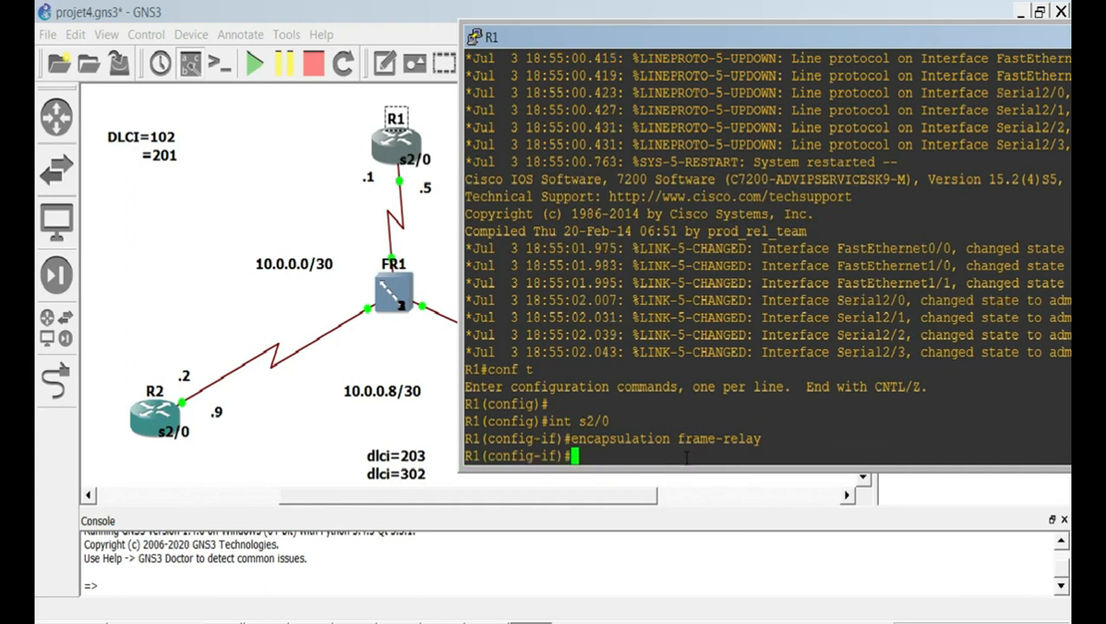
type("no sh")
key("Return")
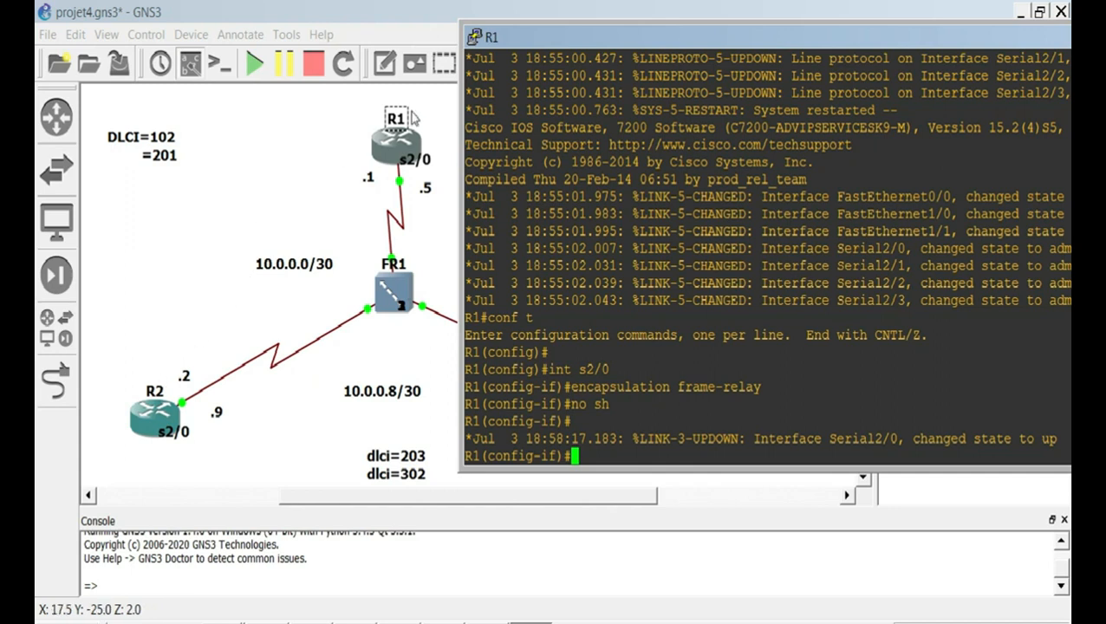
Check R1's links in the full topology and try to enter subinterface s2/0.12 without giving a link type.
double_click(994, 39)
left_click(1020, 13)
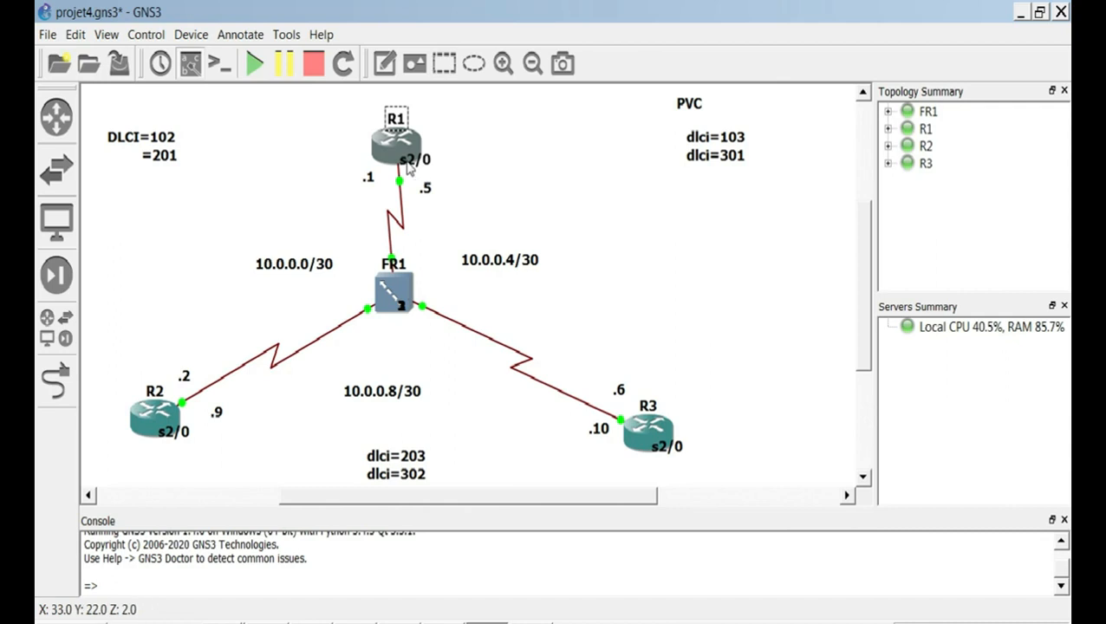
mouse_move(409, 169)
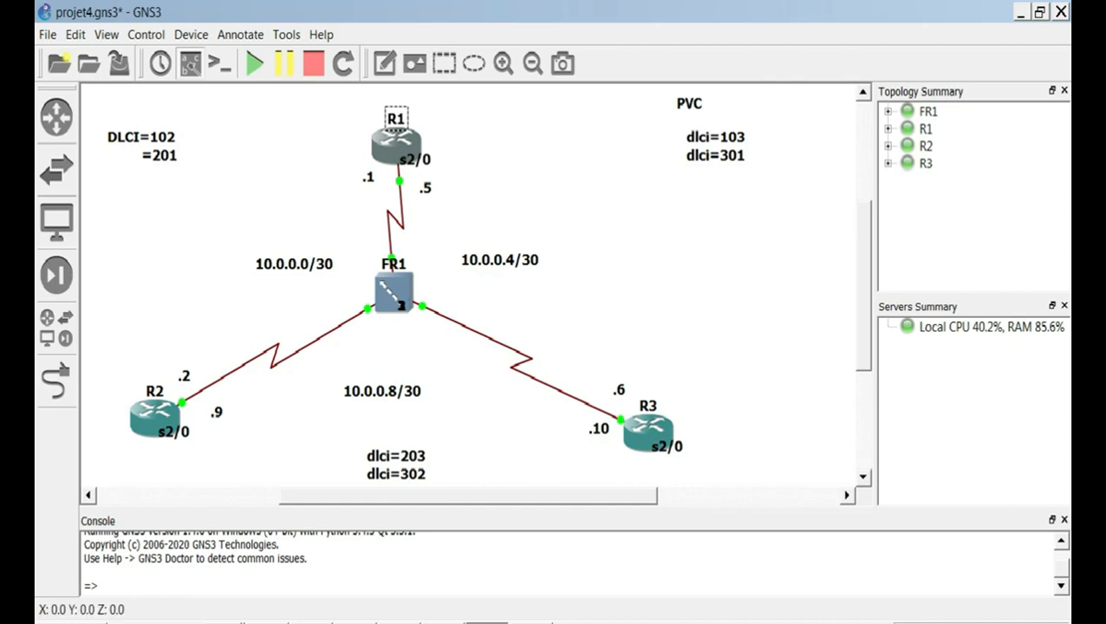
left_click(530, 622)
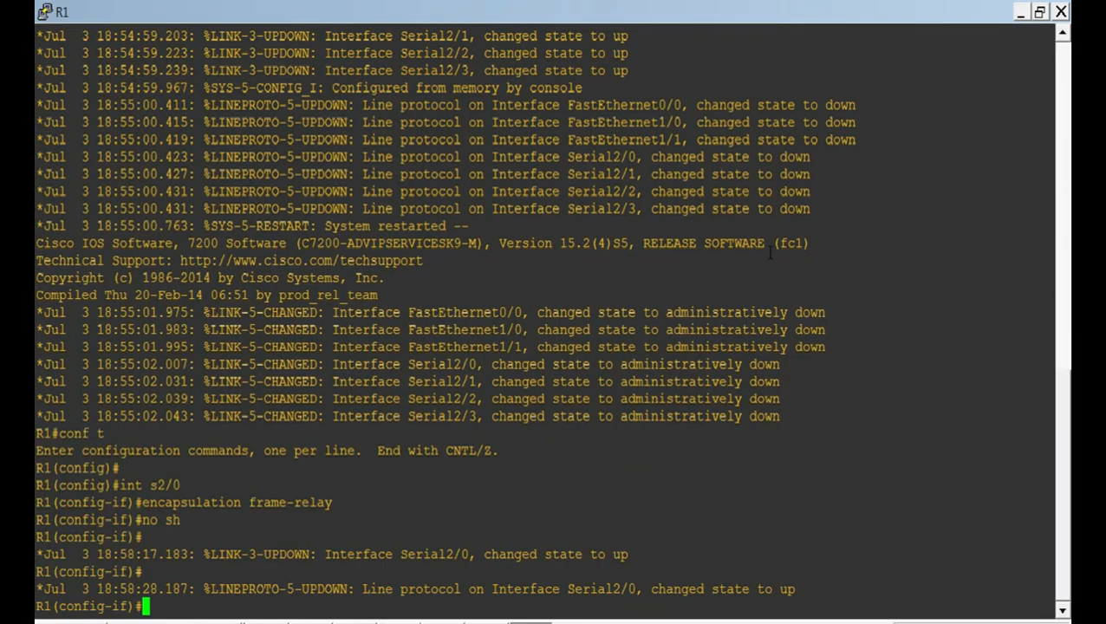
left_click(1039, 11)
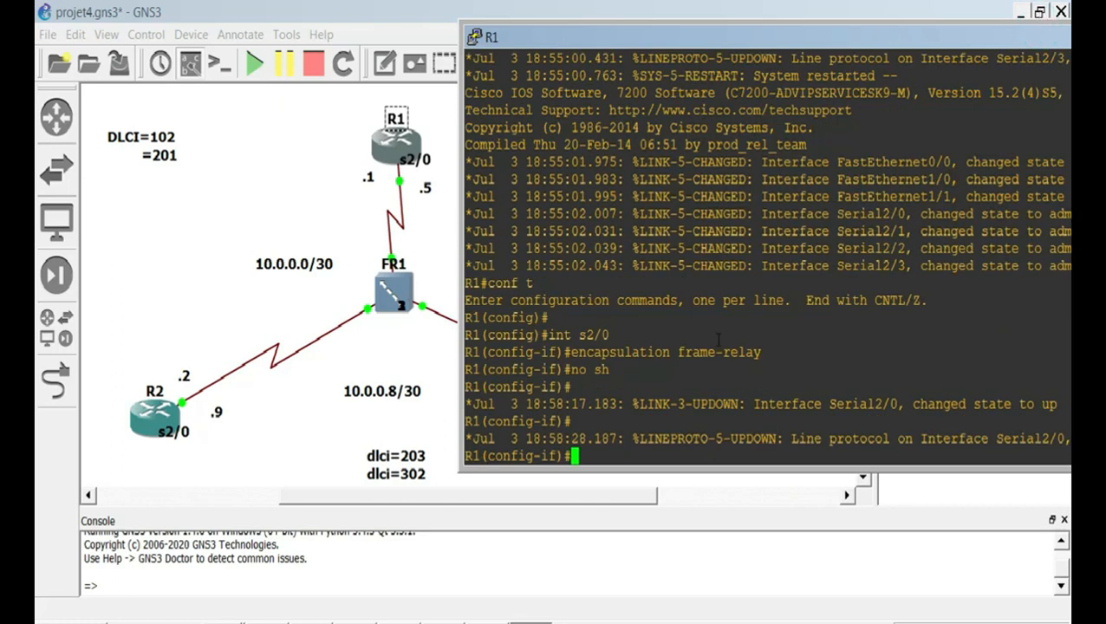
type("int s2/0")
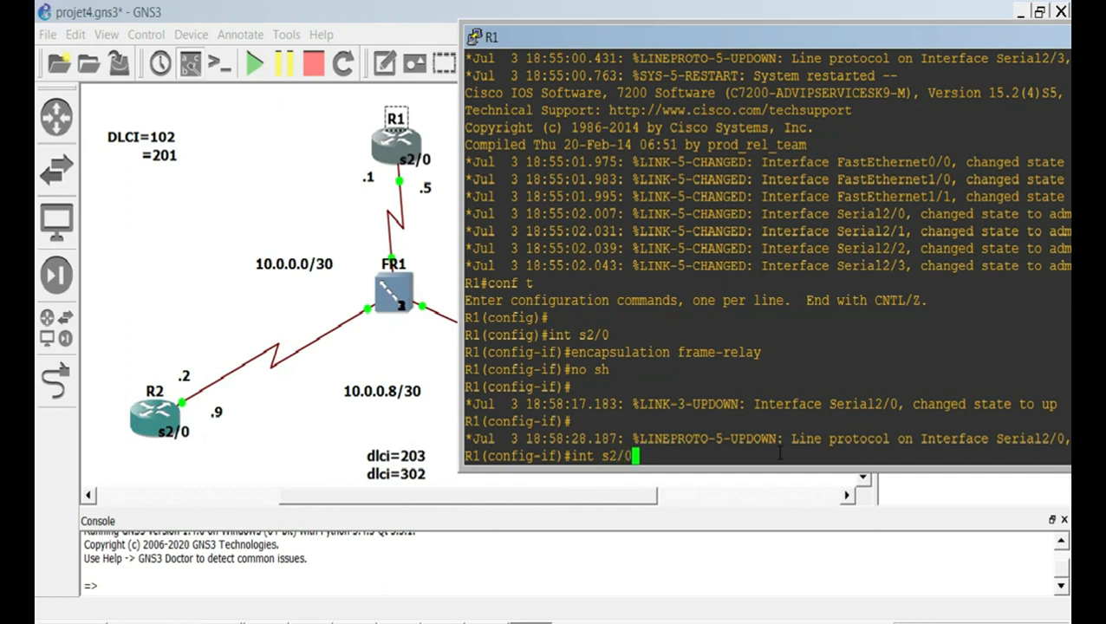
type(".12")
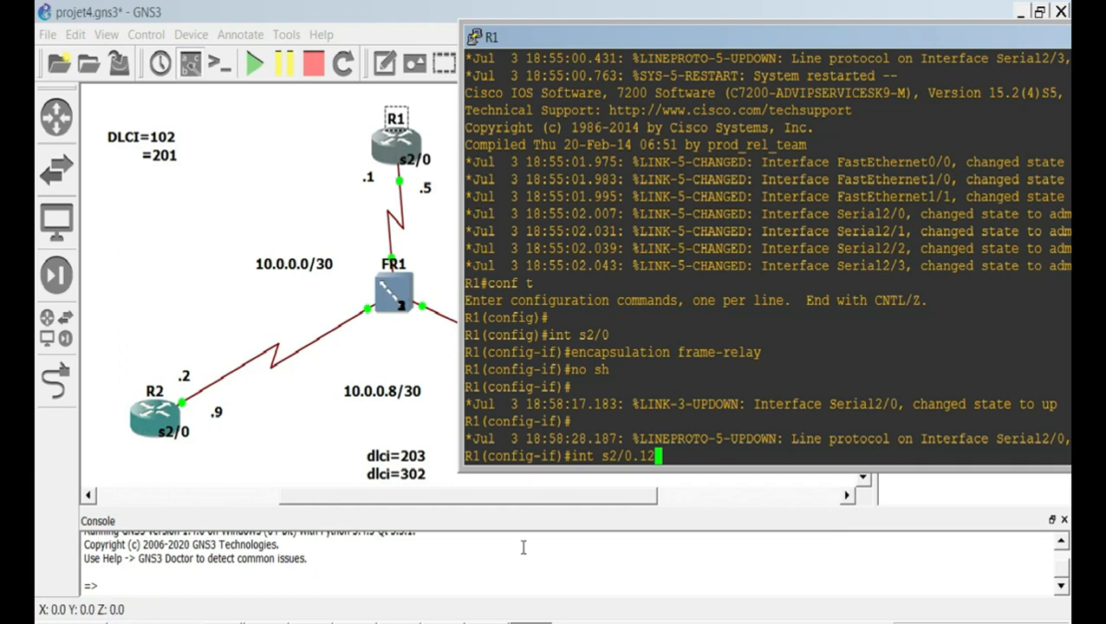
key("Return")
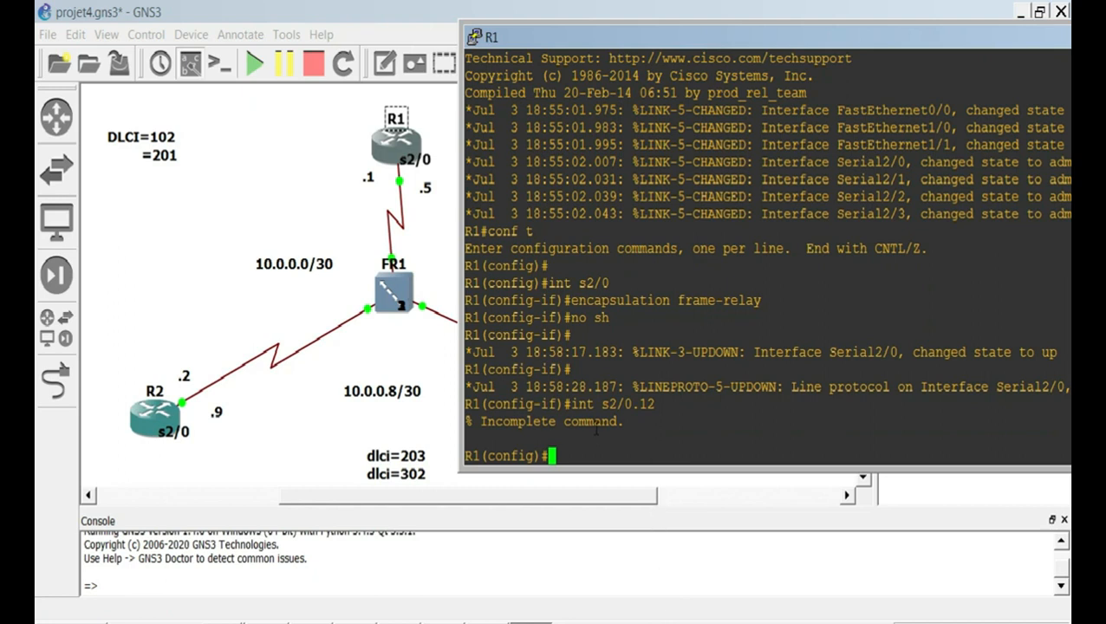
Consult the topology exercise in the Word document RHD.docx and create R1's subinterface s2/0.12 as point-to-point.
key("Up")
key("alt+Tab")
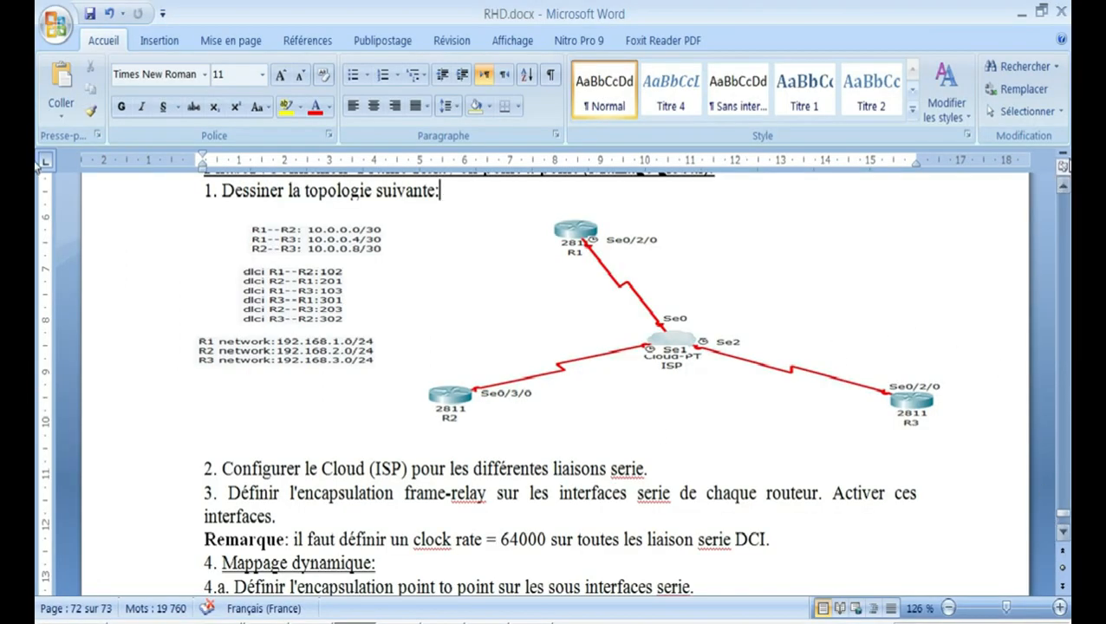
left_click(1063, 189)
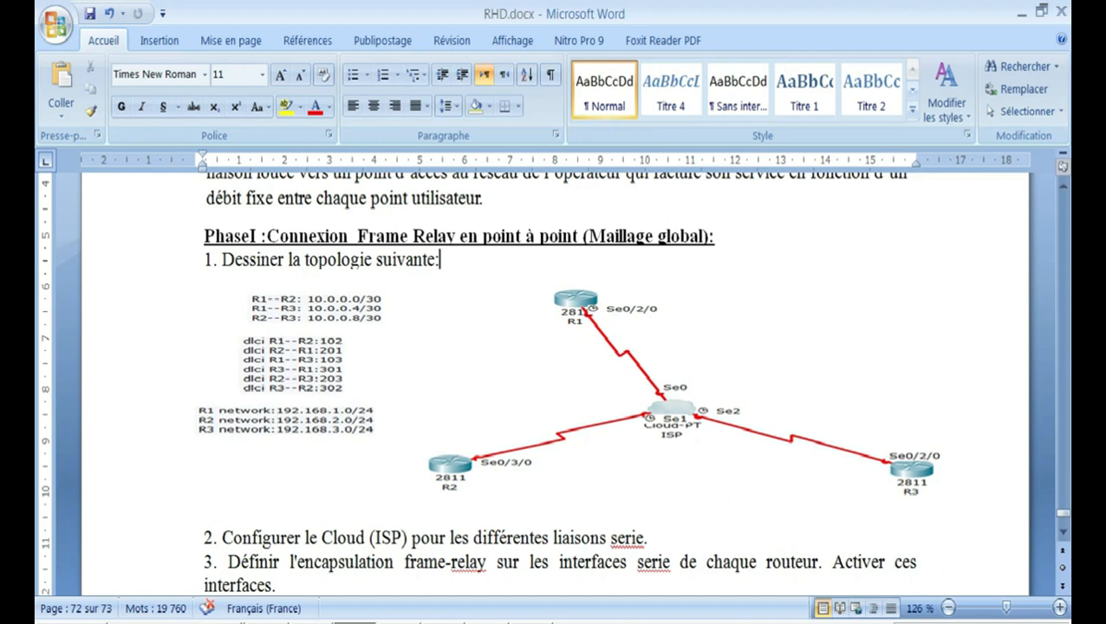
key("alt+Tab")
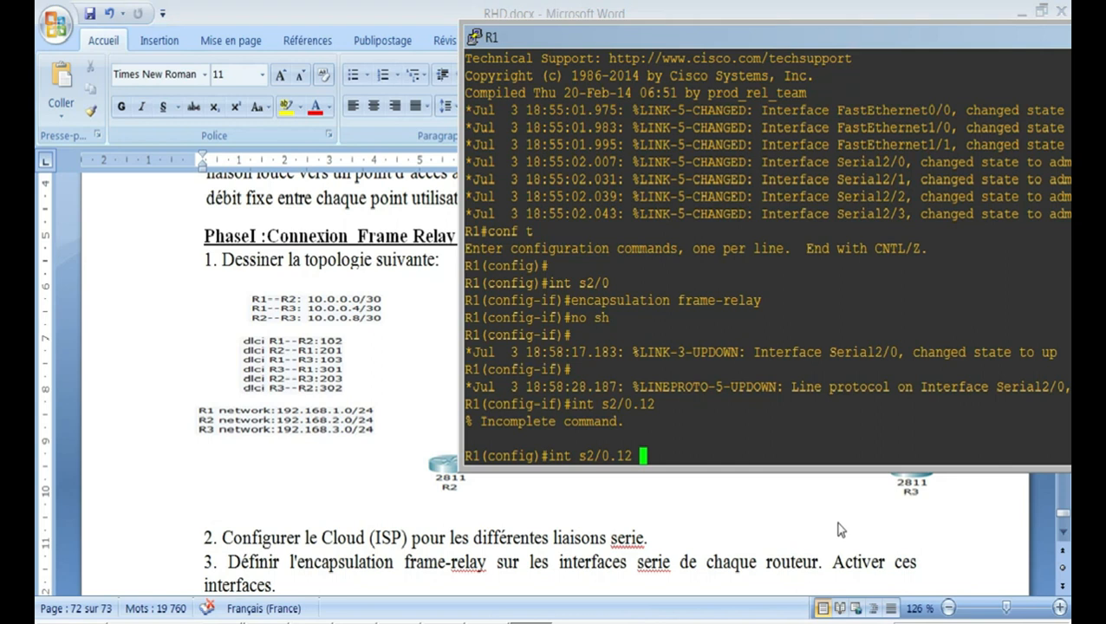
type("point-to-point")
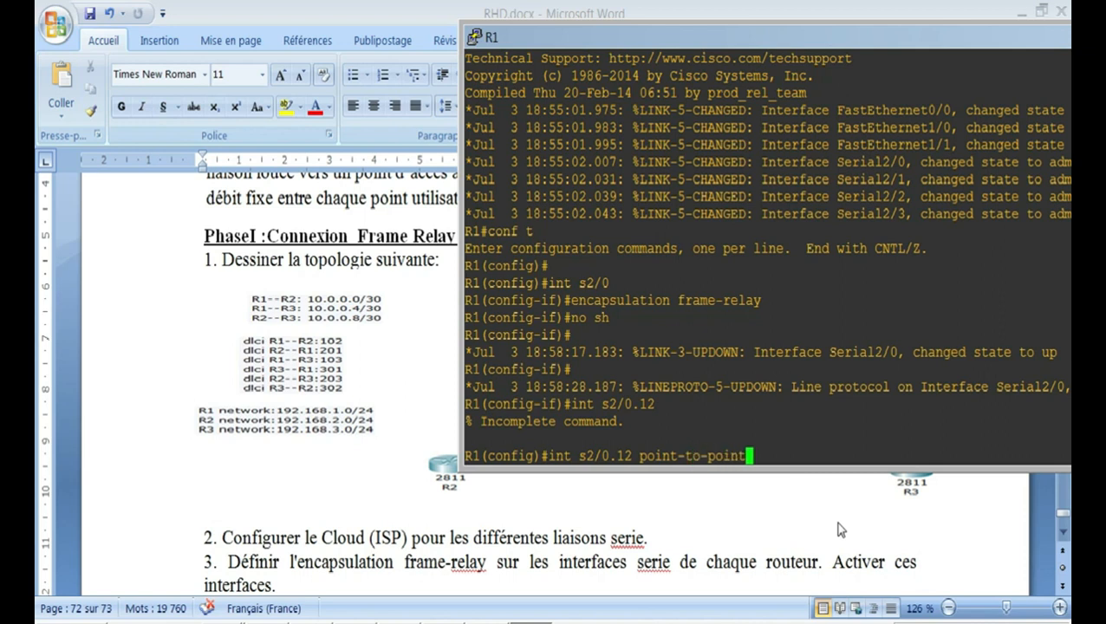
key("Return")
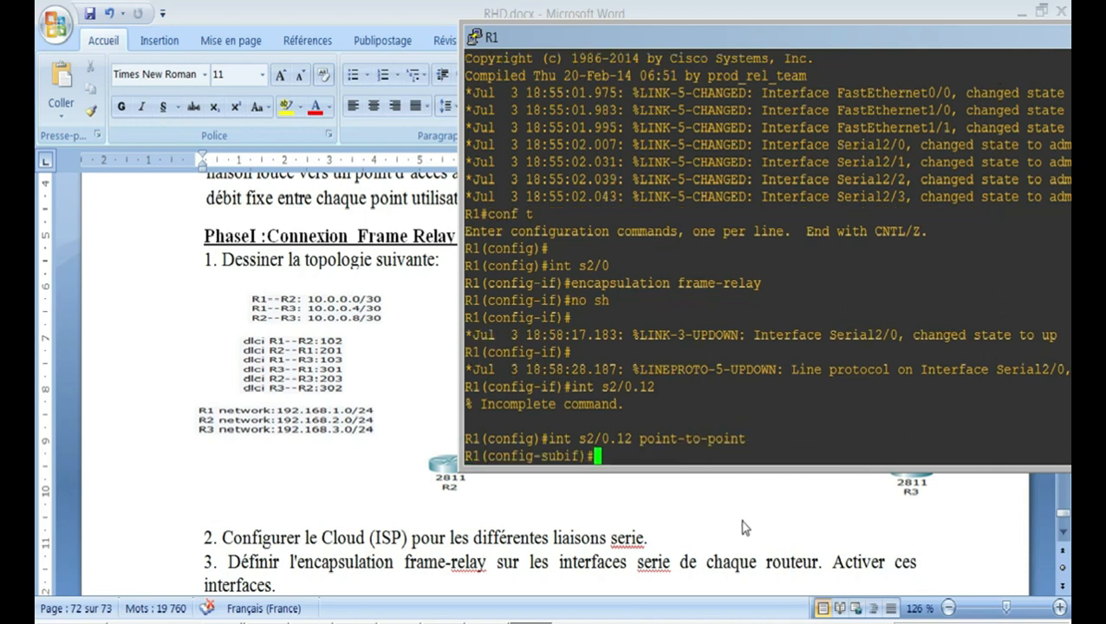
Assign IP address 10.0.0.1 with mask 255.255.255.252 to R1's subinterface s2/0.12, following the topology labels.
key("alt+Tab")
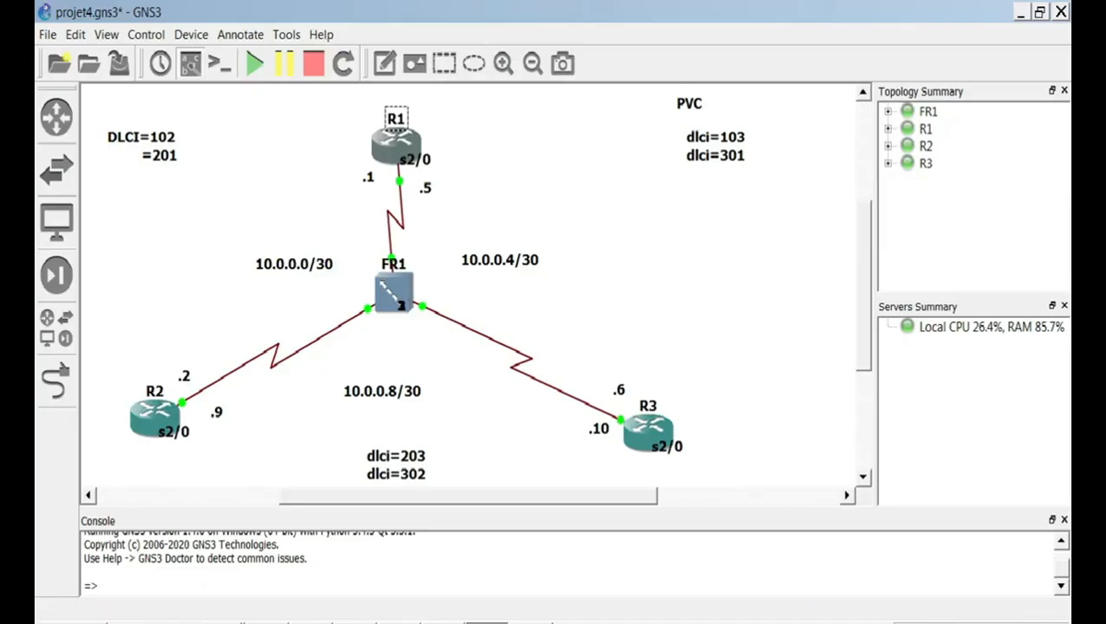
key("alt+Tab")
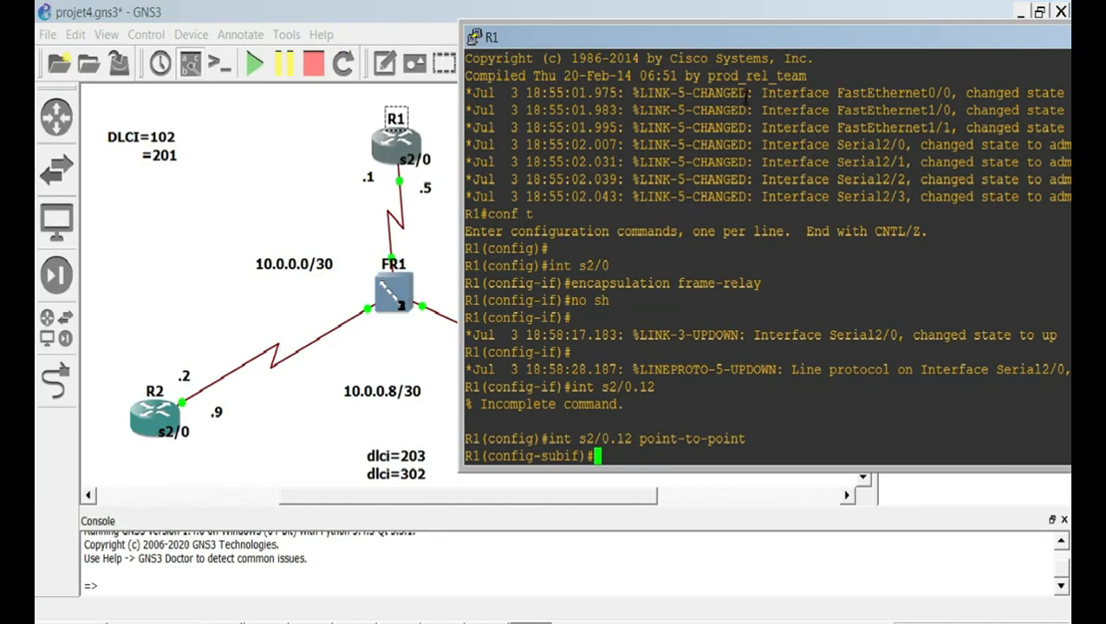
left_click_drag(704, 41, 786, 65)
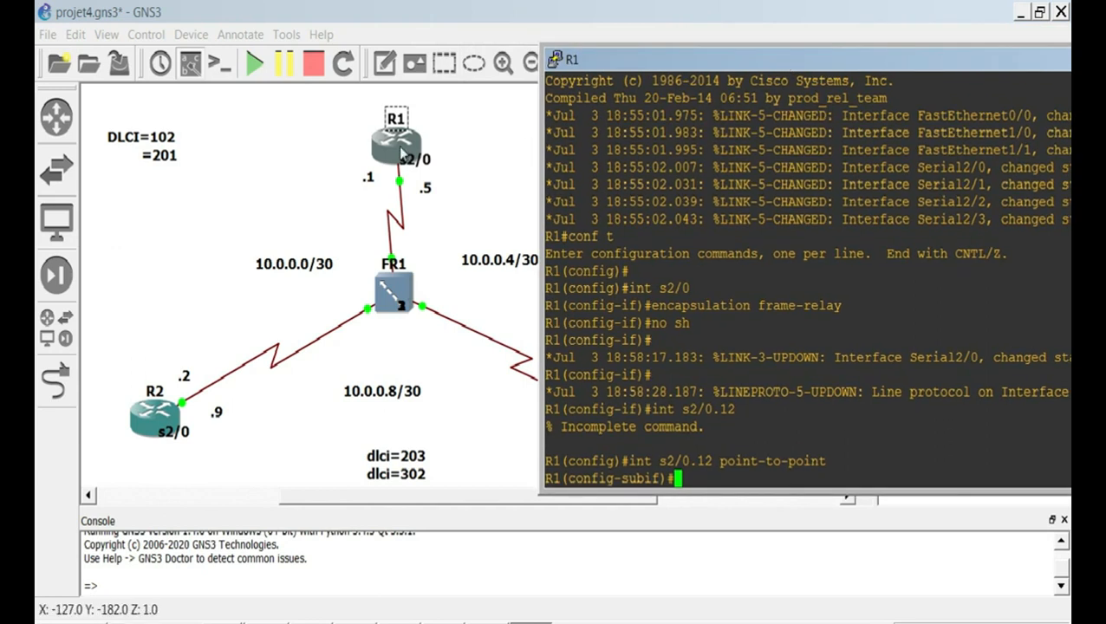
type("ip add")
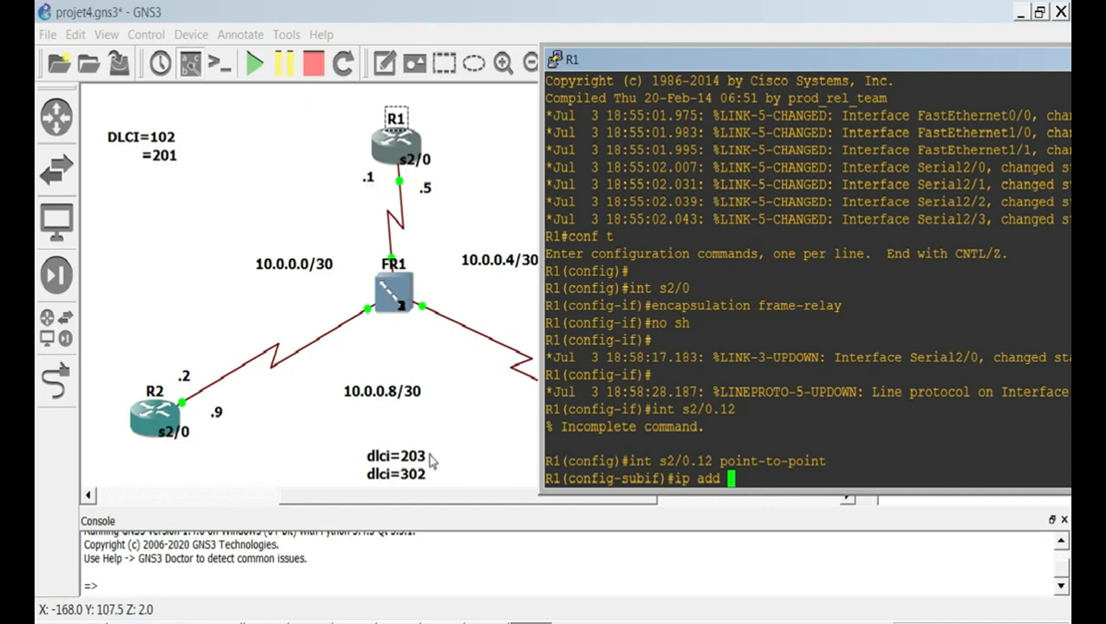
type("10.0.0.")
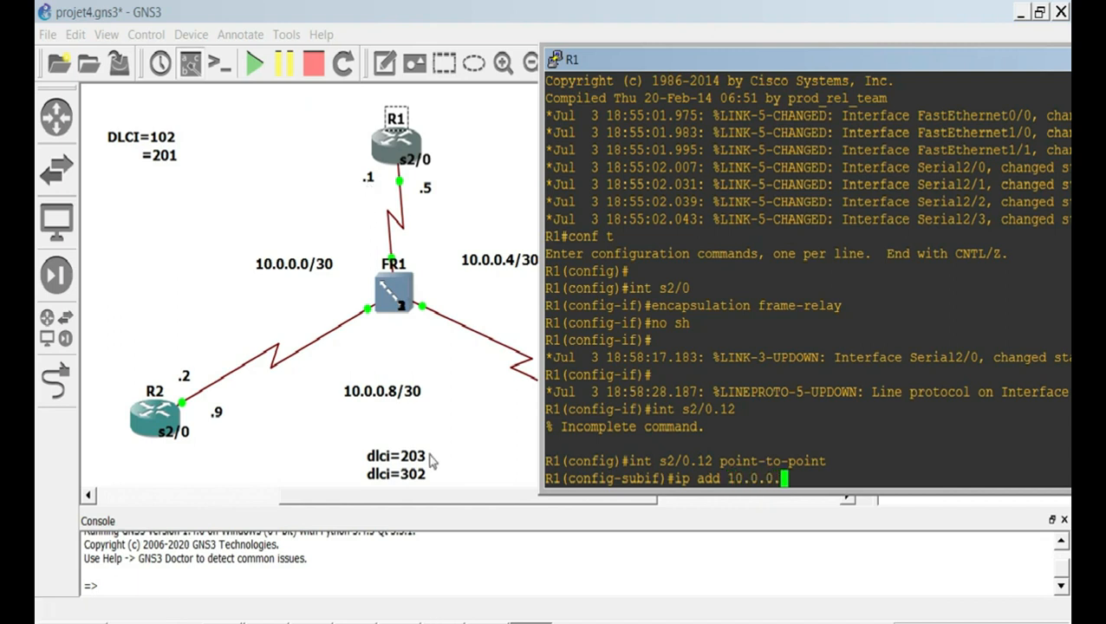
type("1 255.255.255.2")
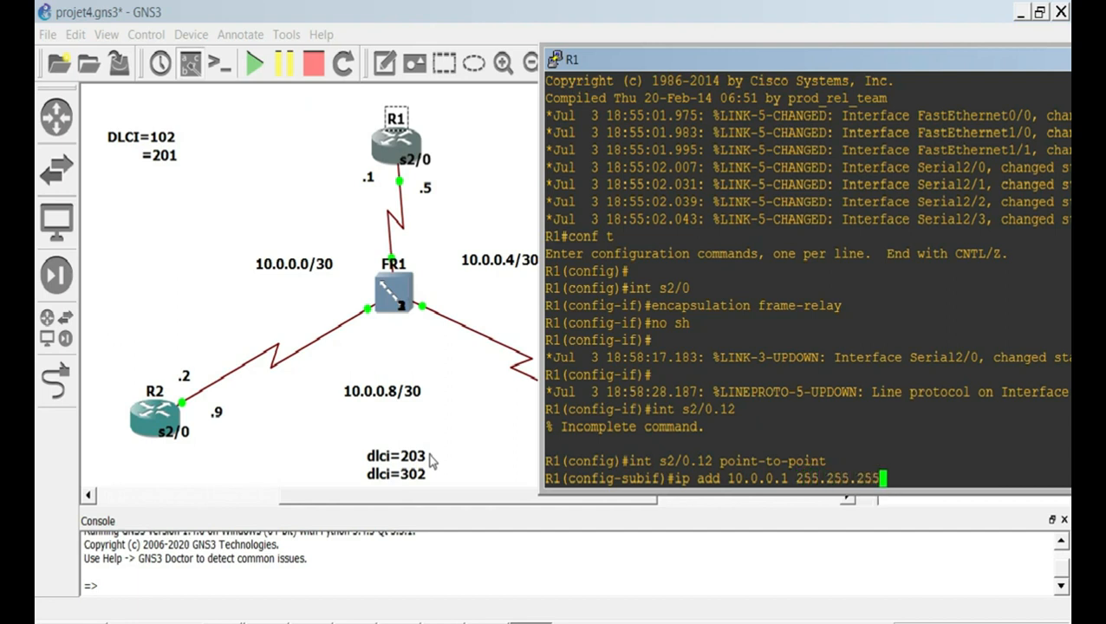
type("52")
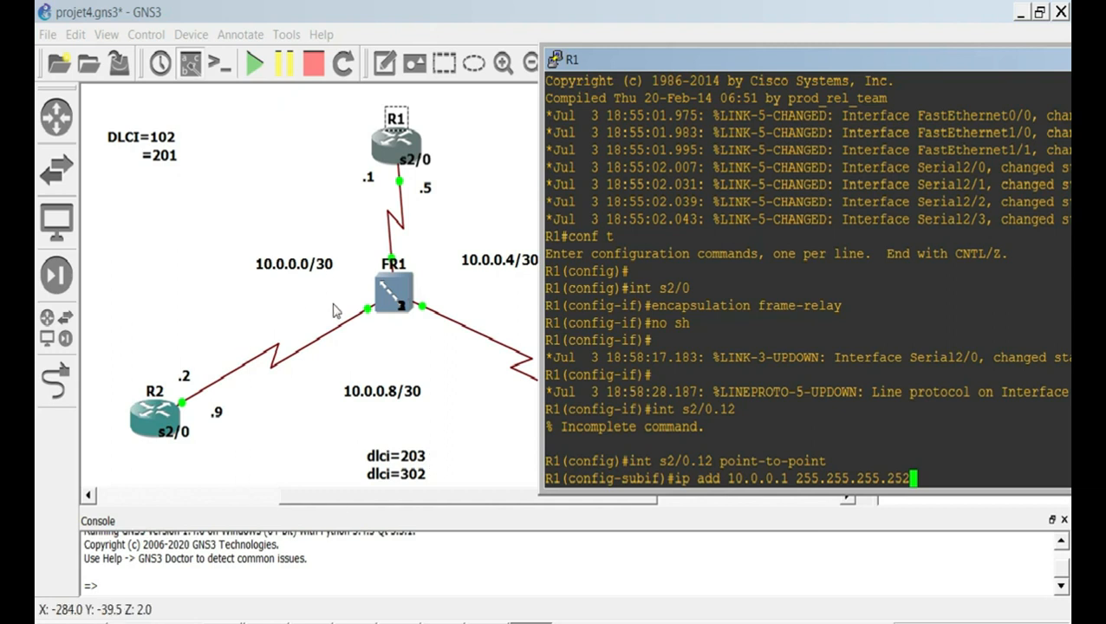
key("Return")
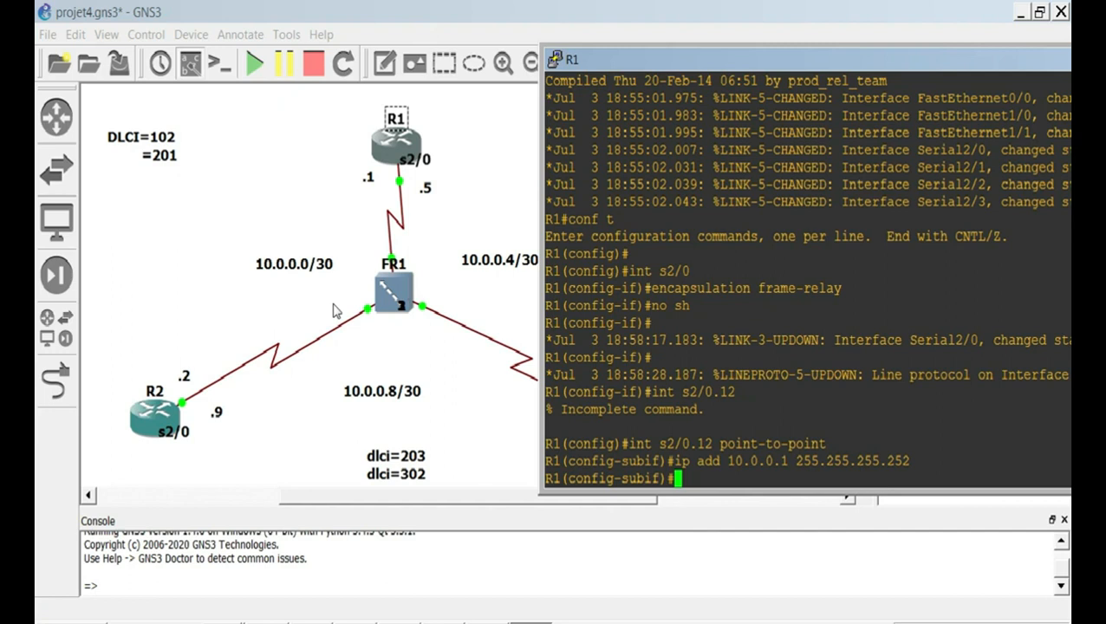
Try to assign DLCI 102 to R1's subinterface s2/0.12.
type("farme-relay interface-dlci")
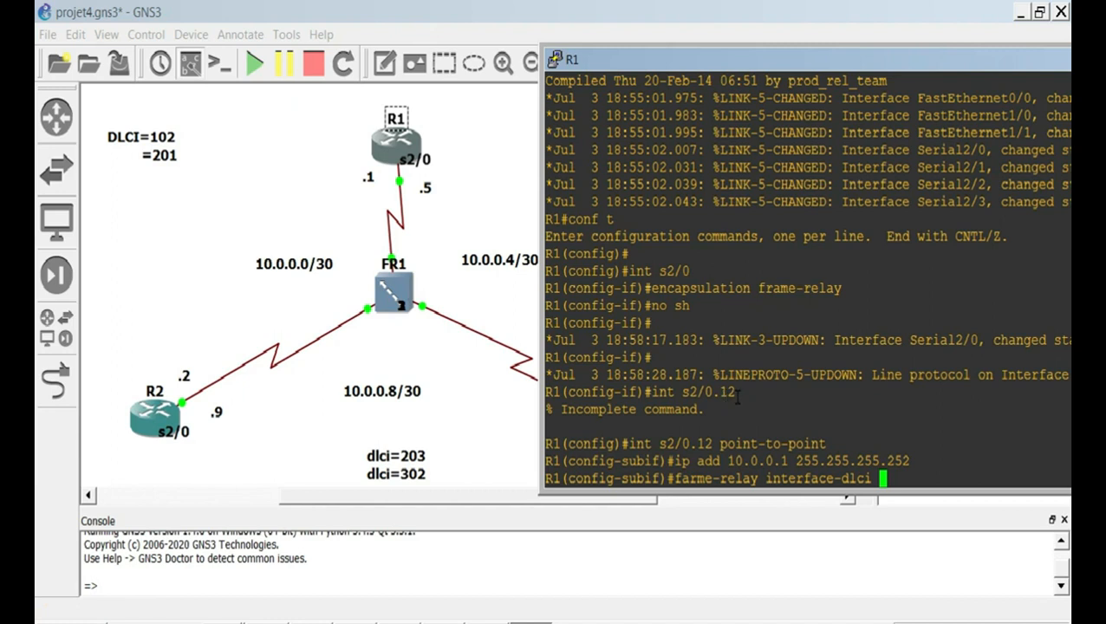
type("102")
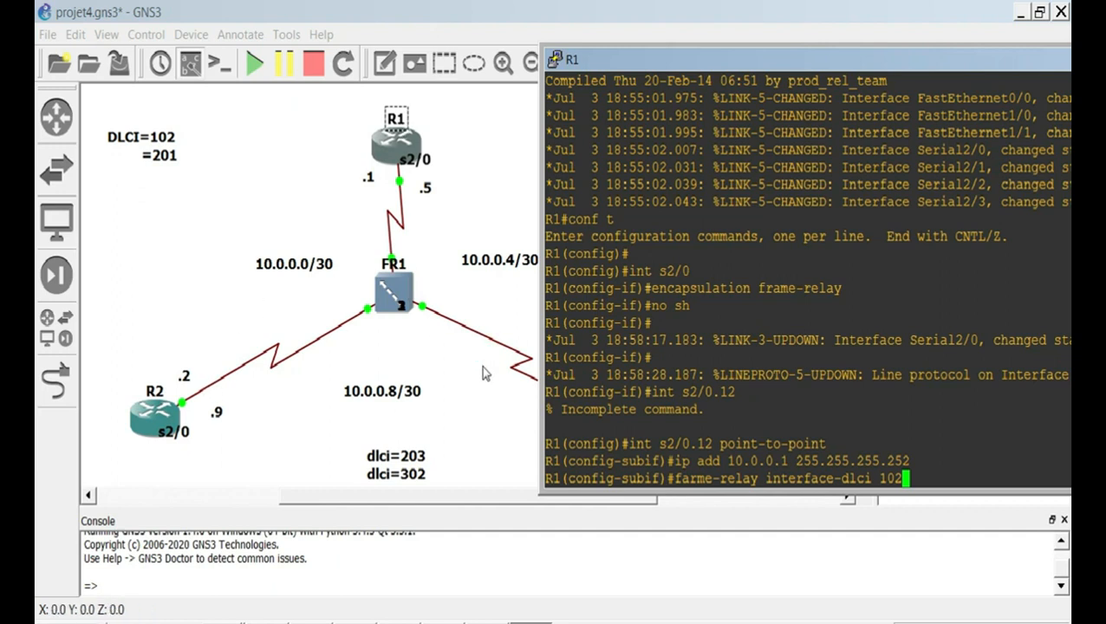
key("Return")
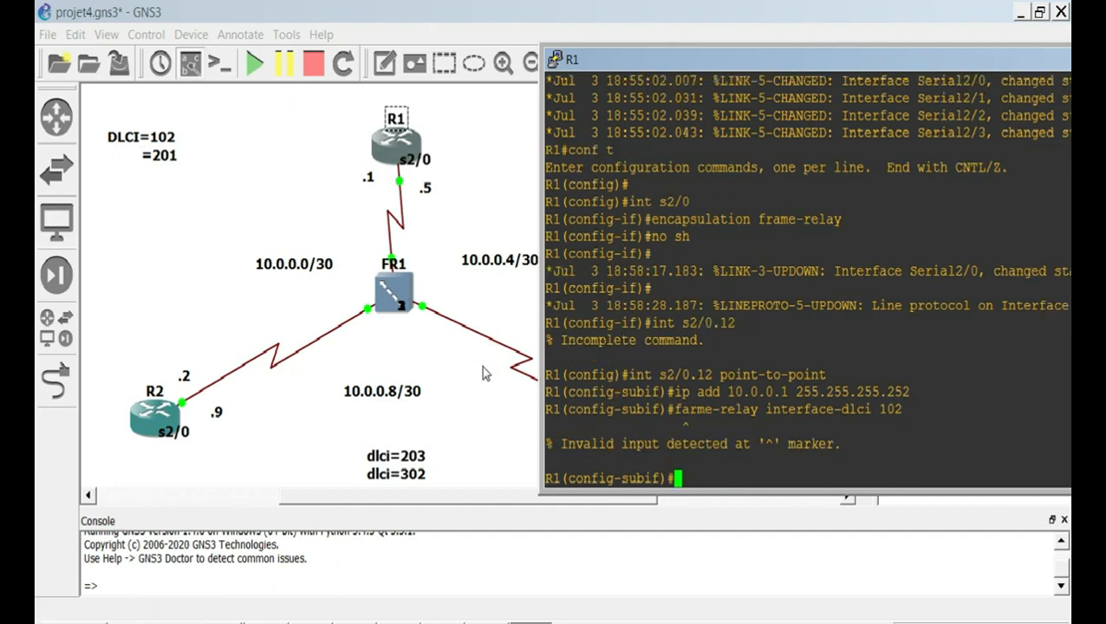
Correct the misspelled command to frame-relay interface-dlci 102 for s2/0.12, run it and return to global configuration mode.
key("Up")
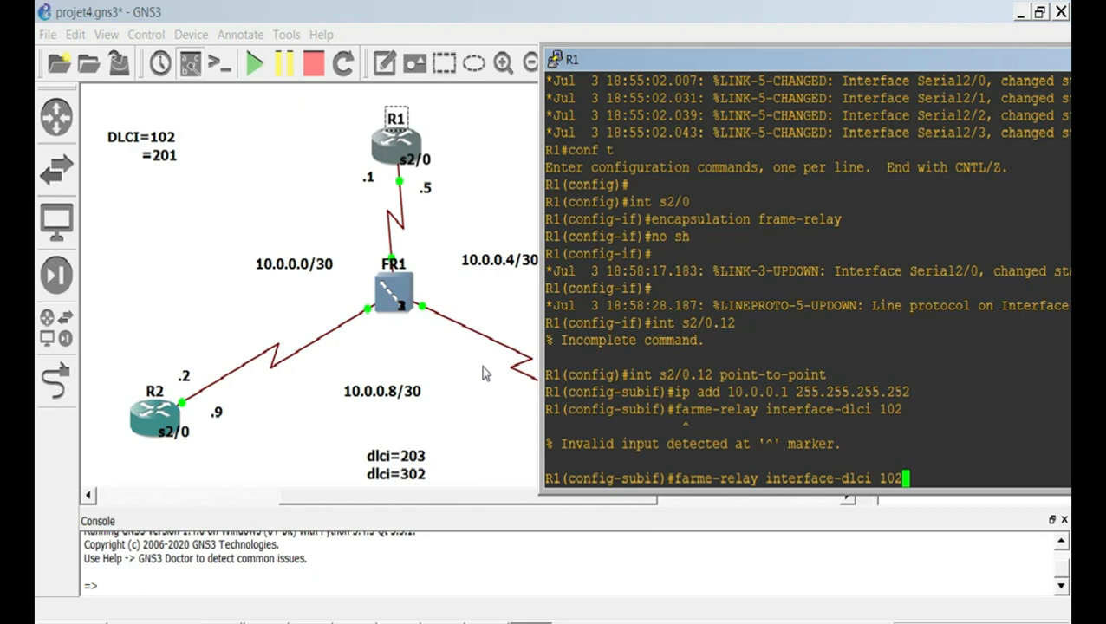
key("Left")
key("Left")
key("Left")
key("Left")
key("Left")
key("Left")
key("Left")
key("Left")
key("Left")
key("Left")
key("Left")
key("Left")
key("Left")
key("Left")
key("Left")
key("Left")
key("Left")
key("Left")
key("Left")
key("Left")
key("Left")
key("BackSpace")
key("BackSpace")
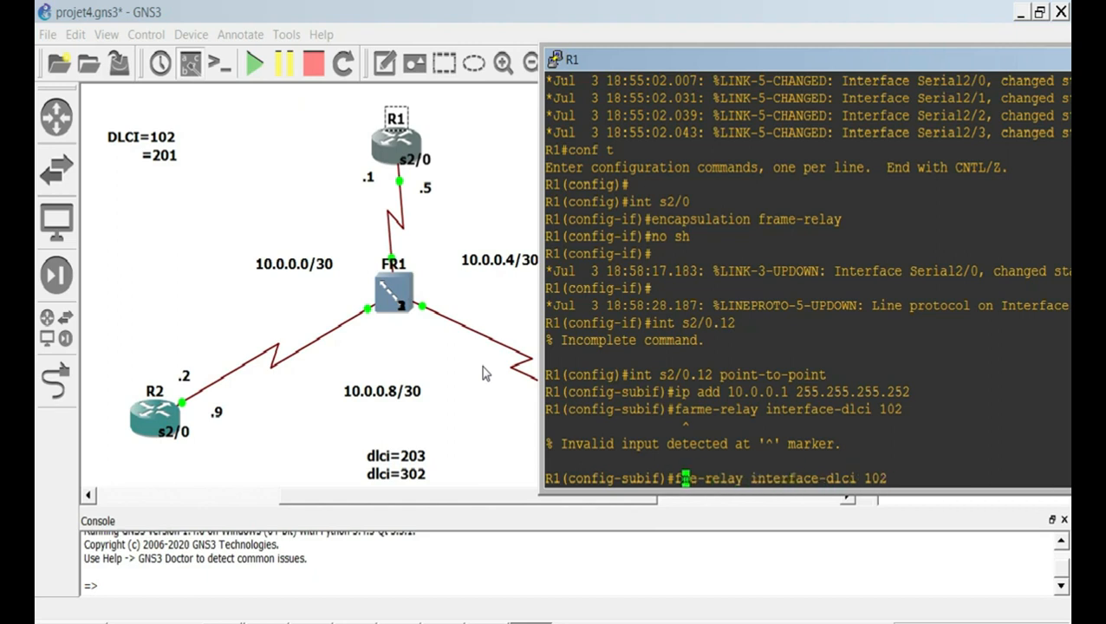
type("ra")
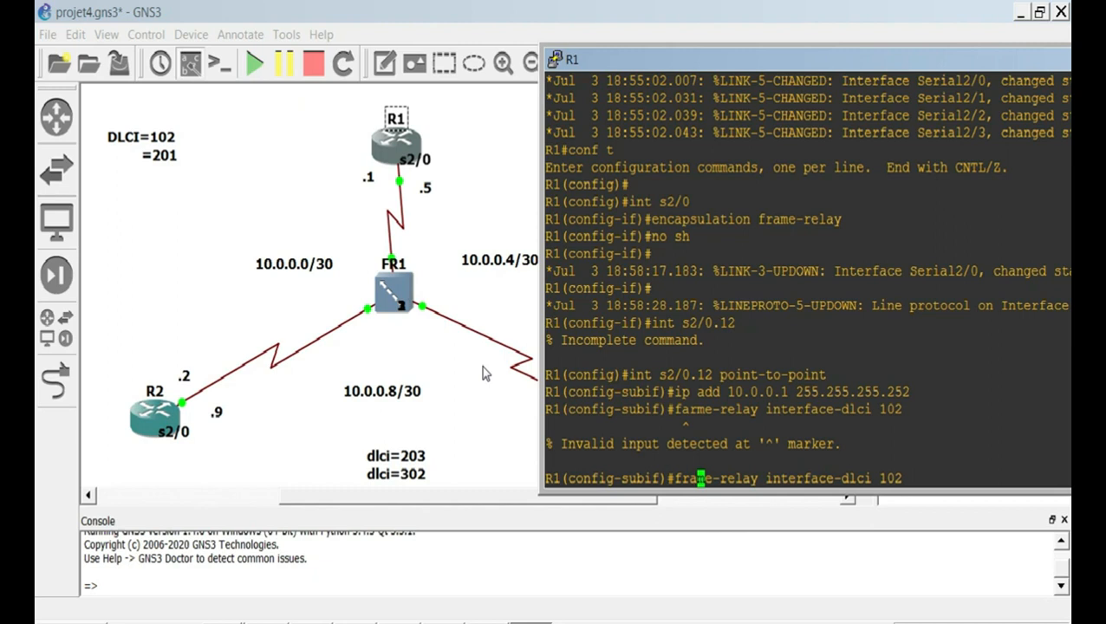
key("Return")
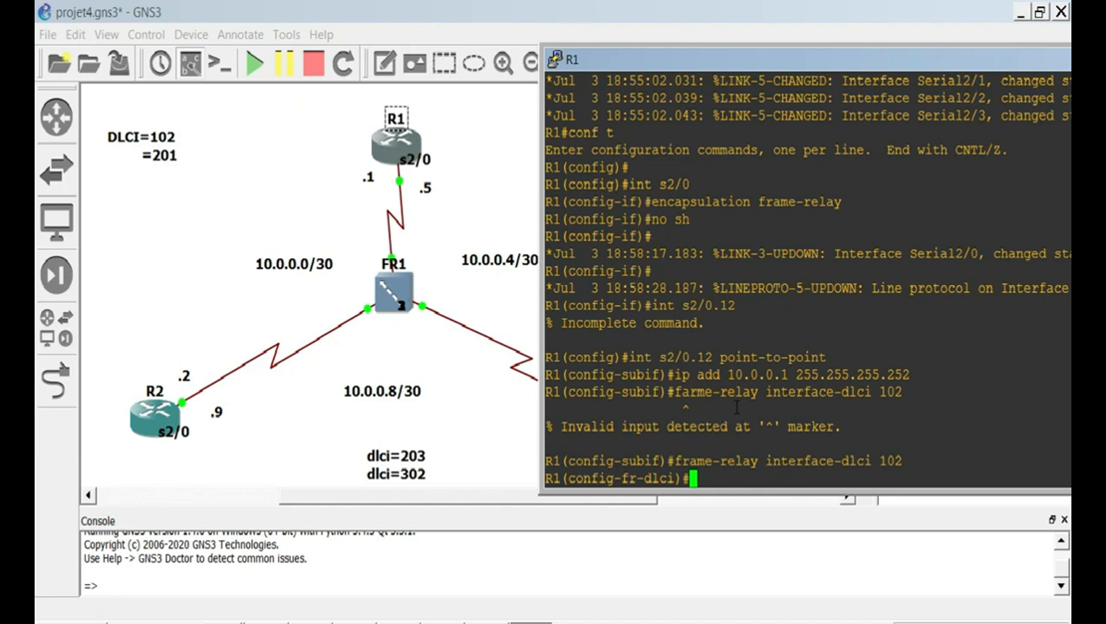
type("exit")
key("Return")
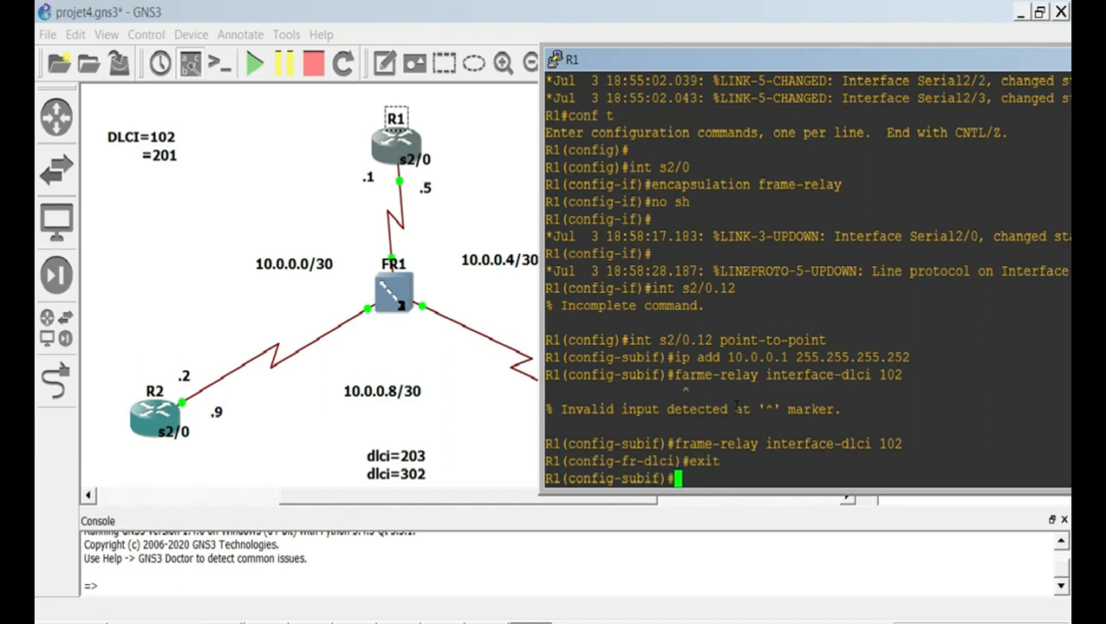
type("exit")
key("Return")
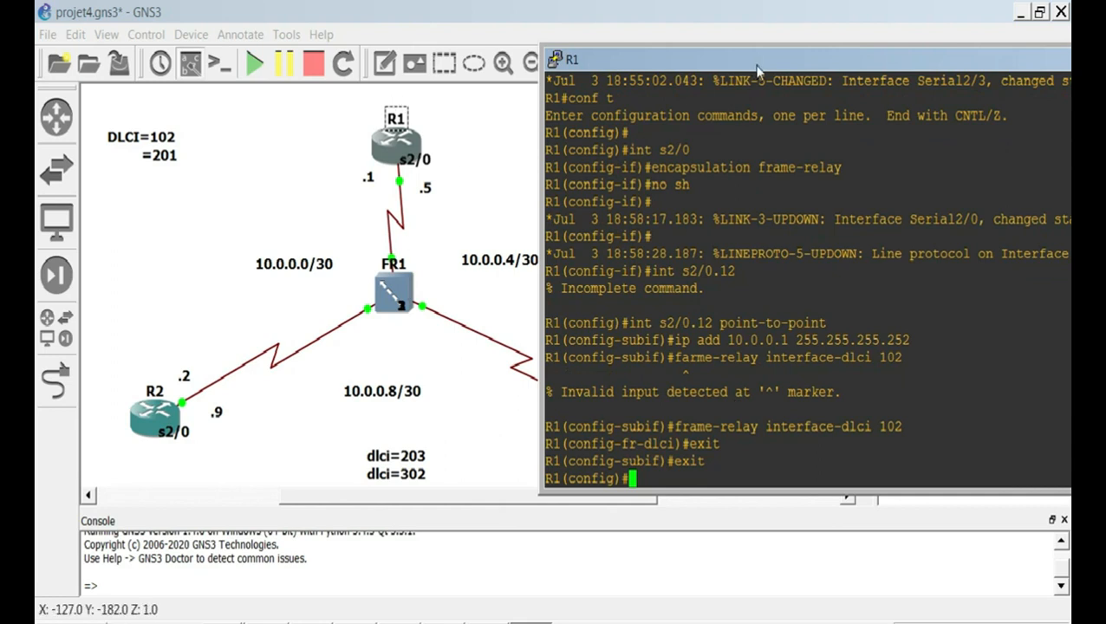
Check R1's links in the topology and create subinterface s2/0.13 as point-to-point on R1.
left_click_drag(754, 66, 476, 473)
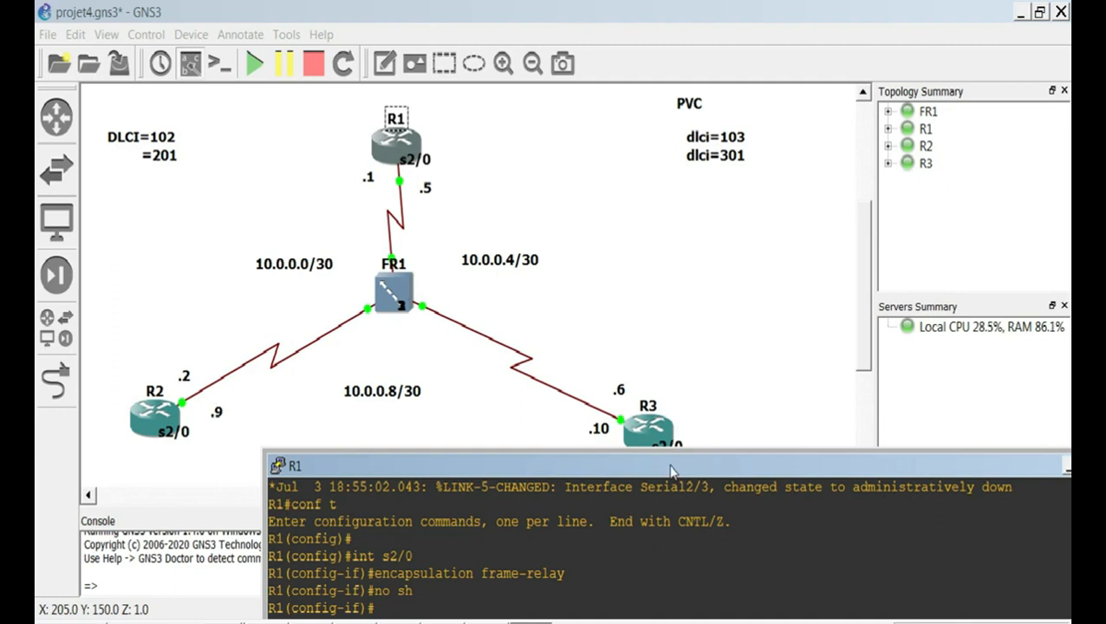
left_click_drag(650, 470, 711, 73)
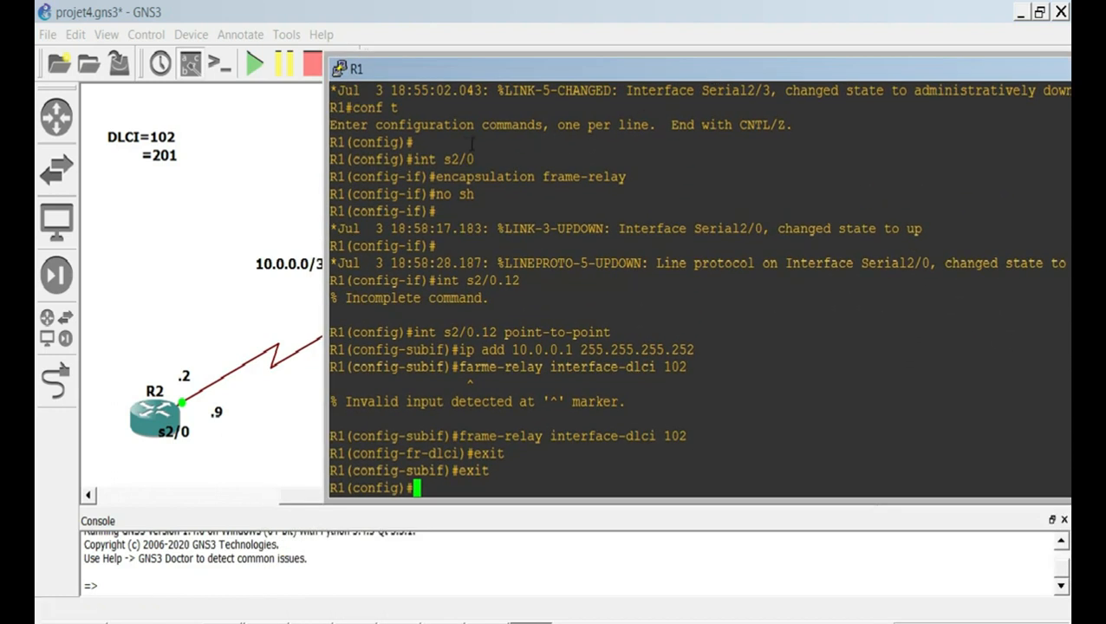
left_click_drag(585, 71, 738, 90)
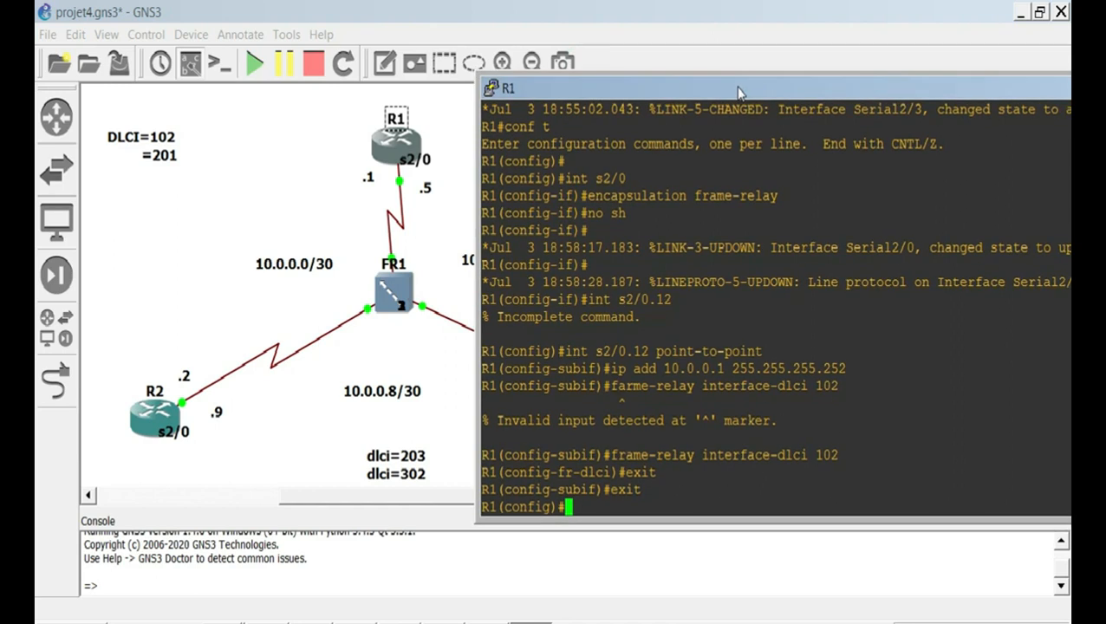
key("Up")
key("Up")
key("Up")
key("Up")
key("Up")
key("Up")
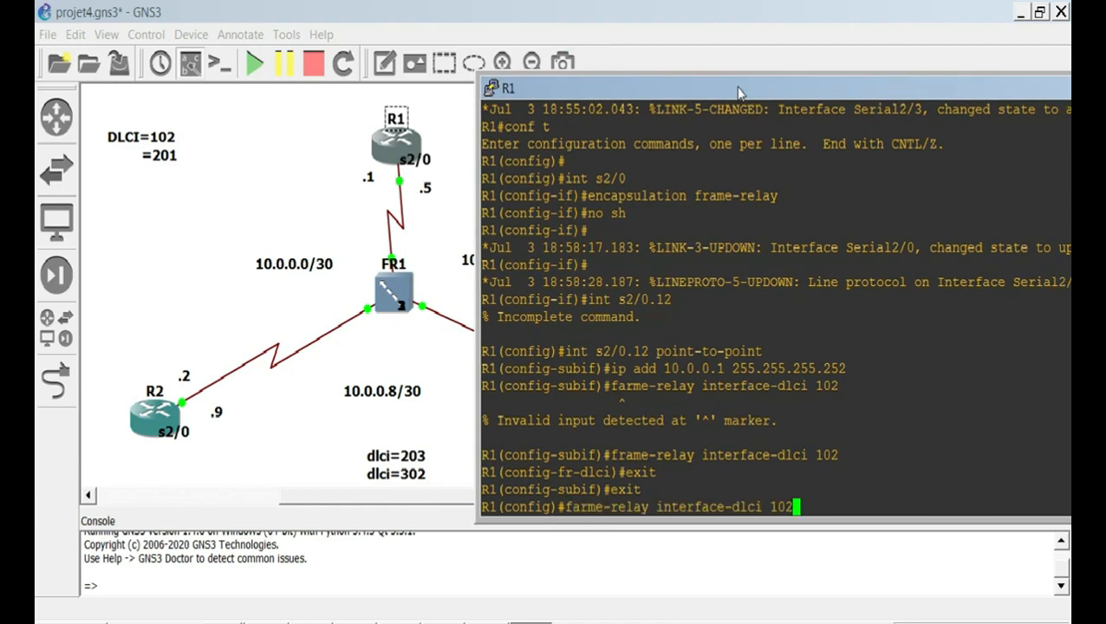
key("Left")
key("Left")
key("Left")
key("Left")
key("Left")
key("Left")
key("Left")
key("Left")
key("Left")
key("Left")
key("Left")
key("Left")
key("Left")
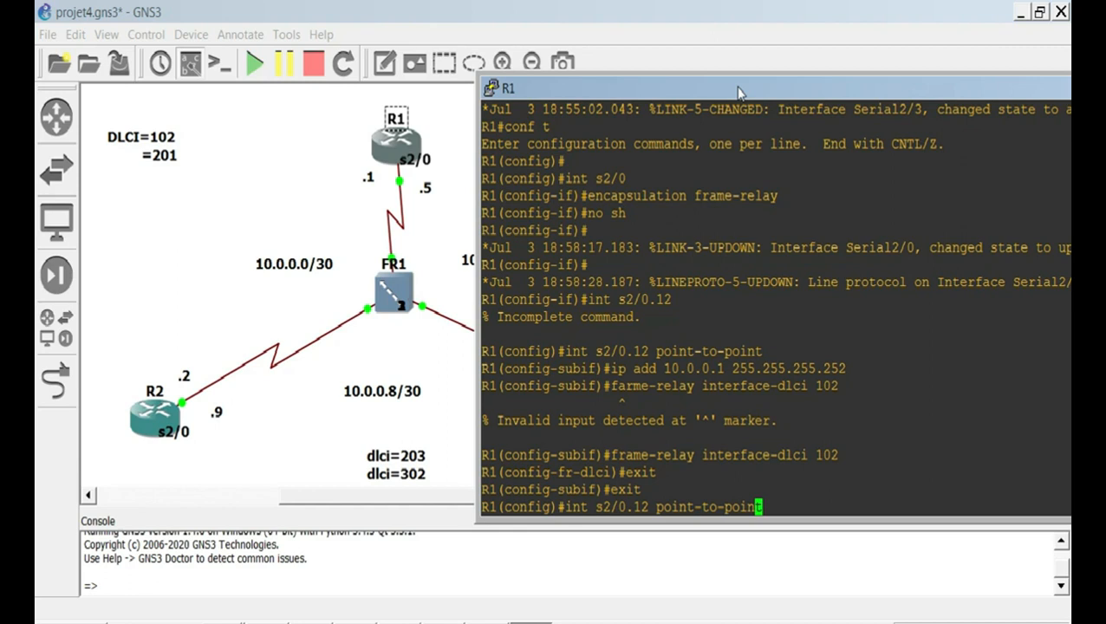
key("BackSpace")
type("3")
key("Return")
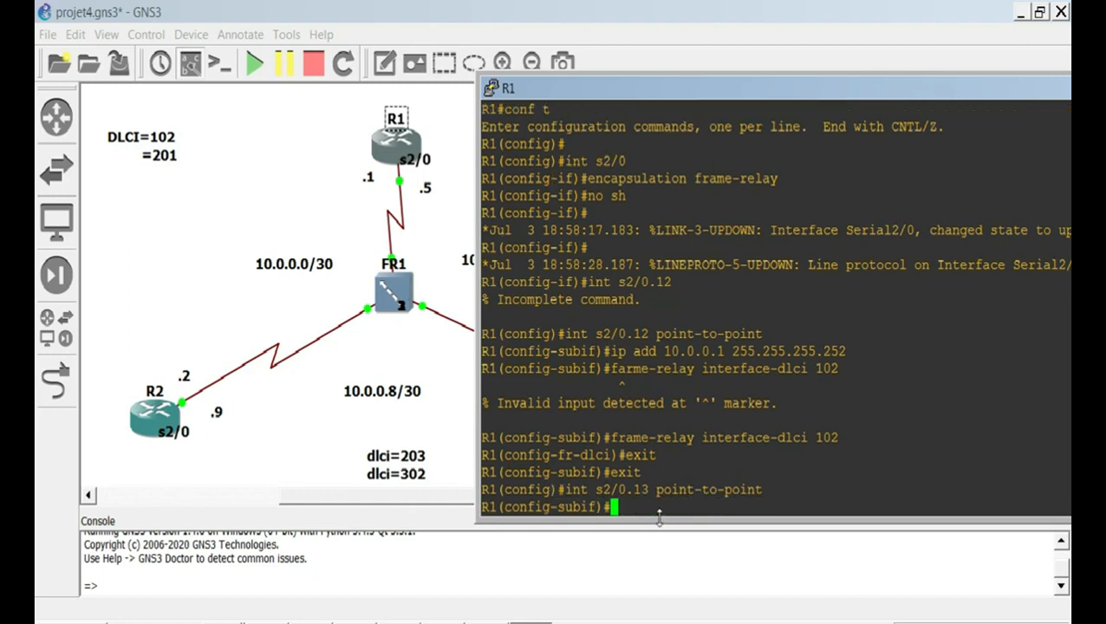
Assign IP address 10.0.0.5 with mask 255.255.255.252 to R1's subinterface s2/0.13, reusing the earlier address command.
key("Up")
key("Up")
key("Up")
key("Up")
key("Up")
key("Up")
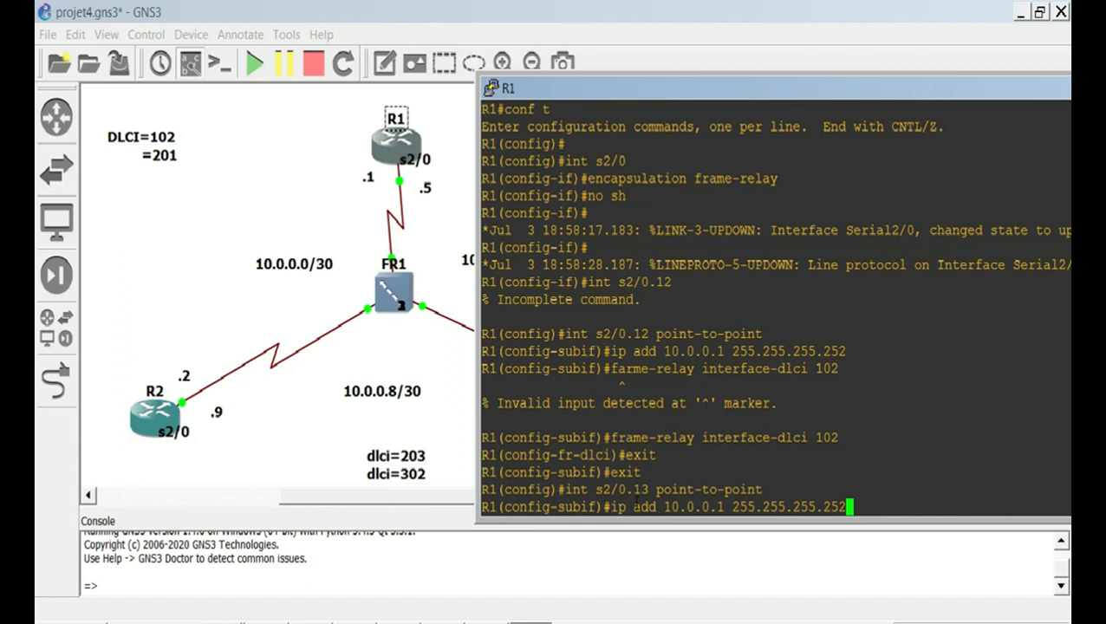
left_click_drag(678, 87, 834, 112)
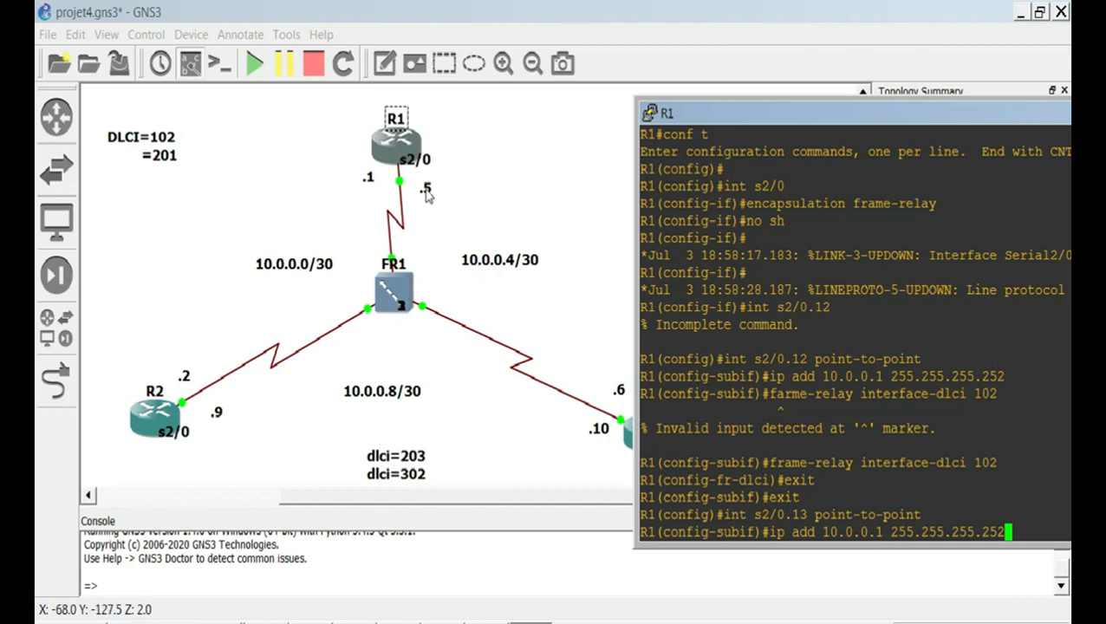
left_click(758, 115)
left_click_drag(758, 114, 589, 80)
key("Left")
key("Left")
key("Left")
key("Left")
key("Left")
key("Left")
key("Left")
key("Left")
key("Left")
key("Left")
key("Left")
key("Left")
key("Left")
key("Left")
key("Left")
key("Left")
key("BackSpace")
type("5")
key("Return")
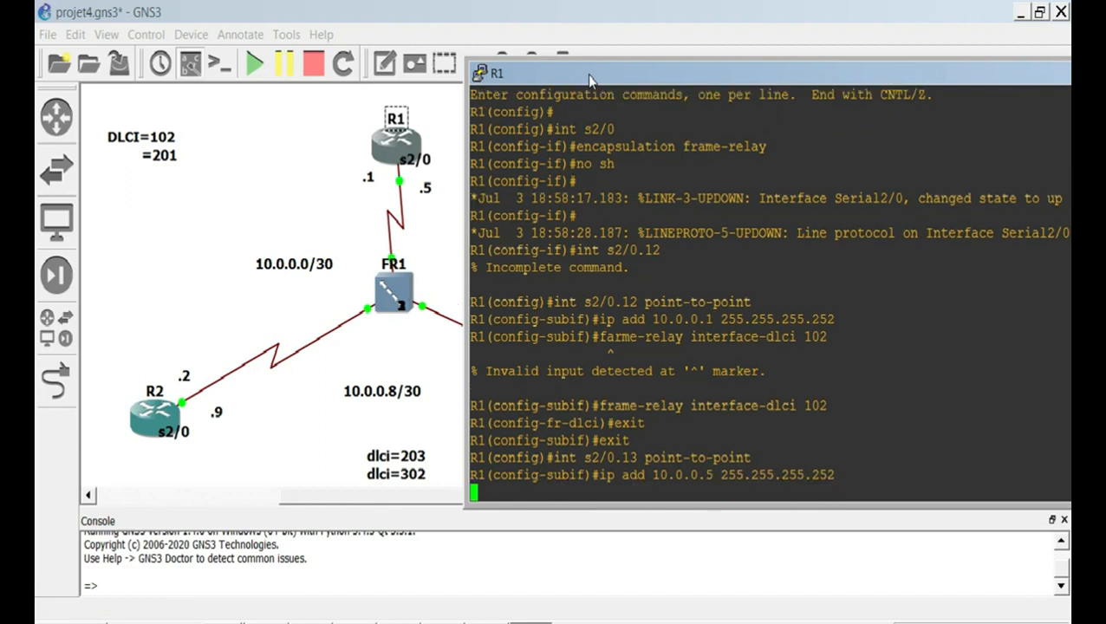
Assign DLCI 103 to R1's subinterface s2/0.13 and move the dlci=103/dlci=301 label closer to R1 in the topology.
key("Up")
key("Up")
key("Up")
key("Up")
key("Up")
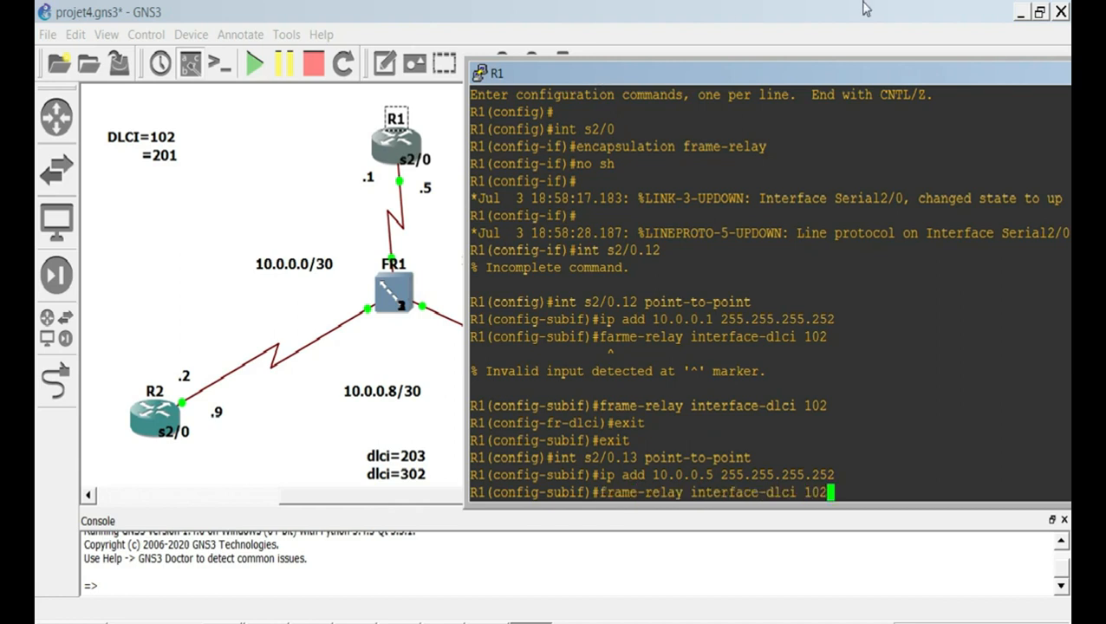
left_click_drag(852, 80, 724, 325)
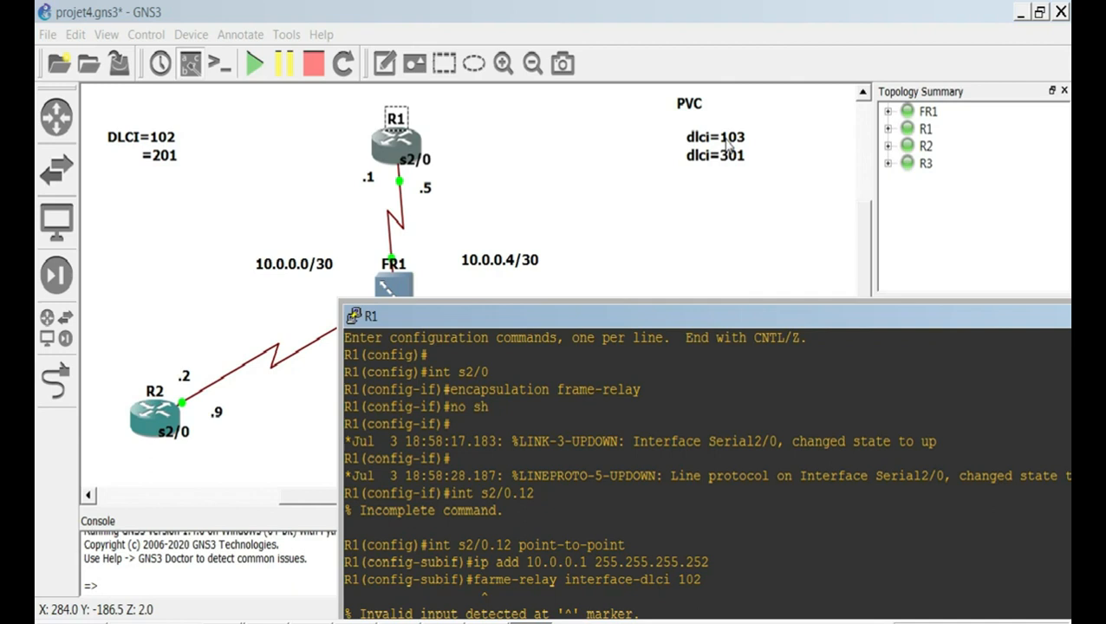
left_click_drag(732, 145, 542, 158)
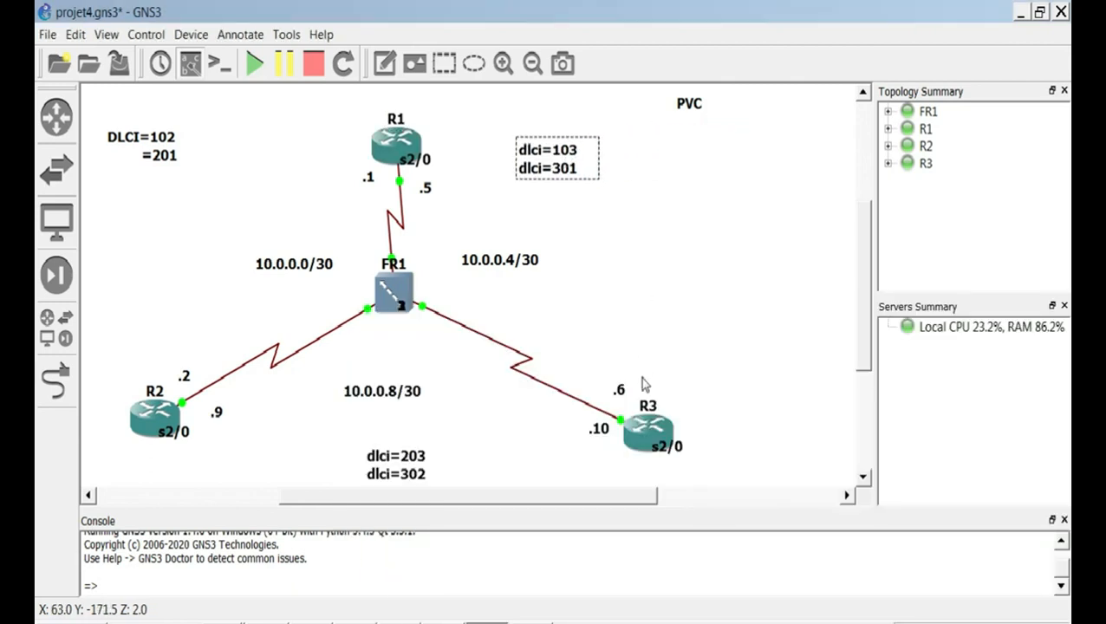
left_click(531, 622)
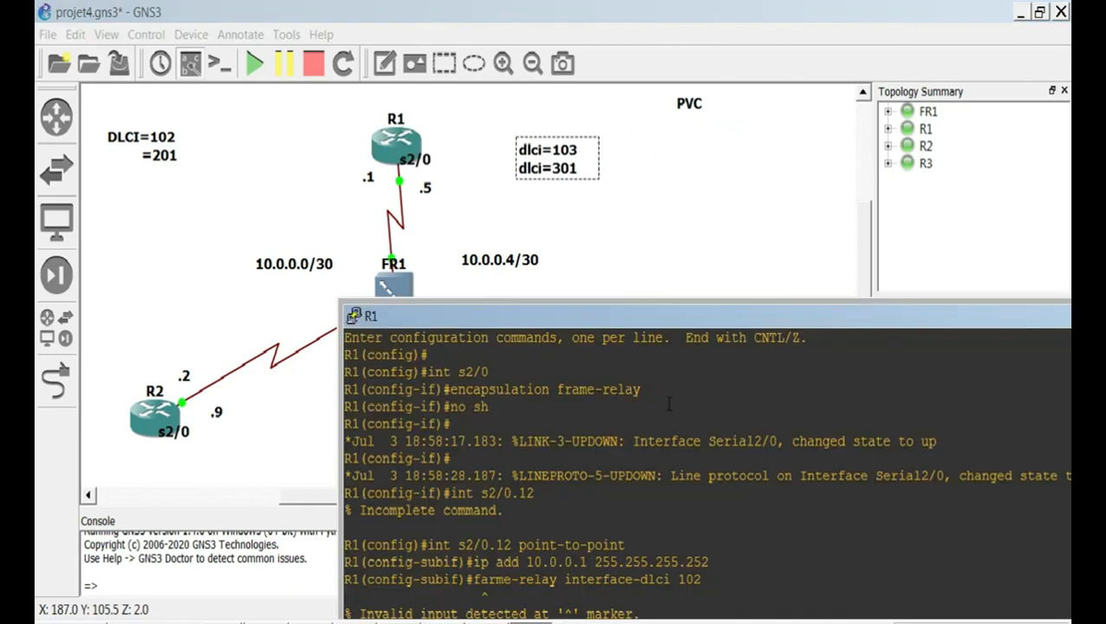
left_click_drag(626, 313, 657, 141)
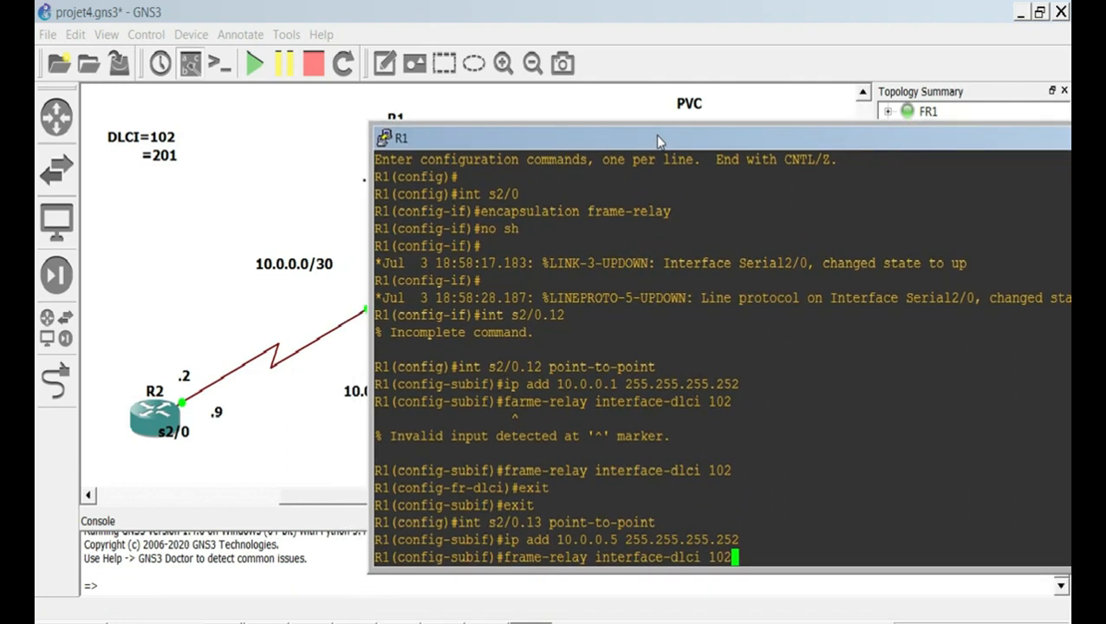
type("3")
key("Return")
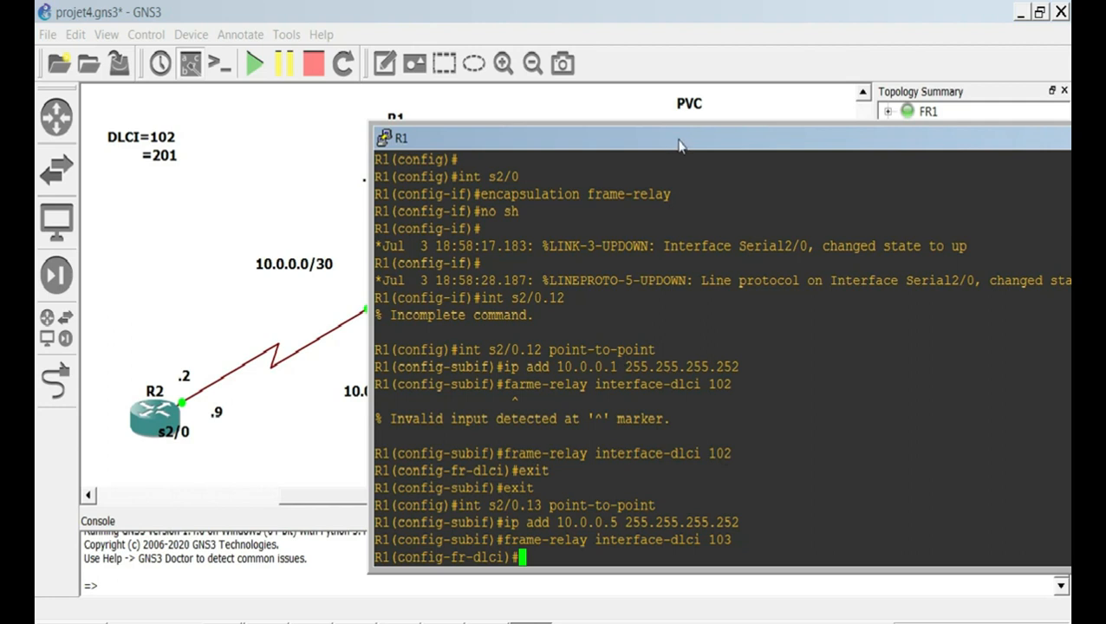
left_click_drag(677, 142, 869, 228)
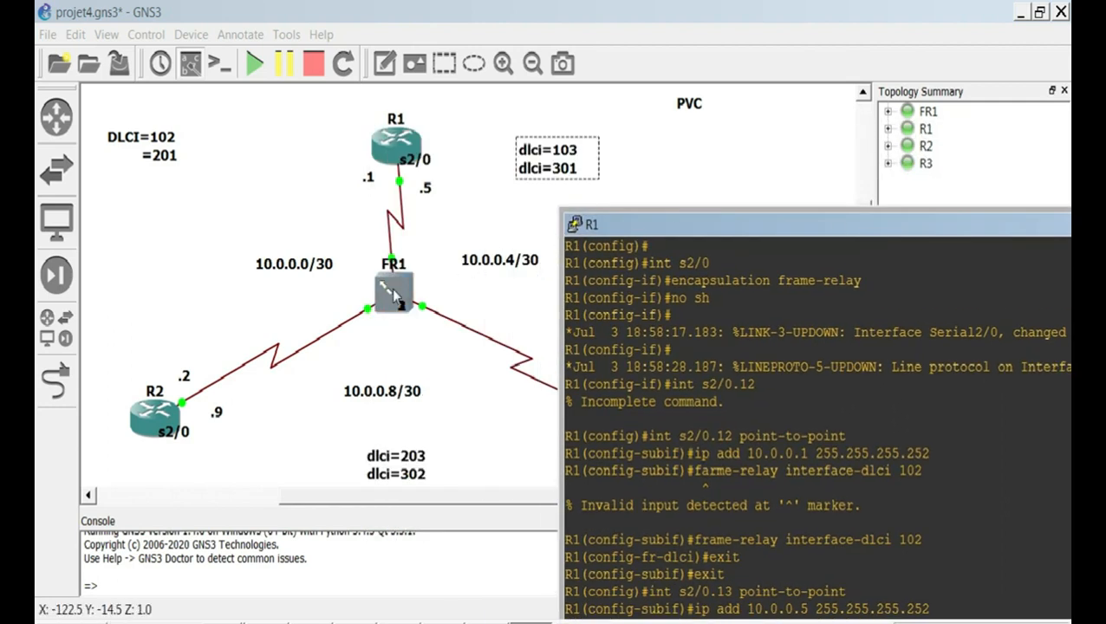
left_click_drag(726, 230, 511, 61)
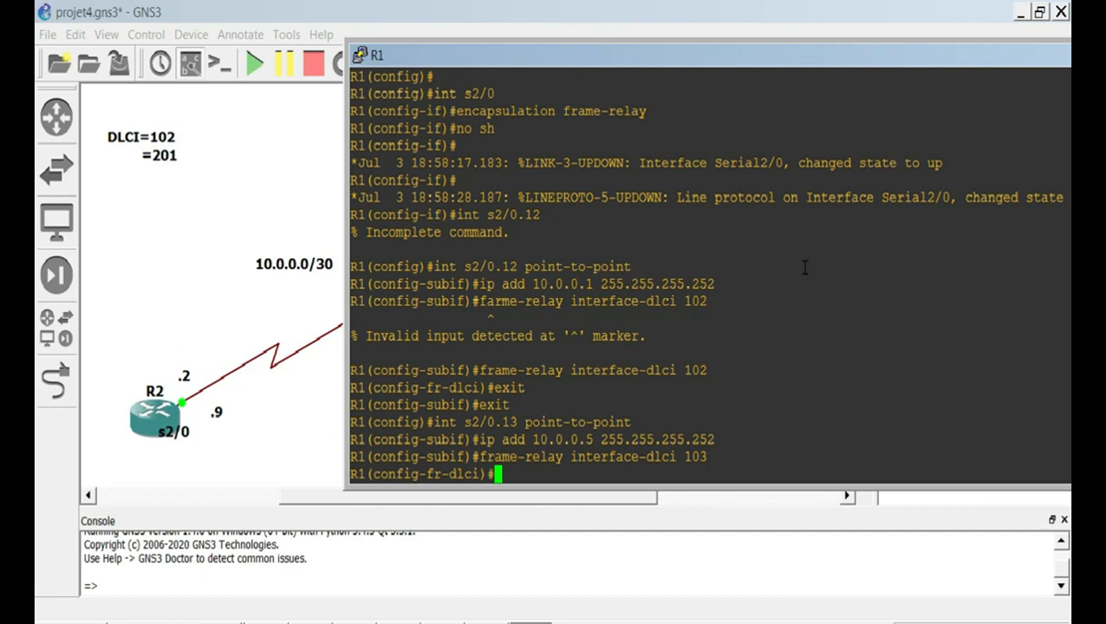
left_click_drag(839, 67, 617, 92)
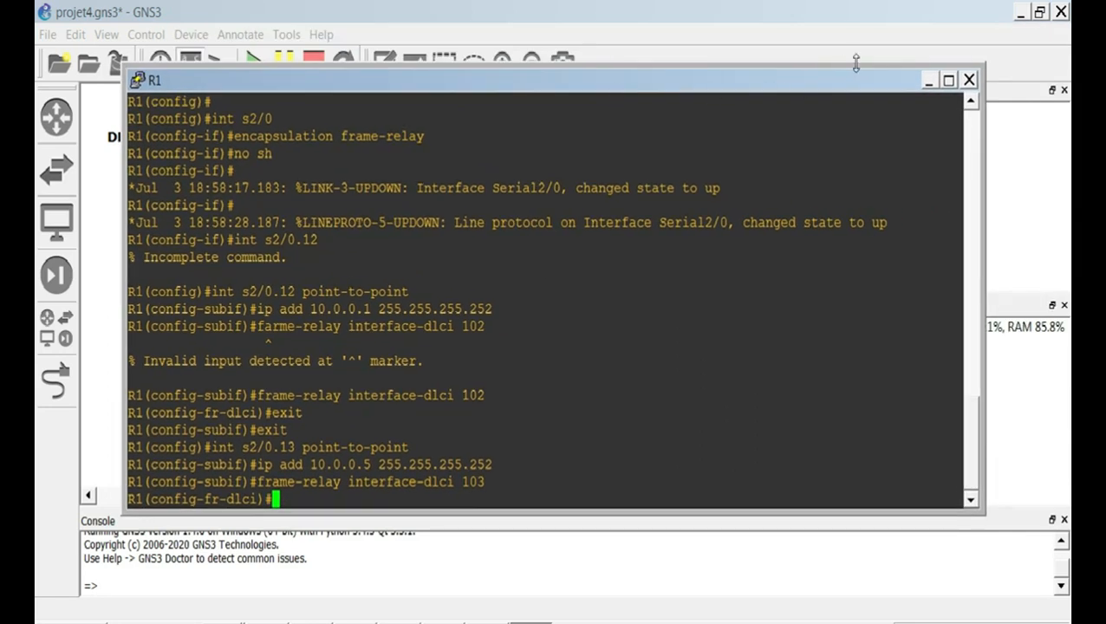
Open R2's console from the topology, enter global configuration mode and select interface s2/0.
left_click(929, 81)
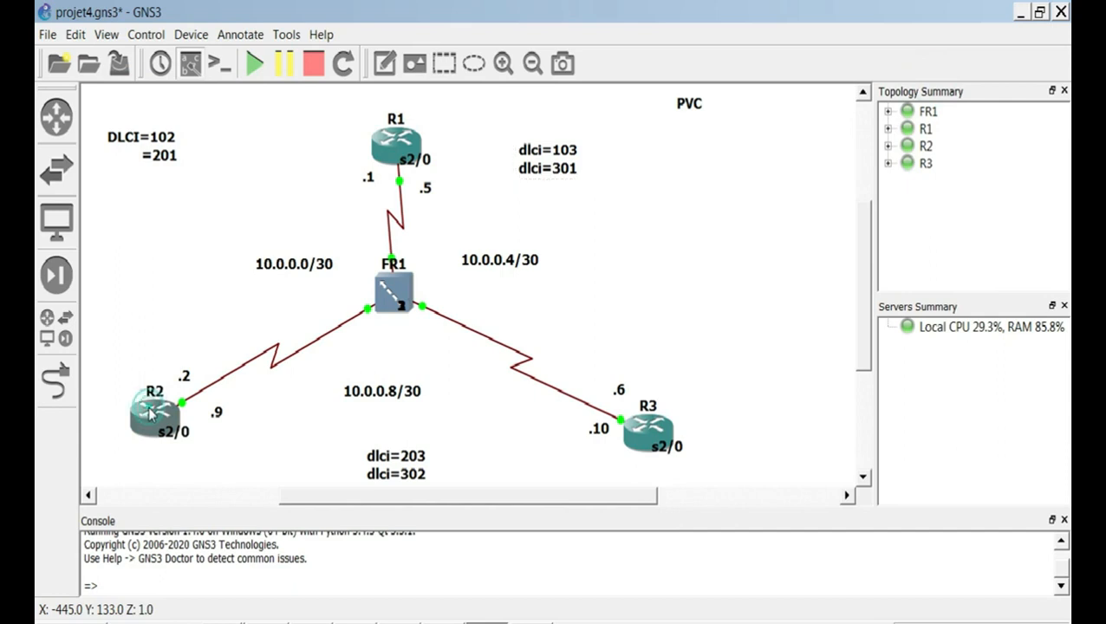
double_click(152, 414)
left_click(154, 413)
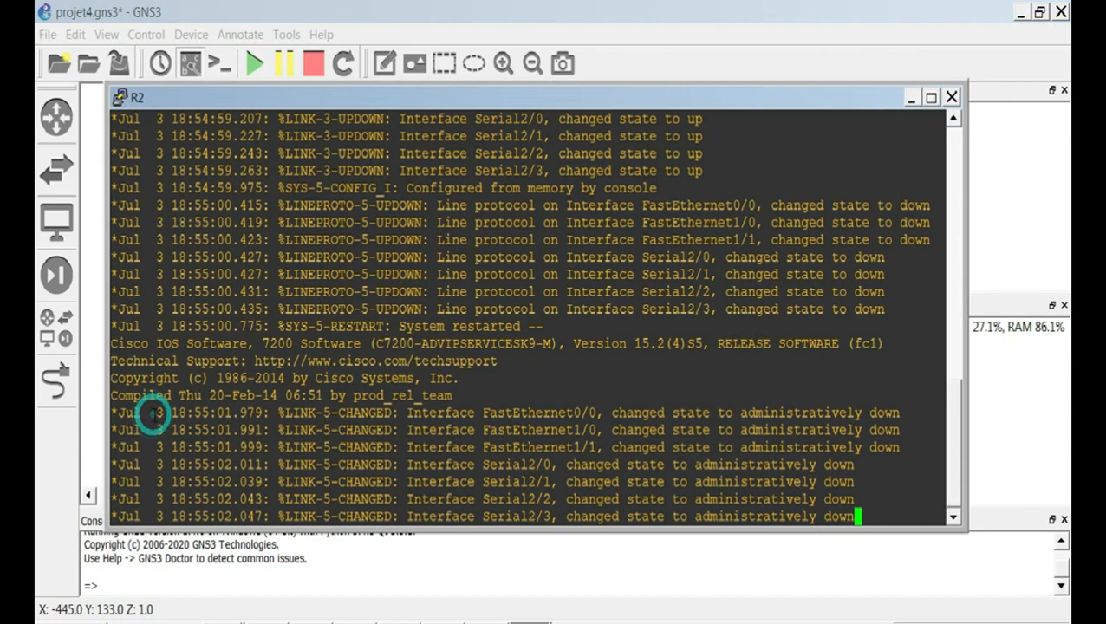
key("Return")
type("conf t")
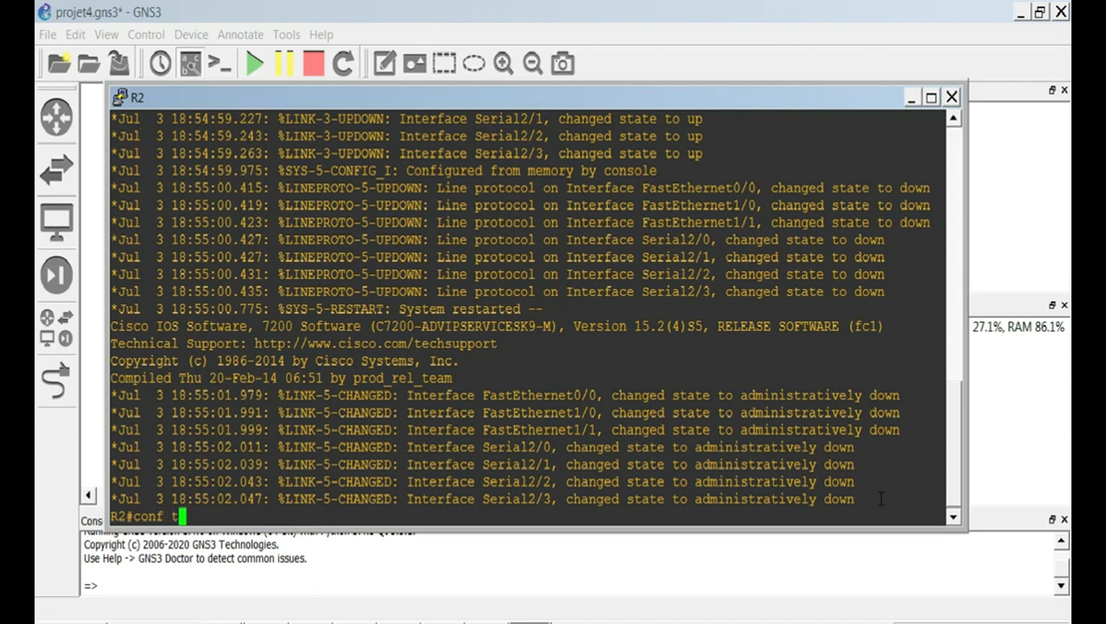
key("Return")
type("int s2")
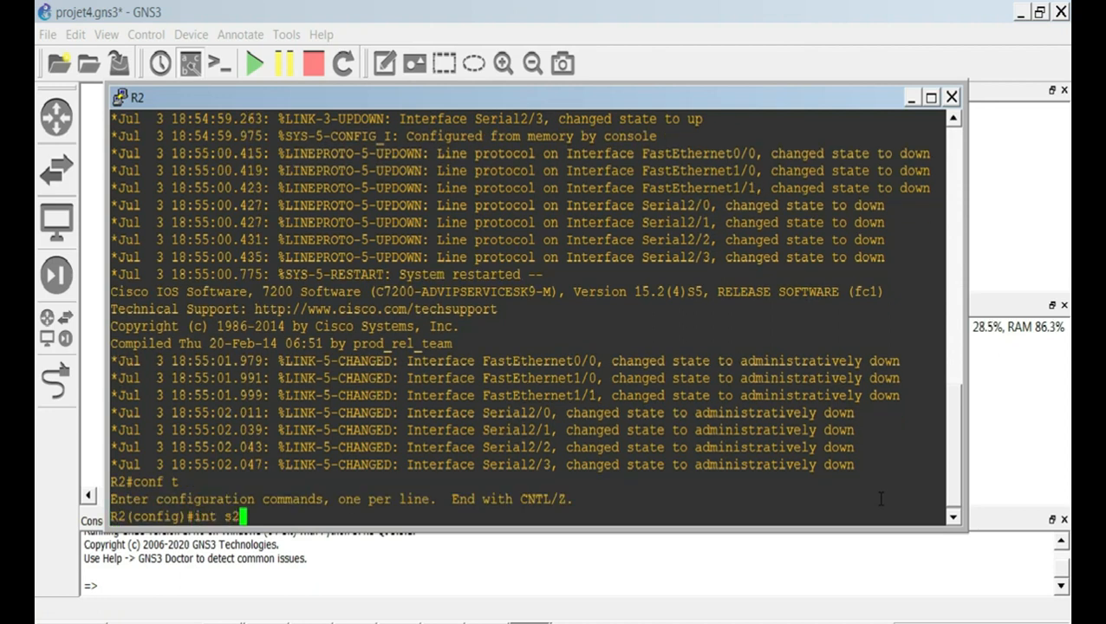
type("/0")
key("Return")
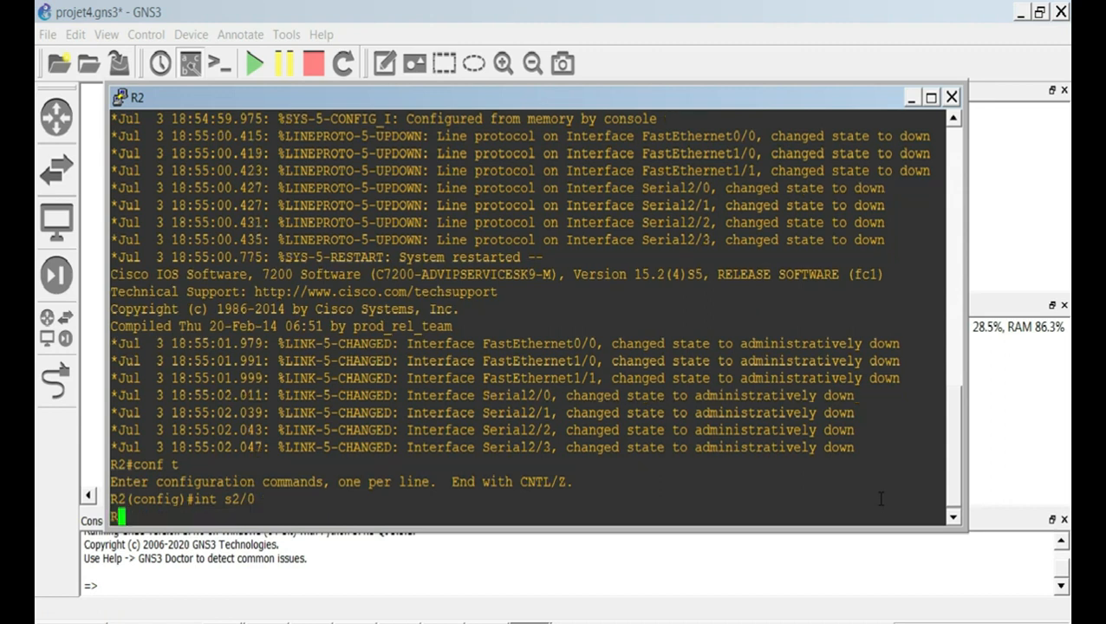
Set frame-relay encapsulation on R2's s2/0 and enable the interface with no sh.
type("enca")
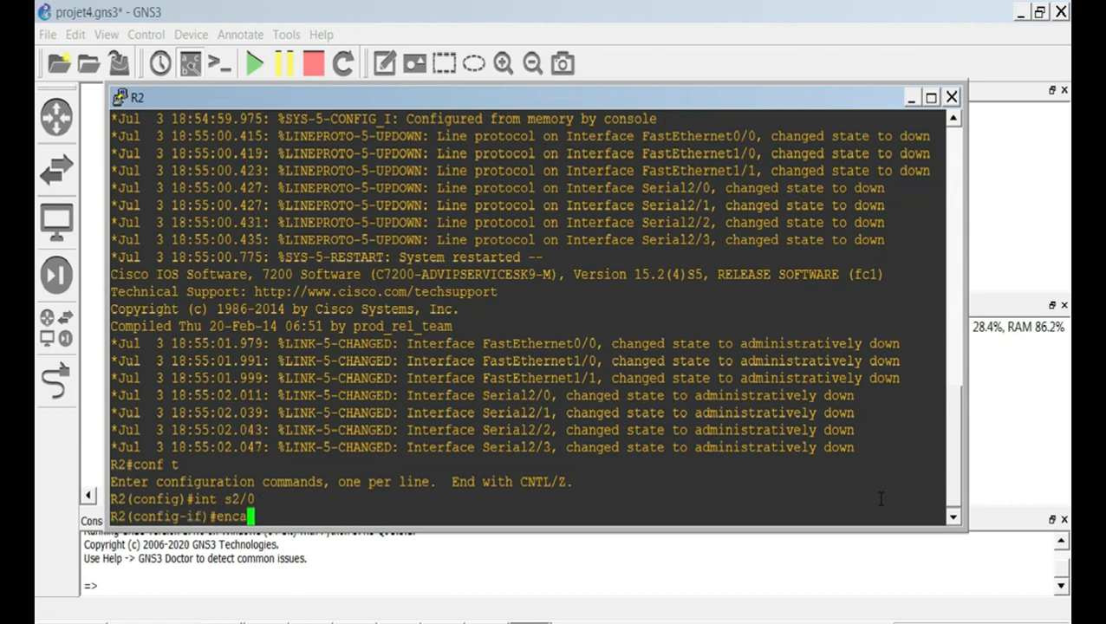
type("psulation frame")
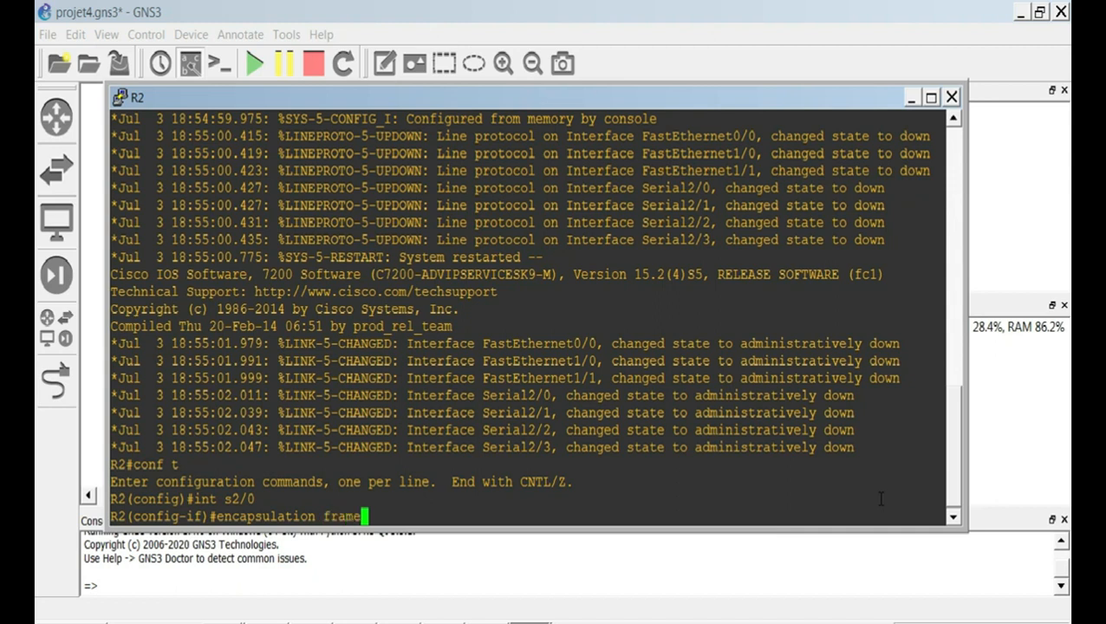
type("-relay")
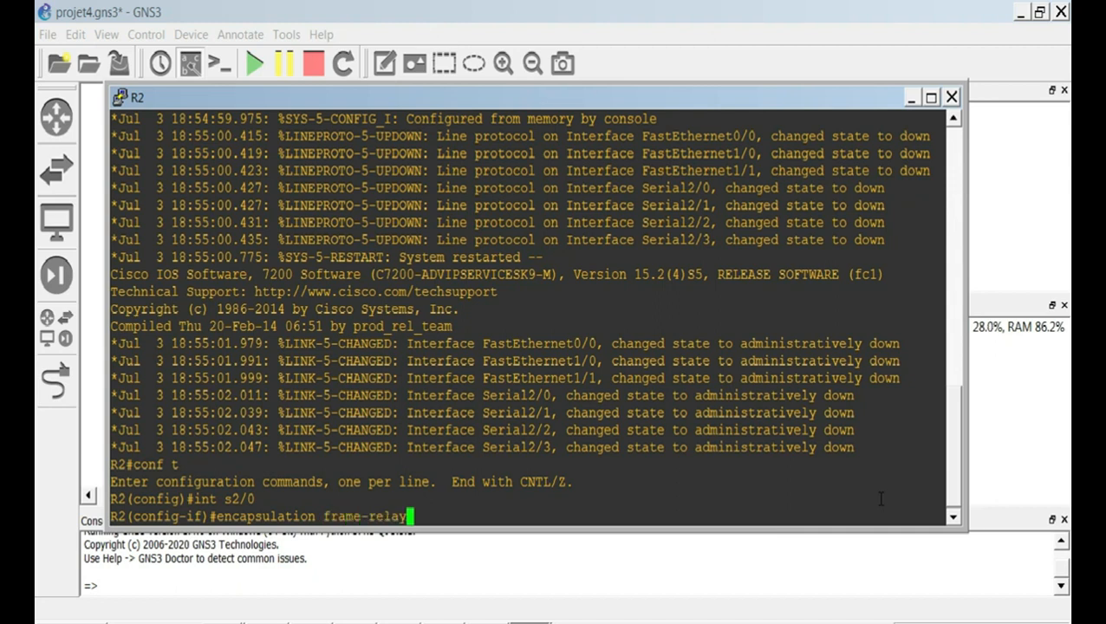
key("Return")
type("no sh")
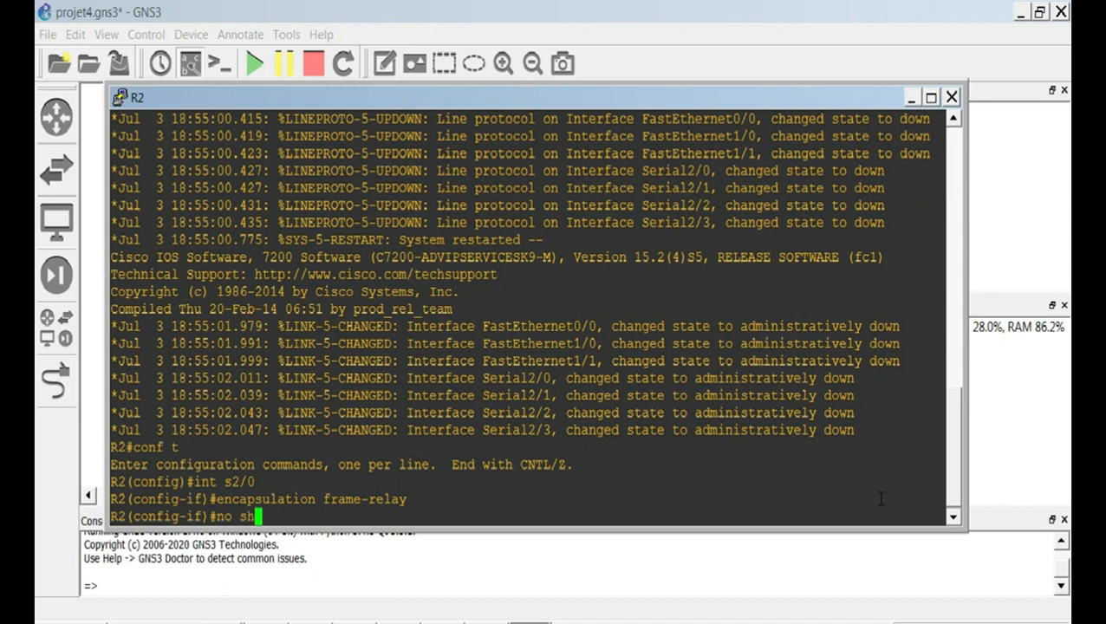
key("Return")
Check R2's link towards R1 in the topology and create subinterface s2/0.21 as point-to-point on R2.
type("int ")
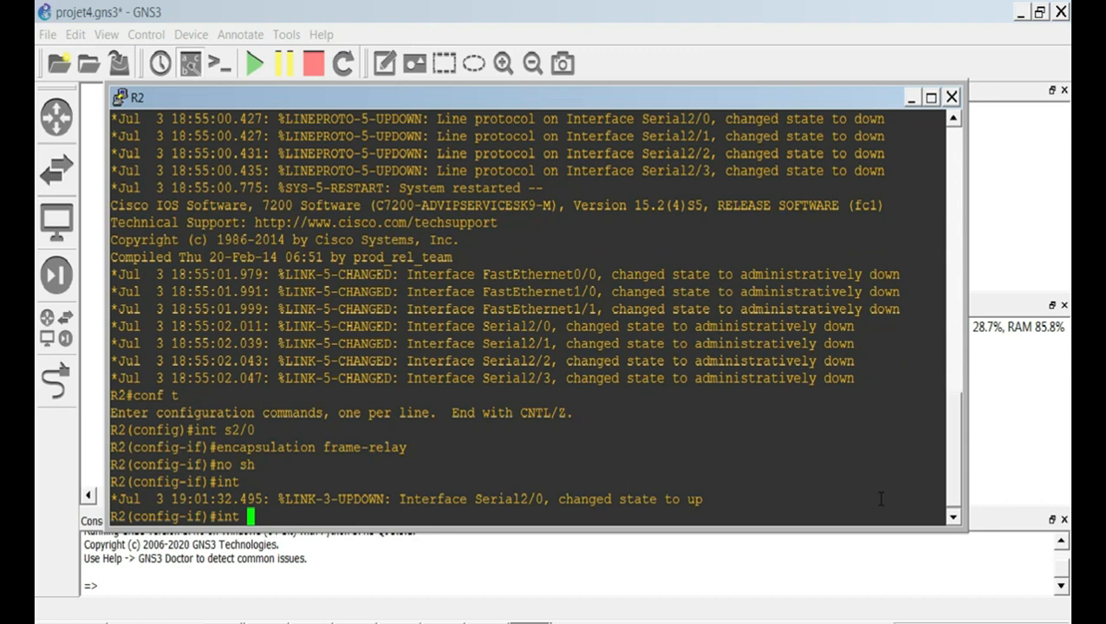
type("s2/0")
left_click(733, 99)
left_click_drag(743, 106, 780, 555)
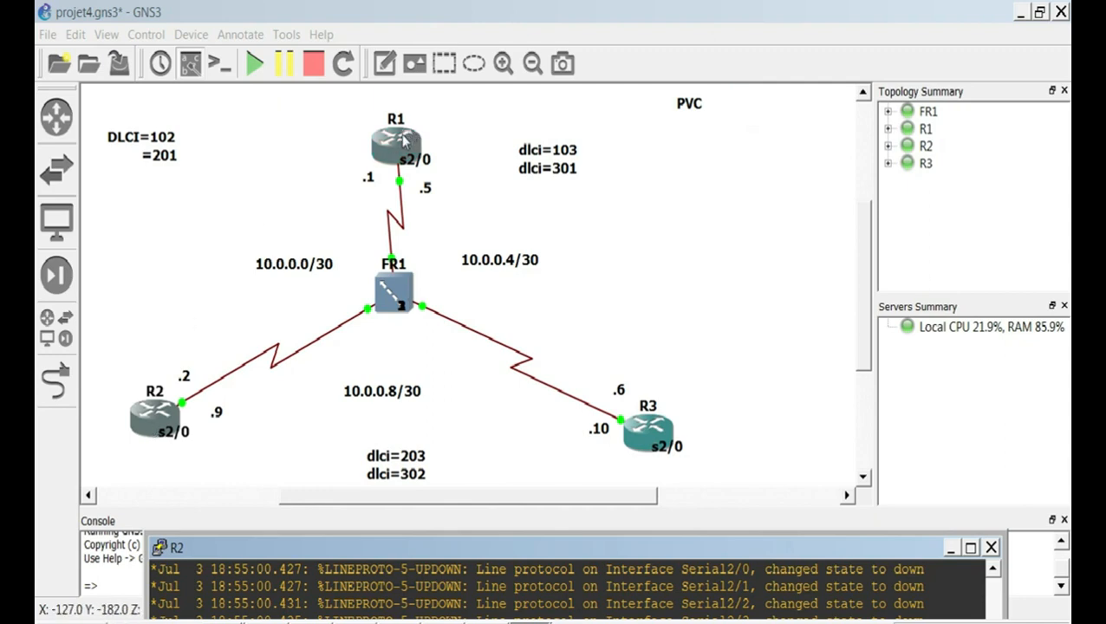
left_click_drag(569, 547, 623, 48)
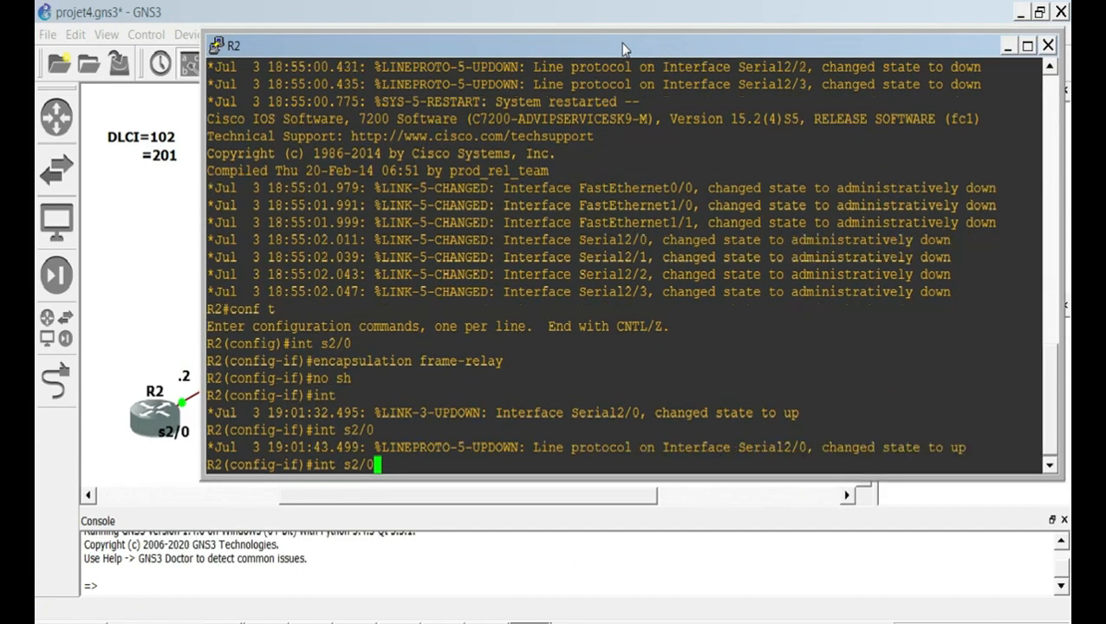
type(".21")
key("Return")
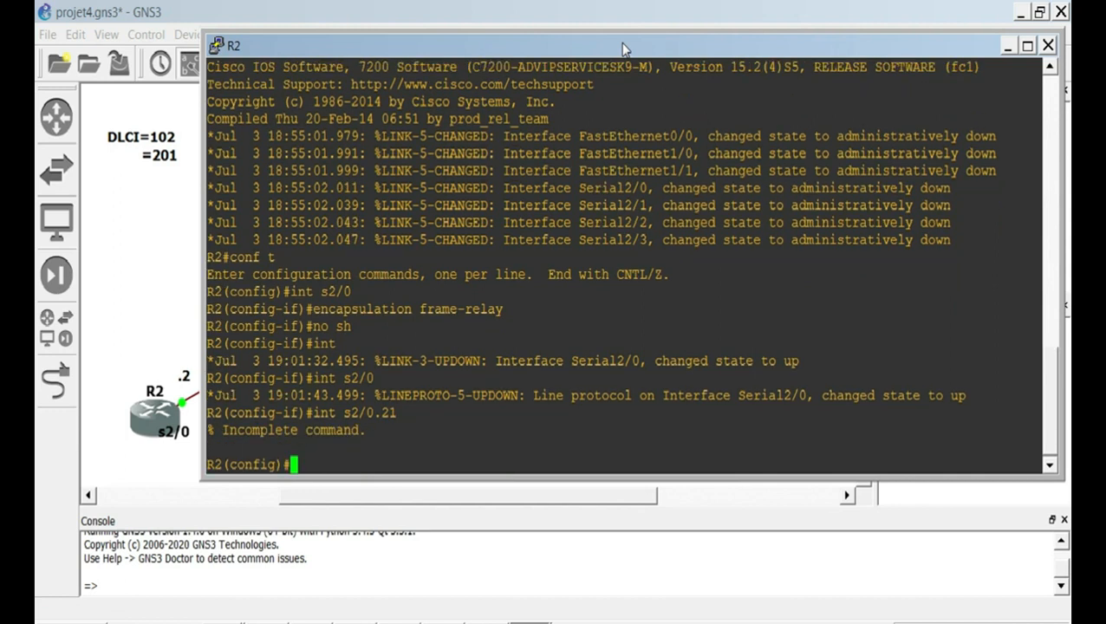
key("Up")
type("p")
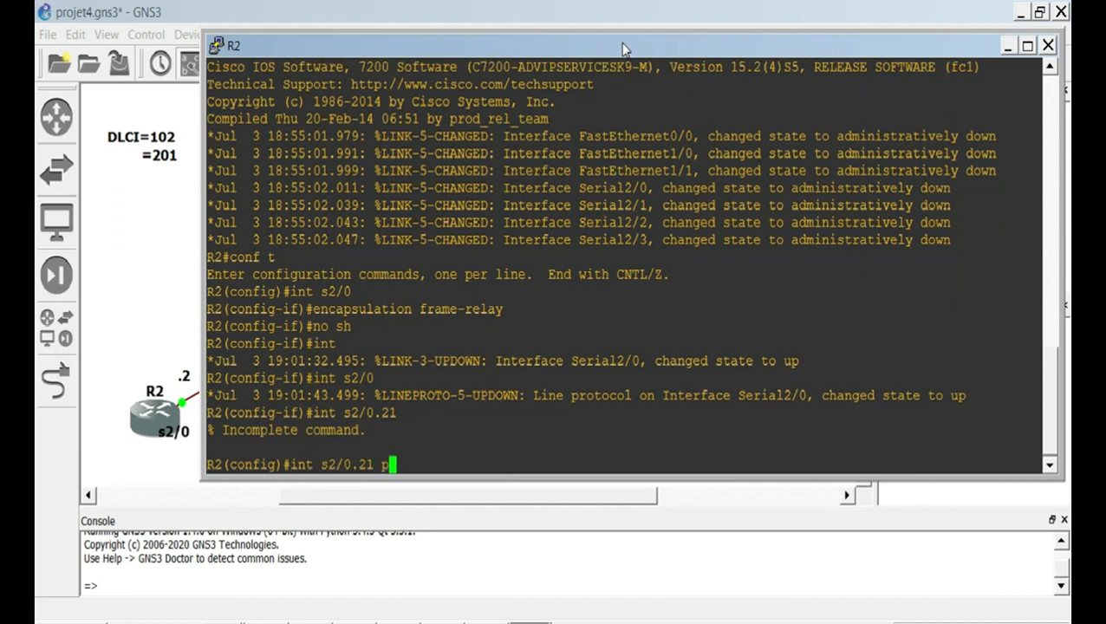
type("oint-to-point")
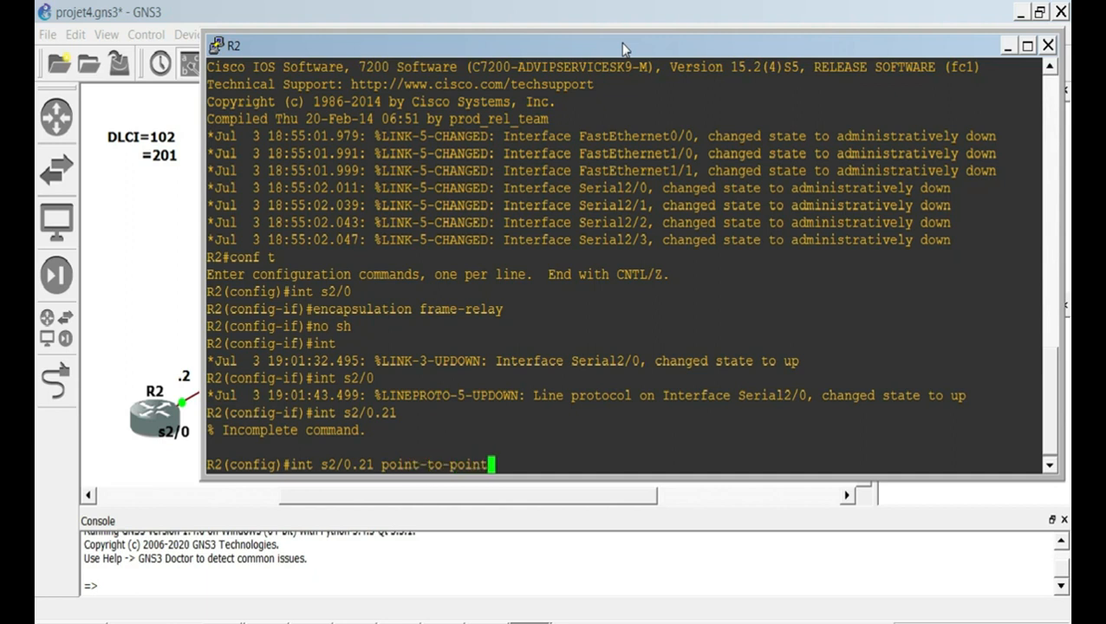
key("Return")
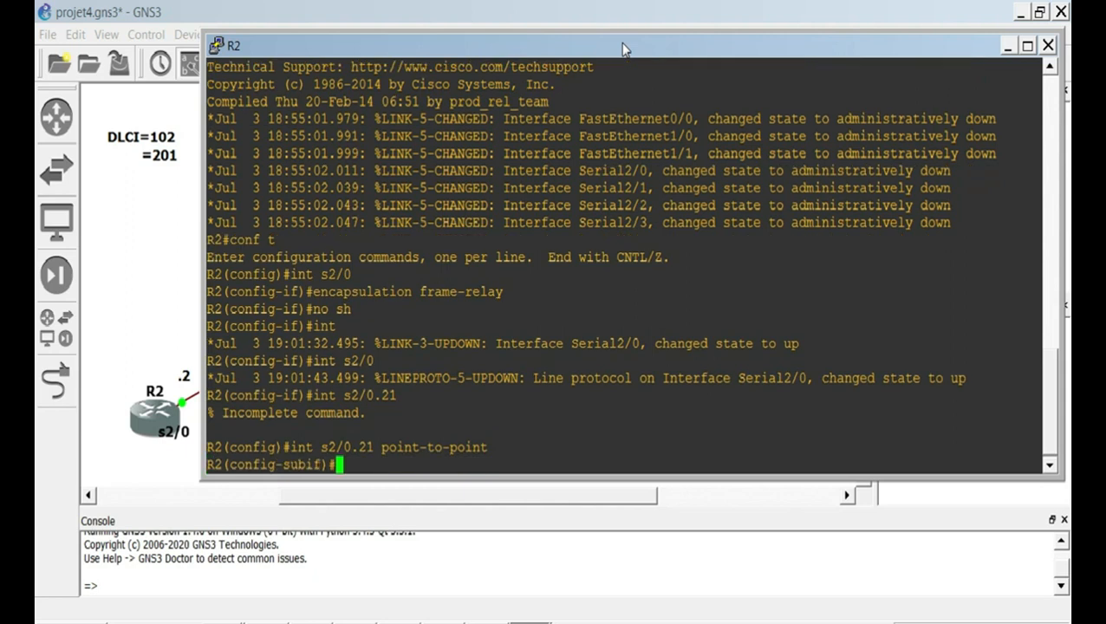
Check the R1–R2 addressing in the topology and assign 10.0.0.2 with mask 255.255.255.252 to R2's subinterface s2/0.21.
type("ip a")
type("dd")
left_click_drag(730, 46, 949, 100)
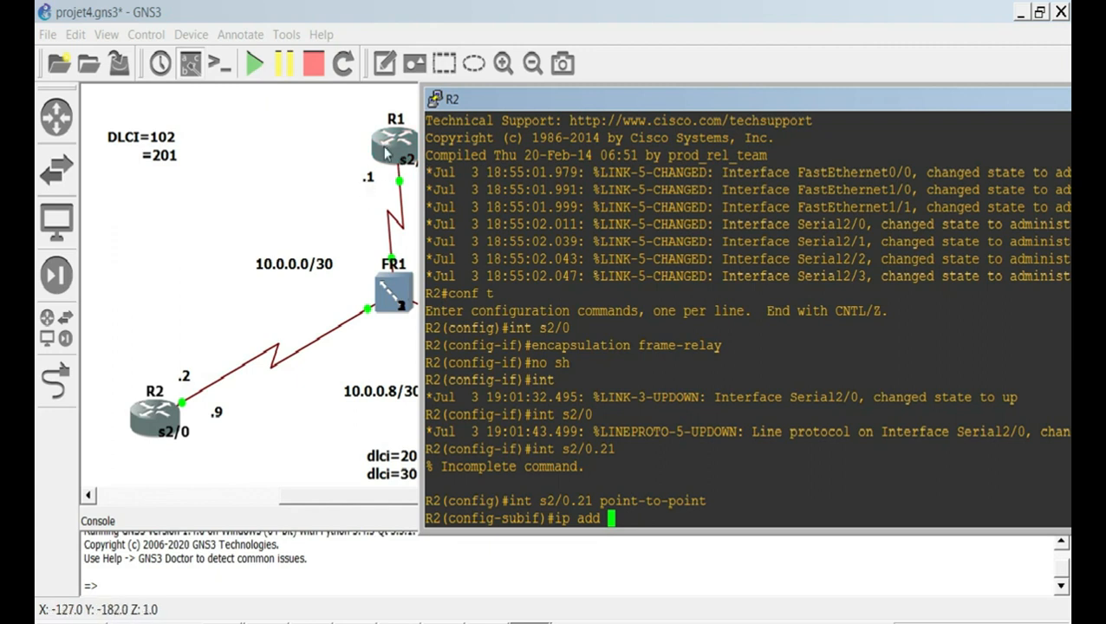
left_click_drag(612, 102, 465, 45)
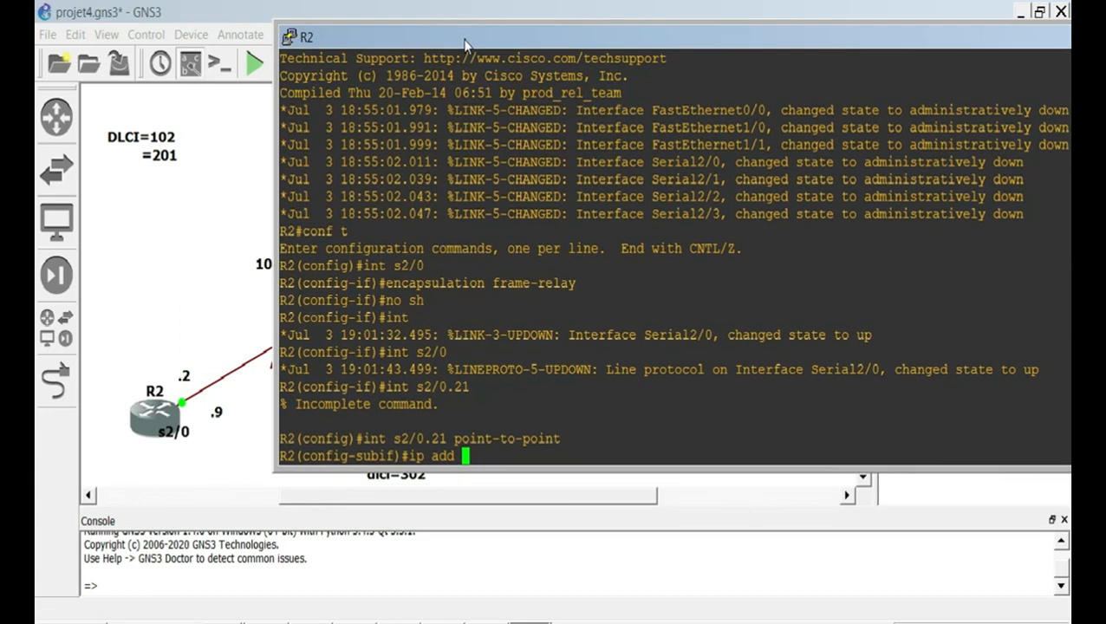
type("10.0.0.2 255.255.255.")
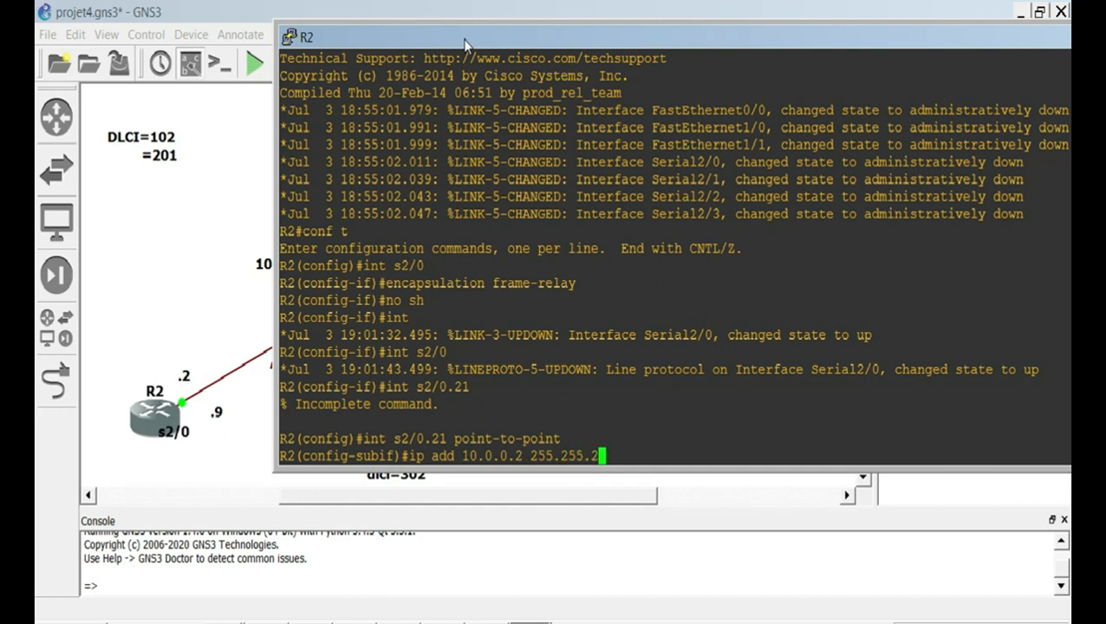
type("252")
key("Return")
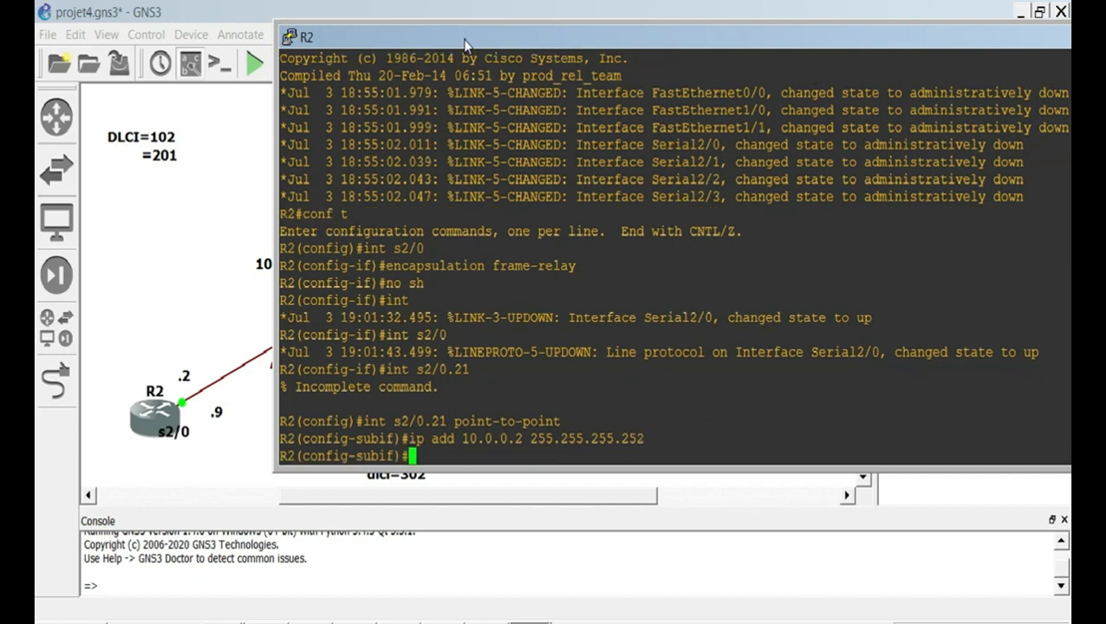
Assign frame-relay interface-dlci 201 to R2's subinterface s2/0.21, checking the DLCI label in the topology.
type("frame-relay ")
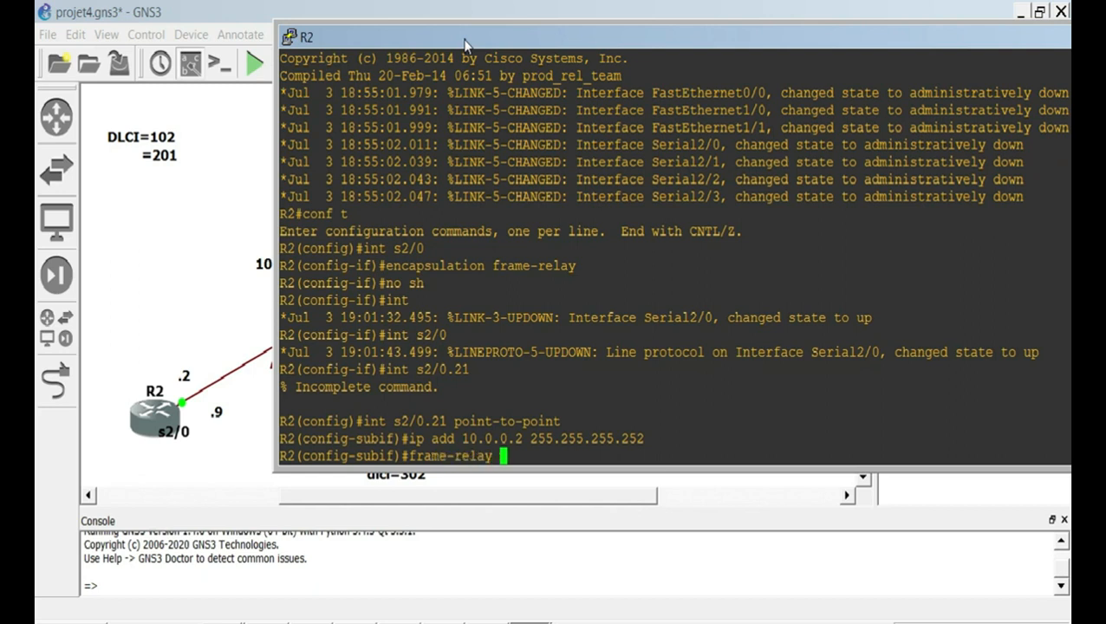
type("interfac")
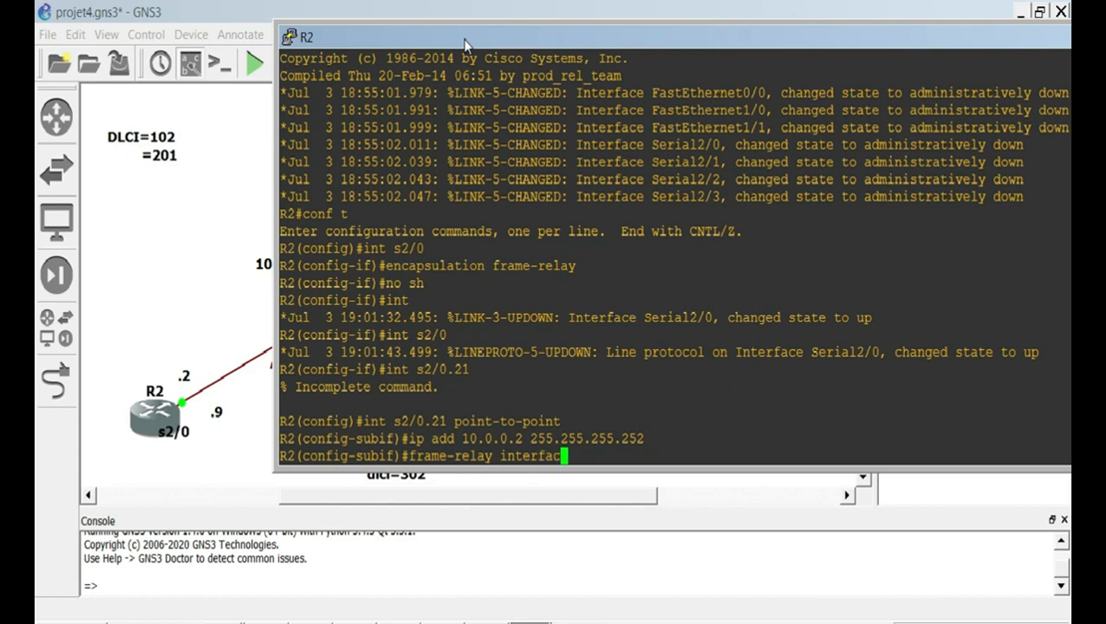
type("e-dlci")
left_click_drag(733, 40, 792, 97)
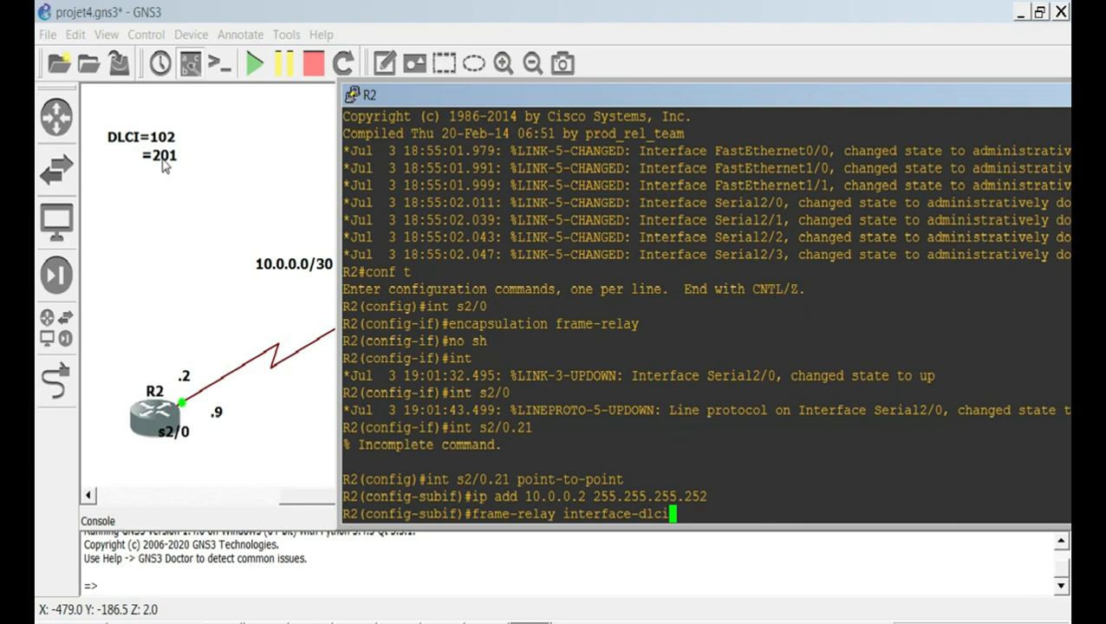
type("2")
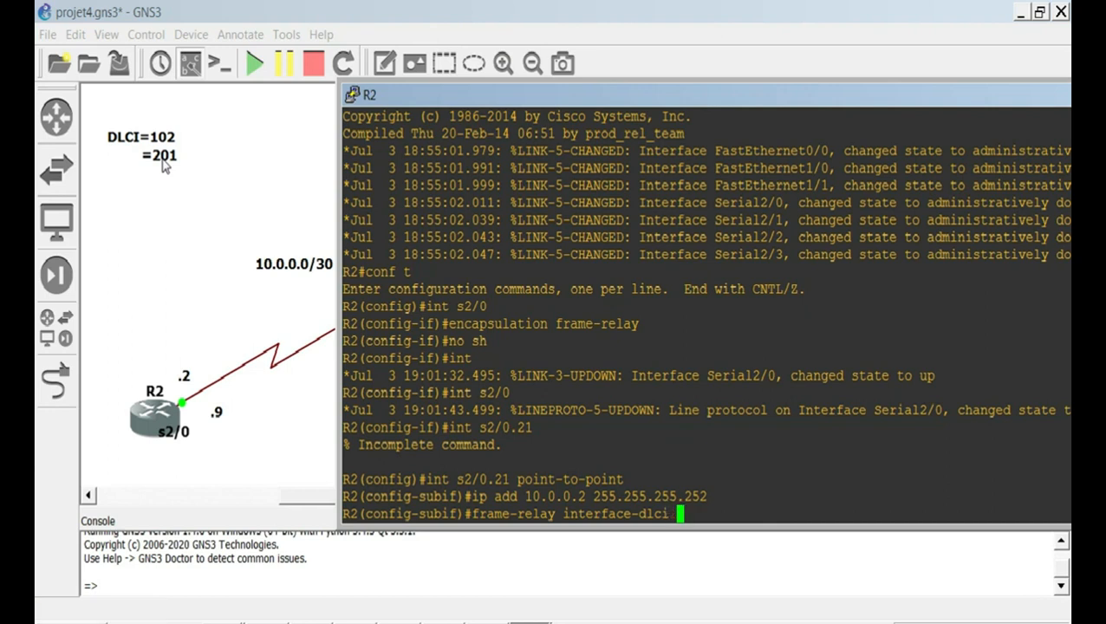
type("201")
key("Return")
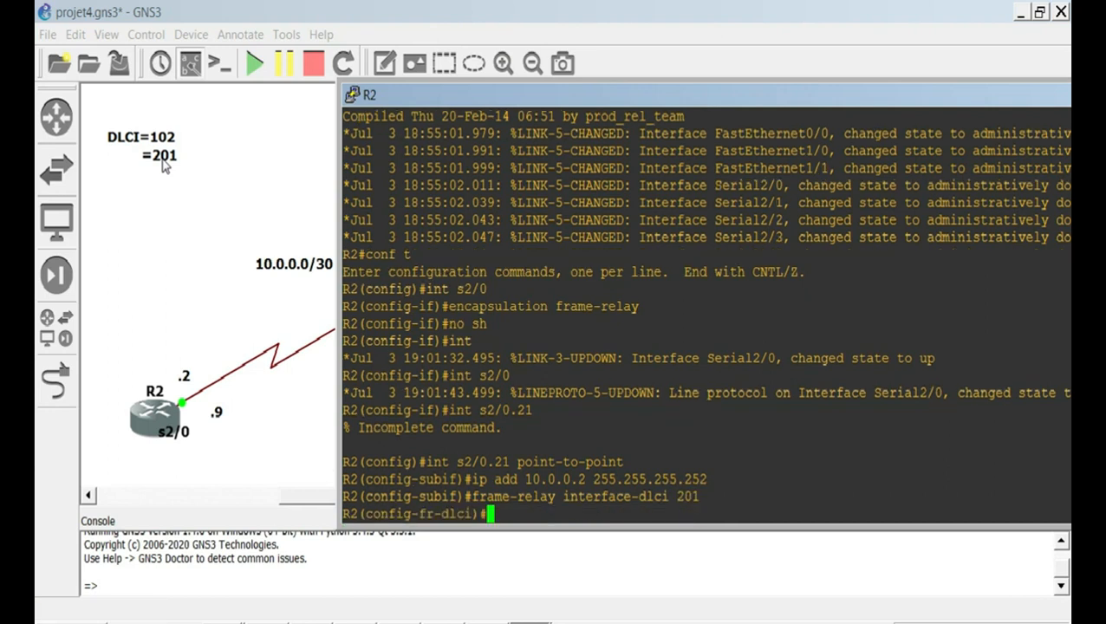
Return to global configuration mode on R2 and create point-to-point subinterface s2/0.23, reusing the earlier s2/0.21 command.
type("exit")
key("Return")
type("exit")
key("Return")
key("Up")
key("Up")
key("Up")
key("Up")
key("Up")
key("Left")
key("Left")
key("Left")
key("Left")
key("Left")
key("Left")
key("Left")
key("Left")
key("Left")
key("Left")
key("Left")
key("Left")
key("Left")
key("Left")
key("Left")
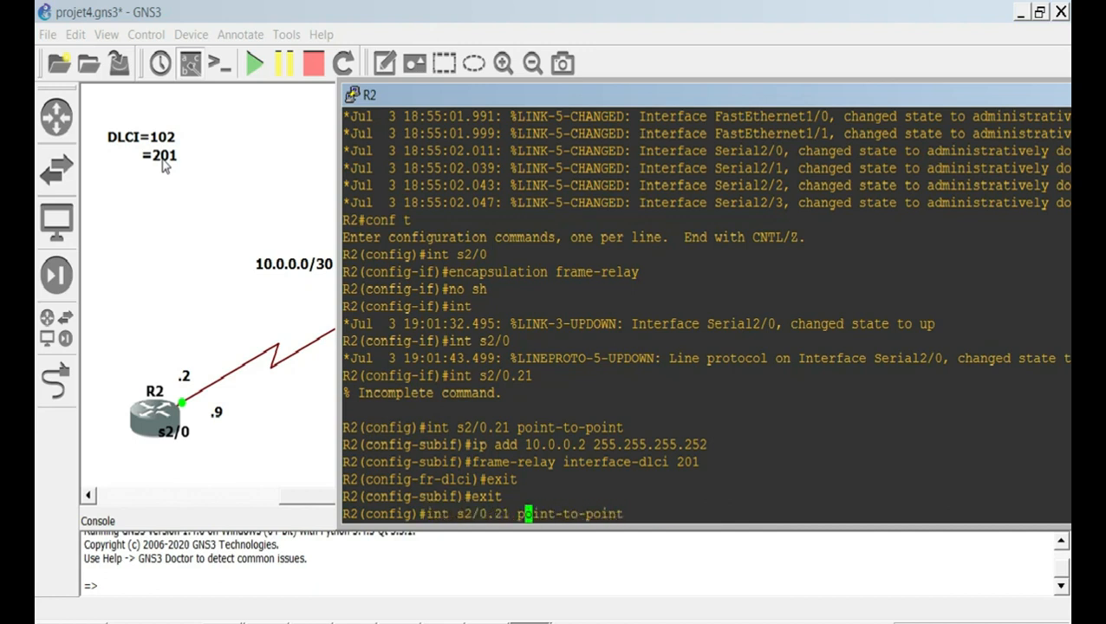
key("Left")
key("Delete")
type("3")
key("Return")
Assign IP address 10.0.0.9 with mask 255.255.255.252 to R2's subinterface s2/0.23, reusing the earlier address command.
key("Up")
key("Up")
key("Up")
key("Up")
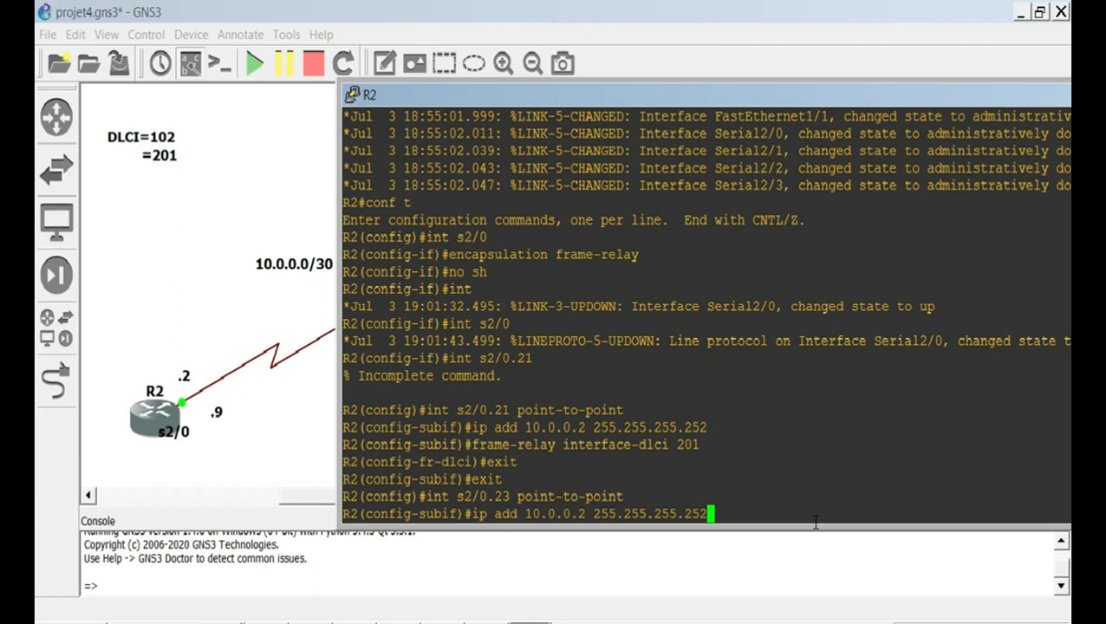
left_click_drag(817, 100, 1041, 330)
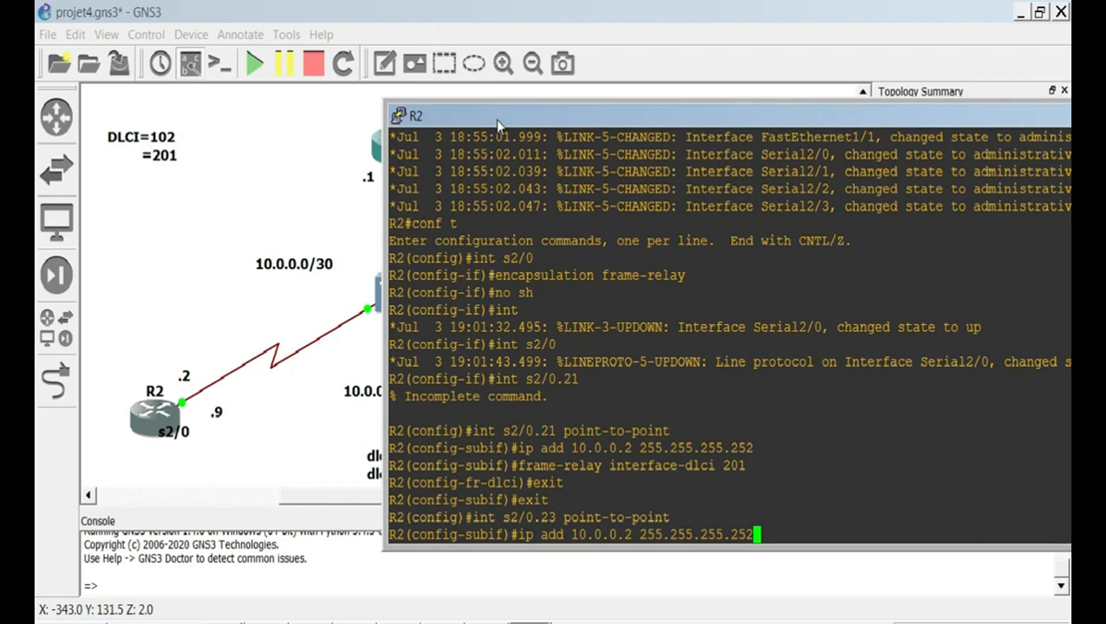
key("Left")
key("Left")
key("Left")
key("Left")
key("Left")
key("Left")
key("Left")
key("Left")
key("Left")
key("Left")
key("Left")
key("Left")
key("Left")
key("Left")
key("Left")
key("Left")
key("Left")
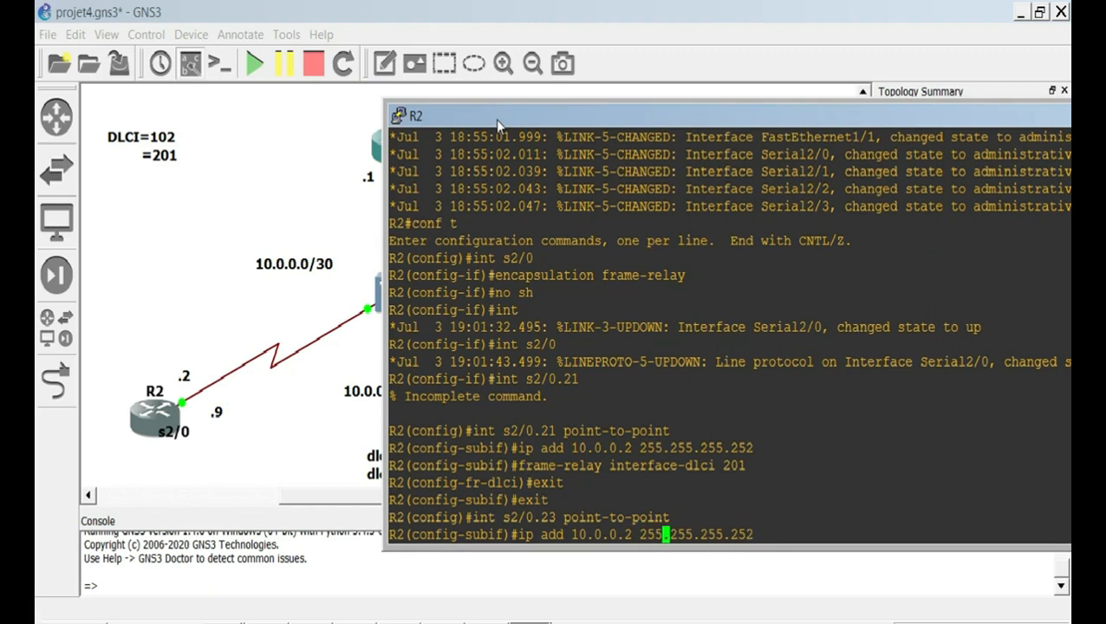
key("Delete")
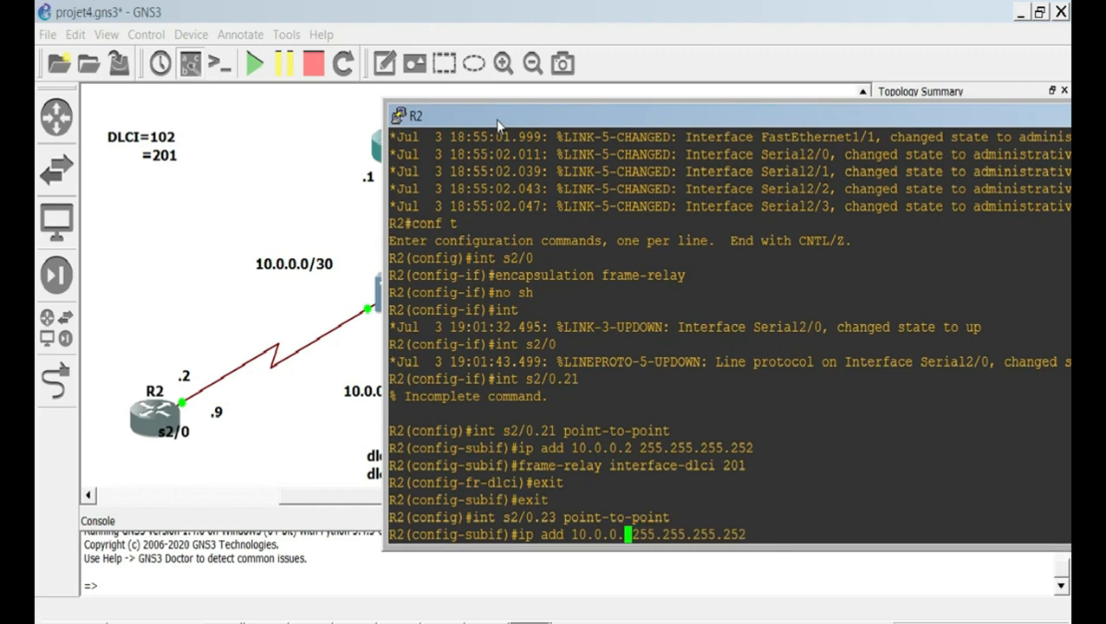
type("9")
key("Return")
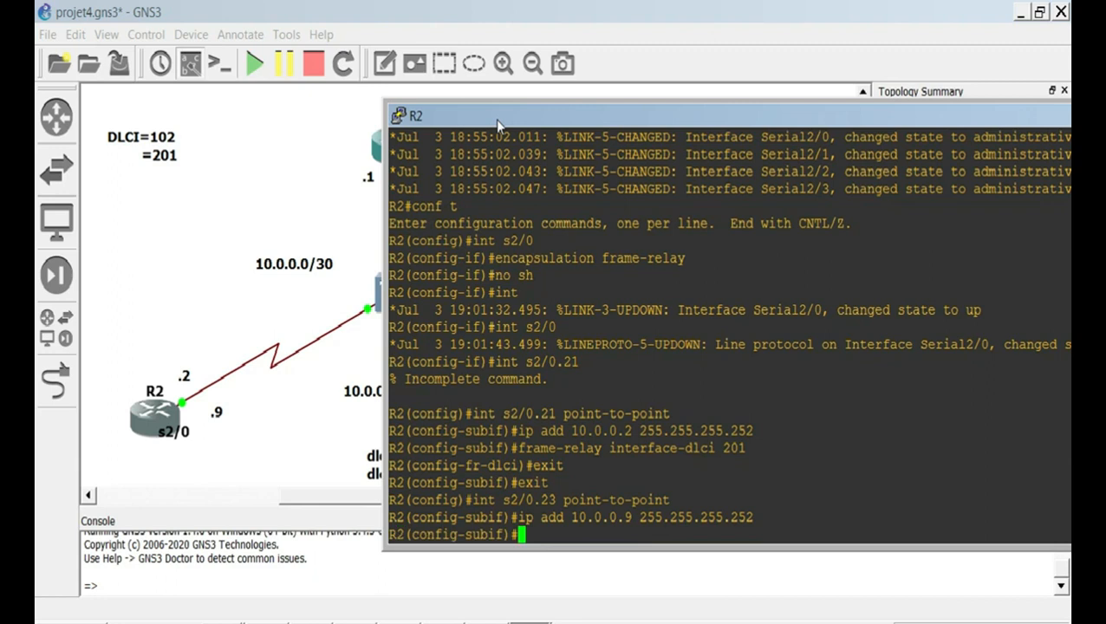
Assign DLCI 203 to R2's subinterface s2/0.23, reusing the earlier DLCI command, and end the configuration session.
key("Up")
key("Up")
key("Up")
key("Up")
key("Up")
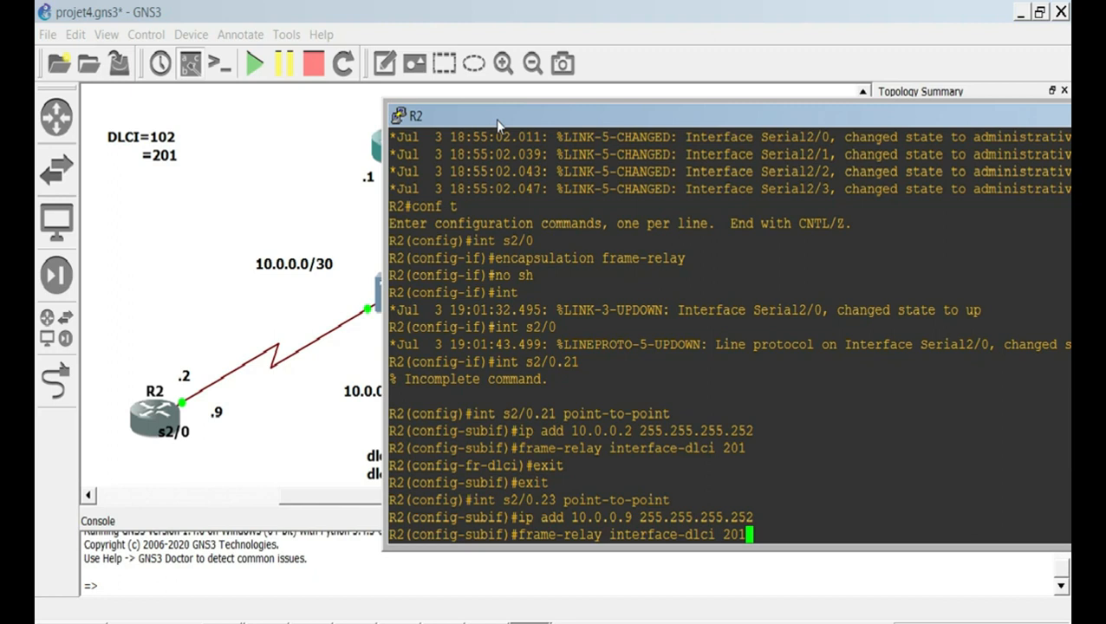
key("BackSpace")
type("3")
key("Return")
type("end")
key("Return")
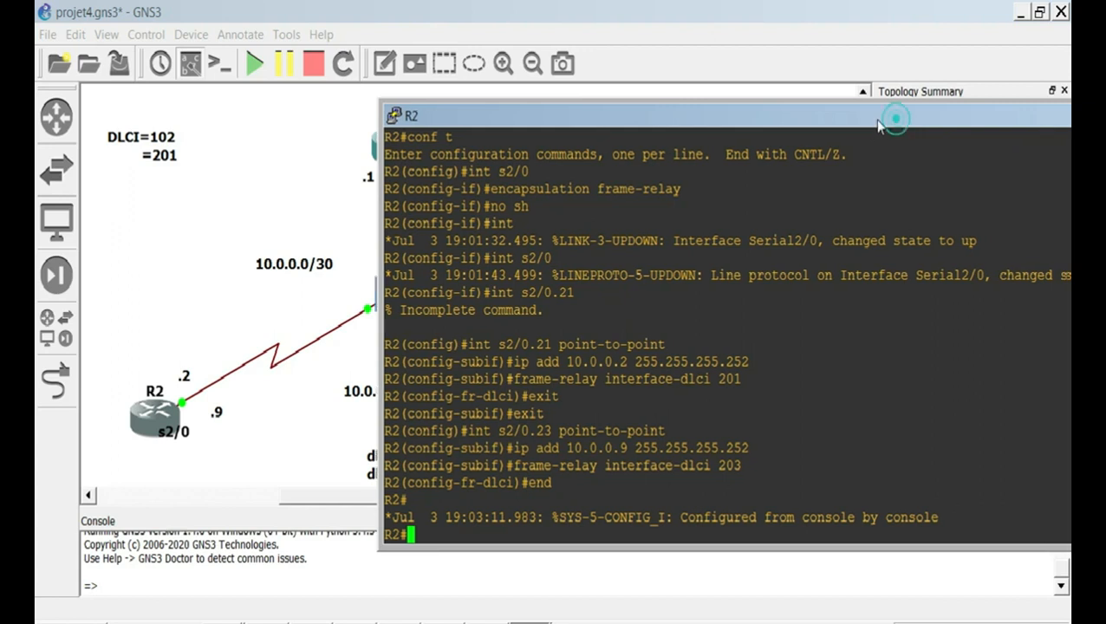
Put R2's console away, open R3's console and enter global configuration mode.
left_click_drag(893, 117, 685, 136)
left_click(980, 135)
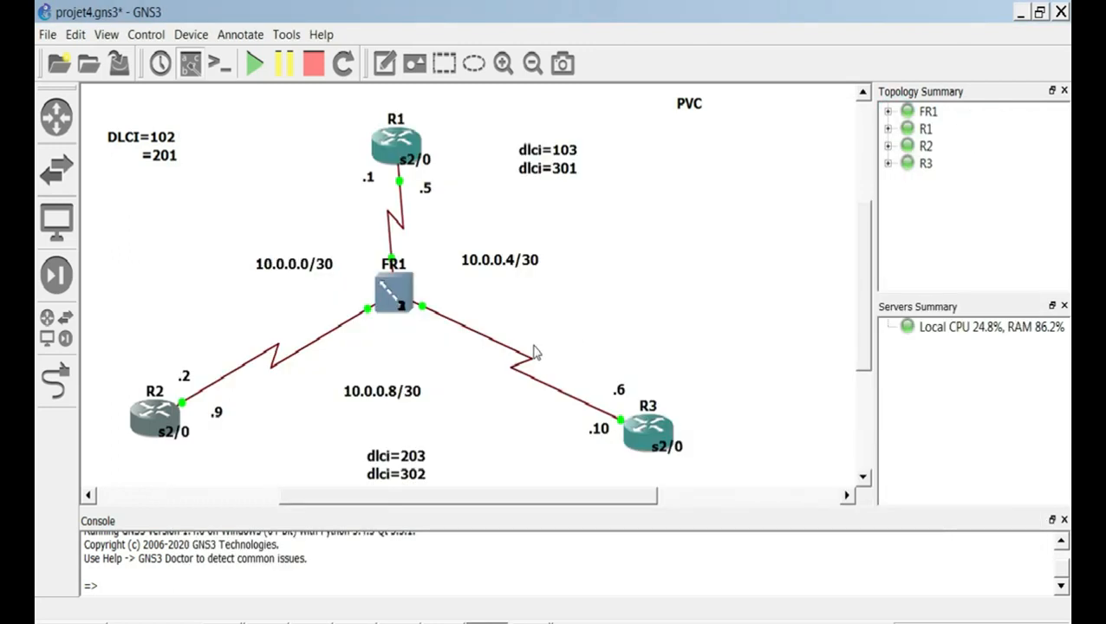
double_click(646, 433)
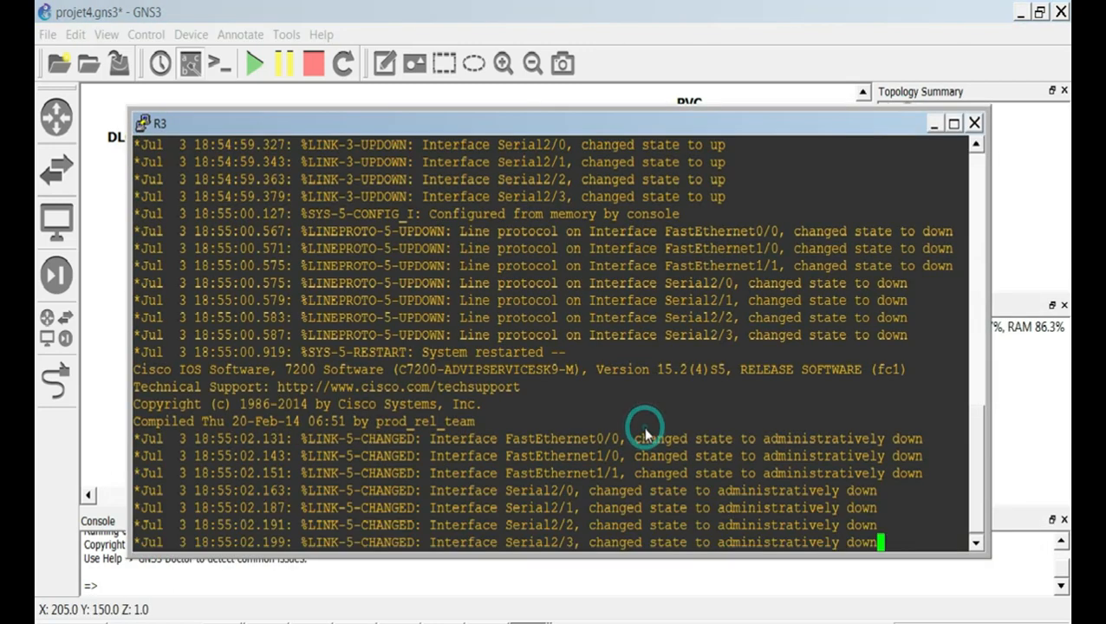
type("conf t")
key("Return")
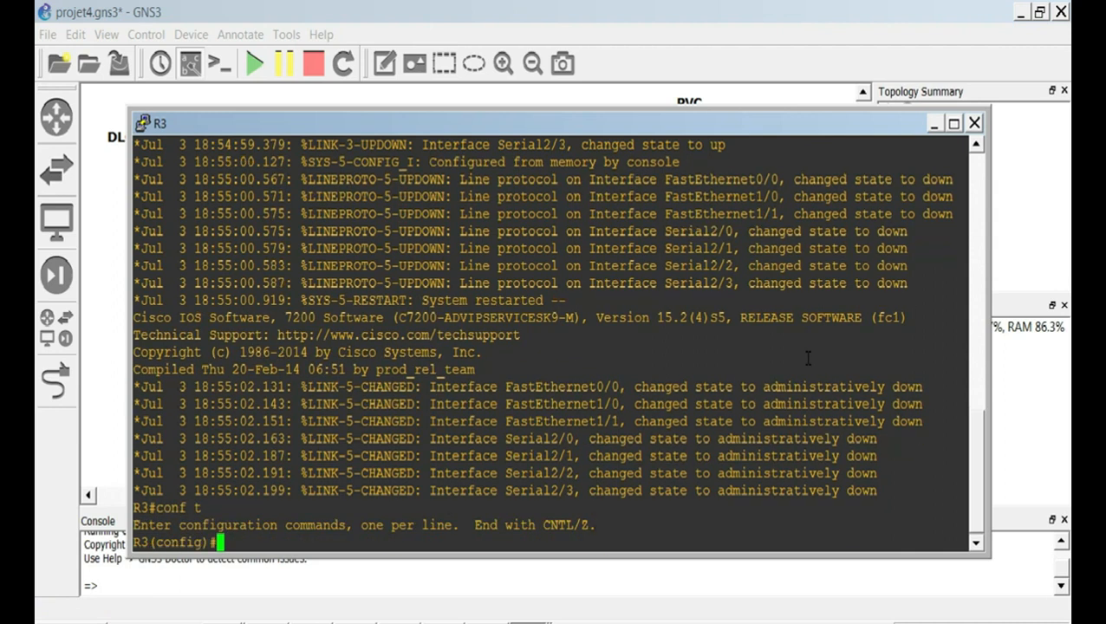
Set frame-relay encapsulation on R3's interface s2/0 and enable the interface with no shutdown.
type("s2/0")
key("Return")
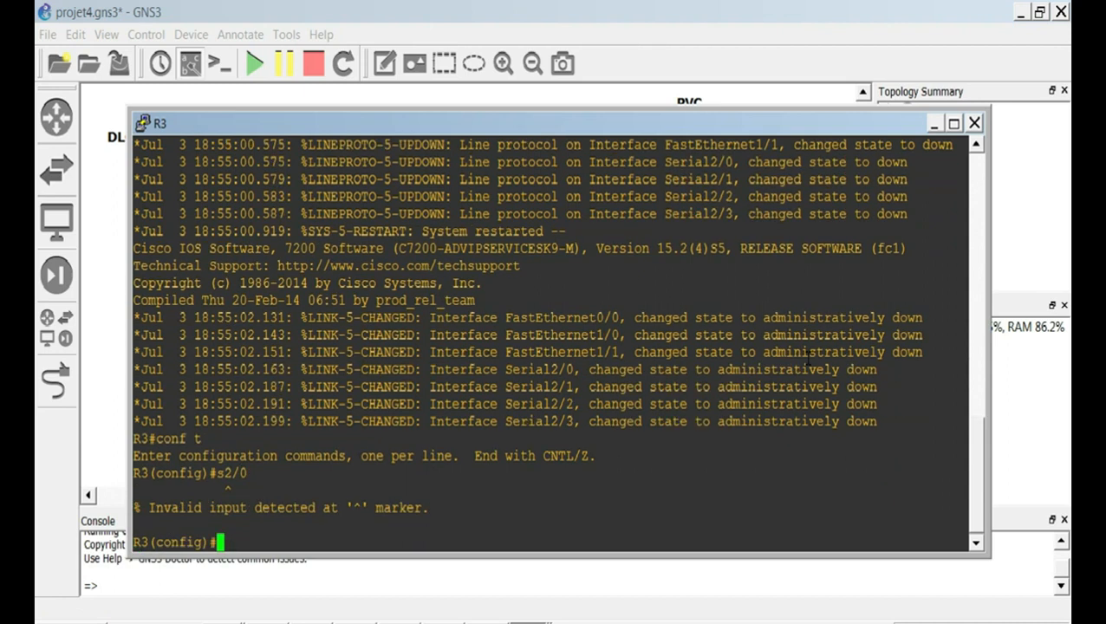
type("int s2/0")
key("Return")
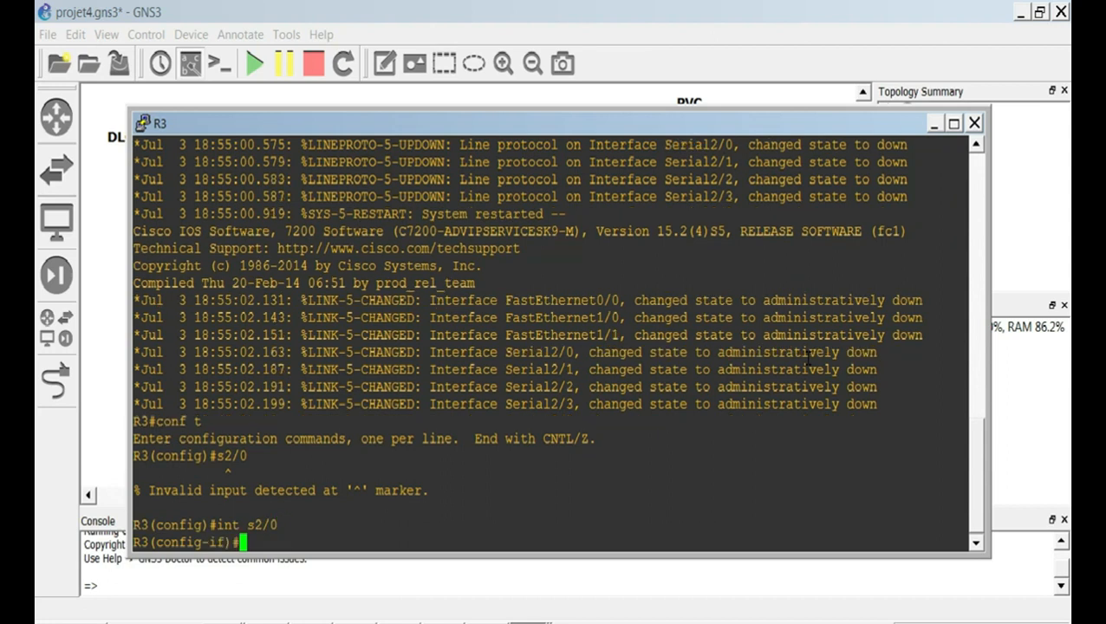
type("encapsulation frame")
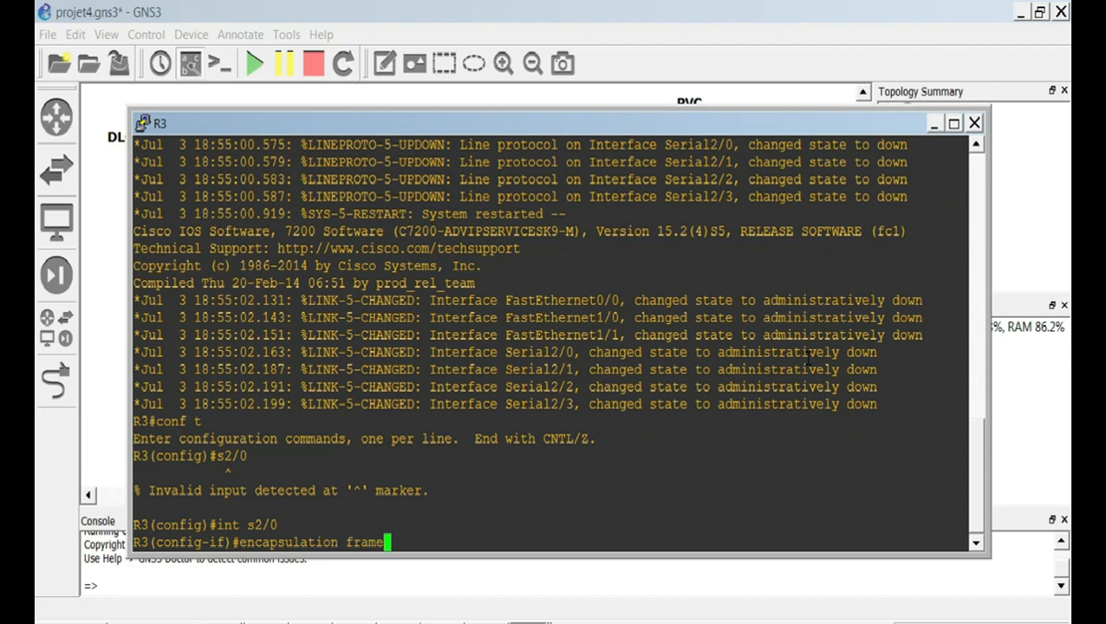
type("-relay")
key("Return")
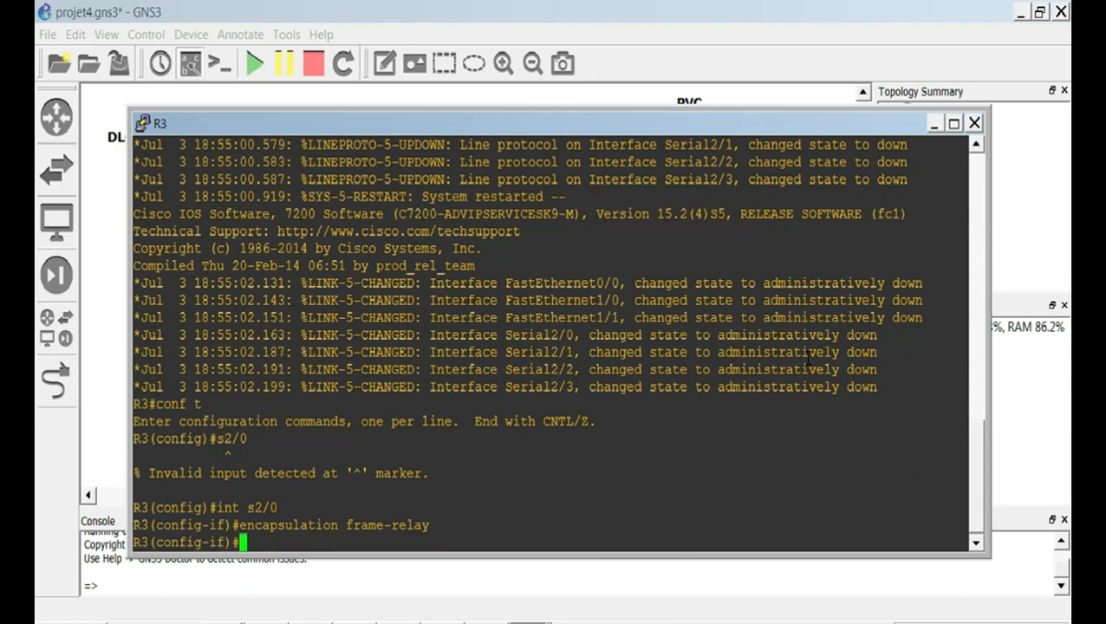
type("no sh")
key("Return")
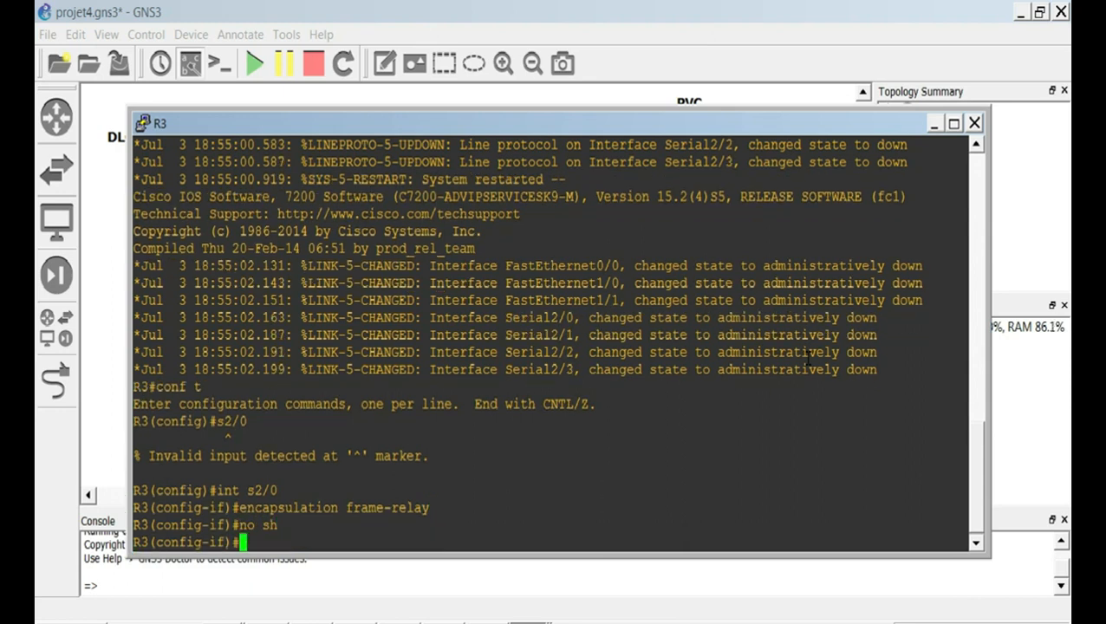
Check the topology labels around R3 and create point-to-point subinterface s2/0.31 on R3.
left_click_drag(811, 124, 769, 493)
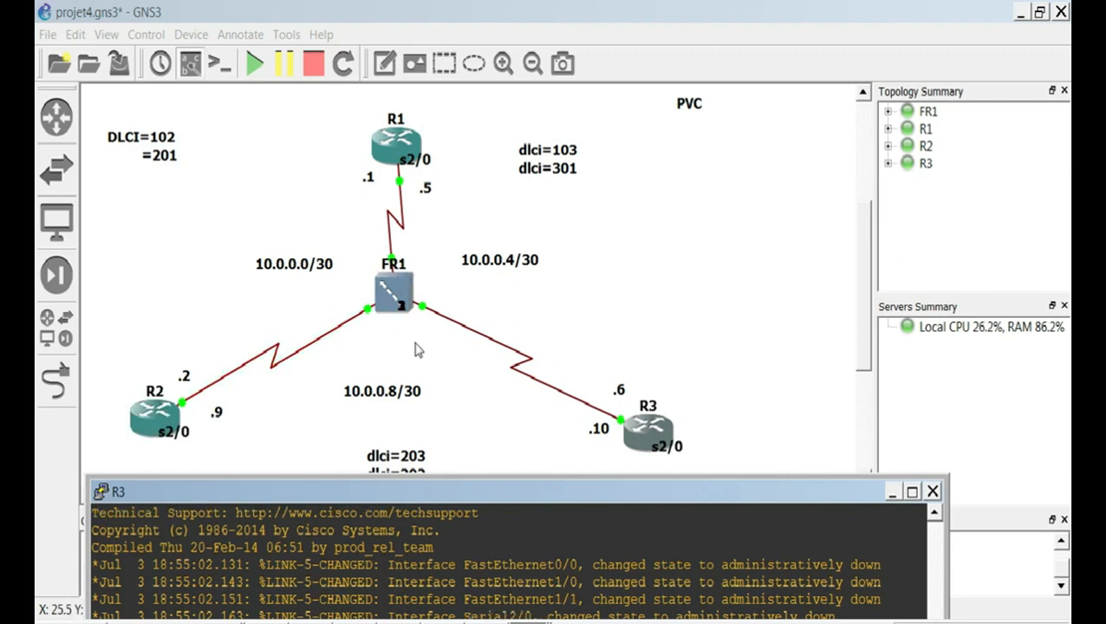
left_click_drag(458, 492, 452, 516)
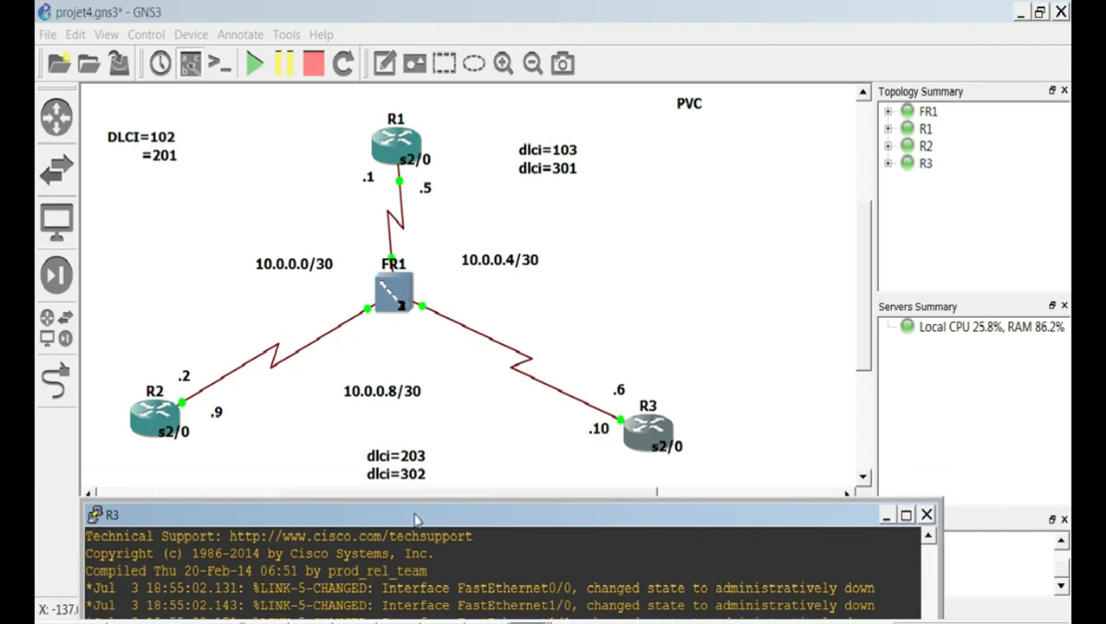
left_click_drag(414, 519, 458, 8)
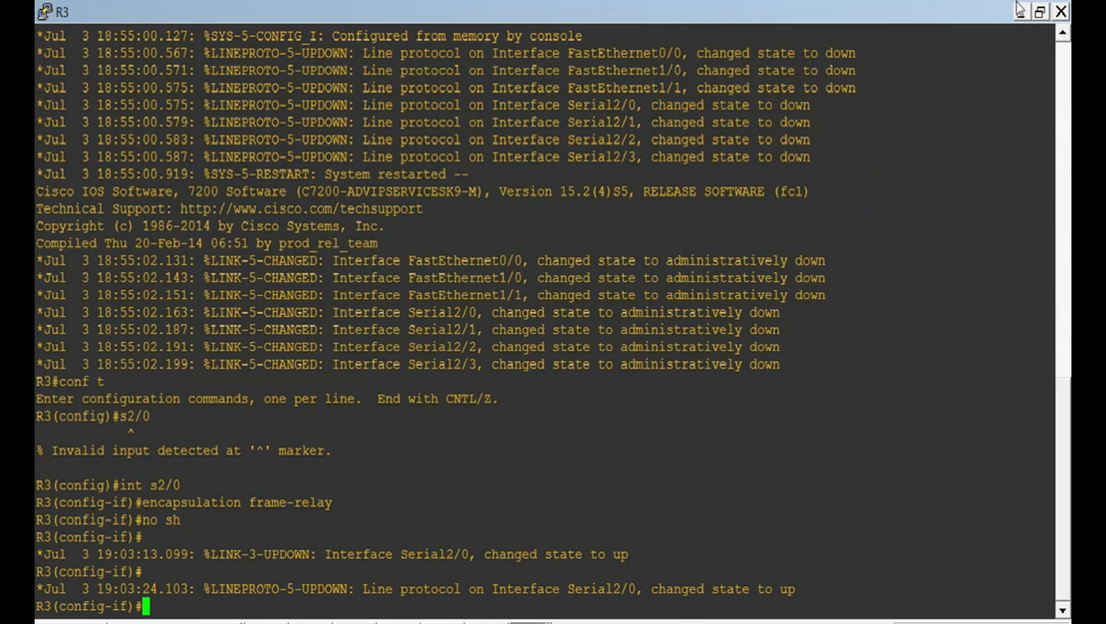
left_click(1040, 14)
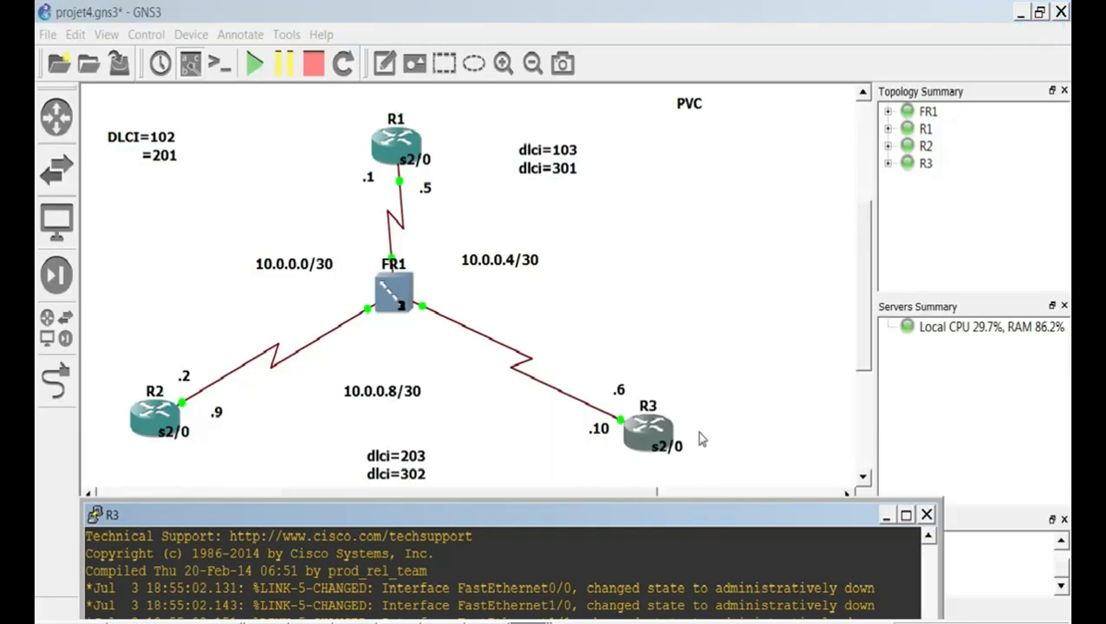
left_click_drag(552, 520, 637, 102)
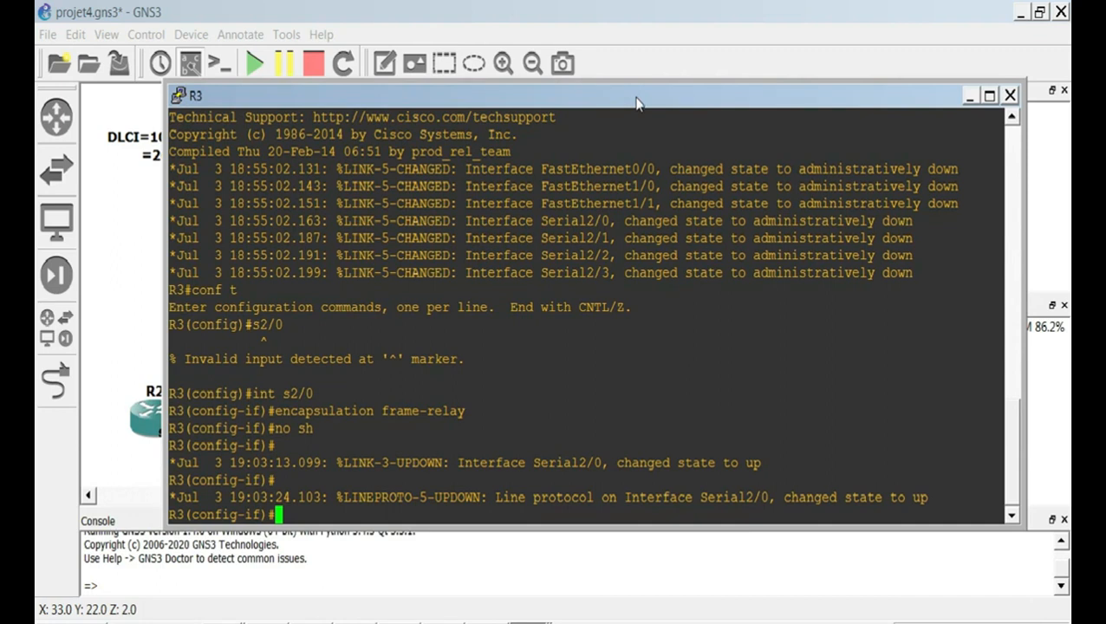
type("int s2/0.")
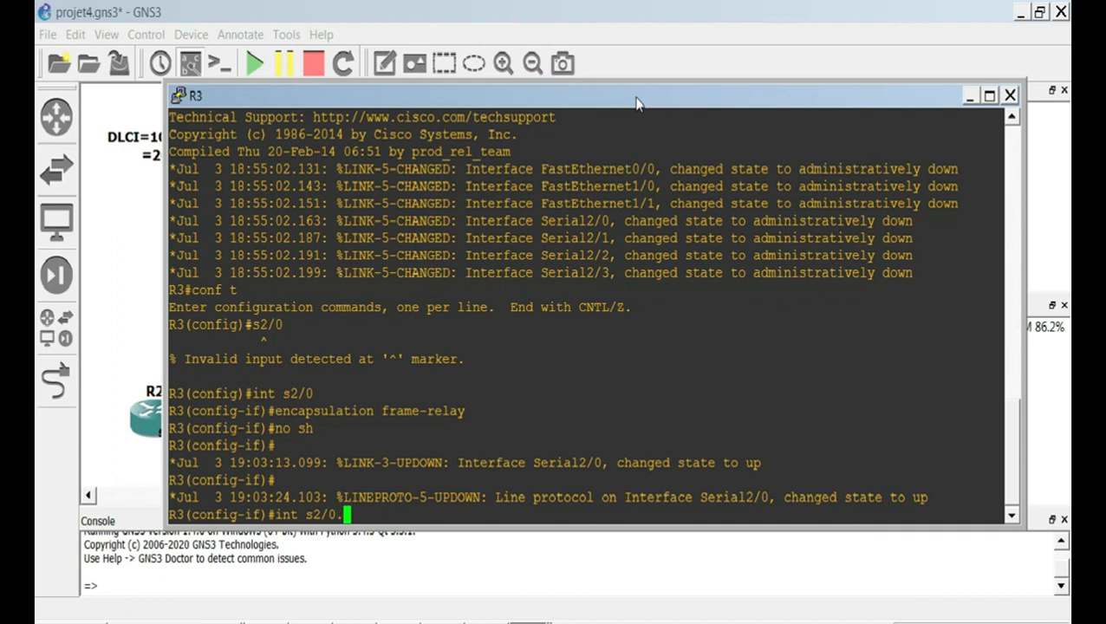
type("31 point-")
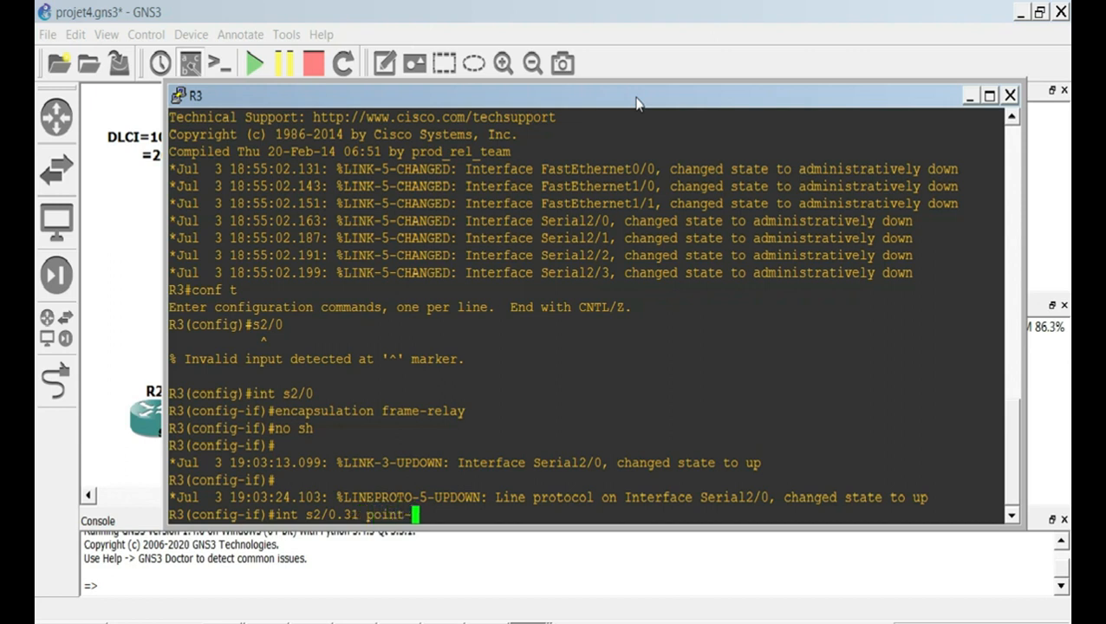
type("to-point")
key("Return")
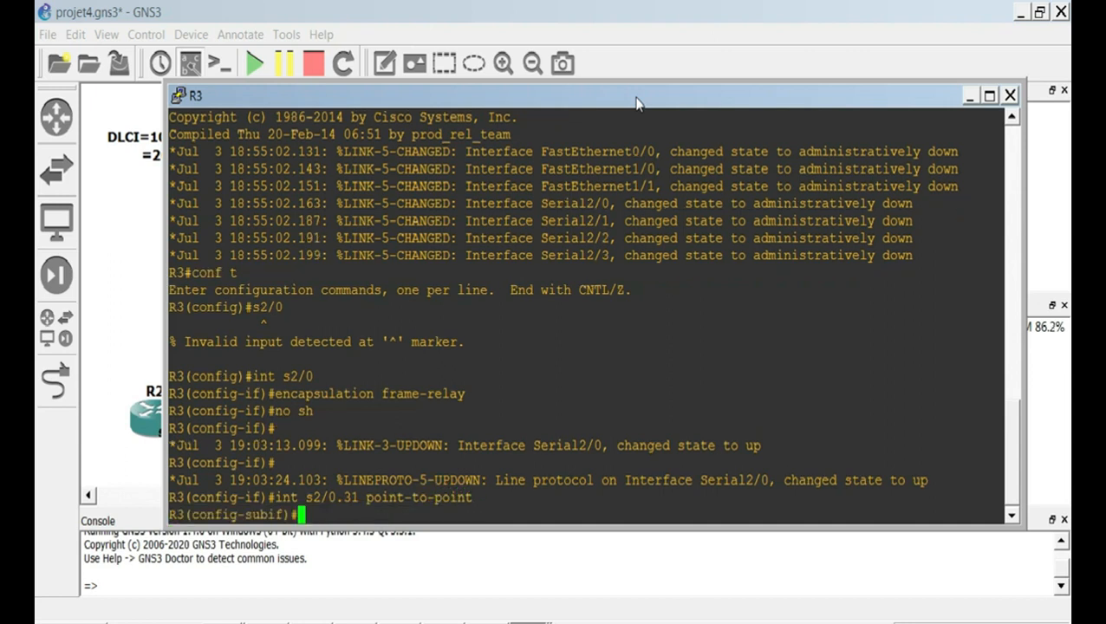
Begin the ip add command for R3's subinterface s2/0.31 with 10, checking R3's address label in the topology.
type("ip add")
left_click_drag(798, 92, 643, 482)
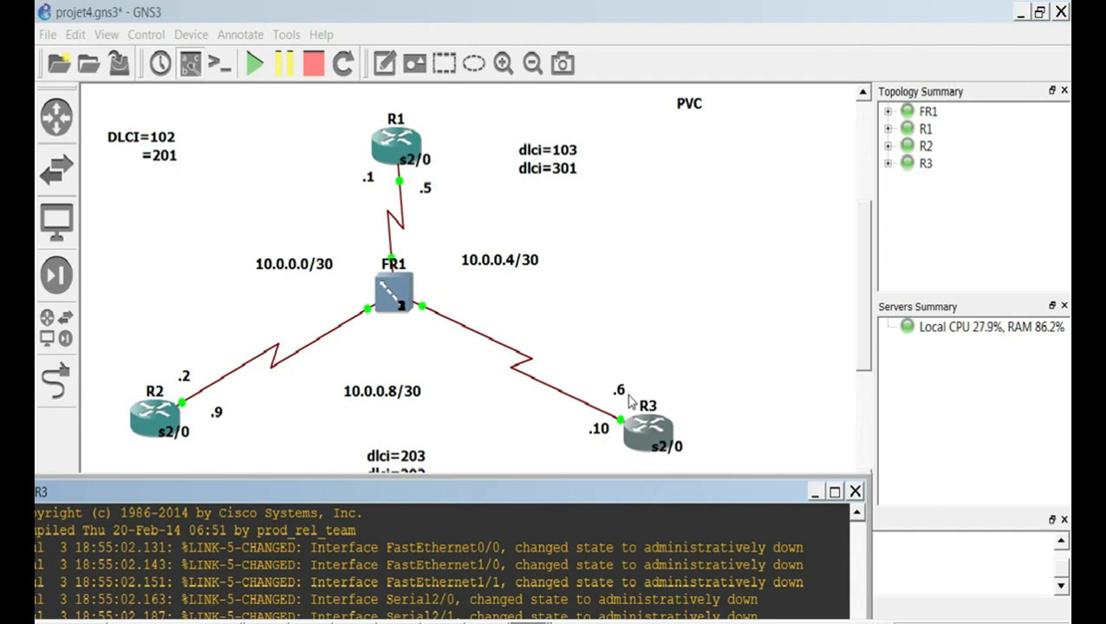
double_click(564, 484)
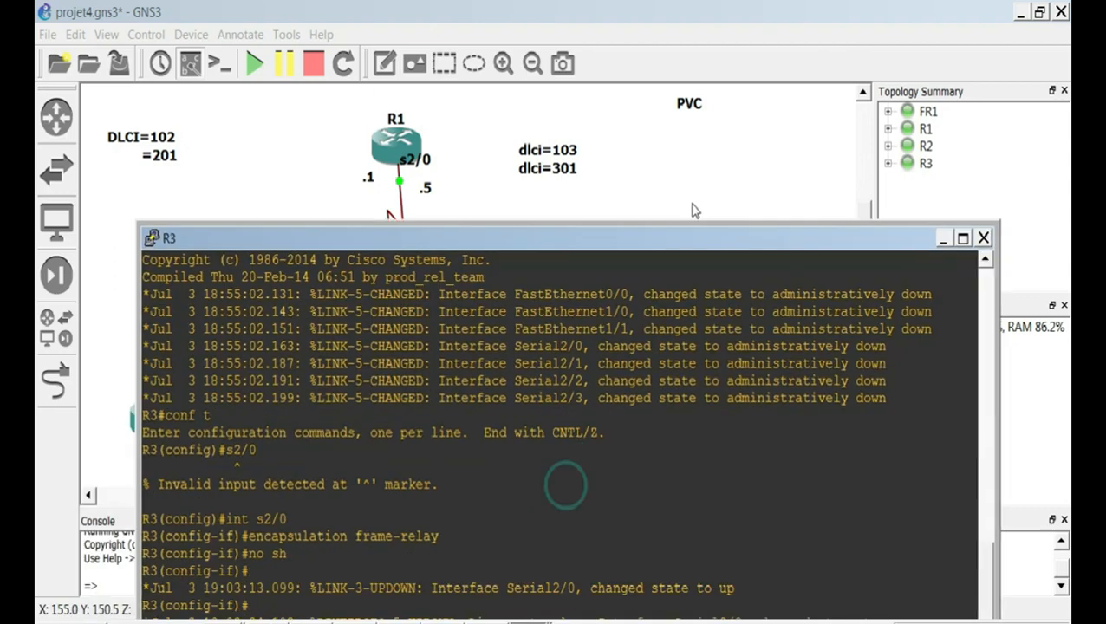
left_click_drag(695, 238, 686, 112)
type("10")
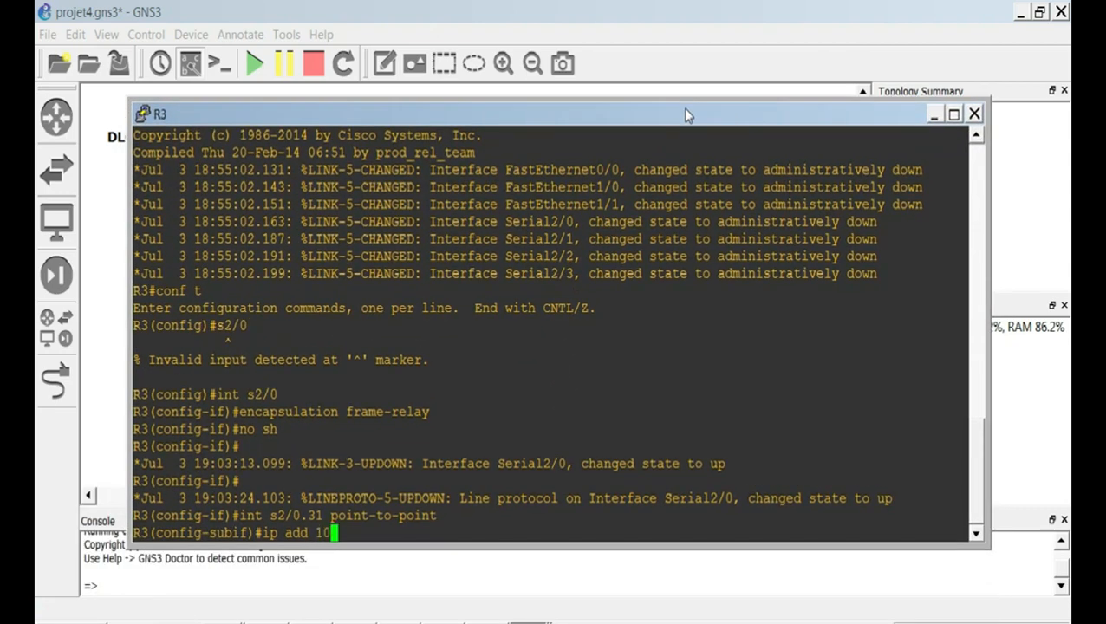
Assign IP address 10.0.0.6 with mask 255.255.255.252 to R3's subinterface s2/0.31.
type(".0.0.6 255.255.255.")
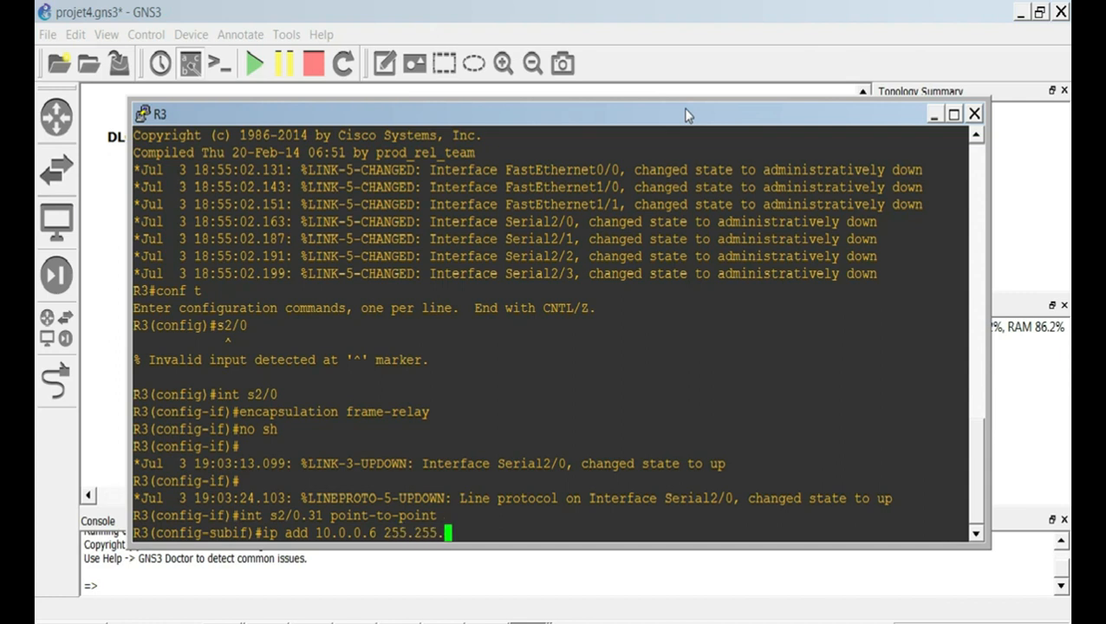
type("252")
key("Return")
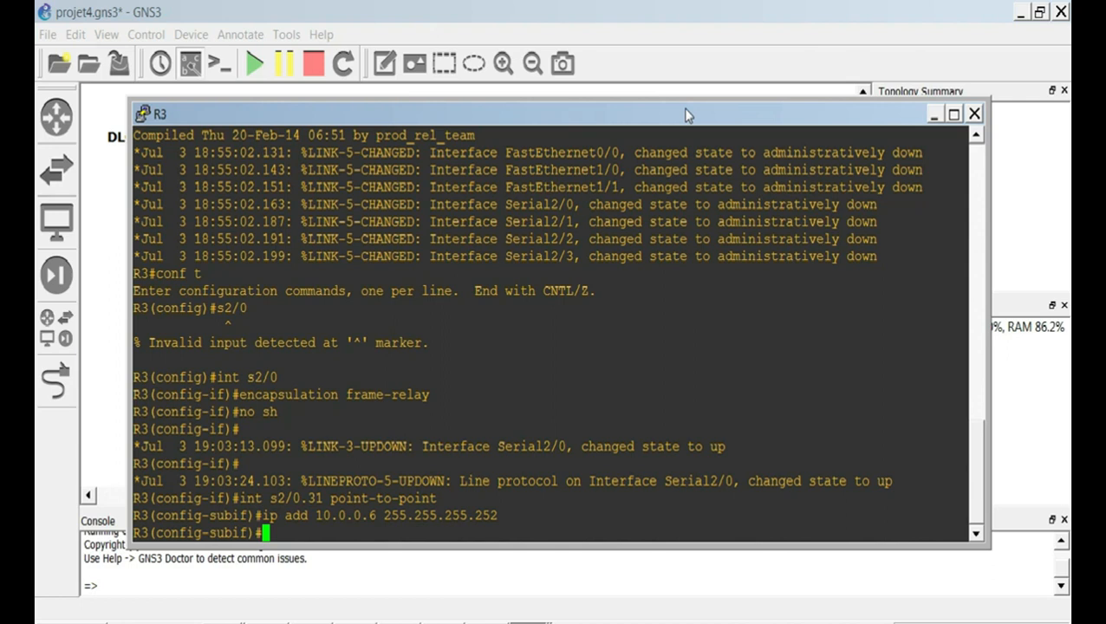
Assign Frame Relay interface DLCI 301 to R3's subinterface s2/0.31 and return to global configuration mode.
type("frame-rela")
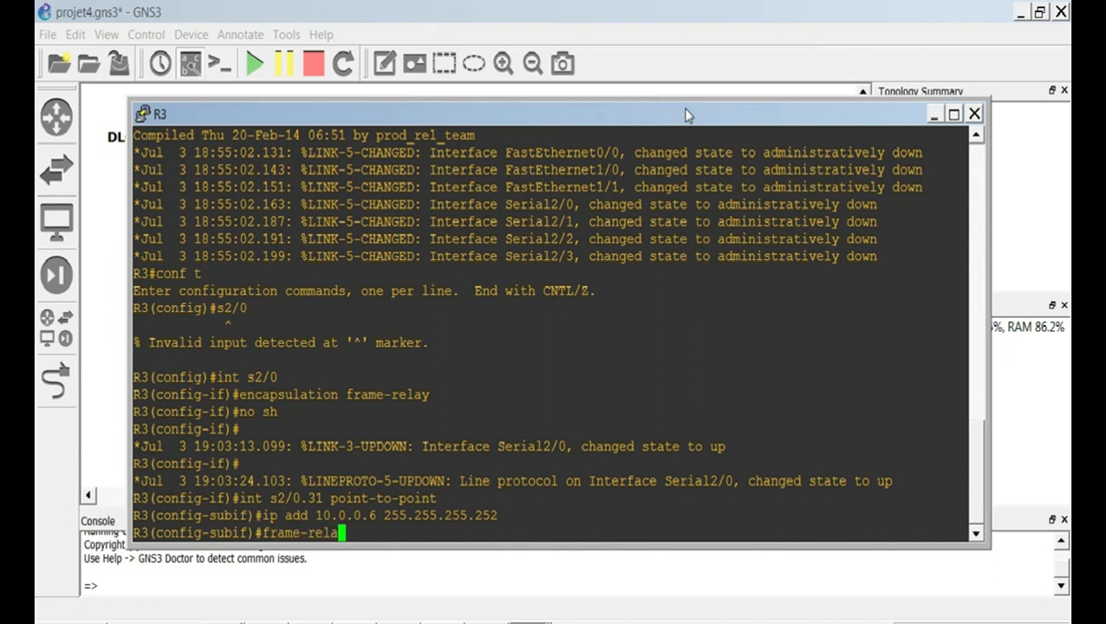
type("y interface-dlci")
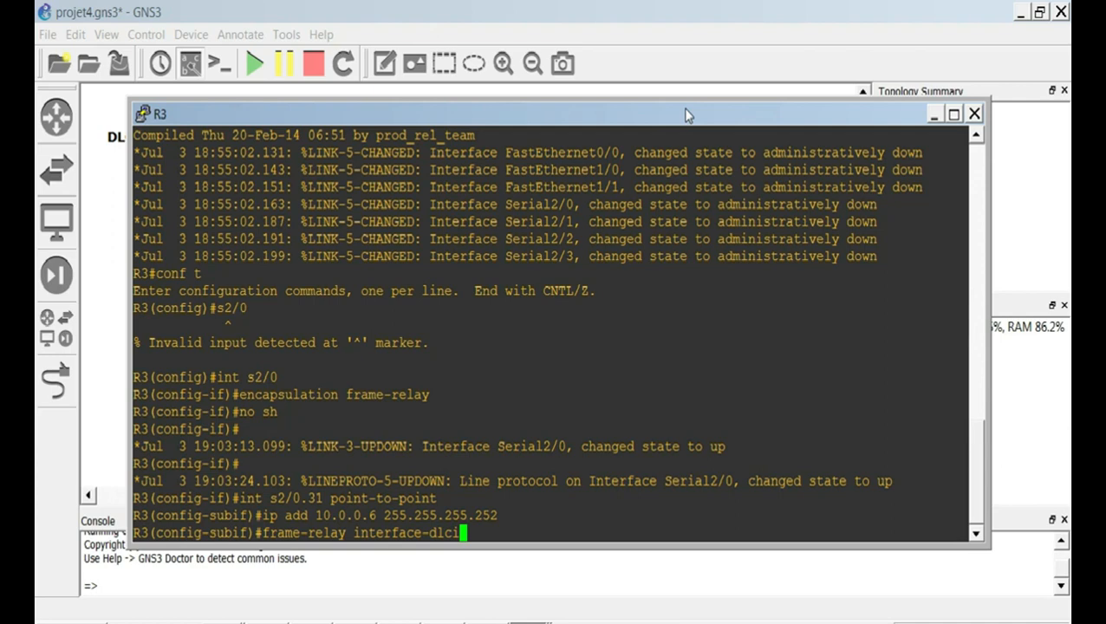
left_click_drag(745, 115, 654, 435)
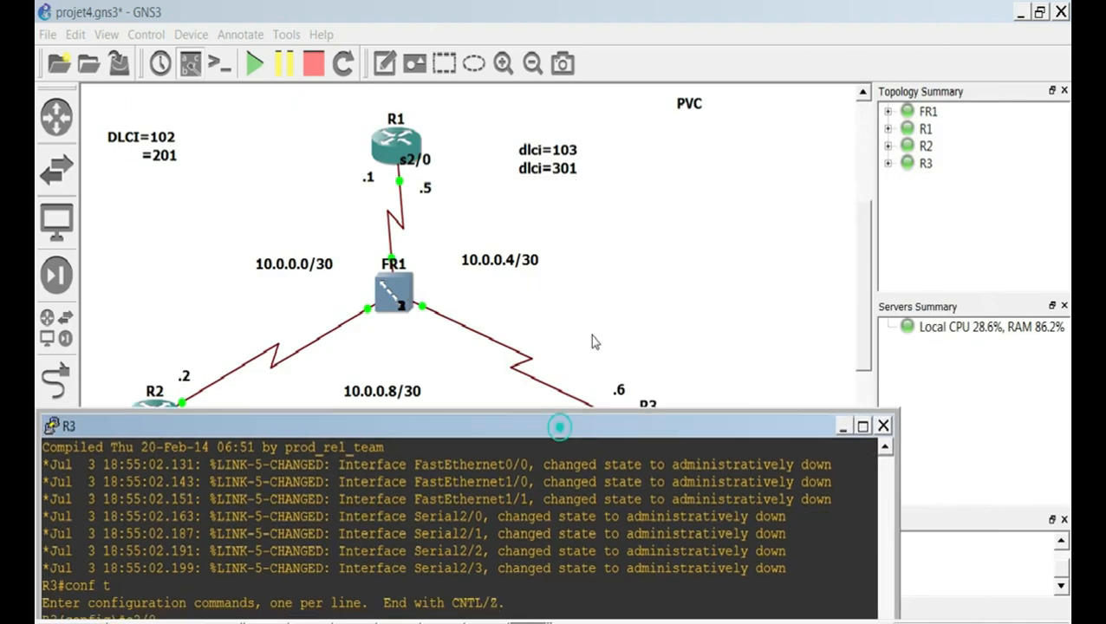
left_click_drag(558, 429, 654, 131)
type("301")
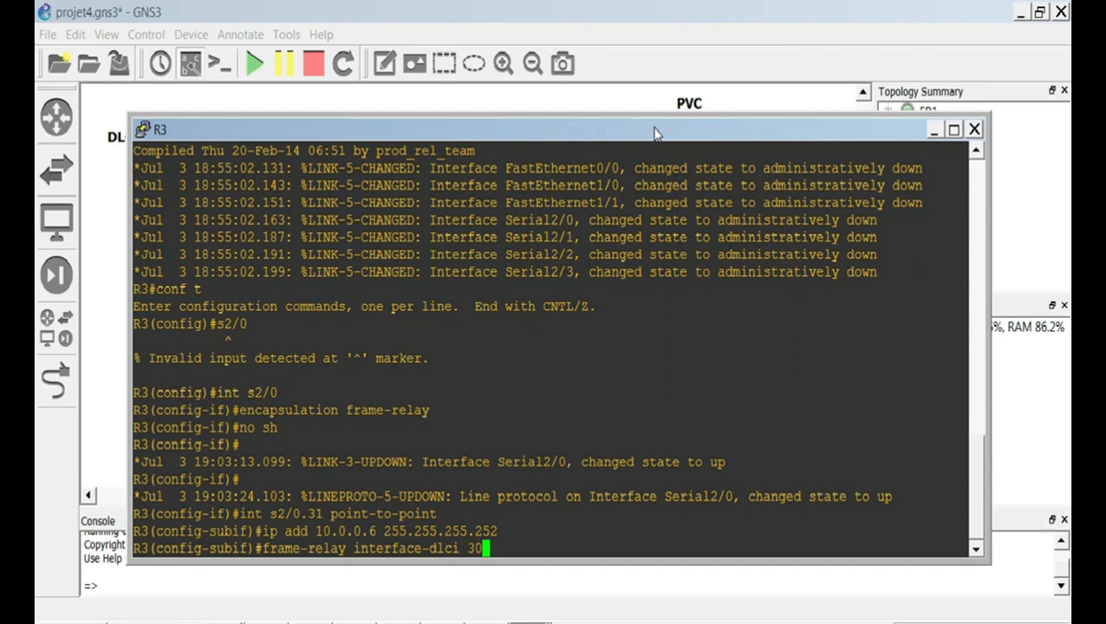
key("Return")
type("exit")
key("Return")
type("exit")
key("Return")
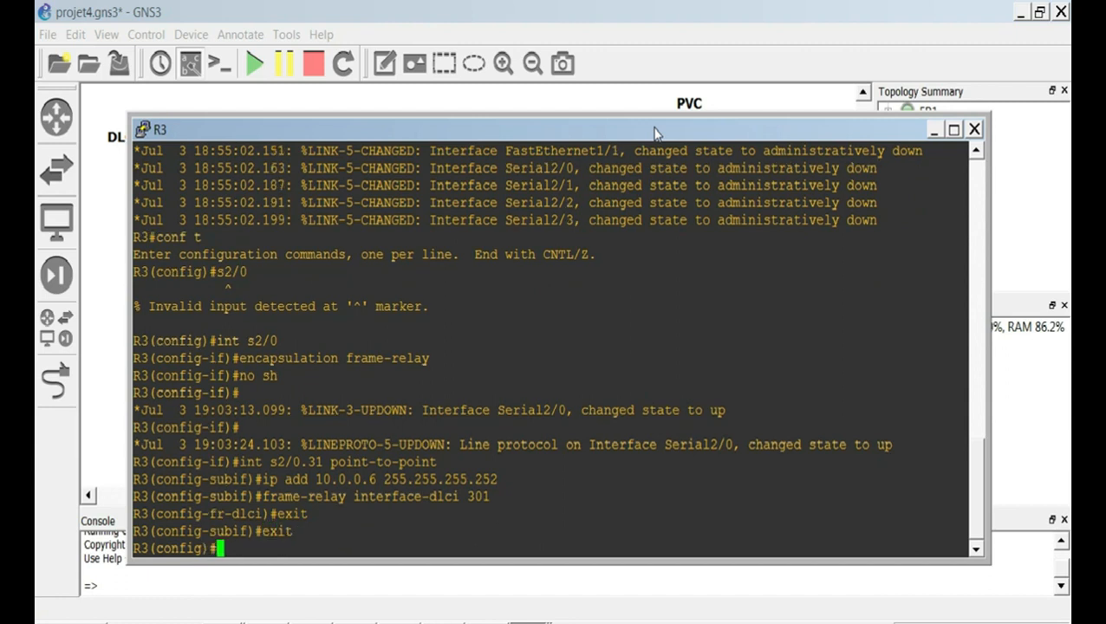
Create the point-to-point subinterface s2/0.32 on R3.
key("Up")
key("Up")
key("Up")
key("Up")
key("Up")
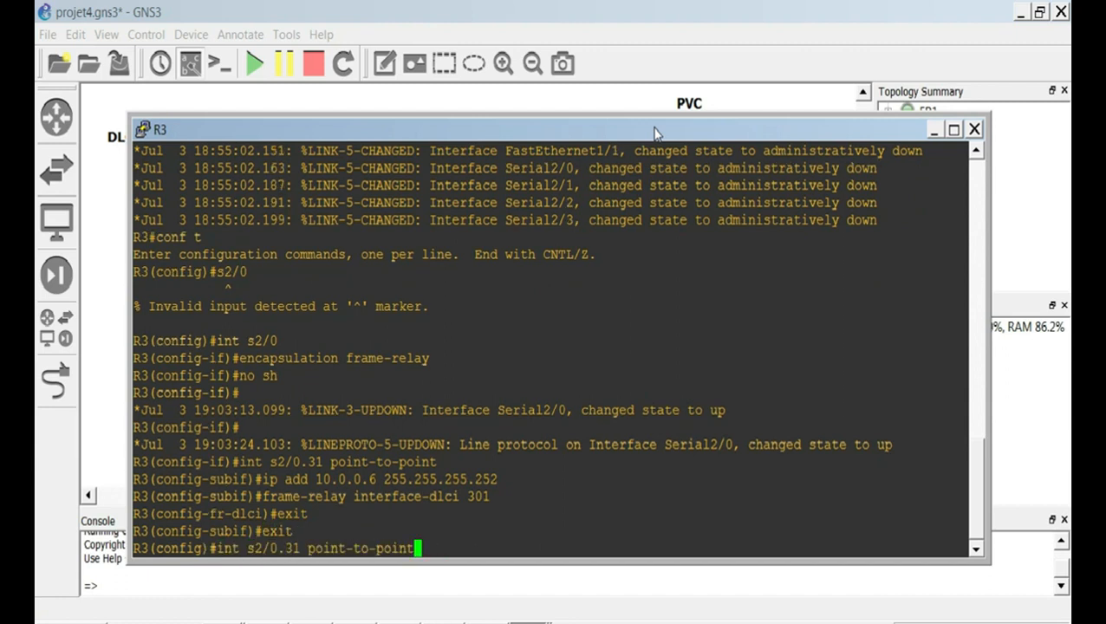
key("Left")
key("Left")
key("Left")
key("Left")
key("Left")
key("Left")
key("Left")
key("Left")
key("Left")
key("Left")
key("Left")
key("Left")
key("Left")
key("Left")
key("Left")
key("BackSpace")
type("2")
key("Return")
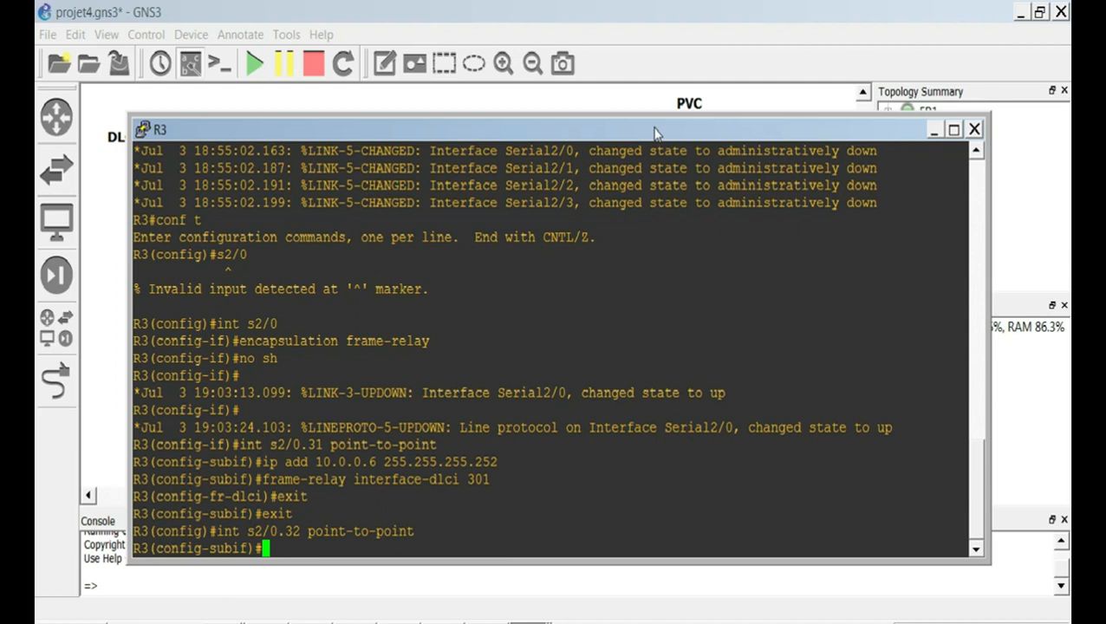
Assign IP address 10.0.0.10 with mask 255.255.255.252 to R3's subinterface s2/0.32.
key("Up")
key("Up")
key("Up")
key("Up")
key("Up")
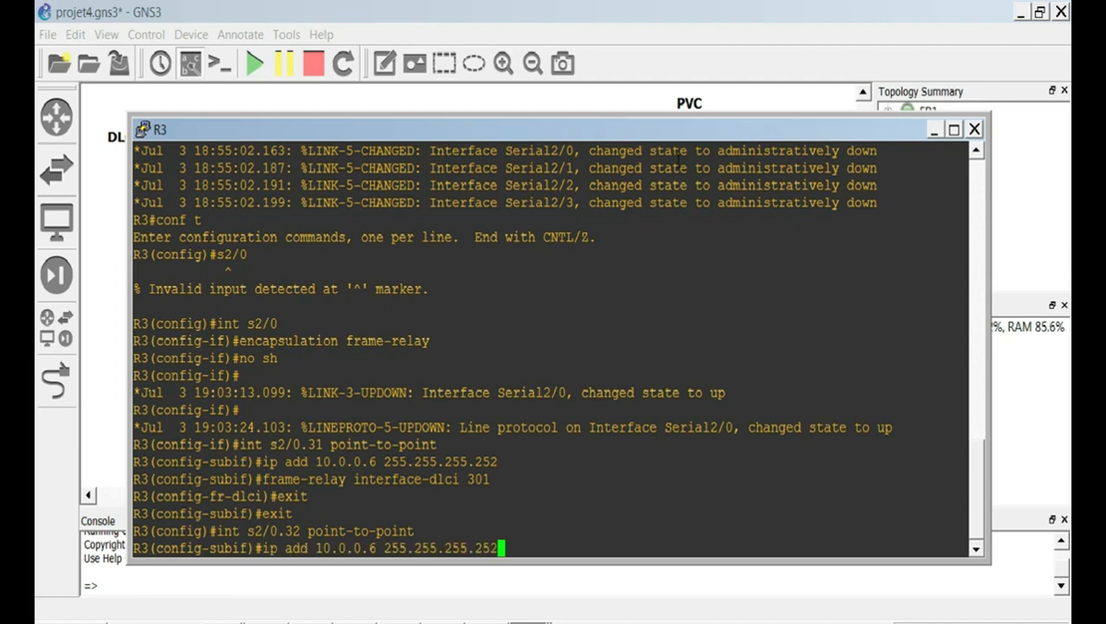
left_click_drag(685, 123, 695, 541)
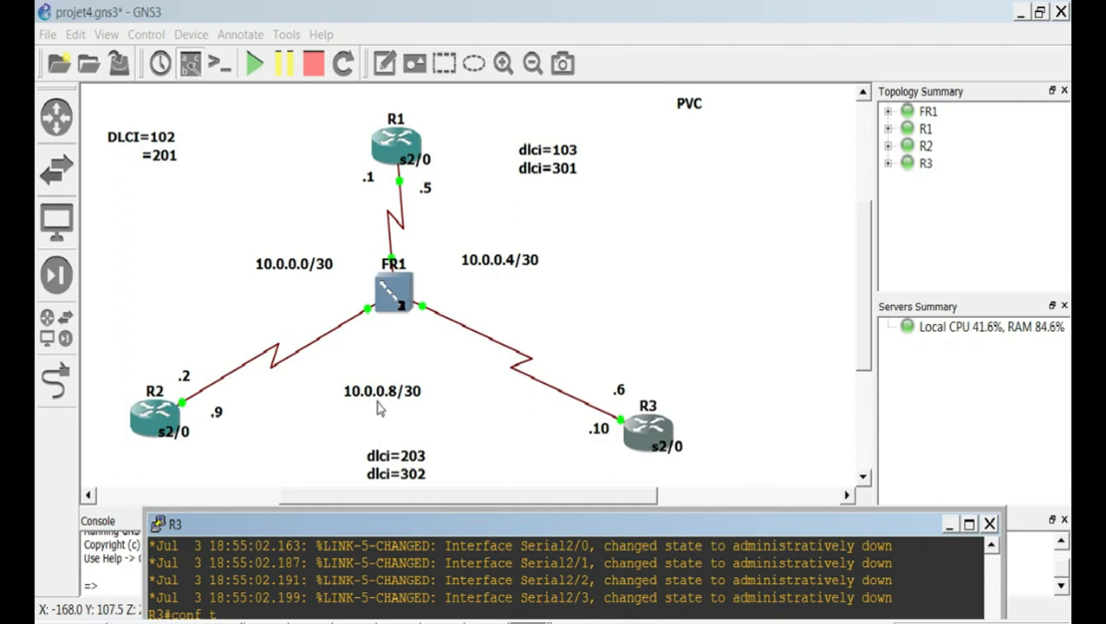
left_click_drag(423, 525, 433, 84)
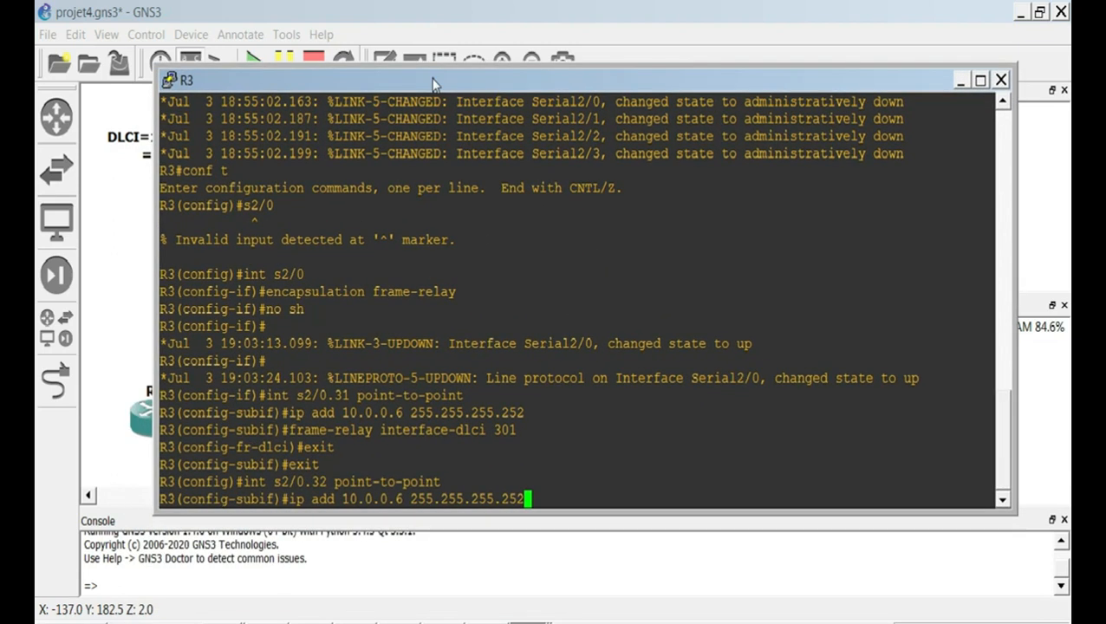
key("Left")
key("Left")
key("Left")
key("Left")
key("Left")
key("Left")
key("Left")
key("Left")
key("Left")
key("Left")
key("Left")
key("Left")
key("Left")
key("Left")
key("Left")
key("Left")
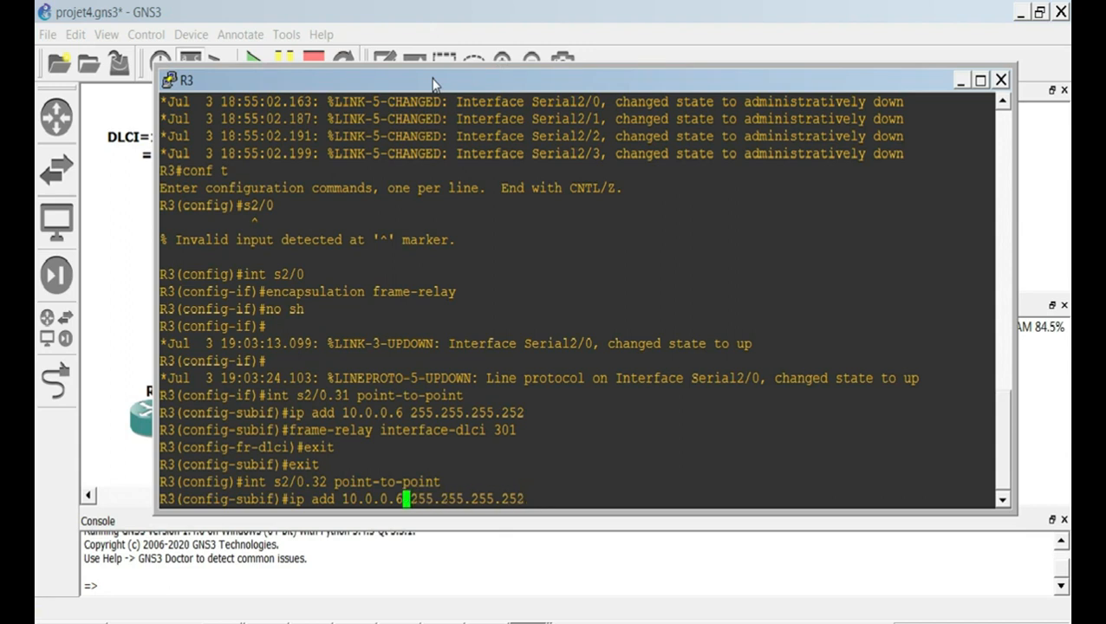
key("BackSpace")
type("10")
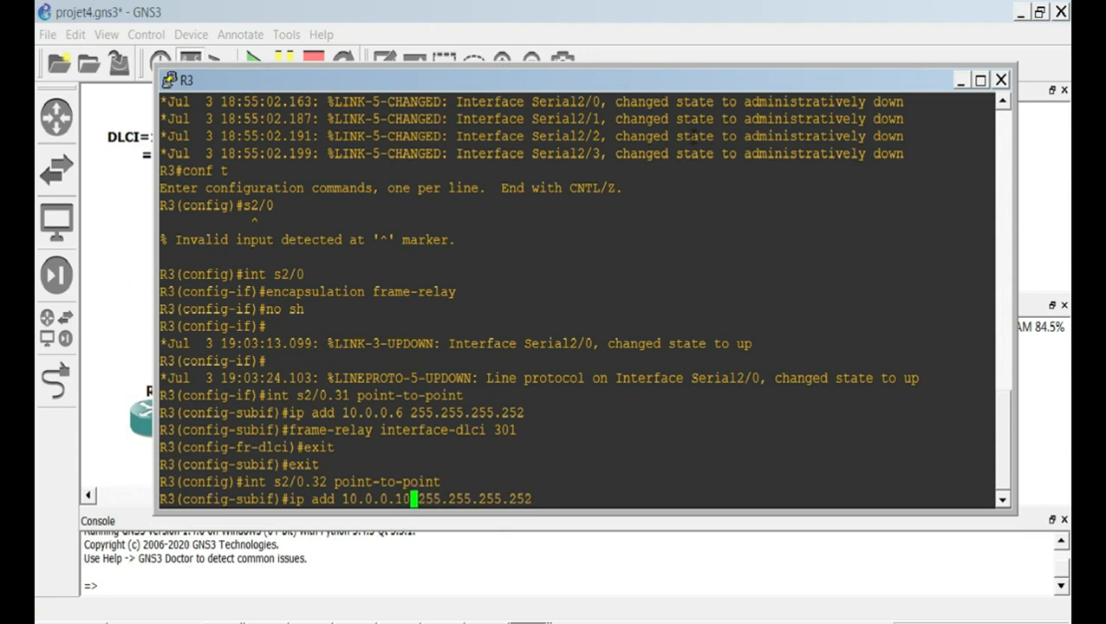
key("Return")
Assign Frame Relay interface DLCI 302 to R3's subinterface s2/0.32.
key("Up")
key("Up")
key("Up")
key("Up")
key("Up")
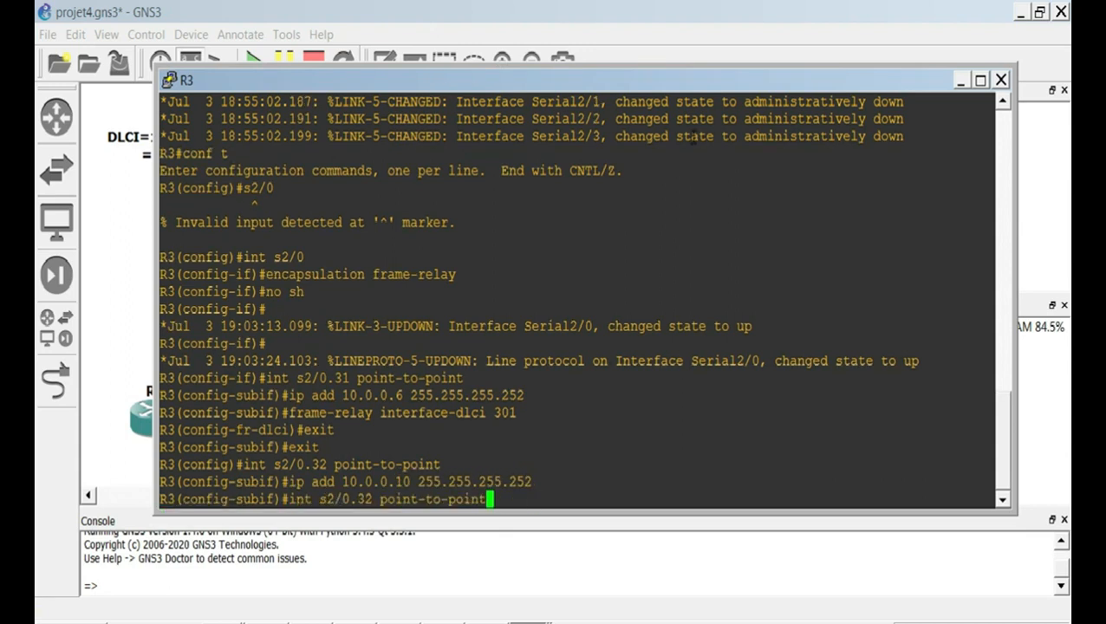
key("BackSpace")
type("2")
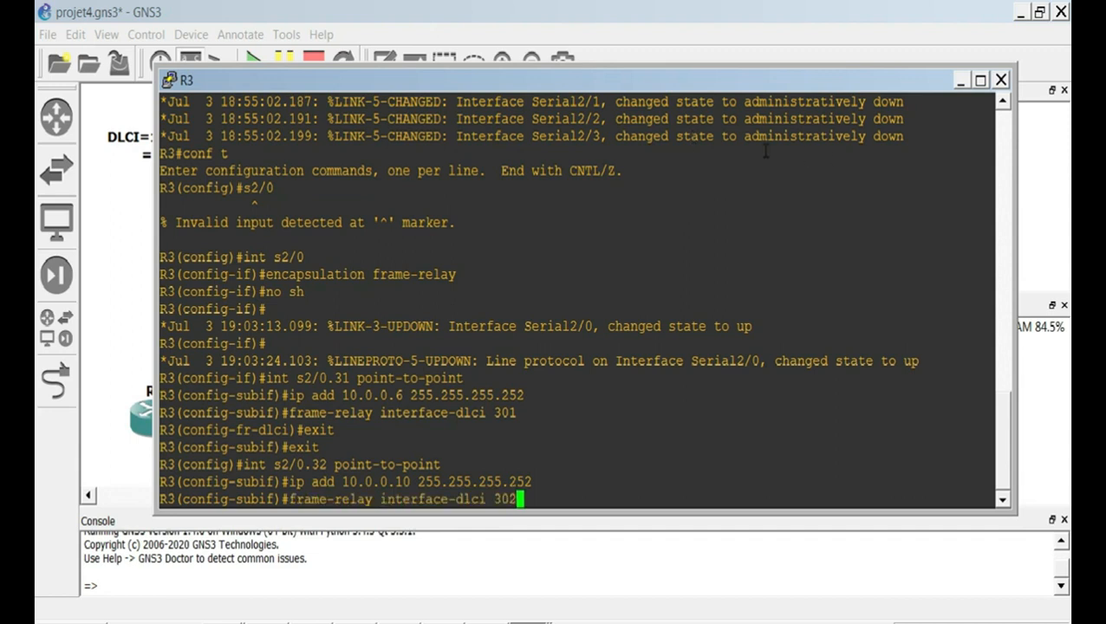
left_click_drag(711, 81, 705, 511)
left_click_drag(596, 508, 621, 79)
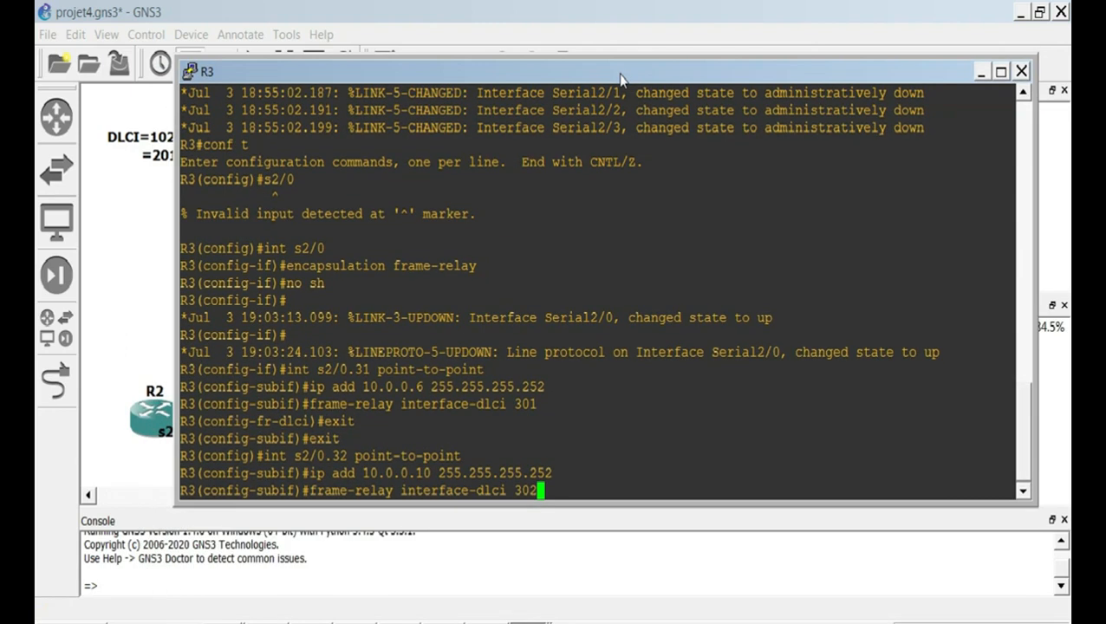
key("Return")
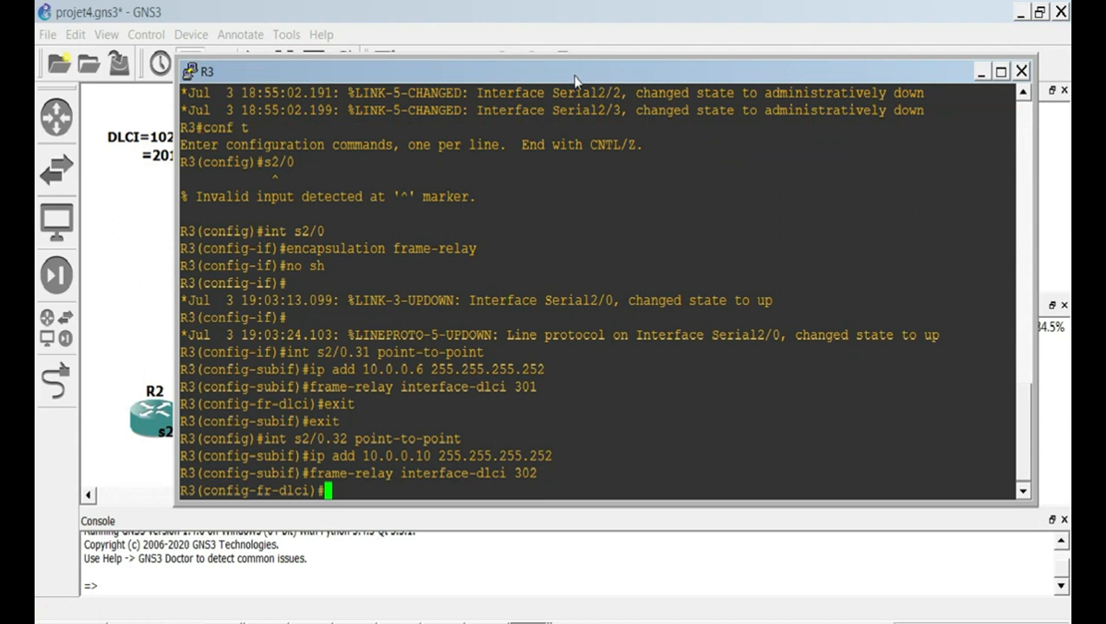
Review the port and DLCI mappings in the FR1 switch configuration, then close it without changes.
left_click_drag(575, 80, 744, 532)
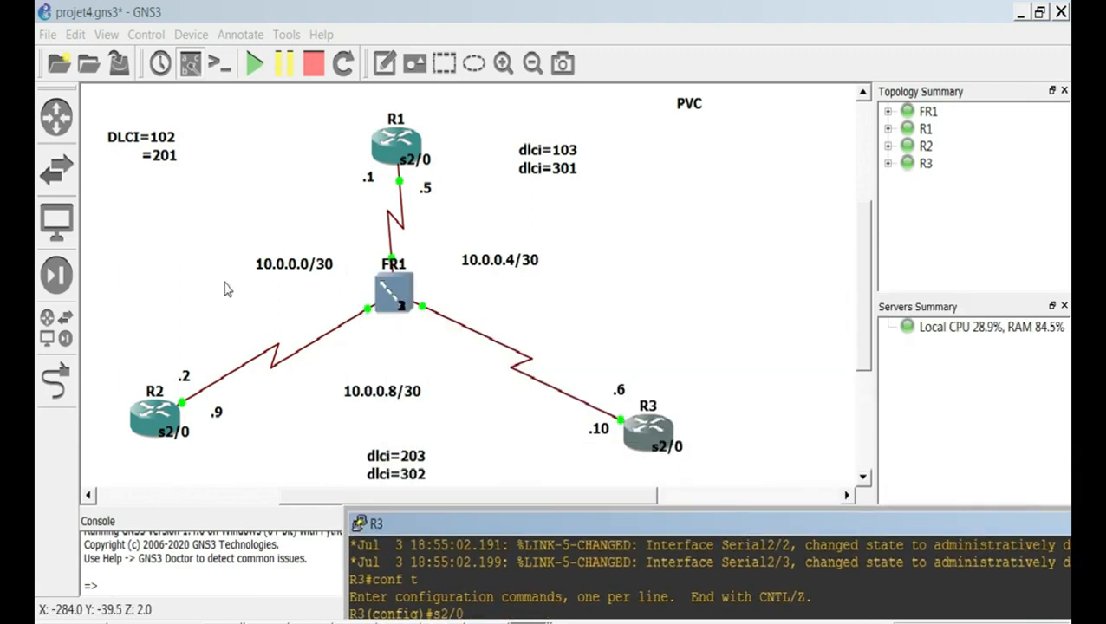
right_click(400, 294)
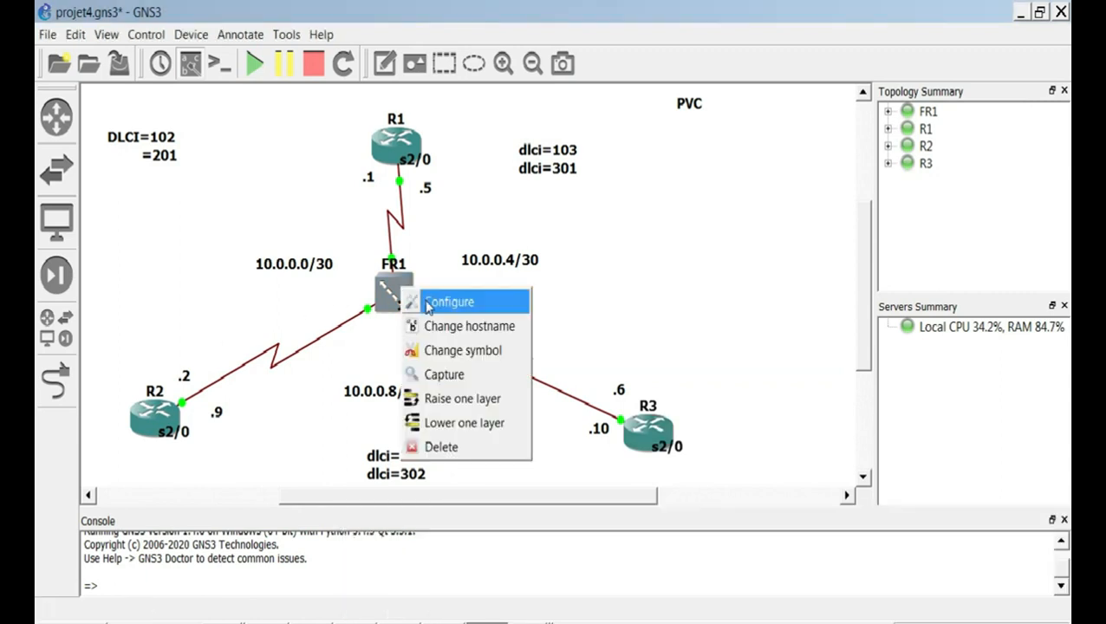
left_click(446, 301)
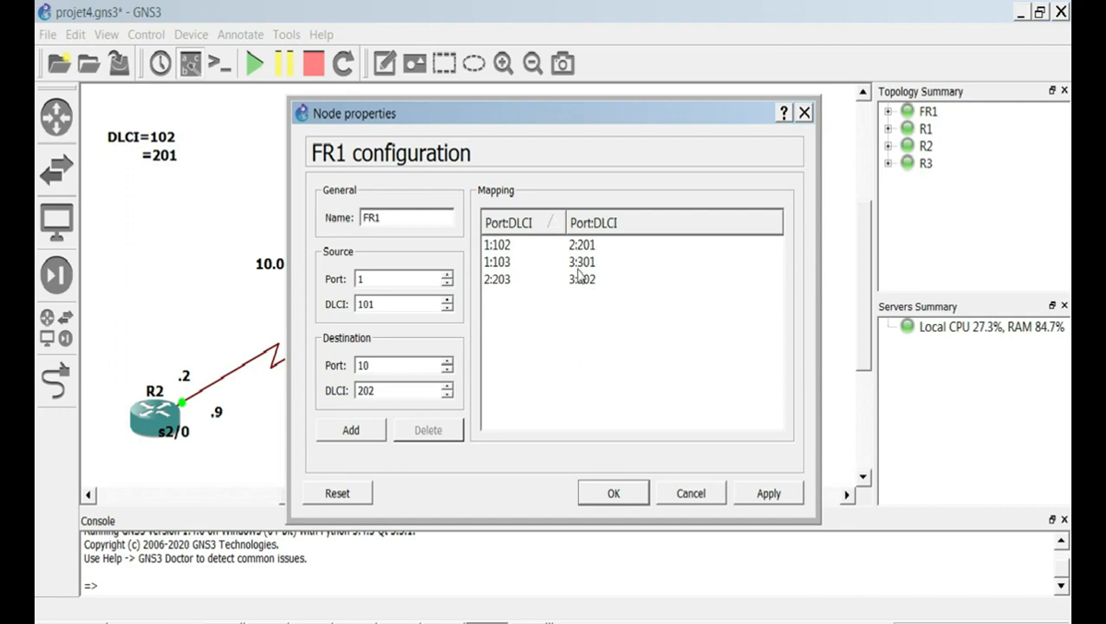
left_click(804, 113)
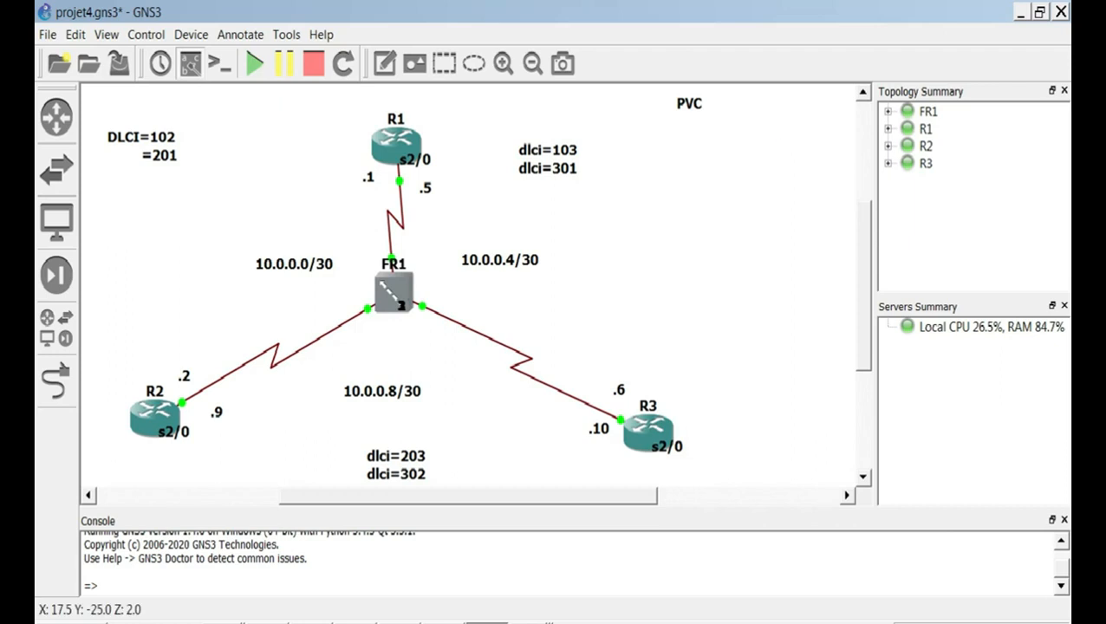
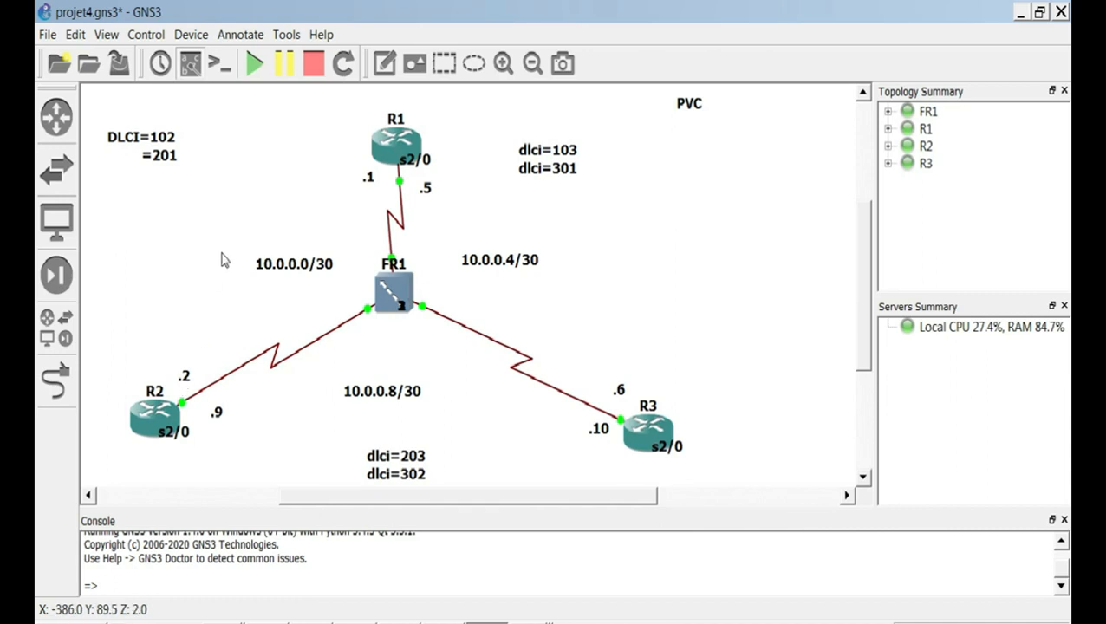
Open R1's console and ping R2's address 10.0.0.2 from the privileged prompt.
double_click(398, 143)
type("TERM")
key("BackSpace")
key("BackSpace")
key("BackSpace")
key("BackSpace")
key("Return")
type("ping")
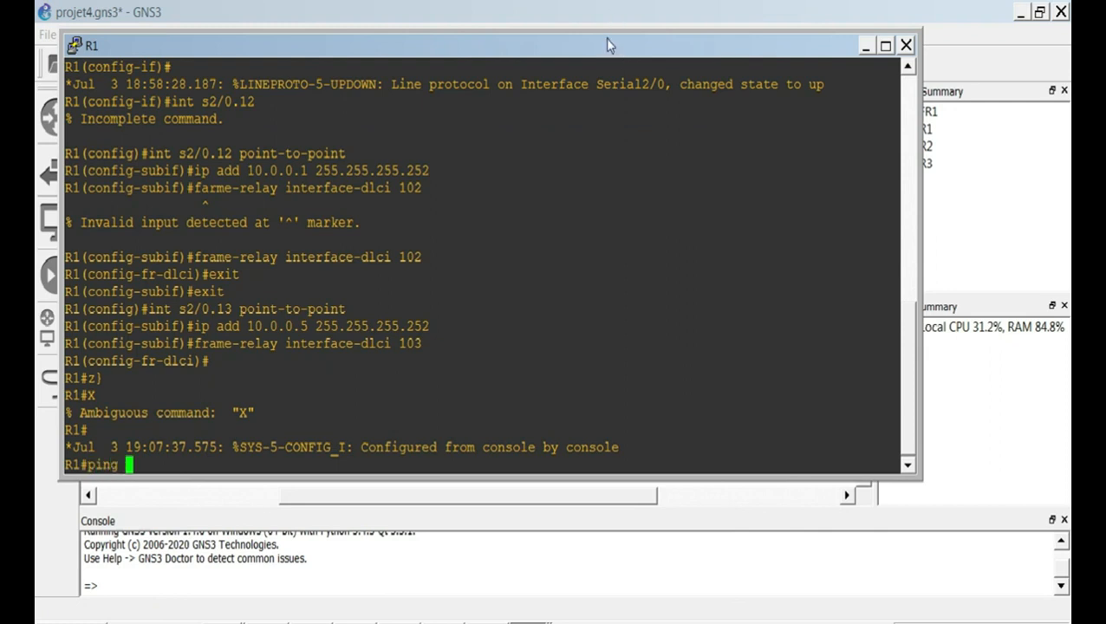
left_click_drag(609, 45, 1004, 37)
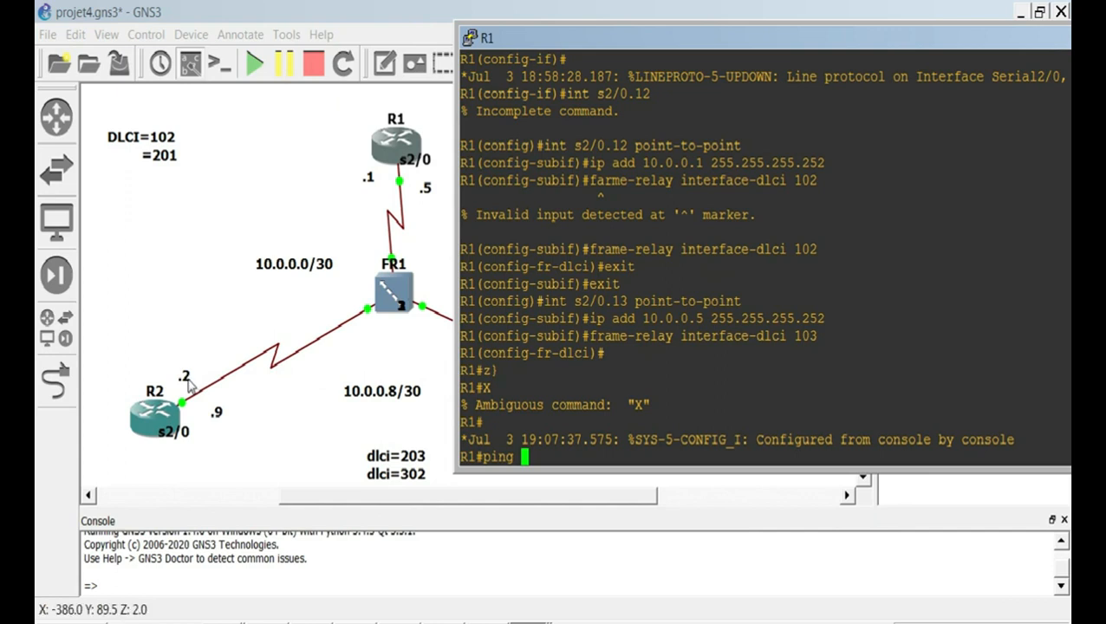
type("10.0.0")
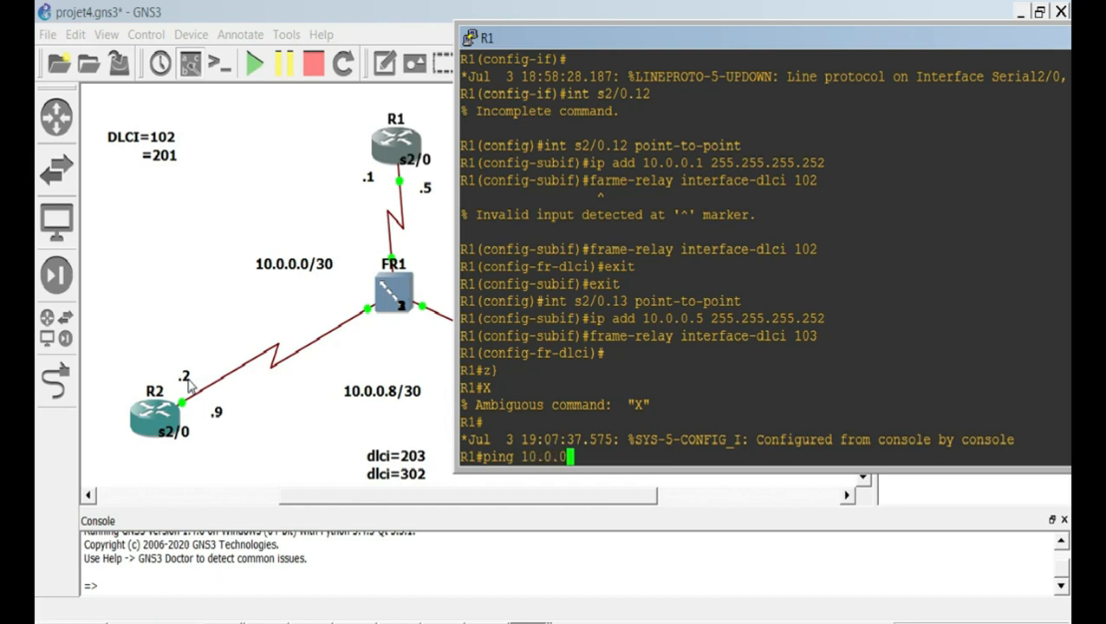
type(".2")
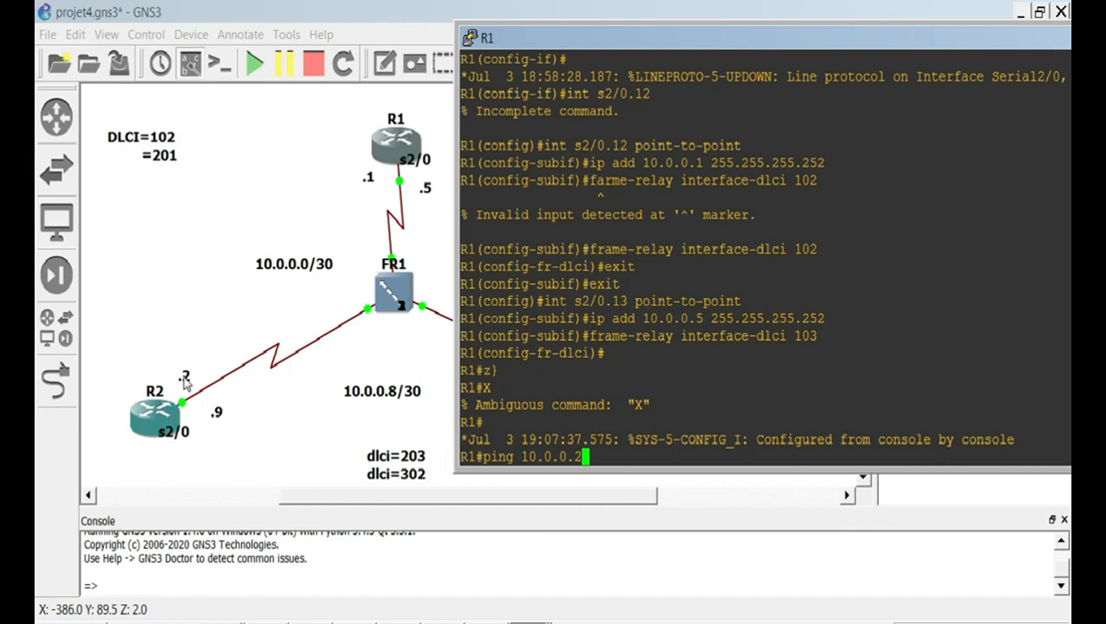
key("Return")
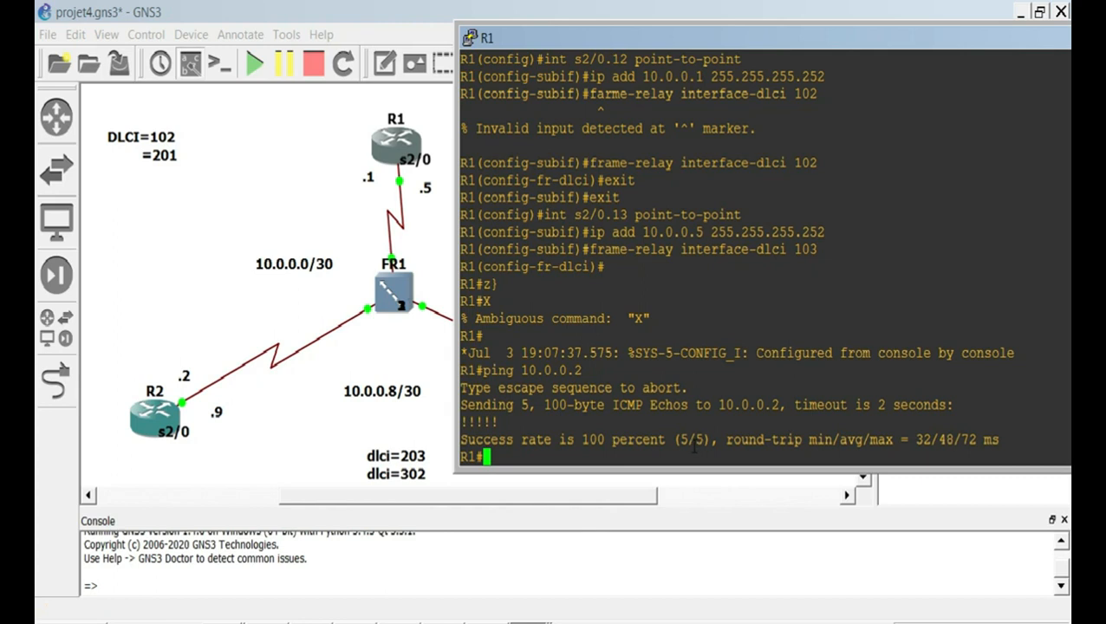
Ping R3's address 10.0.0.6 from R1 and close R1's console.
key("Up")
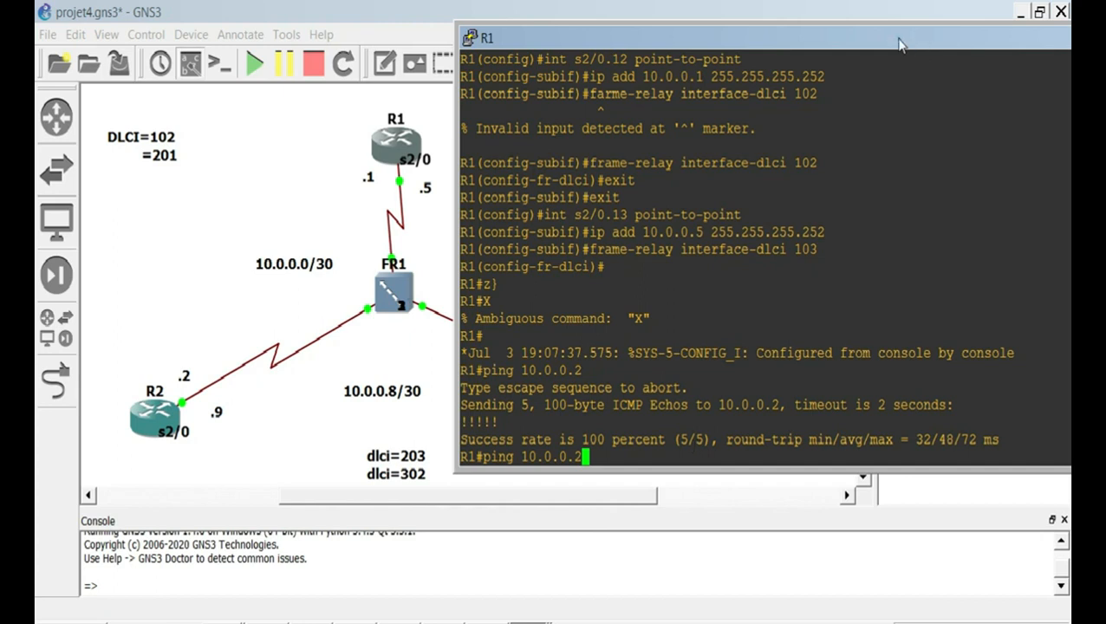
left_click_drag(962, 37, 505, 481)
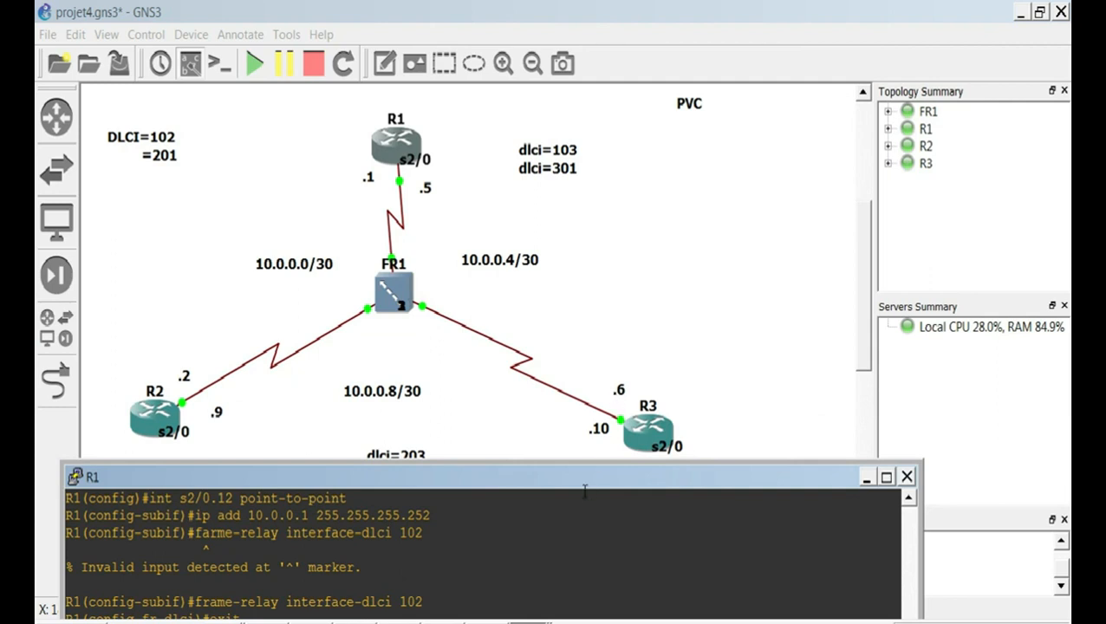
left_click_drag(586, 481, 728, 121)
key("BackSpace")
type("6")
key("Return")
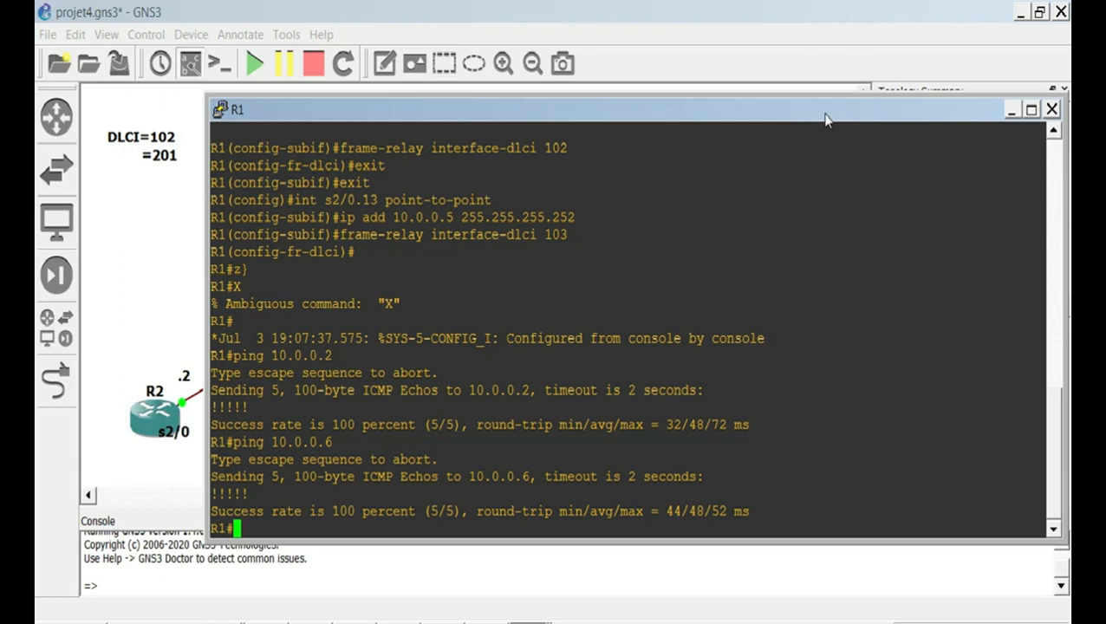
left_click(1051, 110)
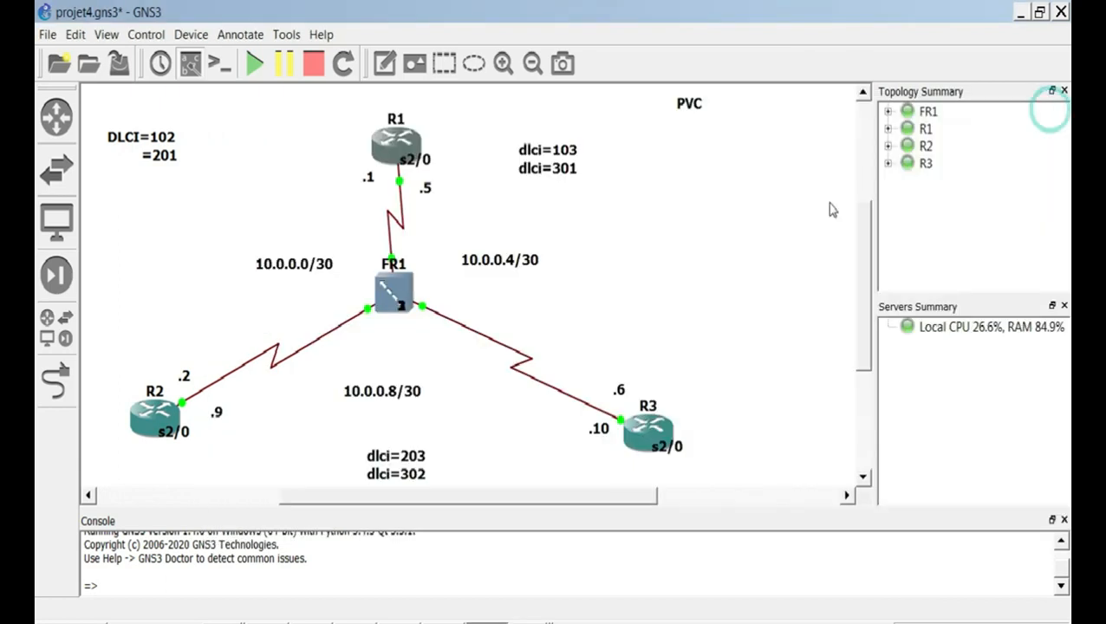
Open R2's console, ping R3's address 10.0.0.10, and close the console.
double_click(149, 416)
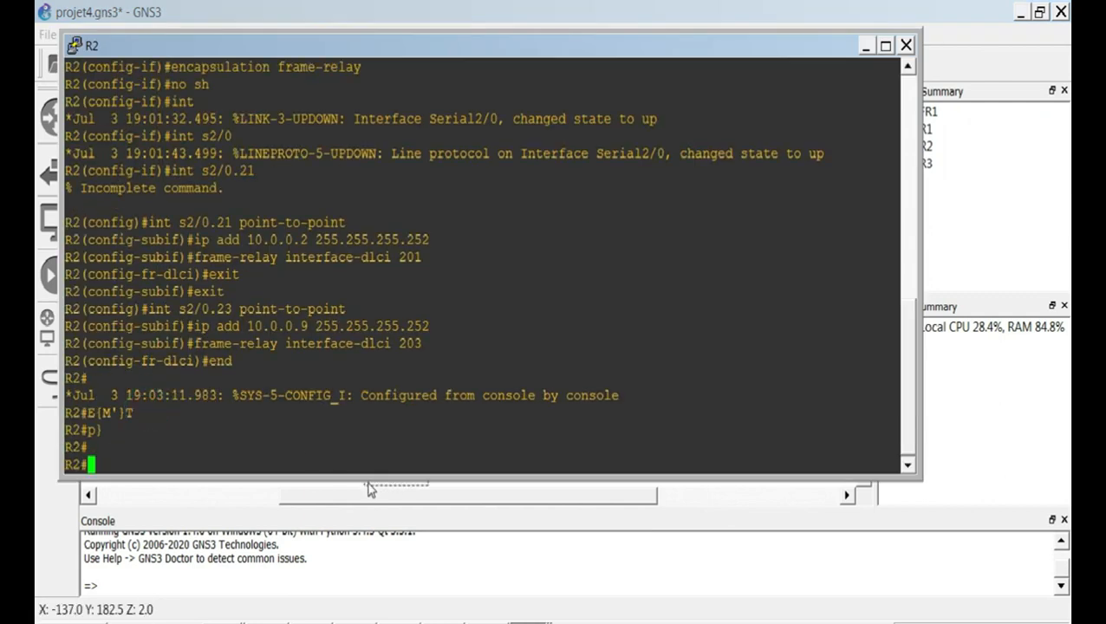
type("ping")
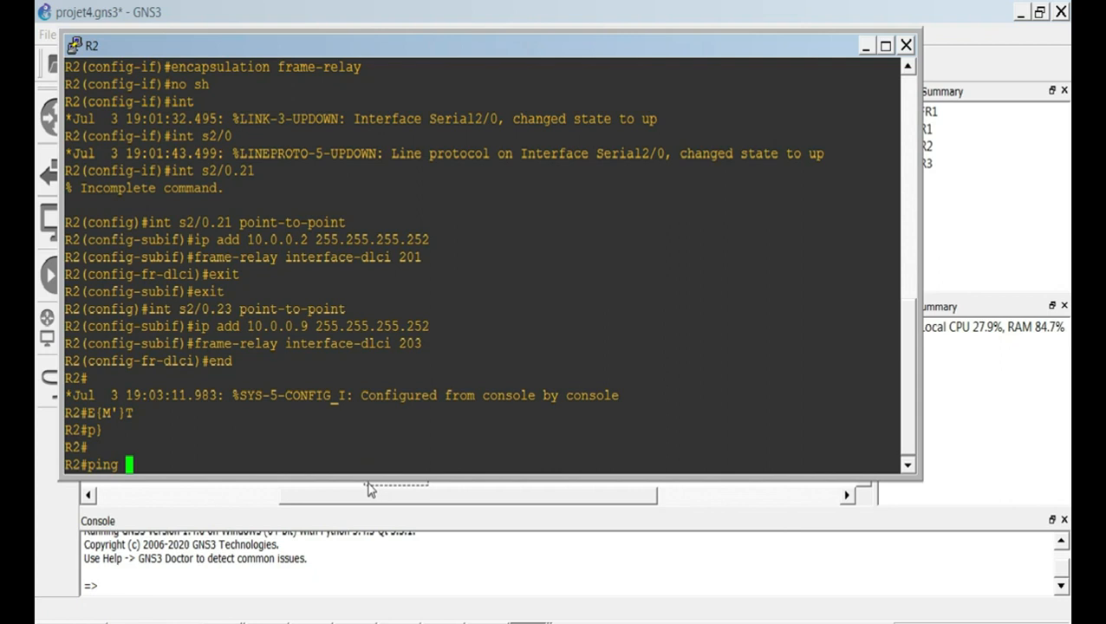
type(" 10.0.0.")
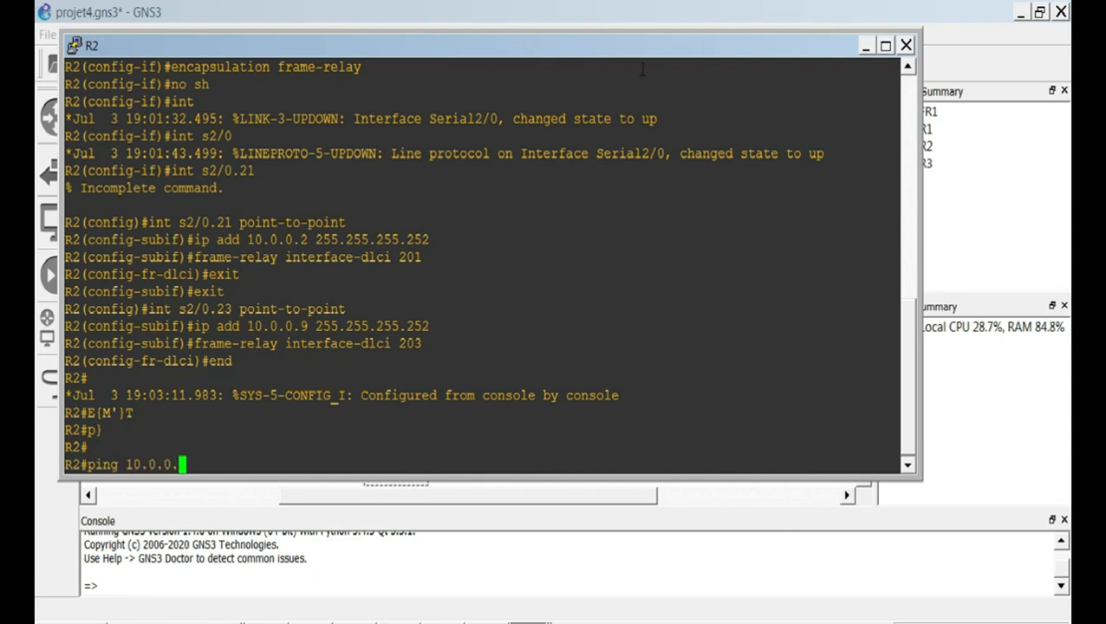
left_click_drag(671, 40, 757, 491)
left_click_drag(584, 500, 652, 137)
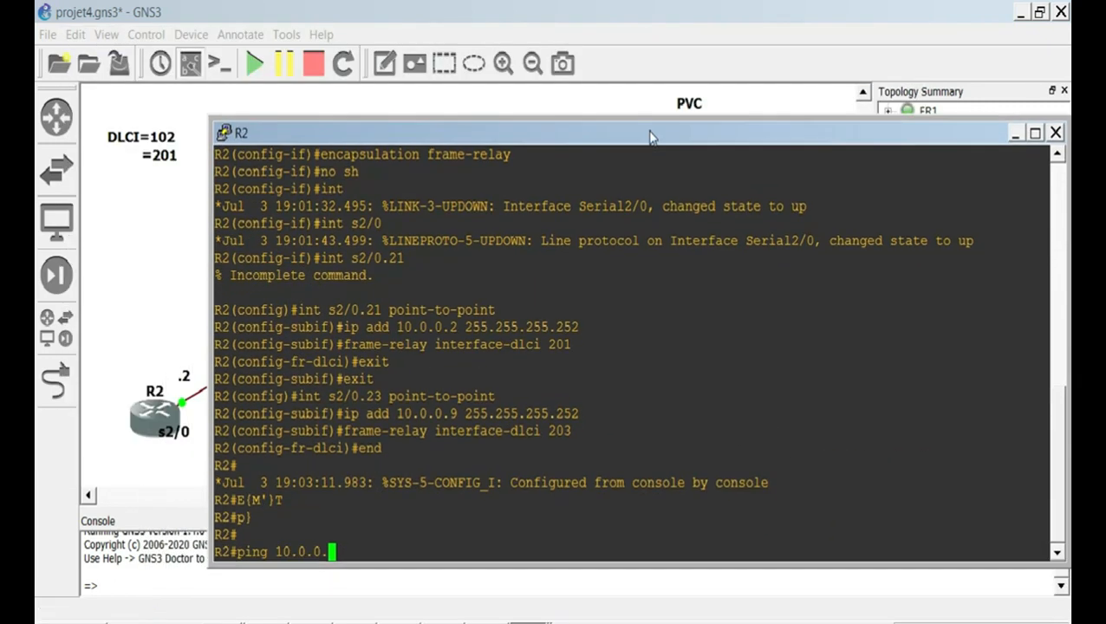
key("Return")
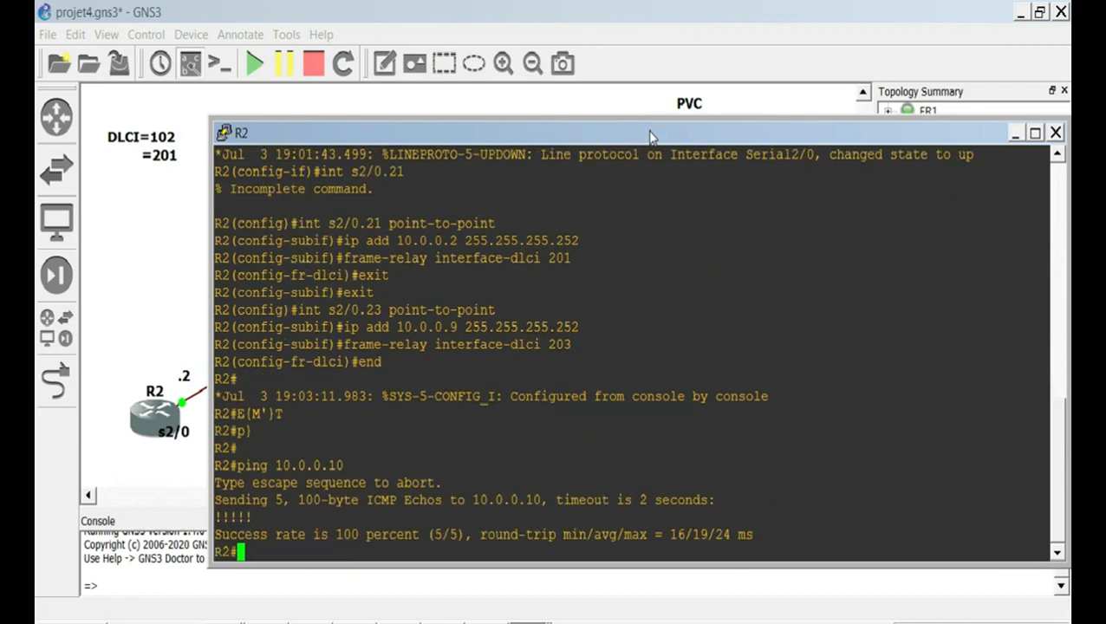
left_click(1055, 135)
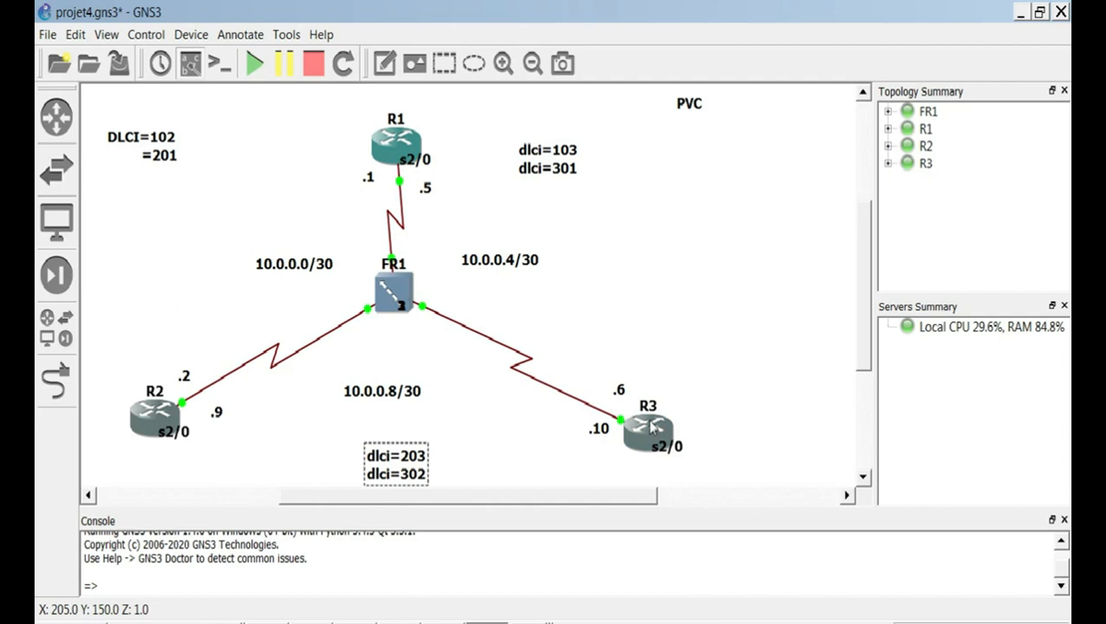
Open R3's console, ping R2's address 10.0.0.9, and close the console.
mouse_move(653, 427)
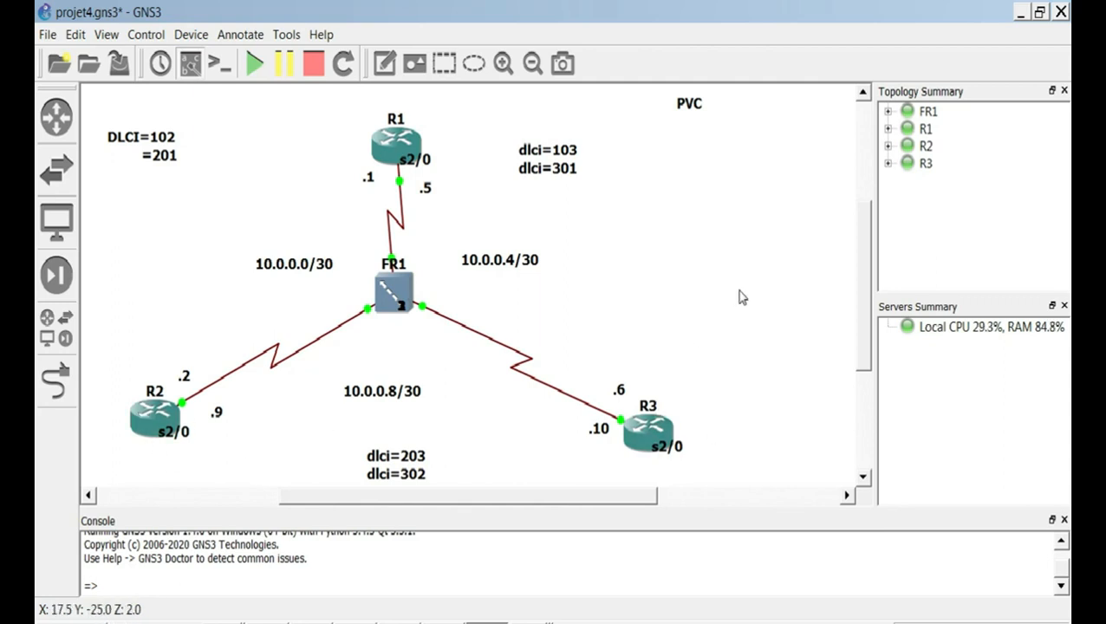
double_click(632, 424)
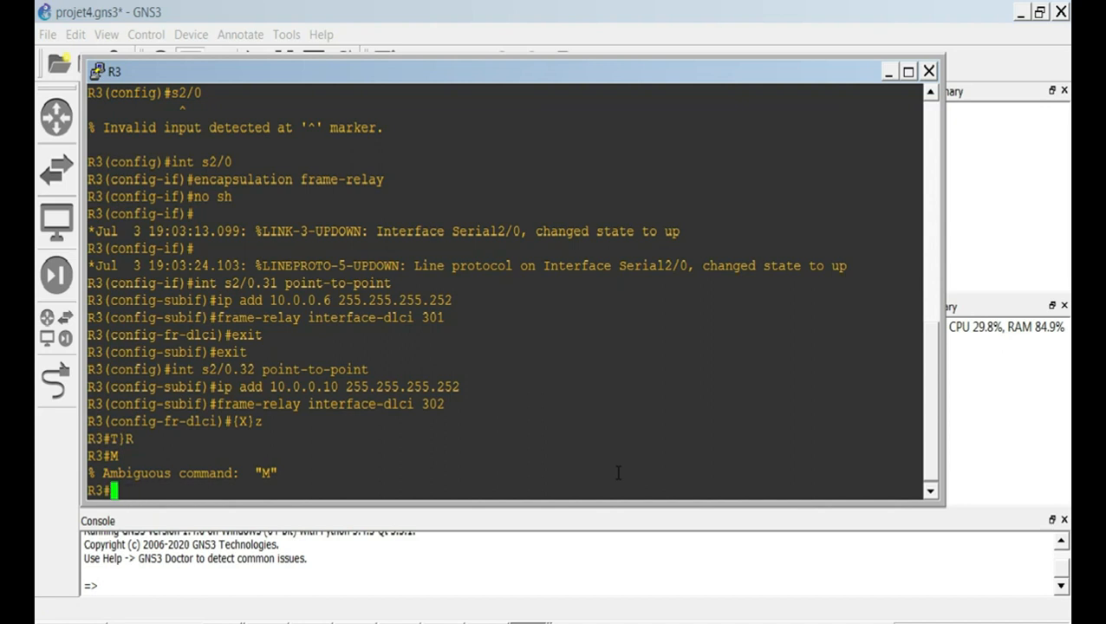
type("ping ")
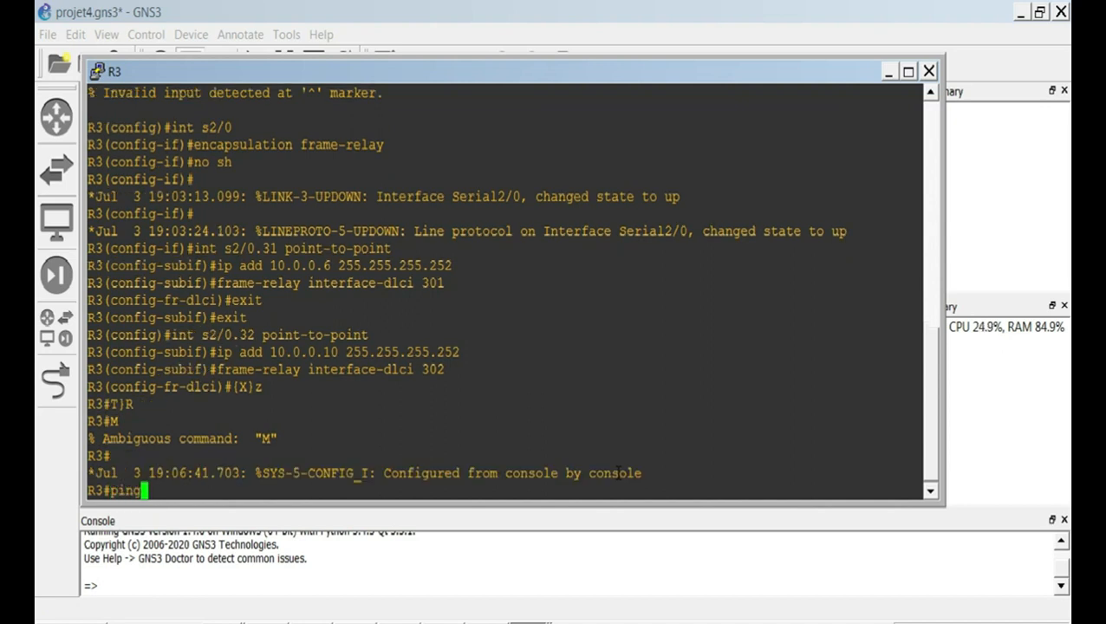
type("10.0.0.")
left_click_drag(667, 78, 1053, 33)
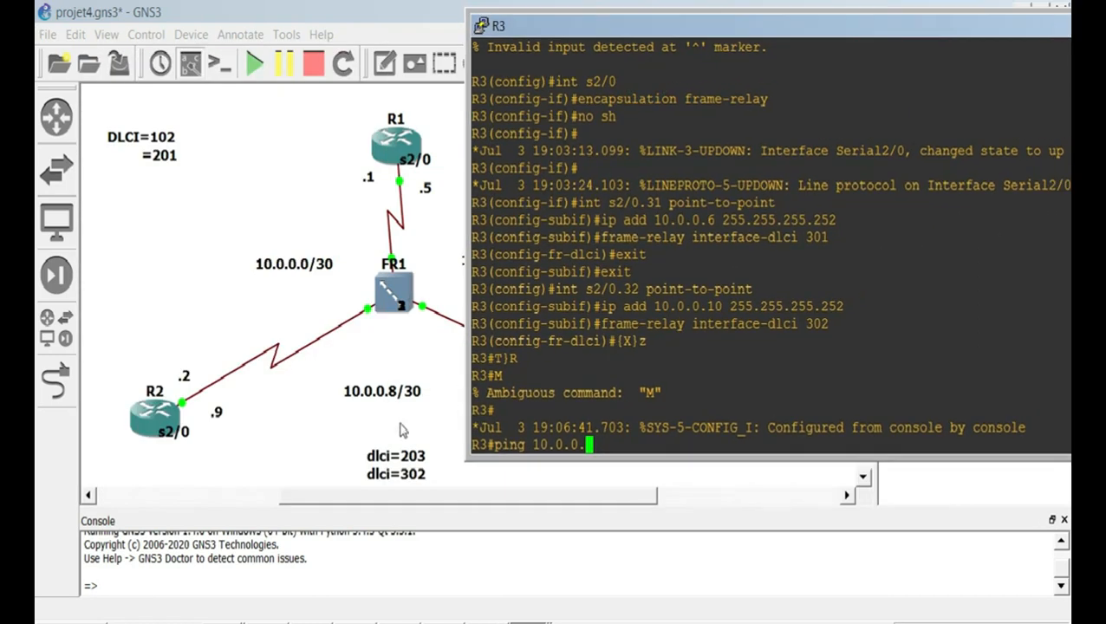
type("0.9")
key("Return")
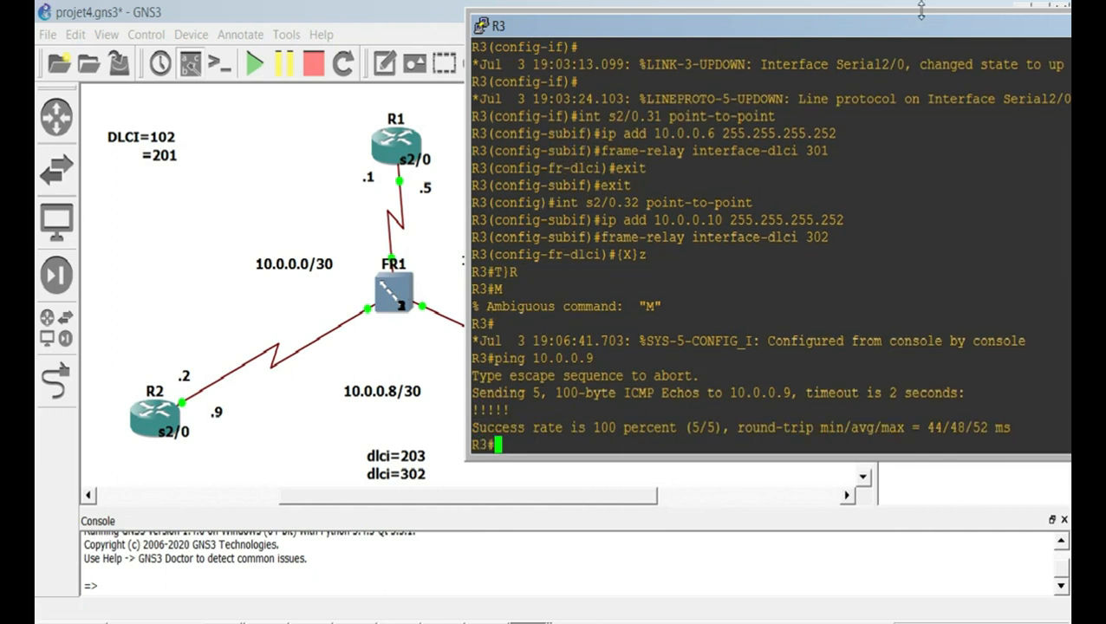
left_click_drag(916, 33, 590, 182)
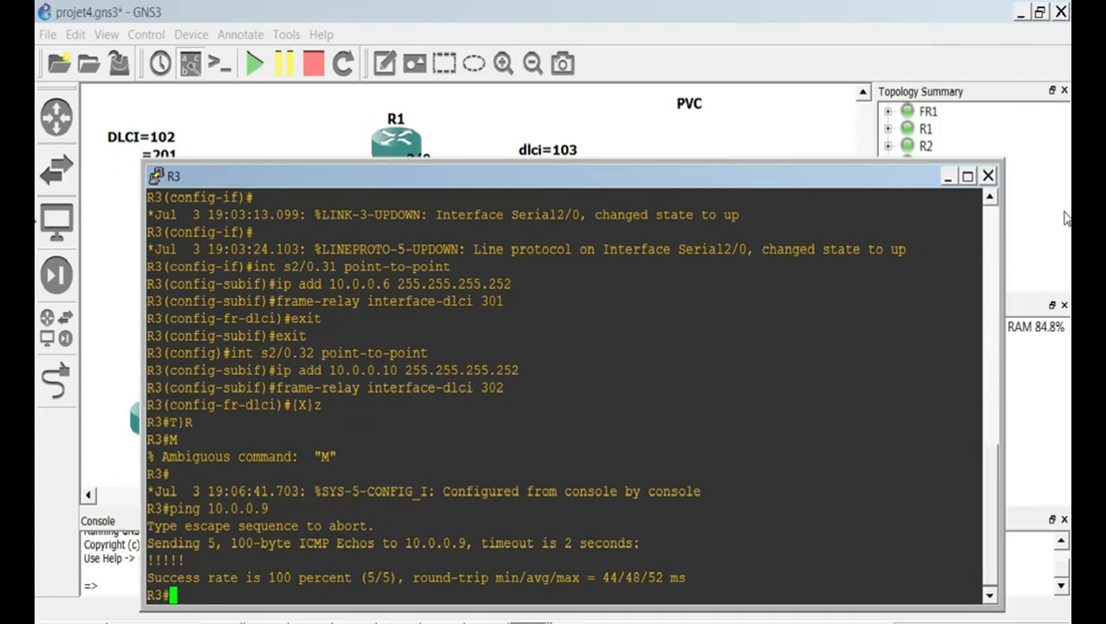
left_click(988, 177)
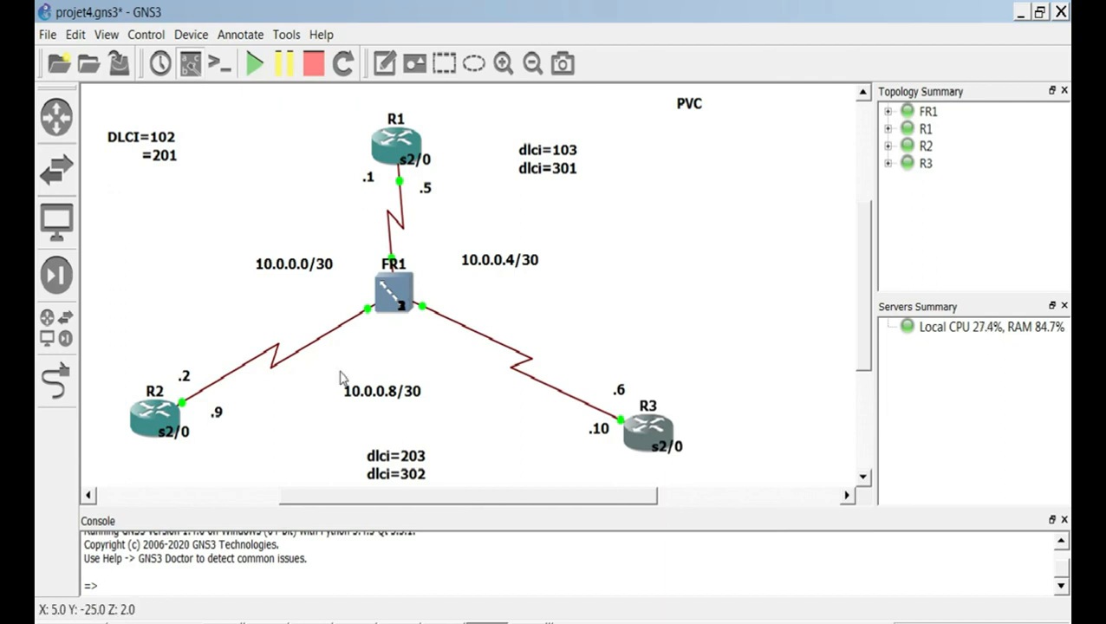
Delete the three DLCI text notes and the PVC label from the topology.
left_click(382, 460)
key("Delete")
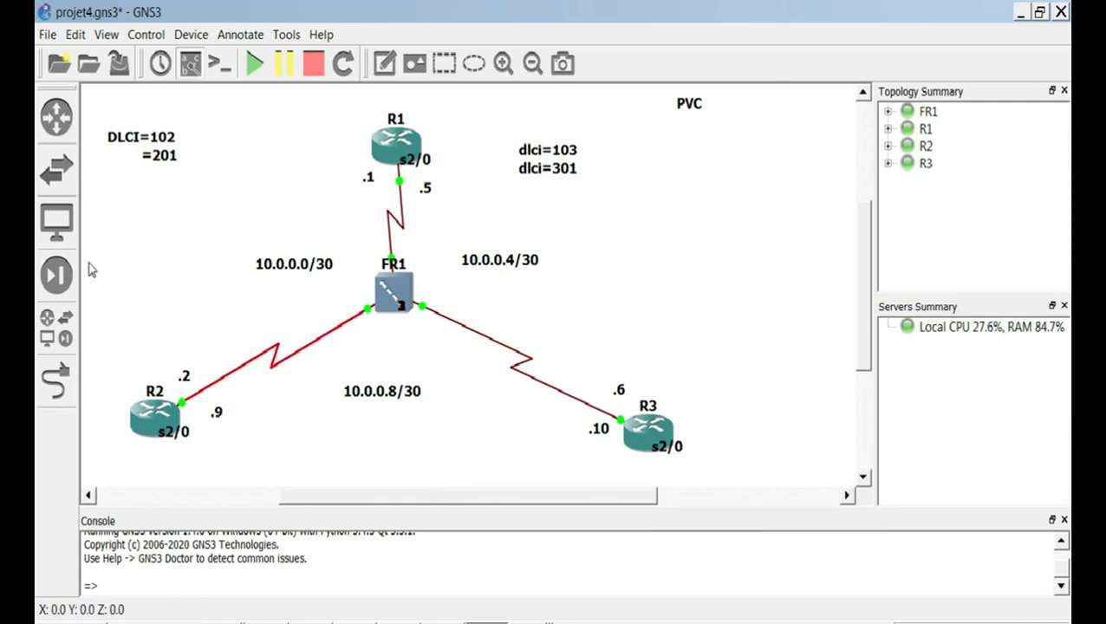
left_click_drag(83, 95, 205, 195)
key("Delete")
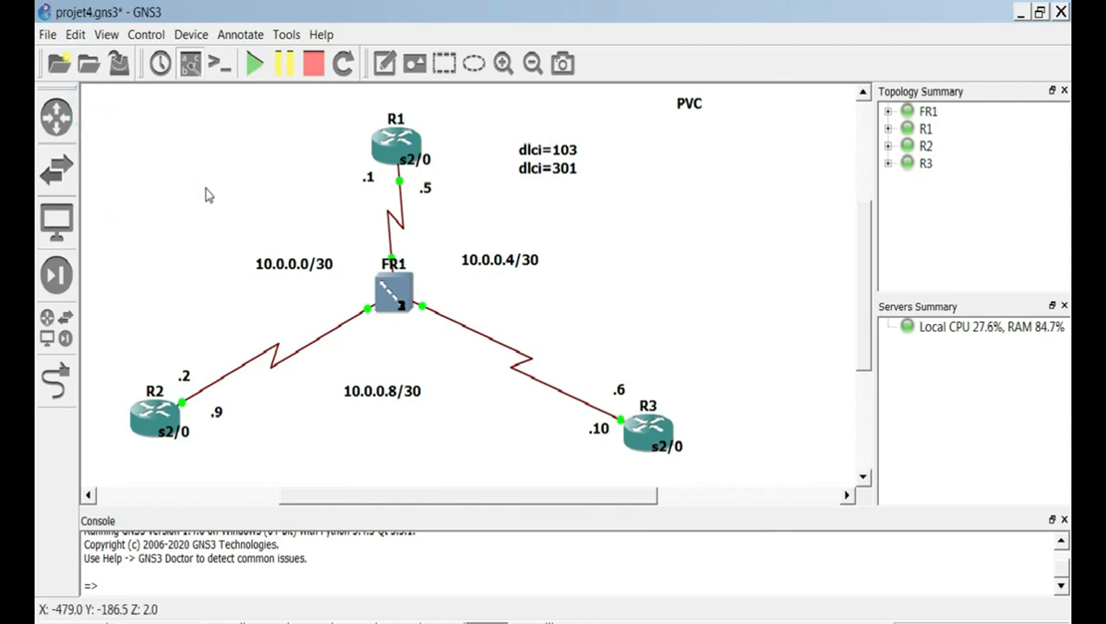
left_click(511, 132)
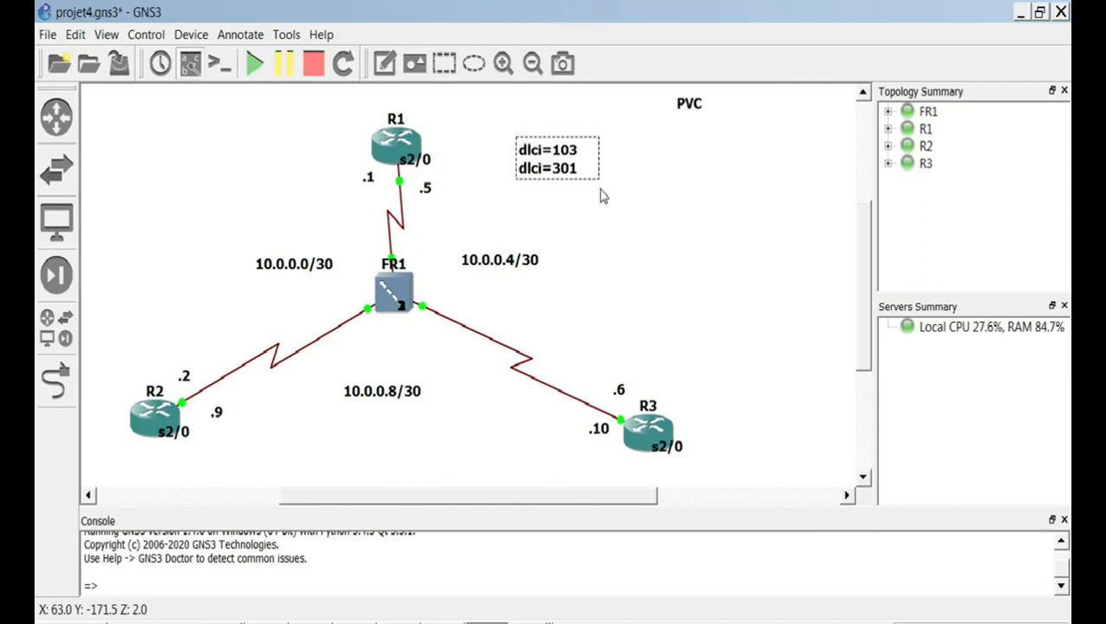
key("Delete")
left_click_drag(658, 103, 736, 140)
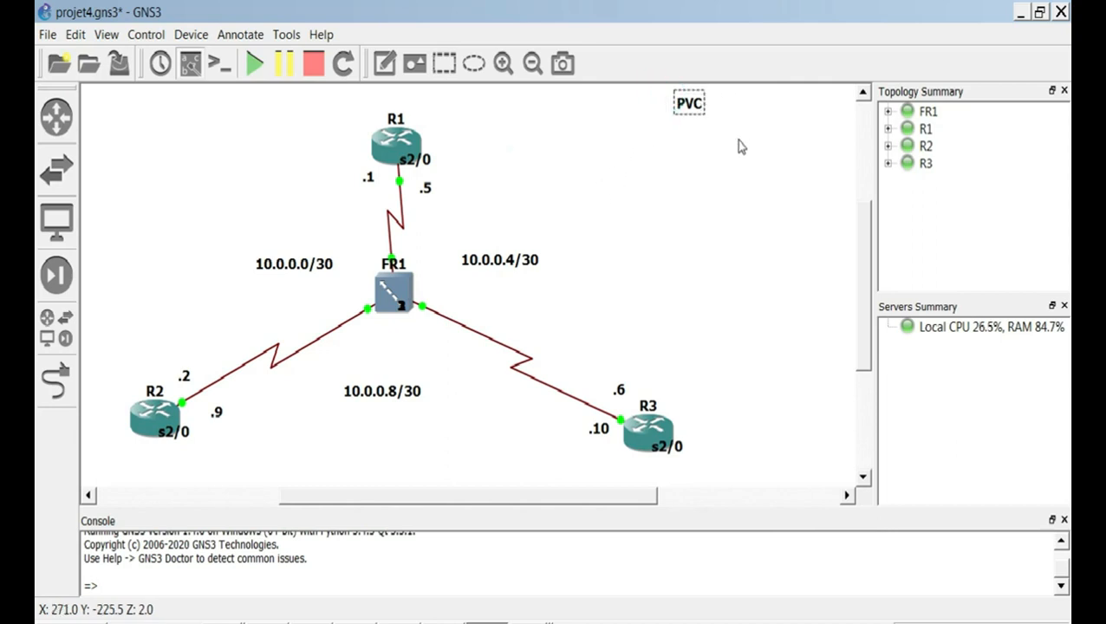
key("Delete")
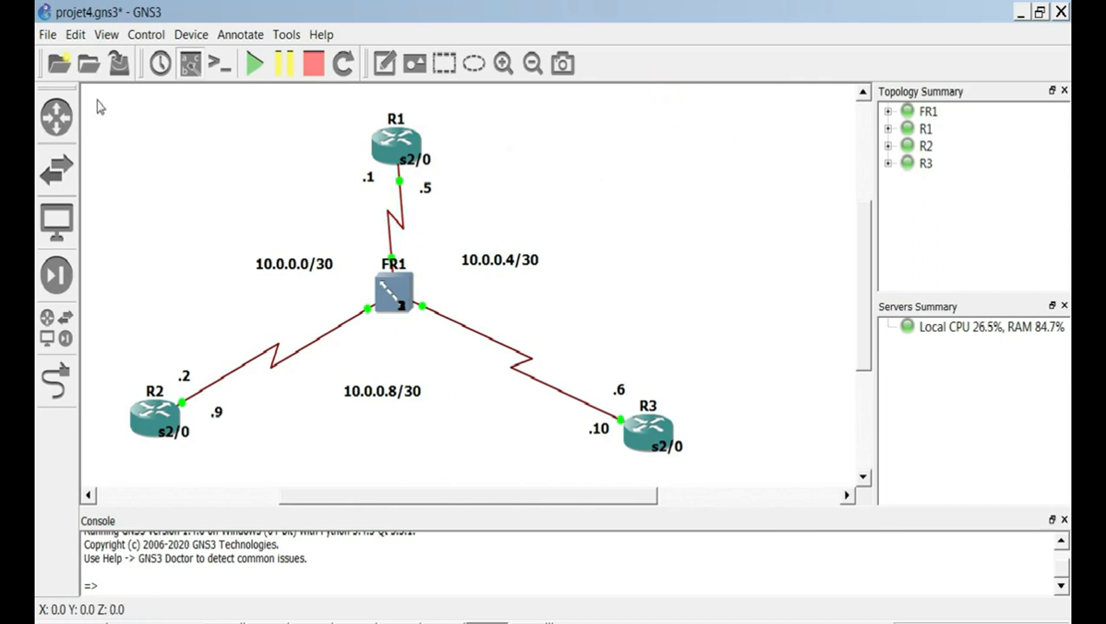
Select the whole topology and move it slightly up and to the right on the canvas.
left_click_drag(85, 90, 787, 520)
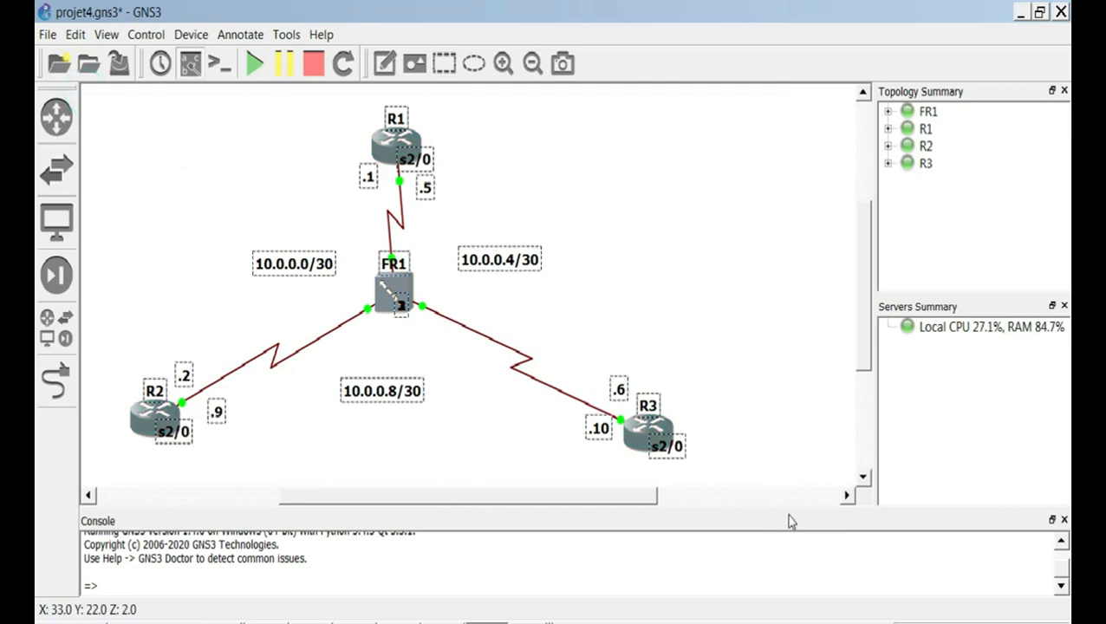
left_click_drag(390, 295, 468, 268)
left_click(249, 231)
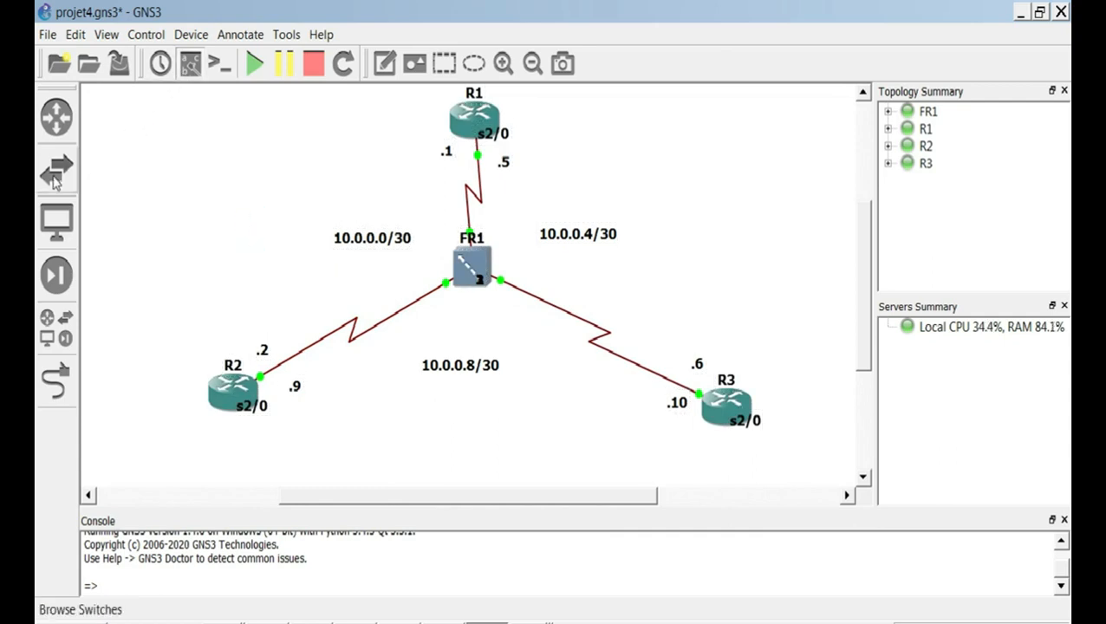
Add three VPCS hosts to the topology, one near each of the routers R1, R2 and R3.
left_click(60, 227)
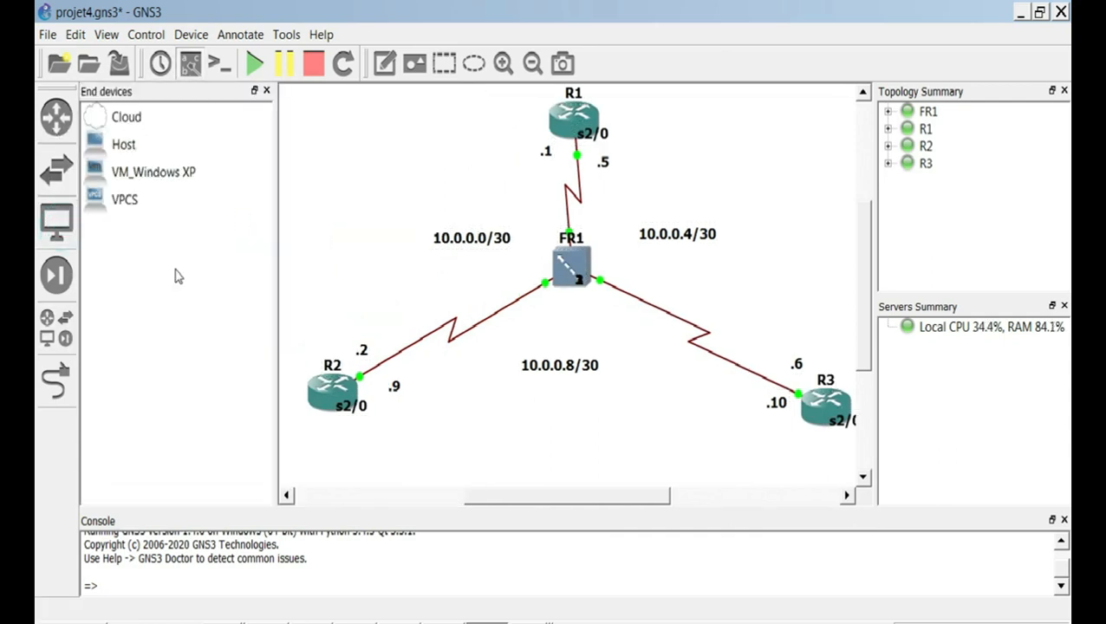
left_click_drag(124, 206, 372, 132)
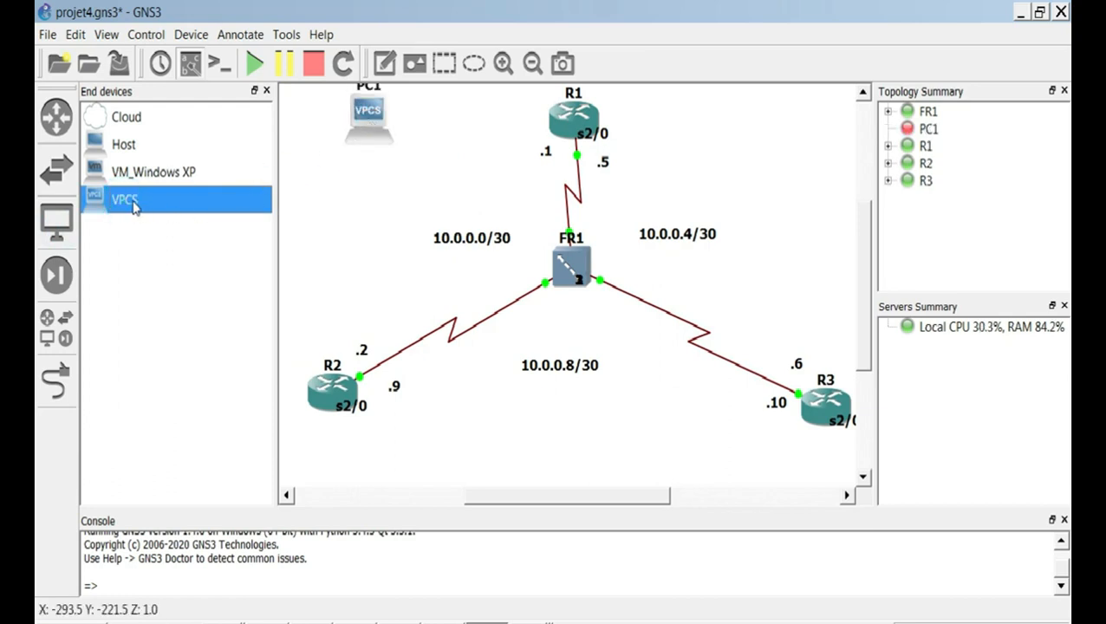
left_click_drag(132, 205, 344, 474)
left_click_drag(128, 204, 811, 472)
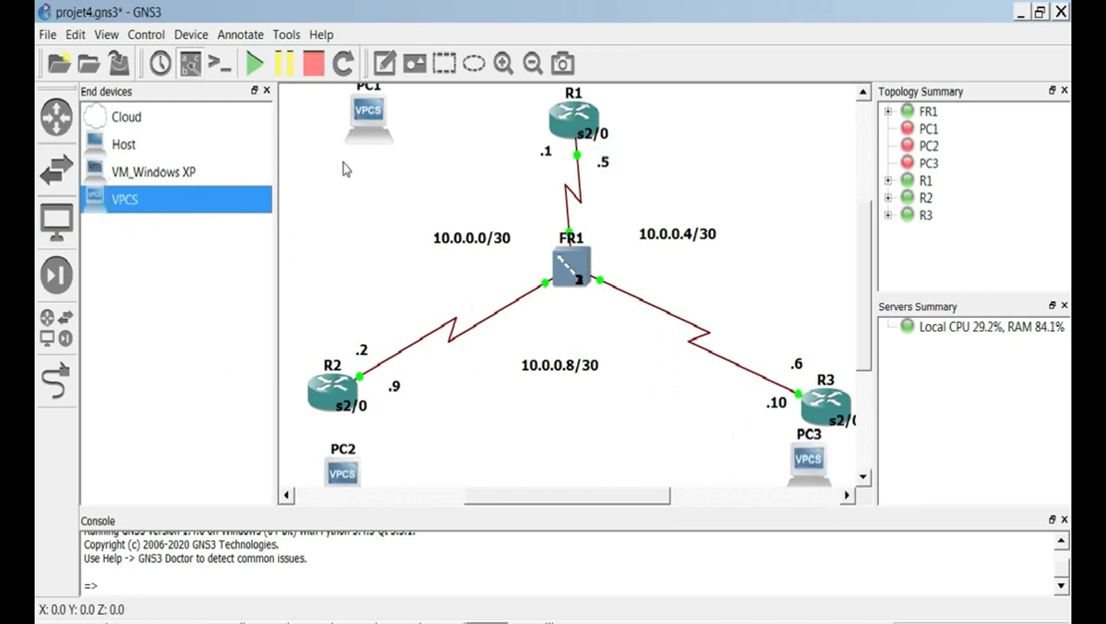
left_click(266, 90)
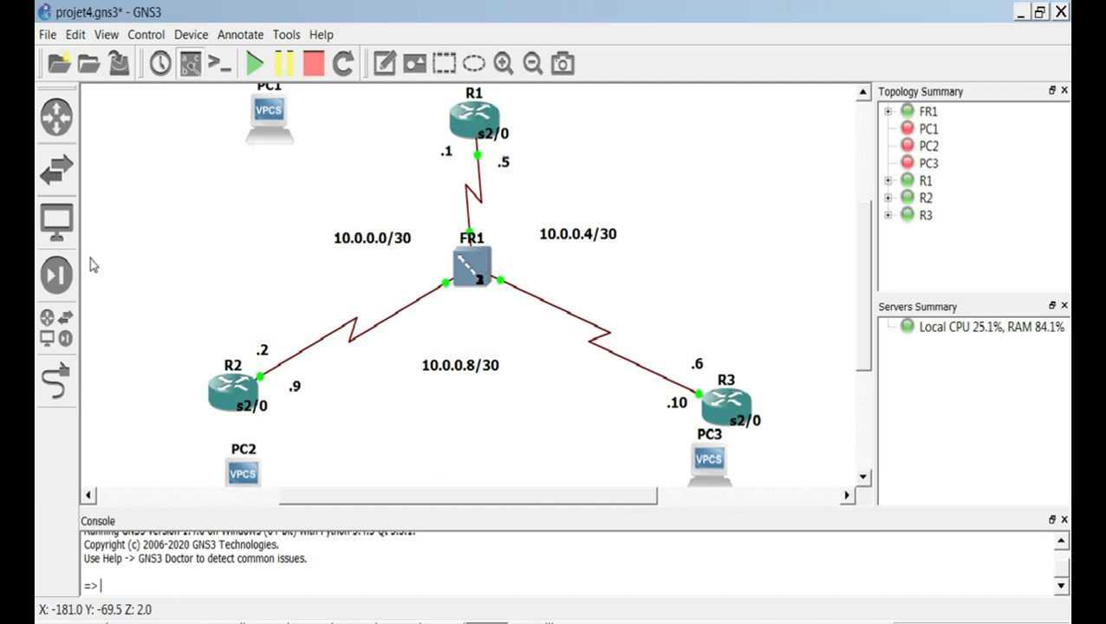
Link R1's FastEthernet0/0 interface to PC1's Ethernet0 port.
left_click(61, 371)
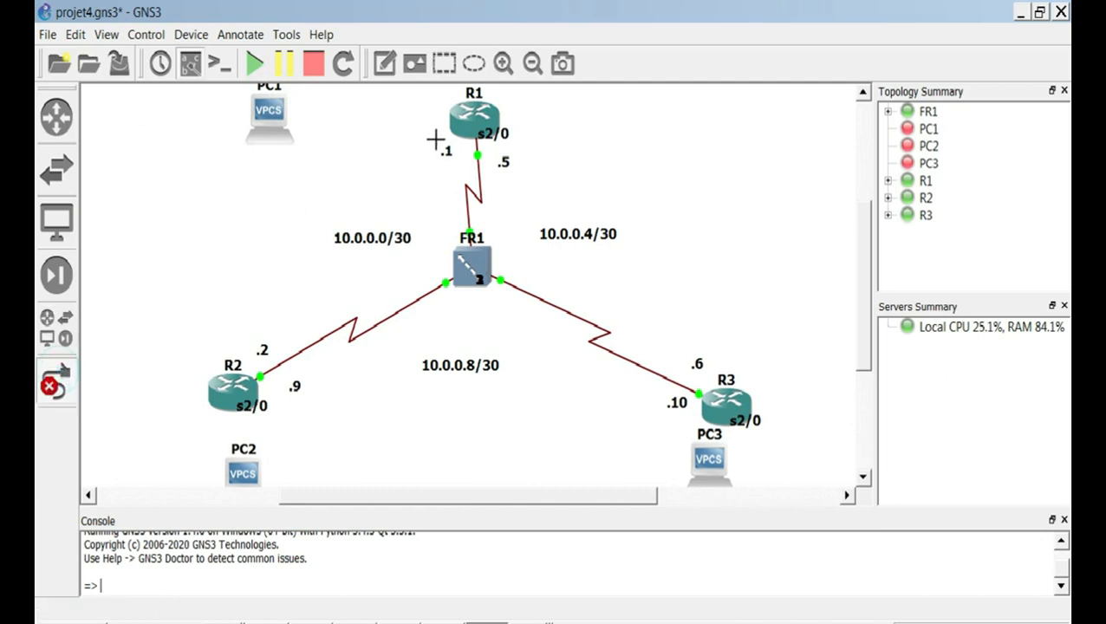
left_click(467, 115)
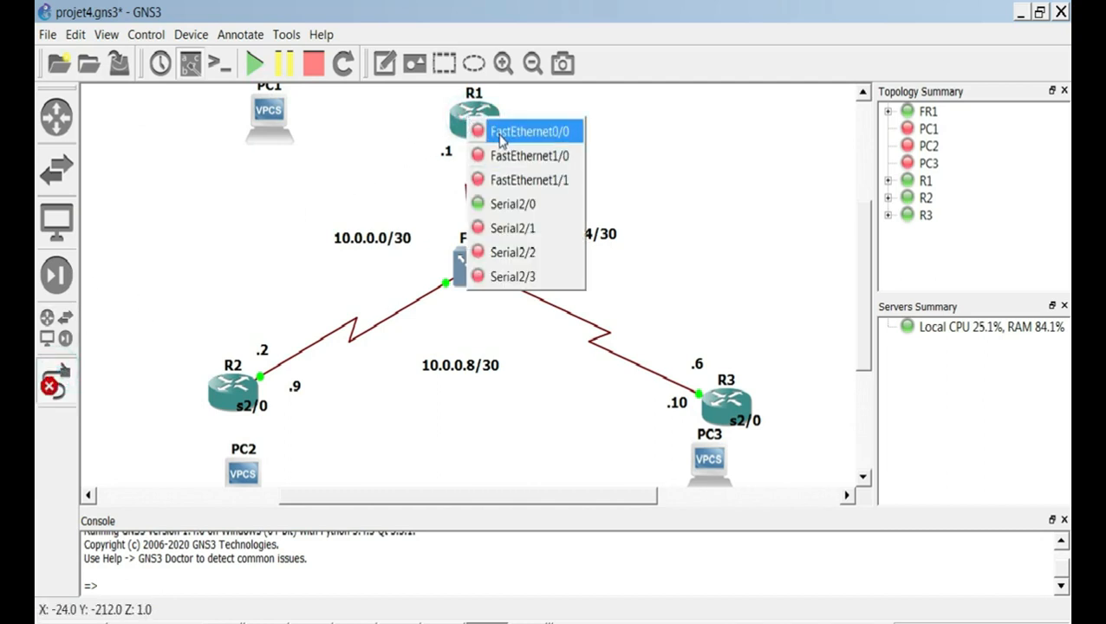
left_click(499, 137)
left_click(272, 114)
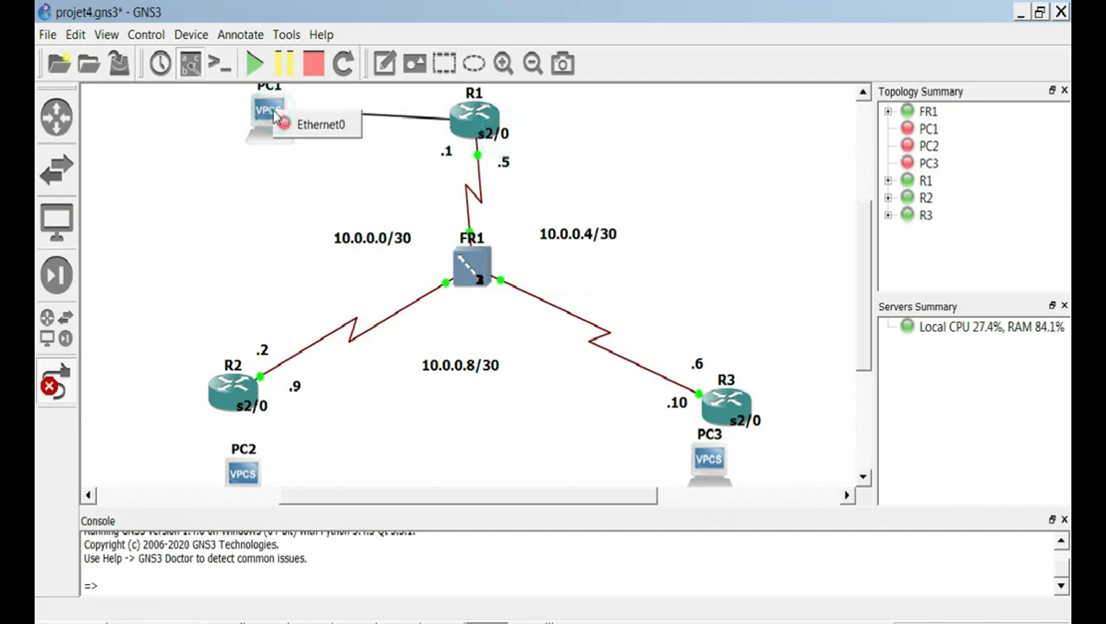
left_click(314, 128)
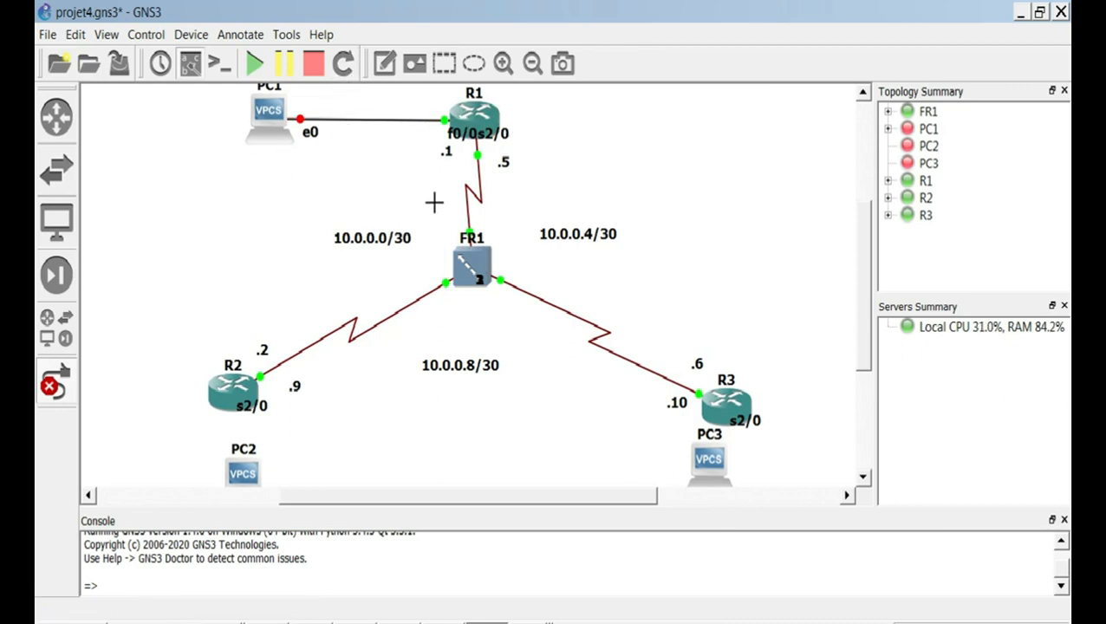
Link R2's FastEthernet0/0 interface to PC2's Ethernet0 port.
left_click(228, 384)
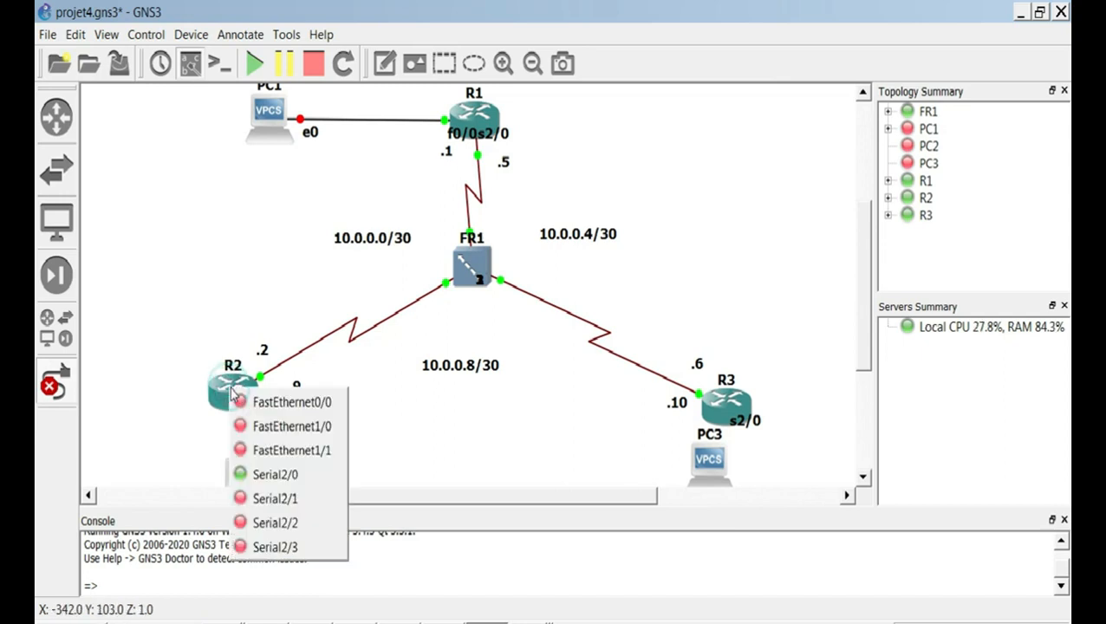
left_click(292, 400)
left_click(243, 471)
left_click(301, 499)
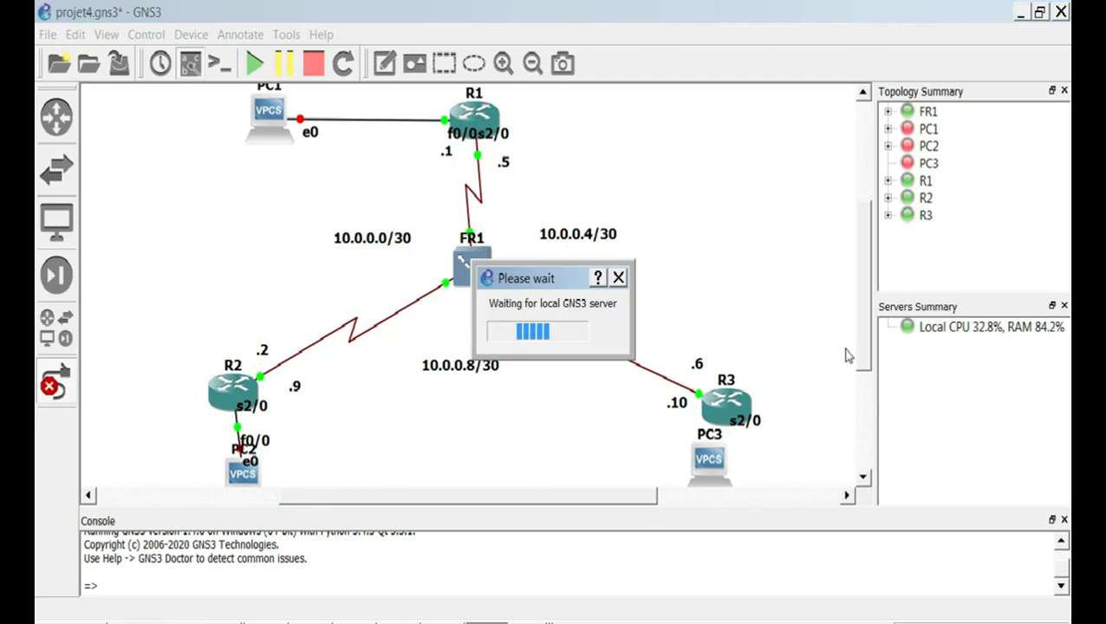
Link R3's FastEthernet0/0 interface to PC3's Ethernet0 port and leave link mode.
left_click(724, 403)
left_click(737, 419)
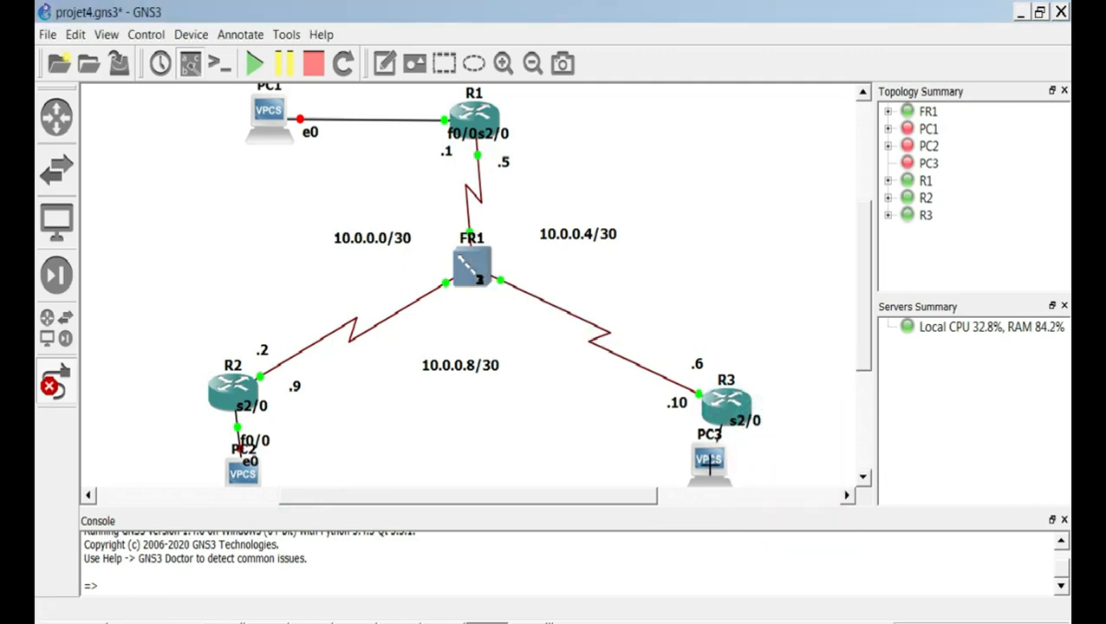
left_click(711, 469)
left_click(747, 485)
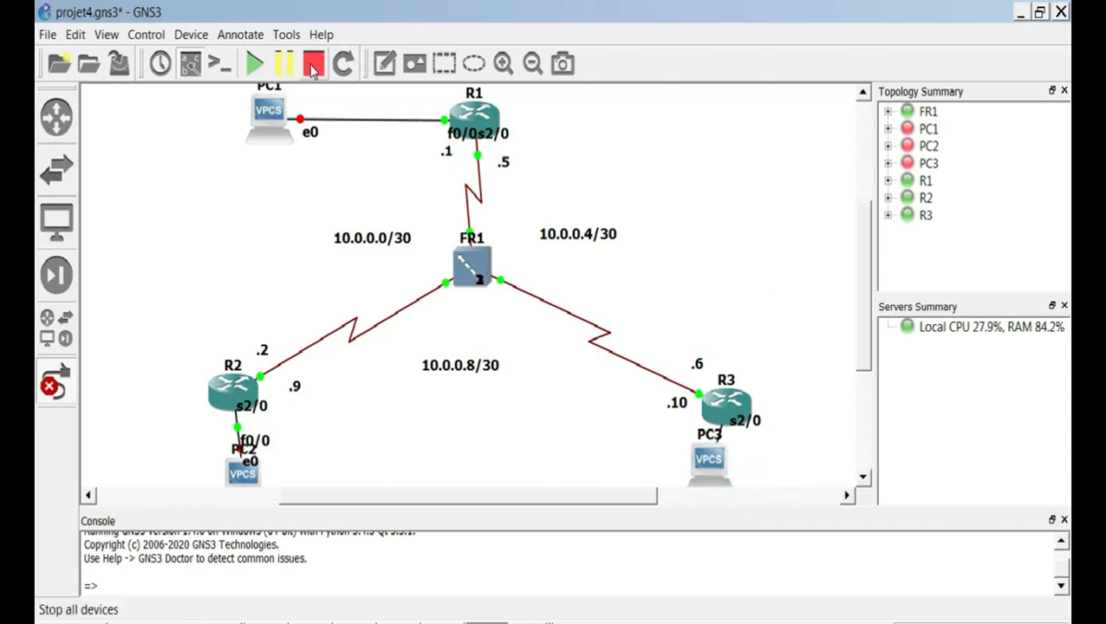
right_click(237, 249)
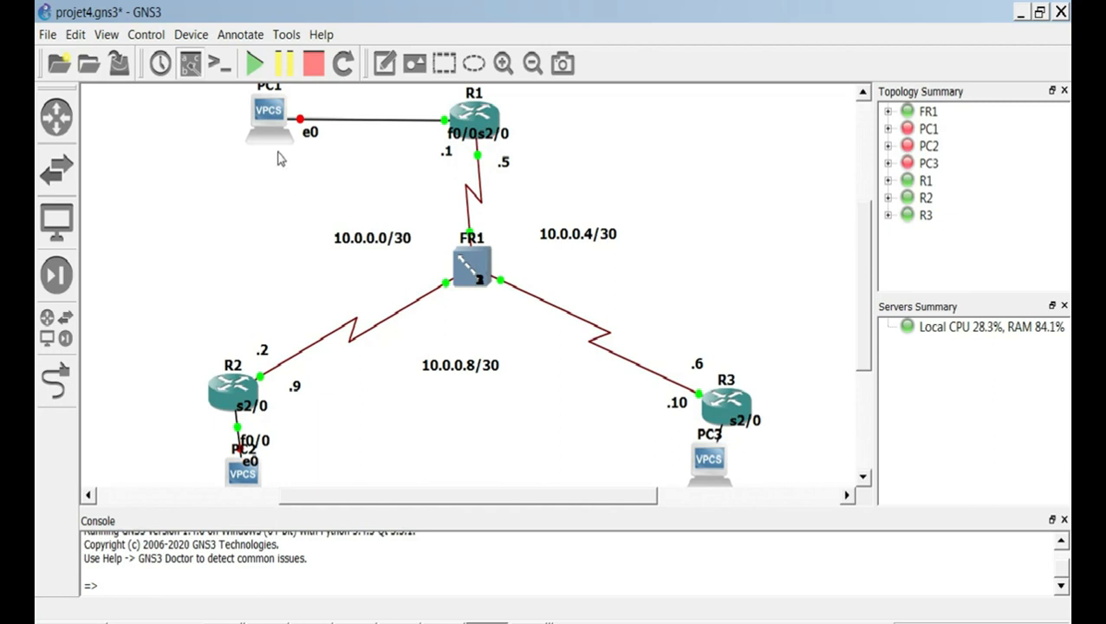
Shift the whole topology slightly to the right, then place PC2 left of R2 and PC3 below and left of R3.
left_click_drag(111, 94, 815, 485)
left_click_drag(470, 269, 429, 256)
left_click_drag(203, 468, 116, 382)
left_click(385, 450)
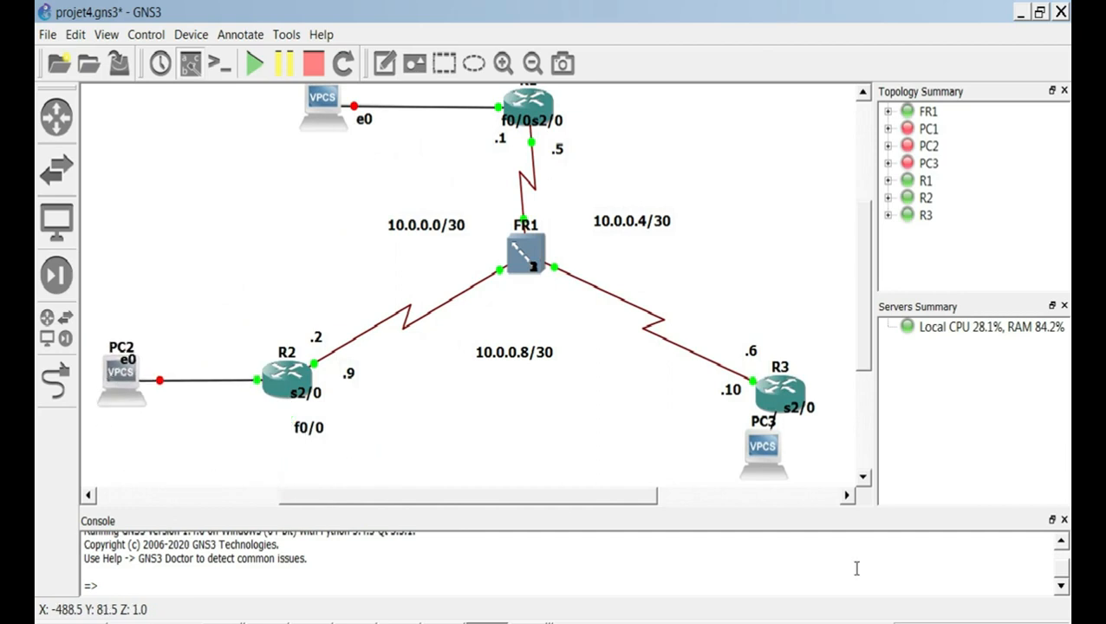
left_click_drag(763, 452, 628, 446)
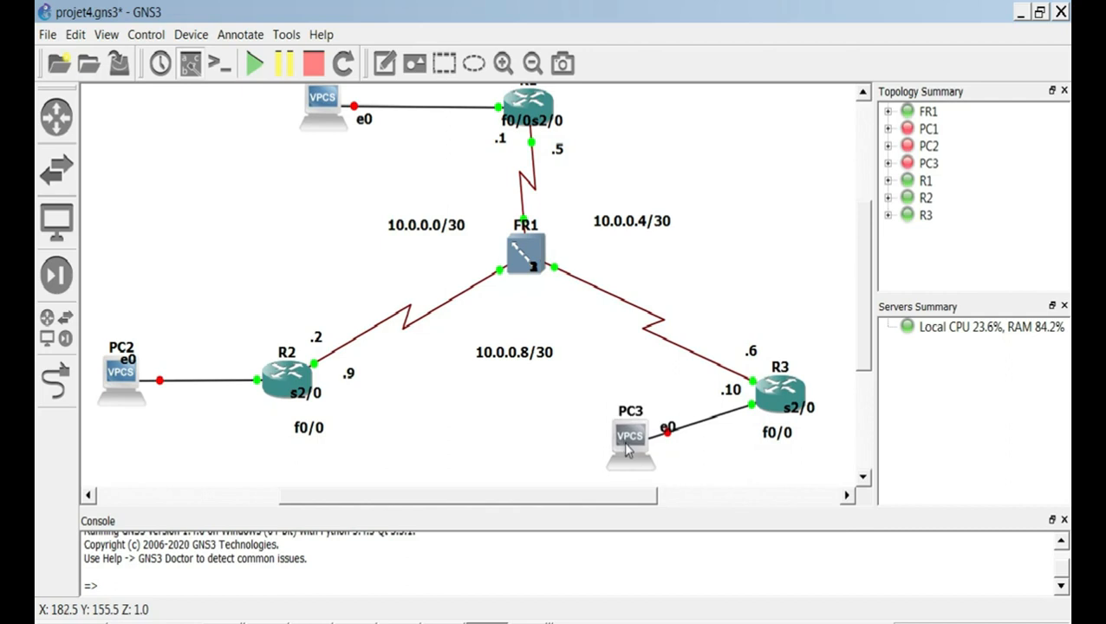
Check the router networks in the RHD.docx lab sheet in Word, then return to GNS3 and label the PC1–R1 link 192.168.1.0/24.
left_click(355, 616)
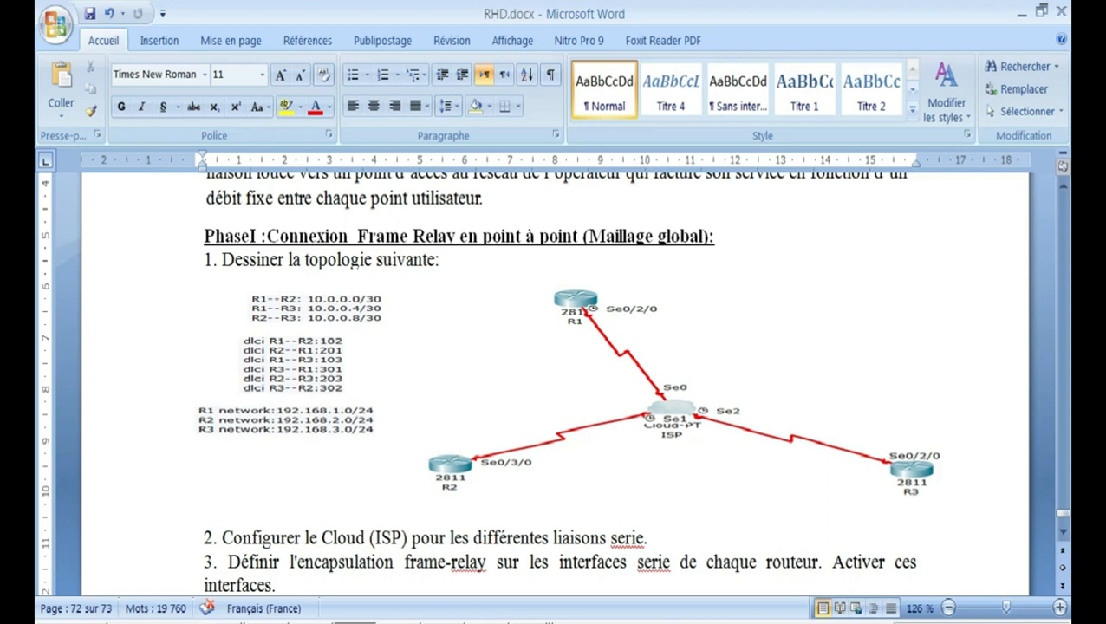
left_click(487, 622)
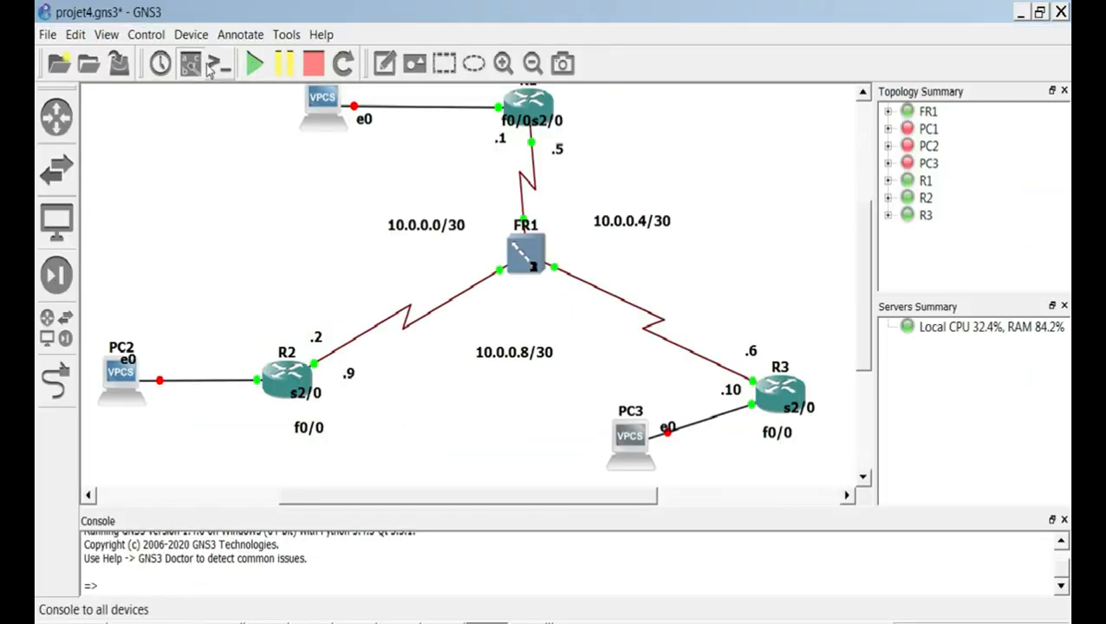
left_click(386, 64)
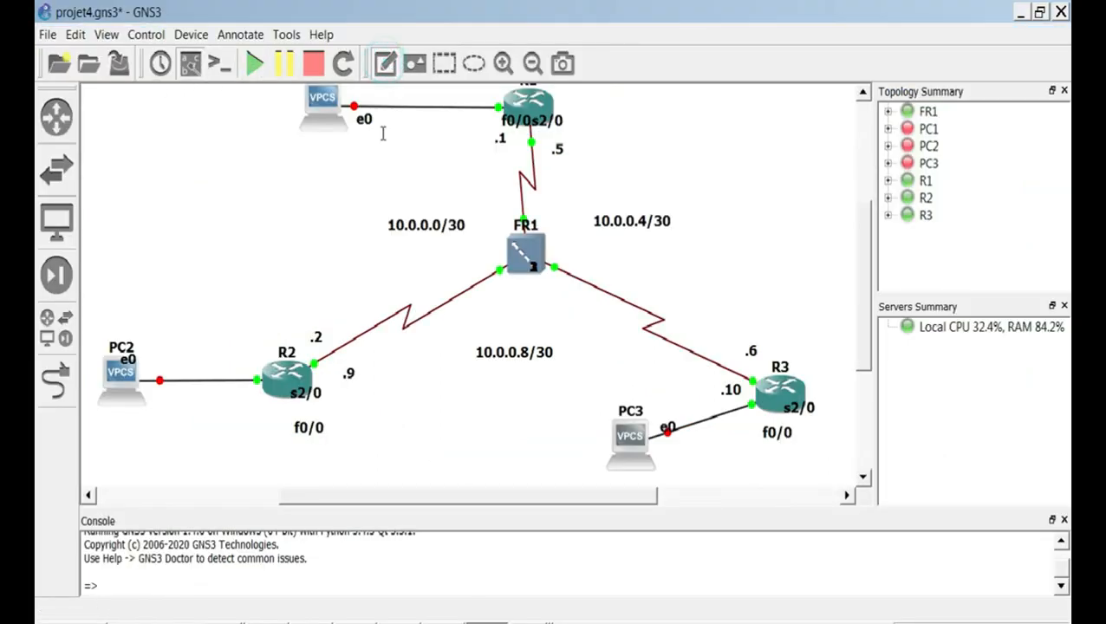
left_click(380, 132)
type("192.168.1.")
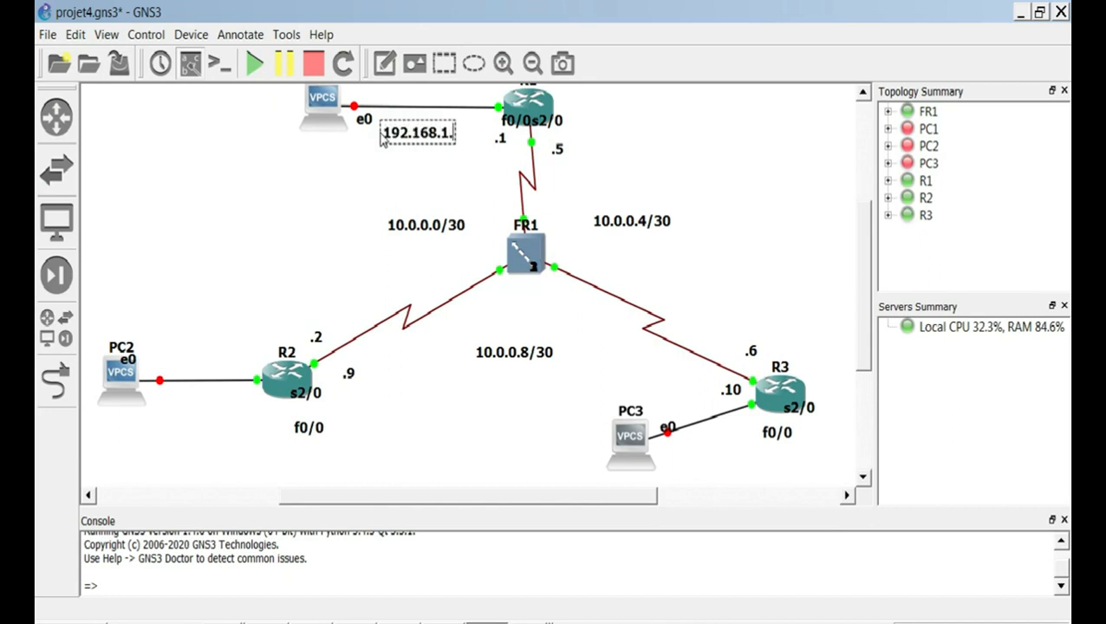
type("0/24")
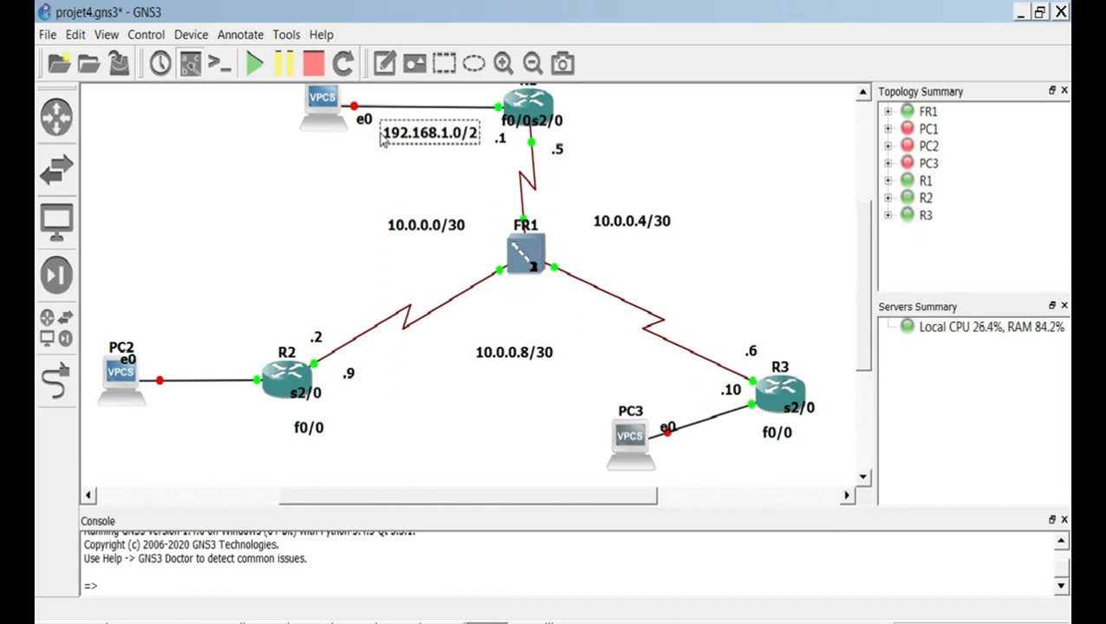
Add the text label 192.168.2.0/24 above the link between PC2 and R2.
left_click(386, 65)
left_click(152, 326)
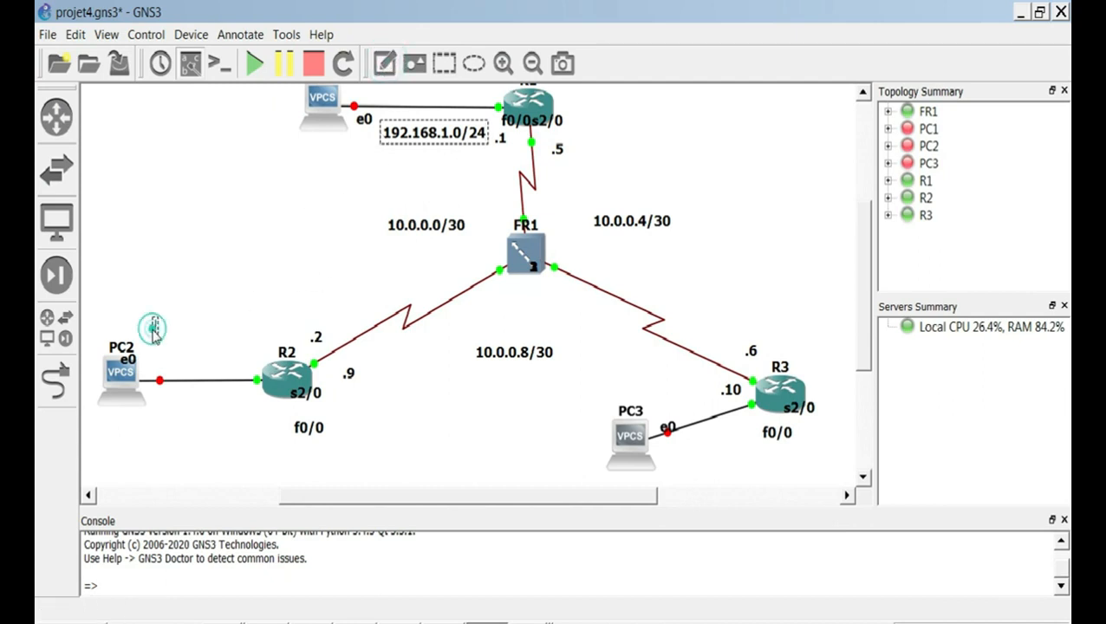
type("12")
key("BackSpace")
type("9")
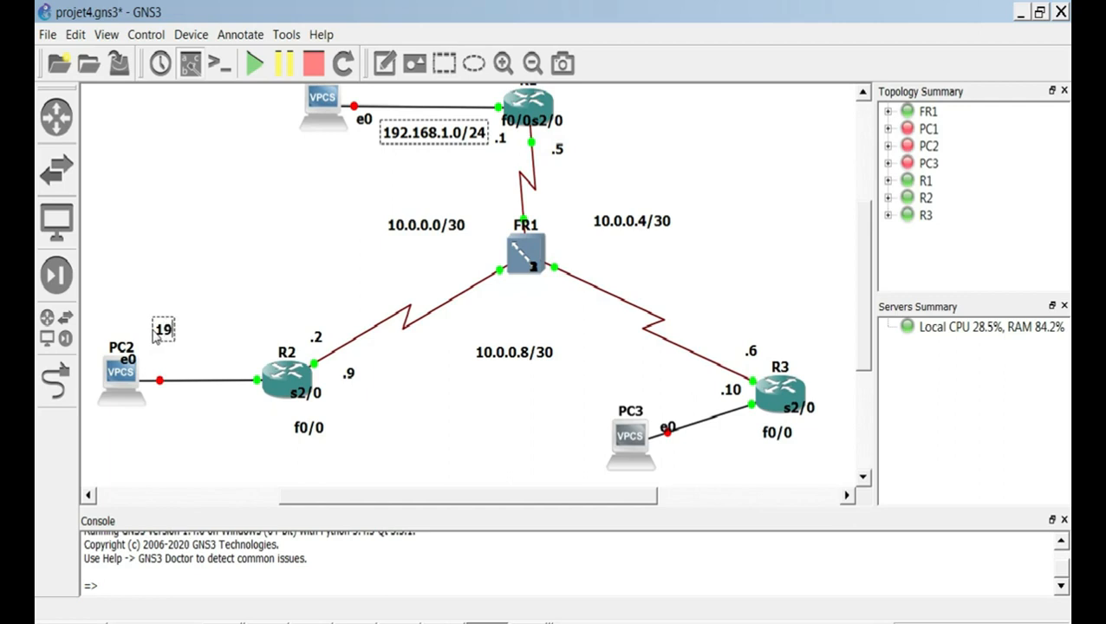
type("2.168.2.")
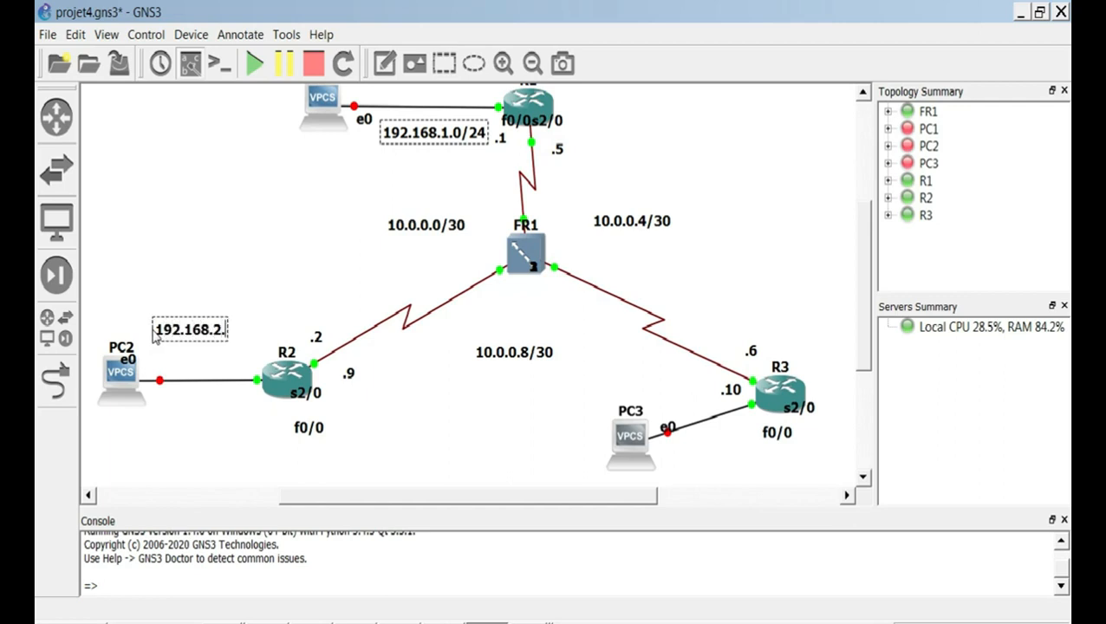
type("0/24")
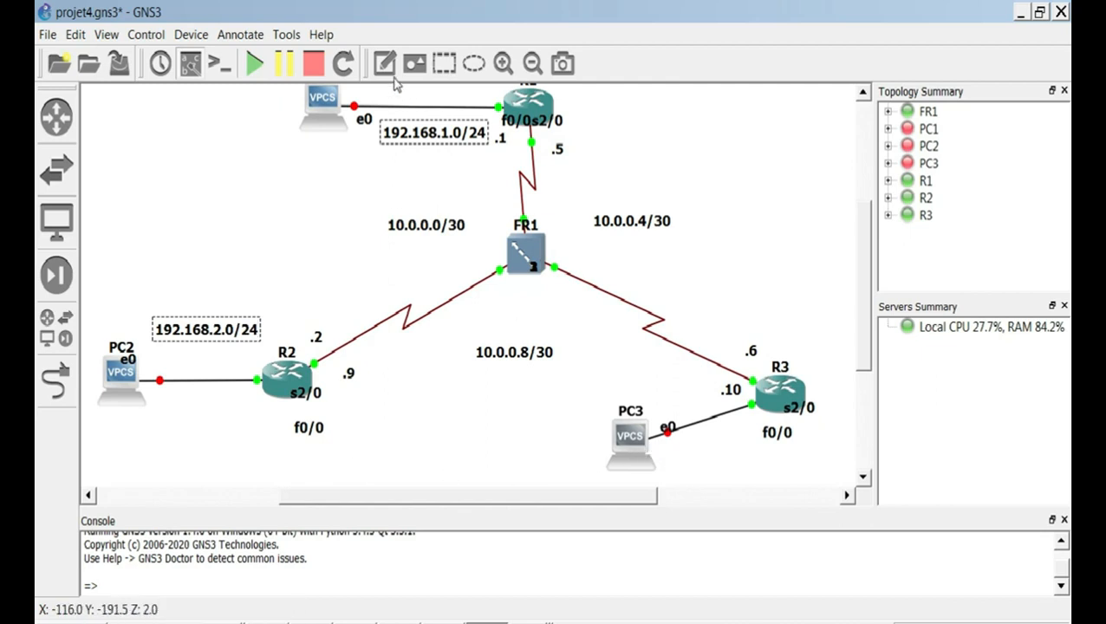
Add the text label 192.168.3.0/24 below the link between PC3 and R3, and leave text editing.
left_click(383, 62)
left_click(679, 459)
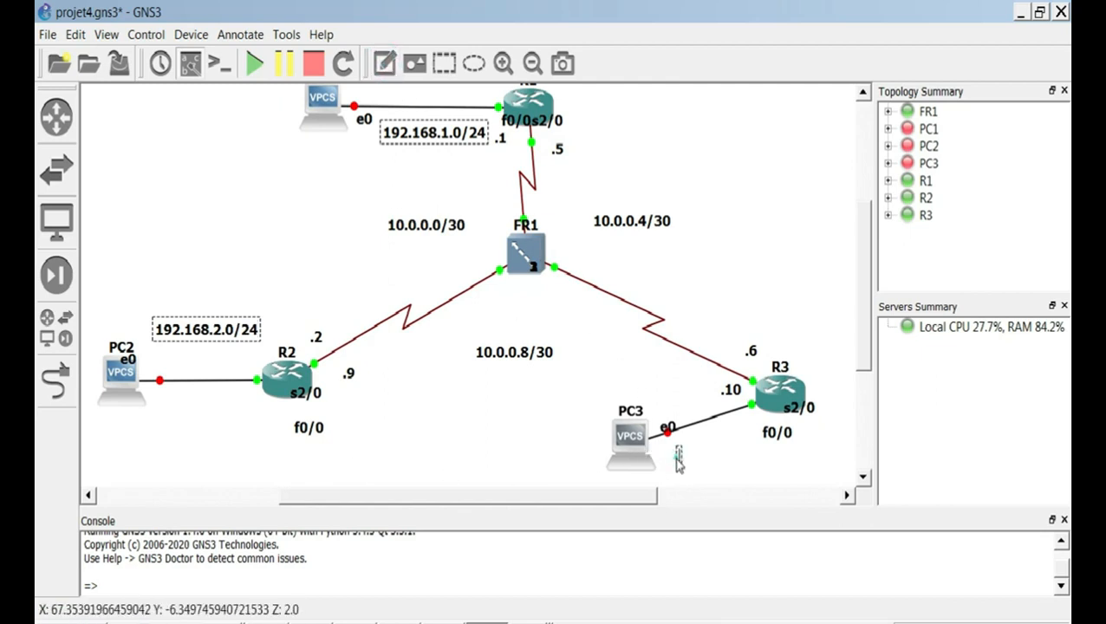
type("192.168.30")
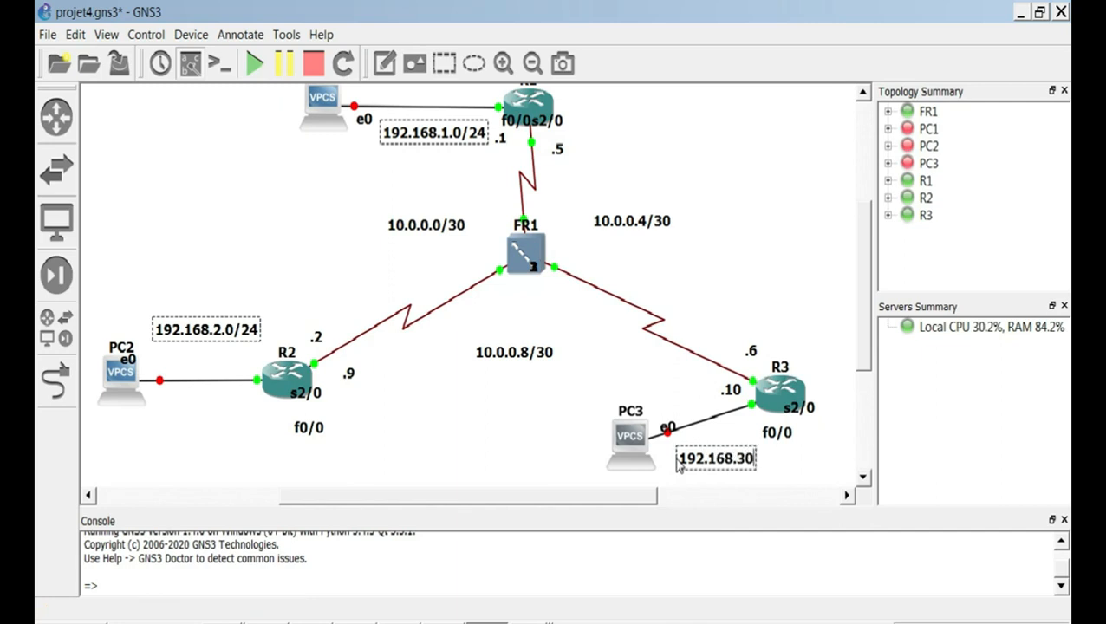
key("BackSpace")
type(".0/24")
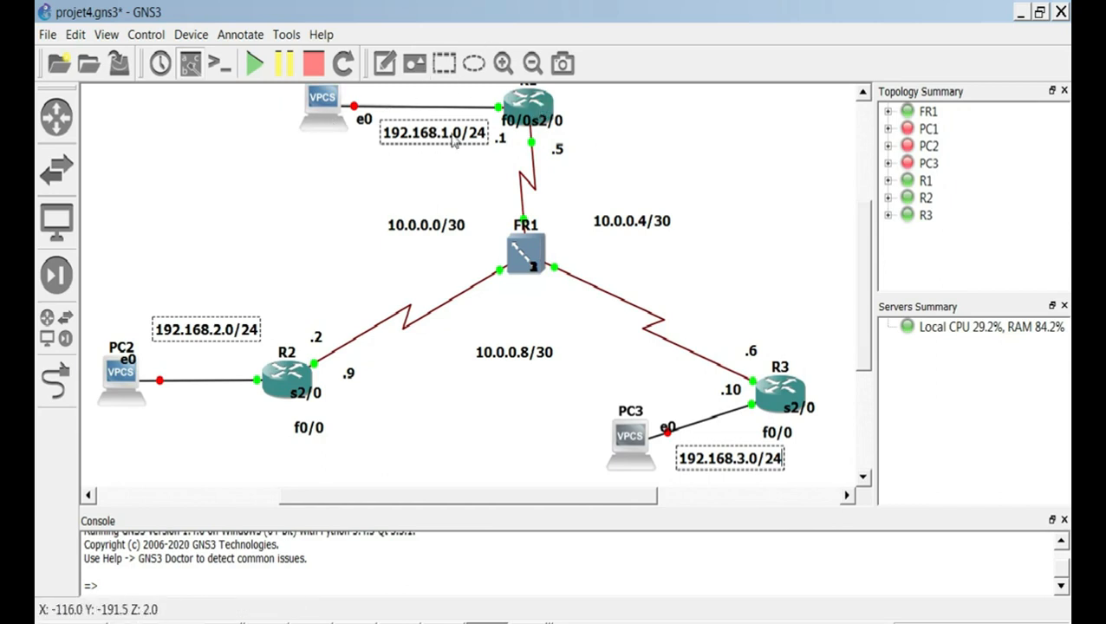
left_click(680, 164)
Open R1's console, clear the stray characters, and enter configuration mode for interface f0/0.
double_click(532, 103)
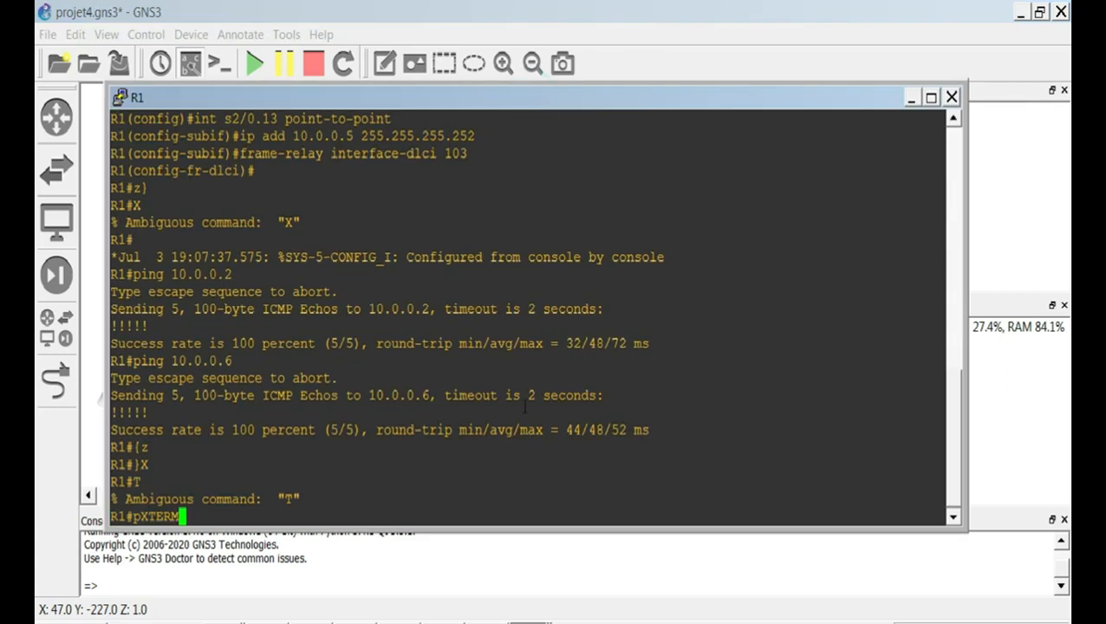
key("BackSpace")
key("BackSpace")
key("BackSpace")
key("BackSpace")
key("BackSpace")
key("BackSpace")
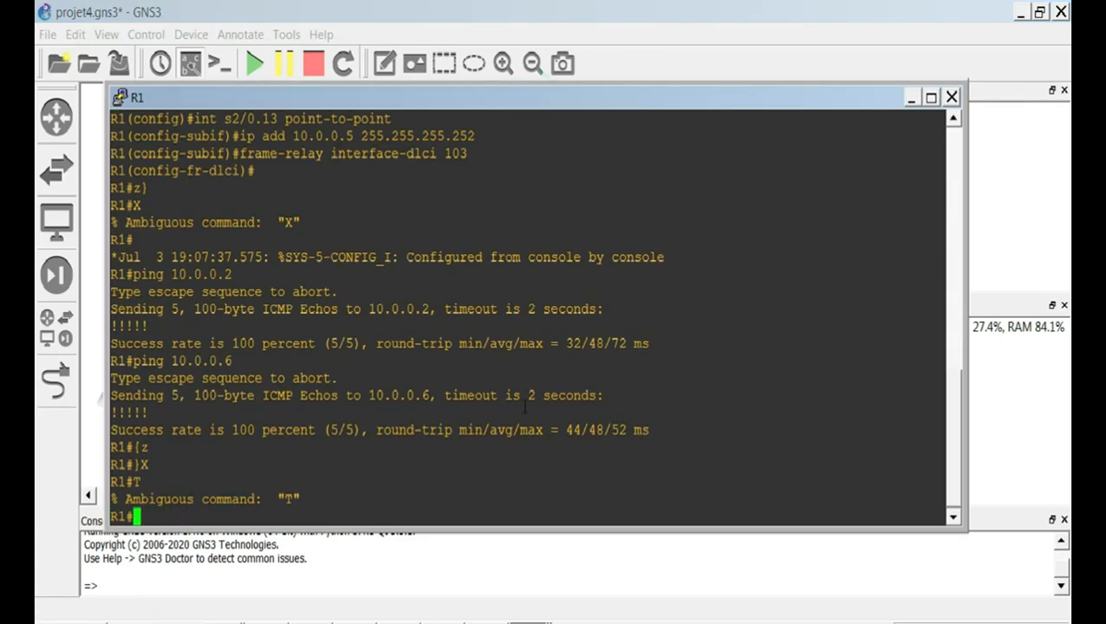
type("conft")
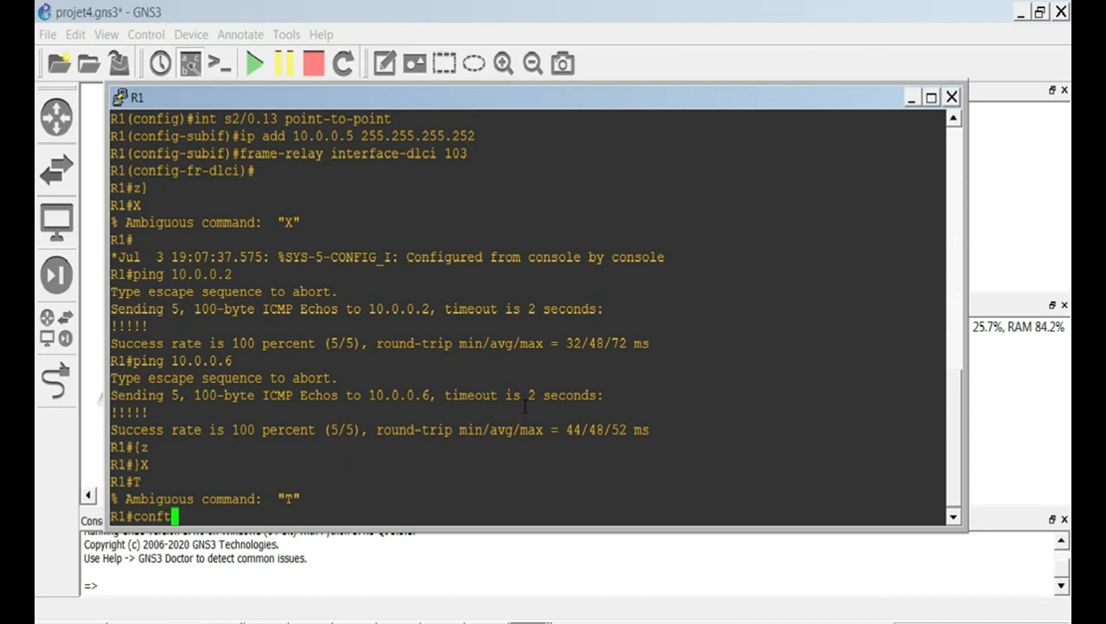
key("BackSpace")
type("t")
key("Return")
type("i")
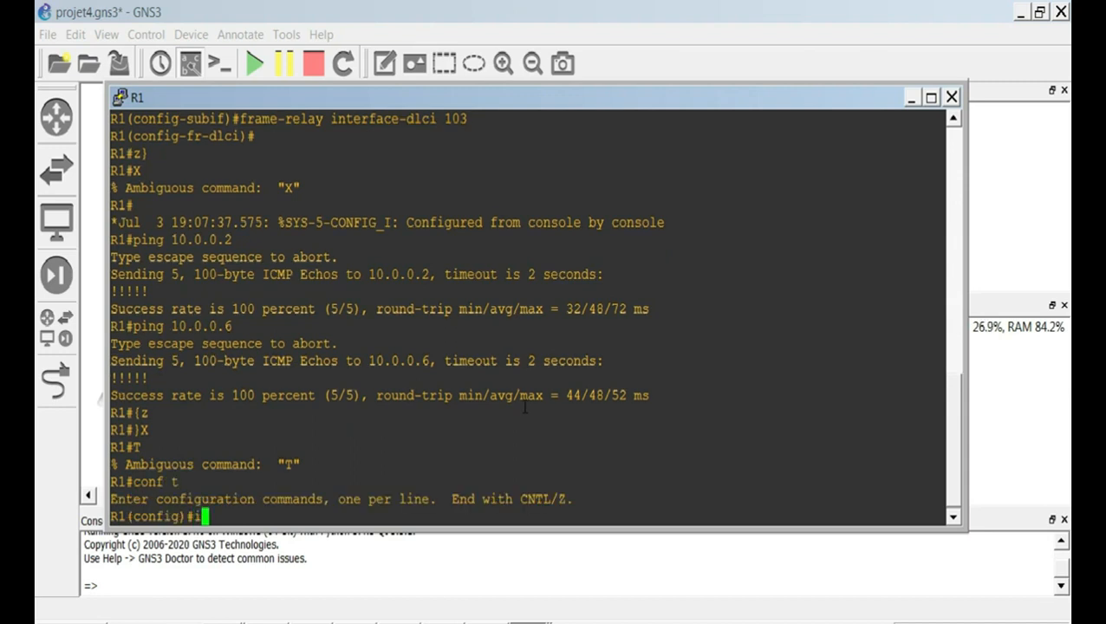
type("nt f0/0")
key("Return")
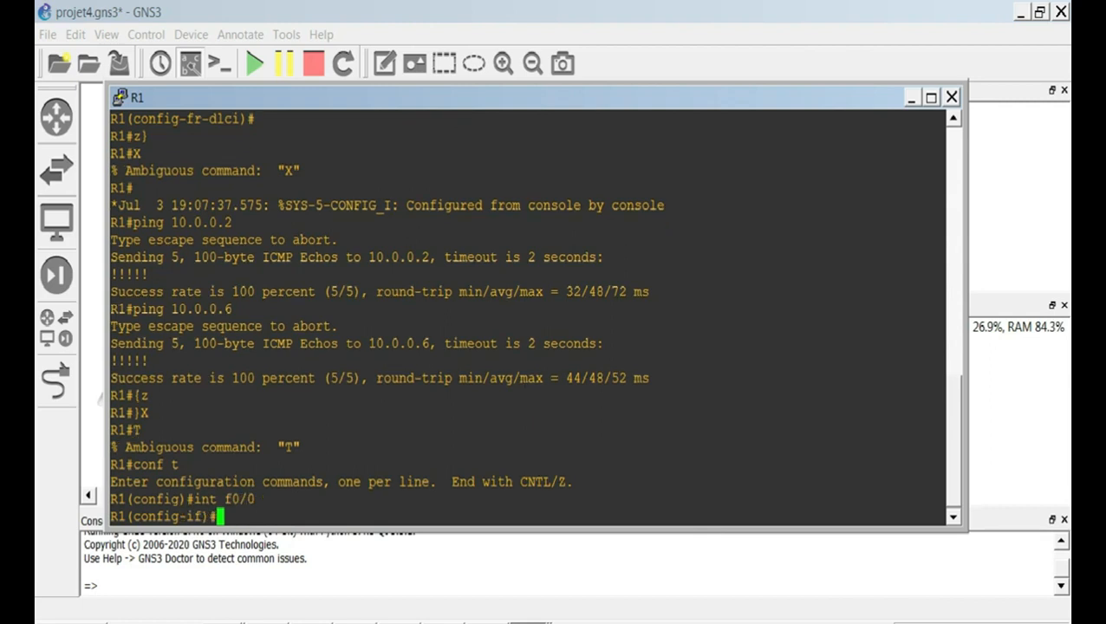
Try to address R1's f0/0 interface with the command ip 192.168.1.1 255.255.255.0.
type("ip")
type("192.1")
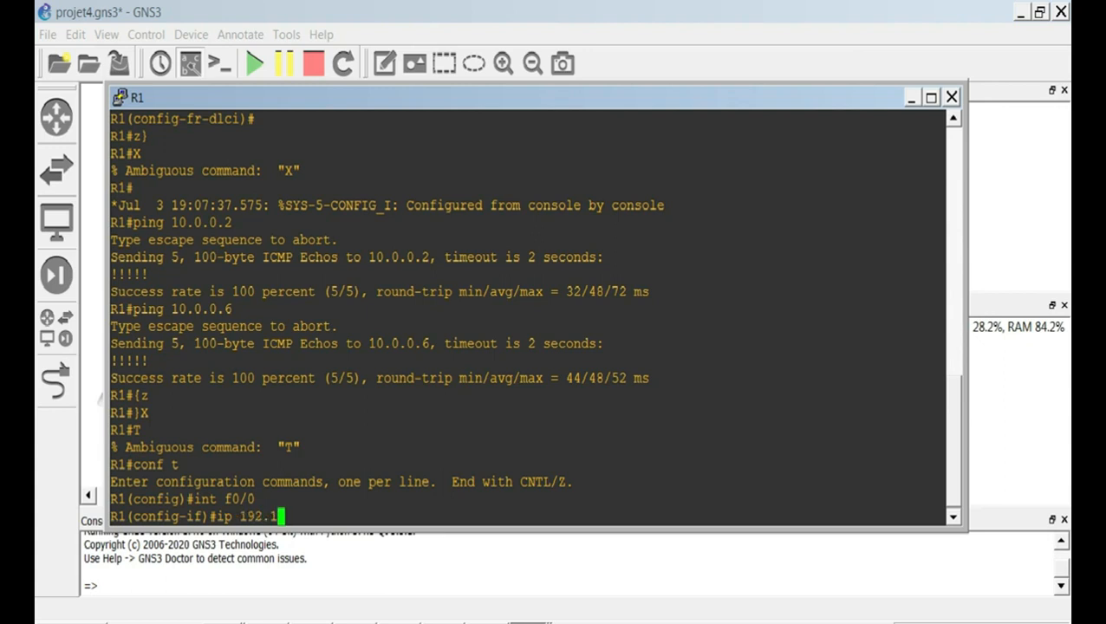
type("68.1.1 255.255.255.0")
key("Return")
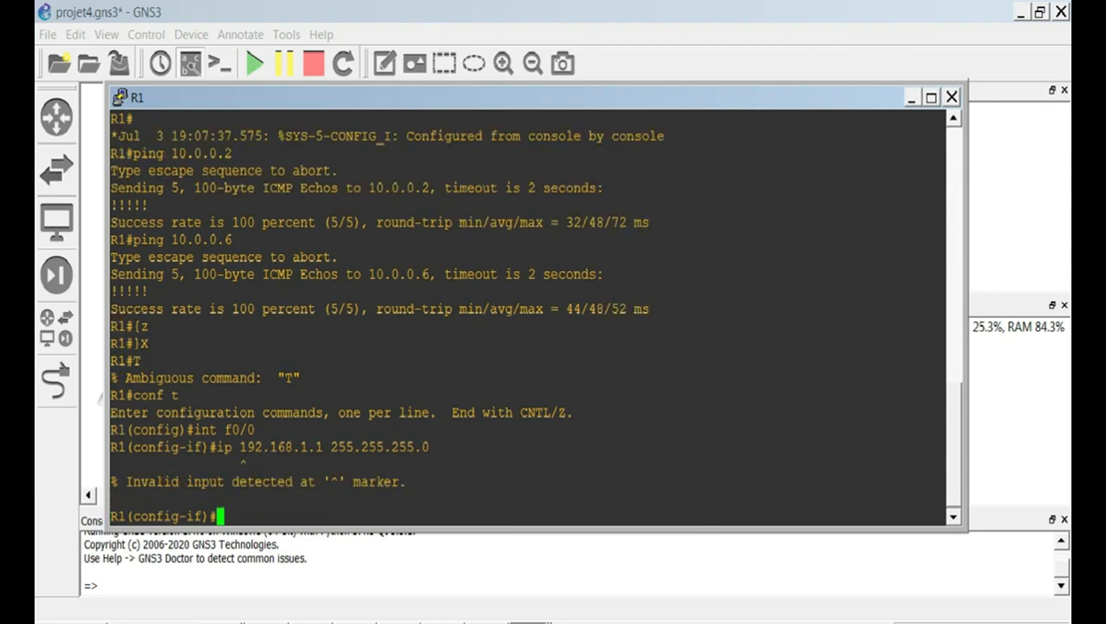
Correct the previous command to ip add 192.168.1.1 255.255.255.0 and run it on R1's f0/0 interface.
key("Up")
key("Left")
key("Left")
key("Left")
key("Left")
key("Left")
key("Left")
key("Left")
key("Left")
key("Left")
key("Left")
key("Left")
key("Left")
key("Left")
key("Left")
key("Left")
key("Left")
key("Left")
key("Left")
key("Left")
key("Left")
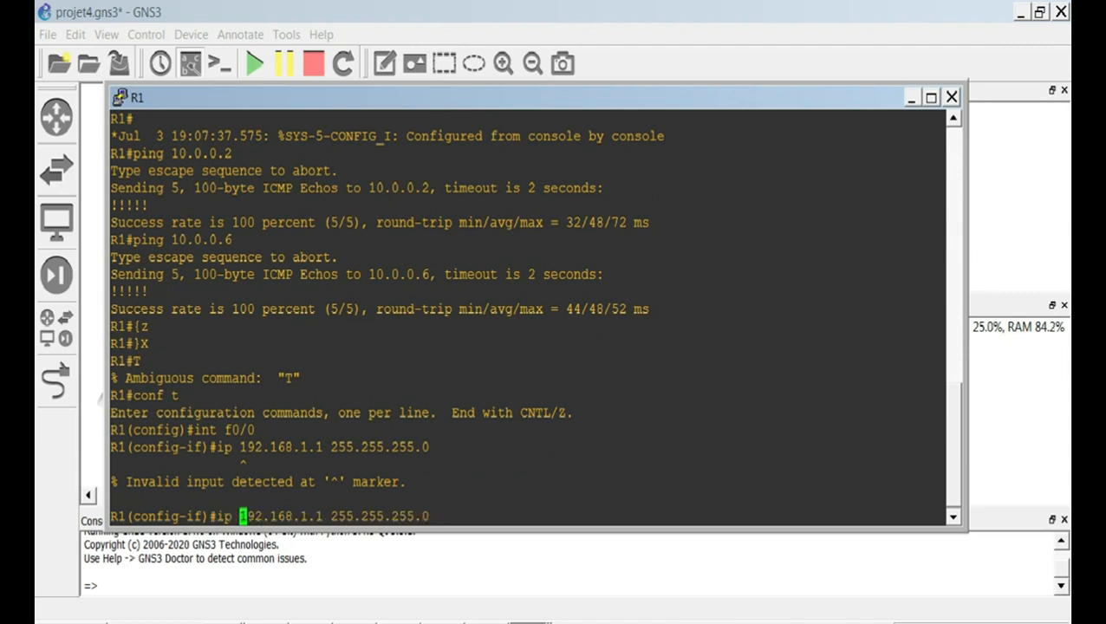
type("add")
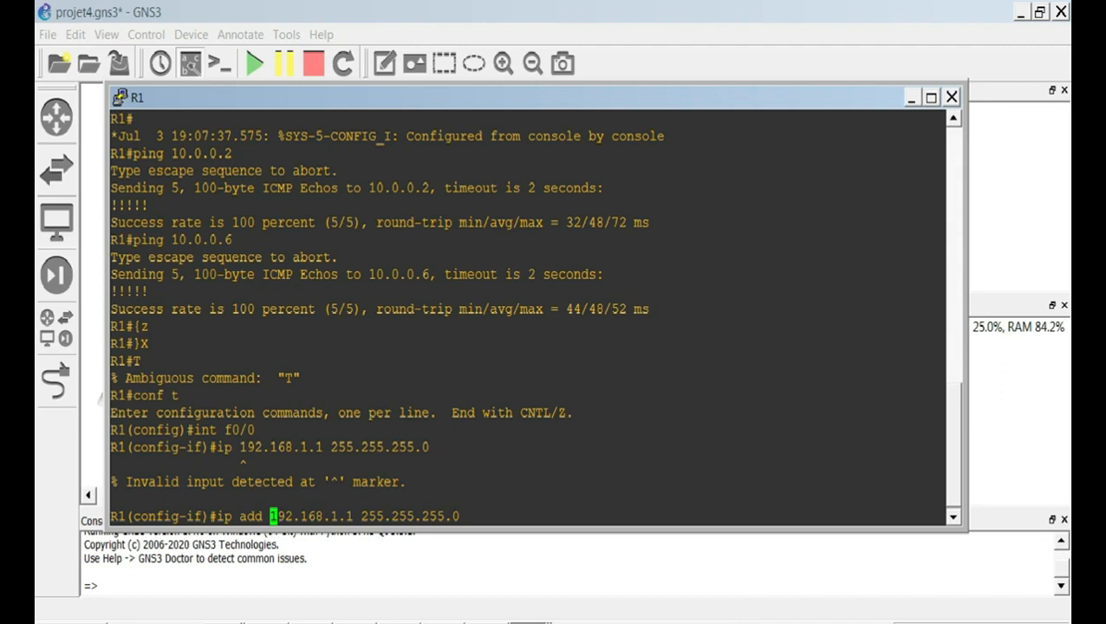
key("Return")
Enable R1's f0/0 interface with no sh, then return to the topology and start all devices.
type("no s")
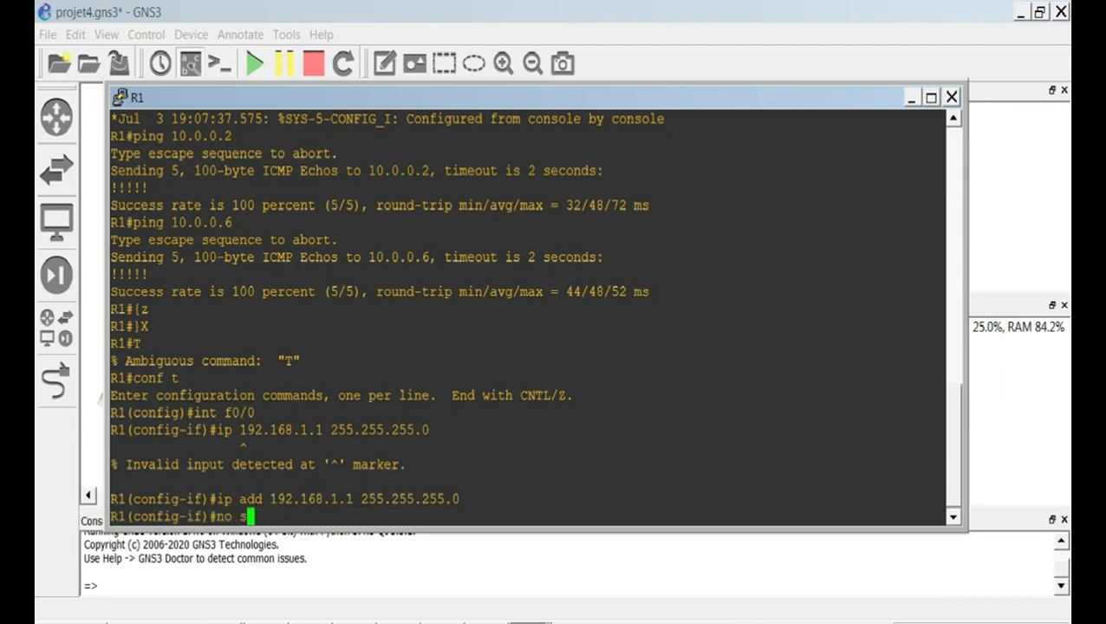
type("h")
key("Return")
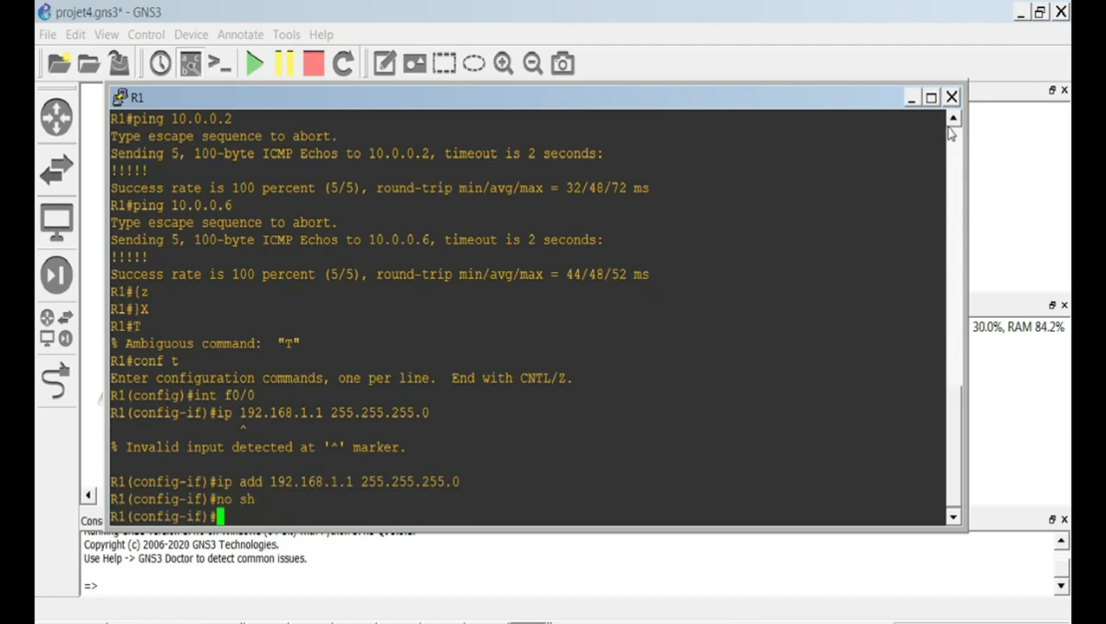
left_click(911, 97)
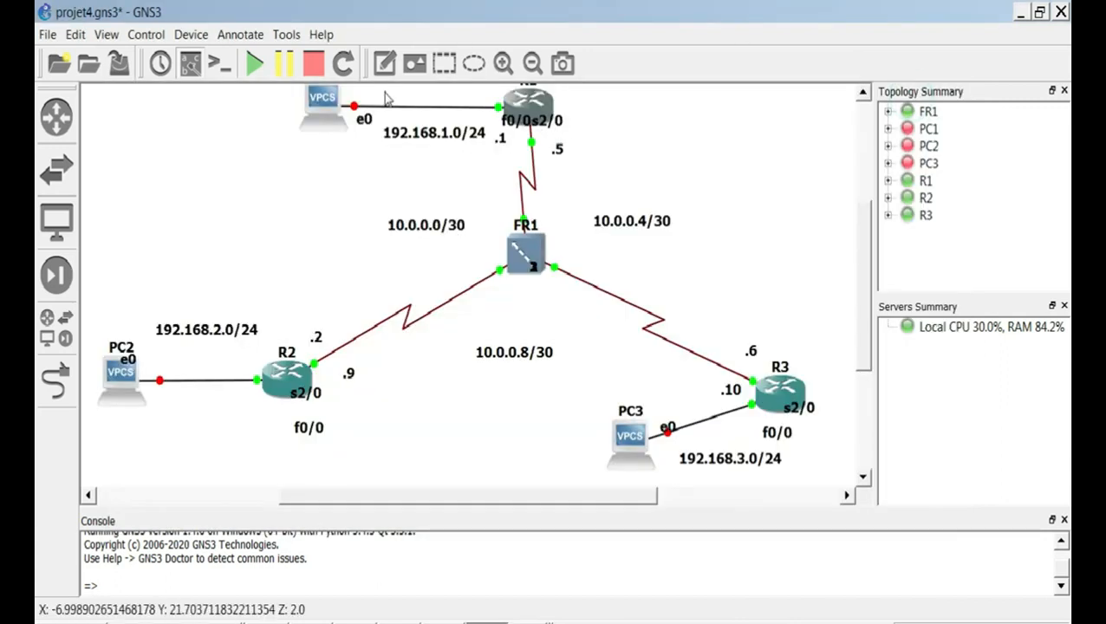
left_click(254, 66)
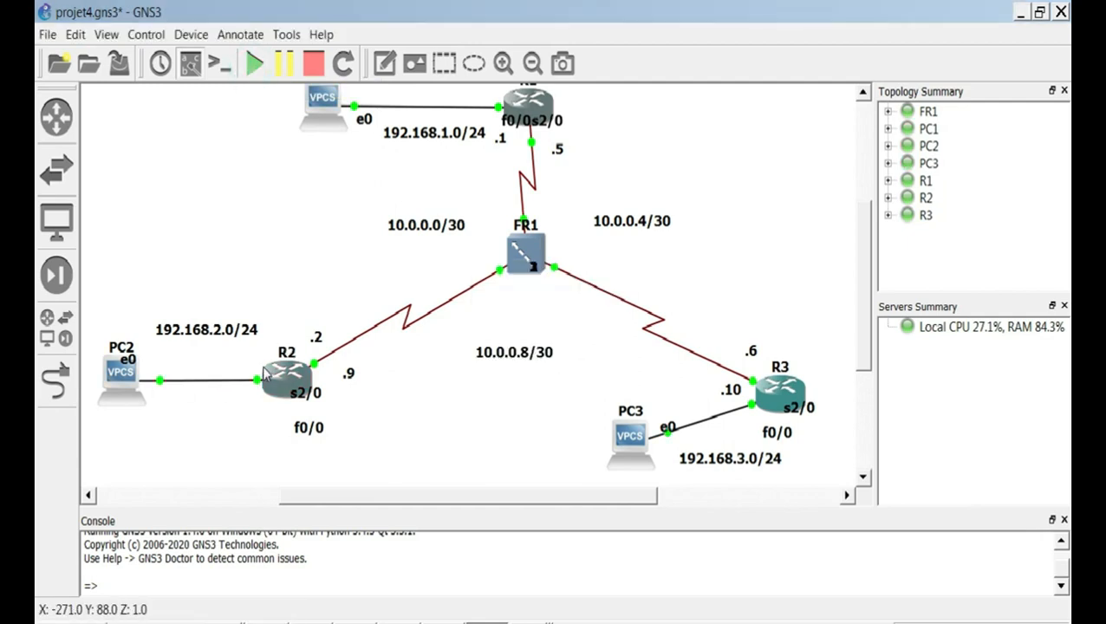
Open R2's console, clear the stray characters, and enter configuration mode for interface f0/0.
double_click(291, 384)
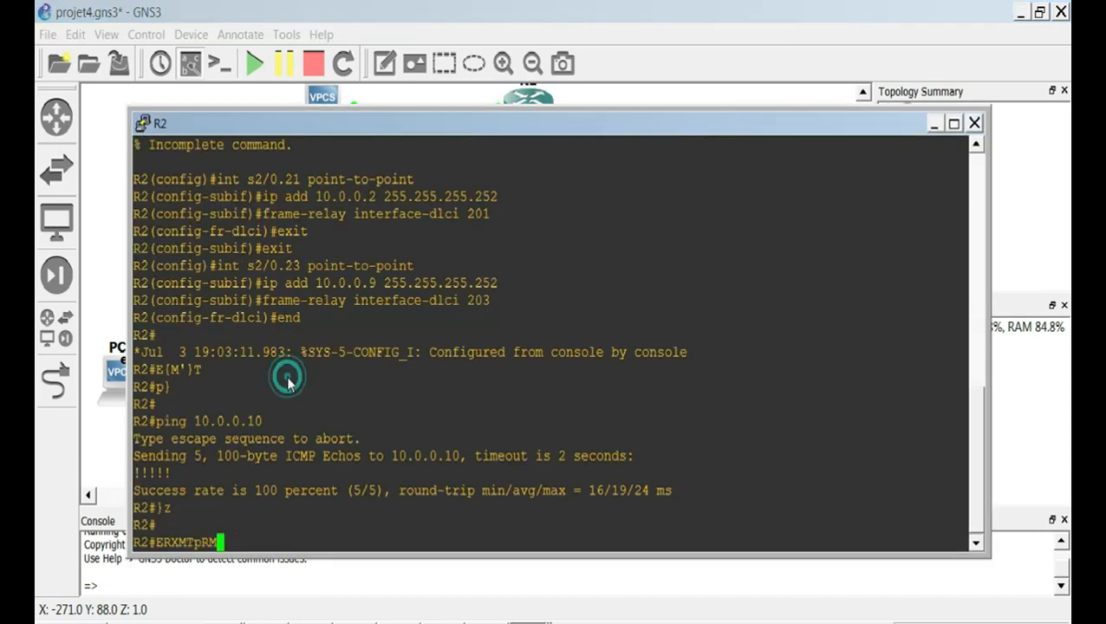
key("BackSpace")
key("BackSpace")
key("BackSpace")
key("BackSpace")
key("BackSpace")
key("BackSpace")
key("BackSpace")
key("BackSpace")
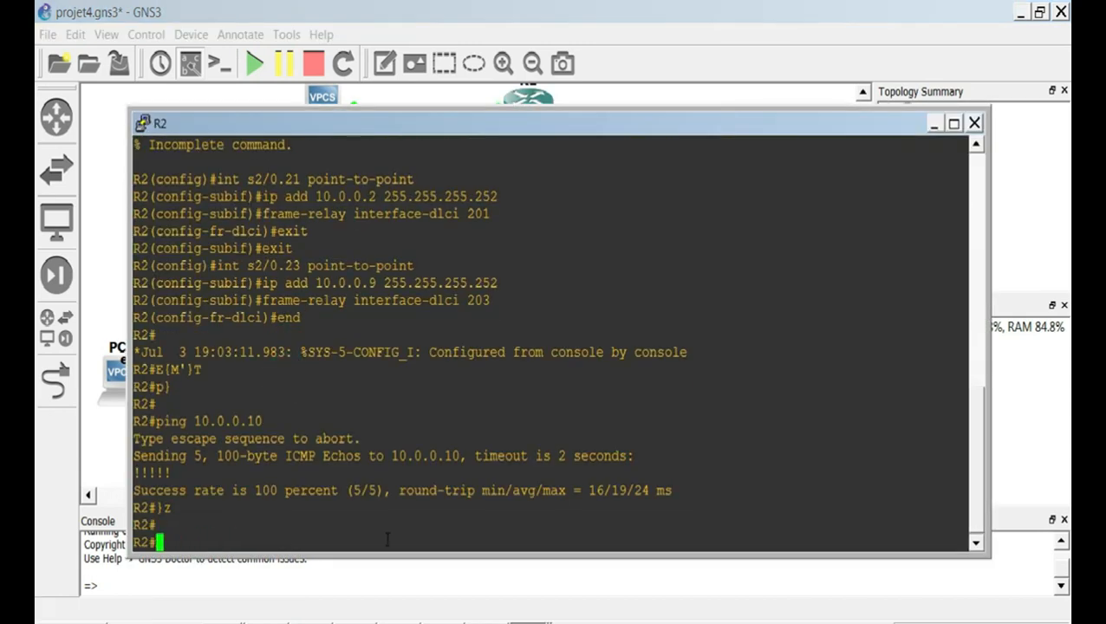
type("conf t")
key("Return")
type("int ")
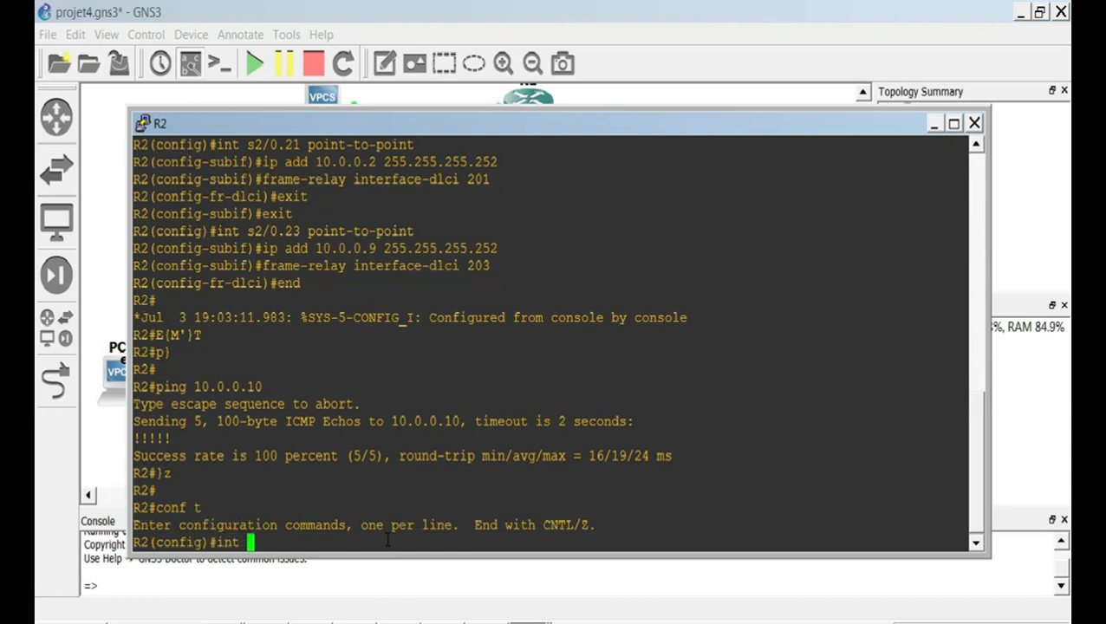
type("f0/0")
key("Return")
Assign 192.168.2.1 255.255.255.0 to R2's f0/0, enable the interface with no sh, and return to the topology.
type("ip add ")
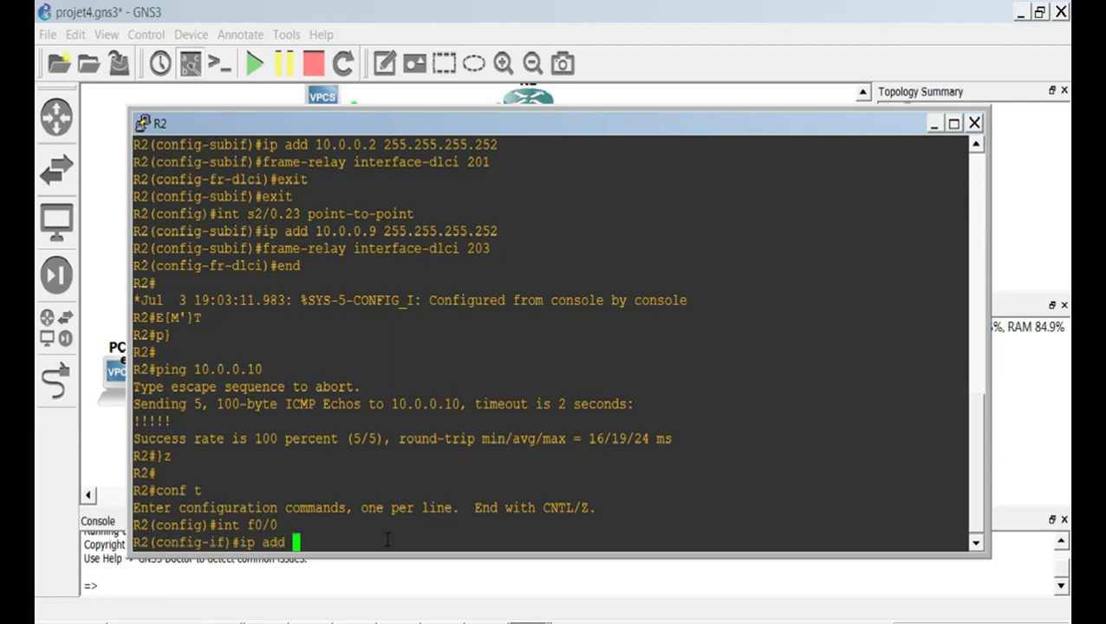
type("192.168.2.1 255.255.255.0")
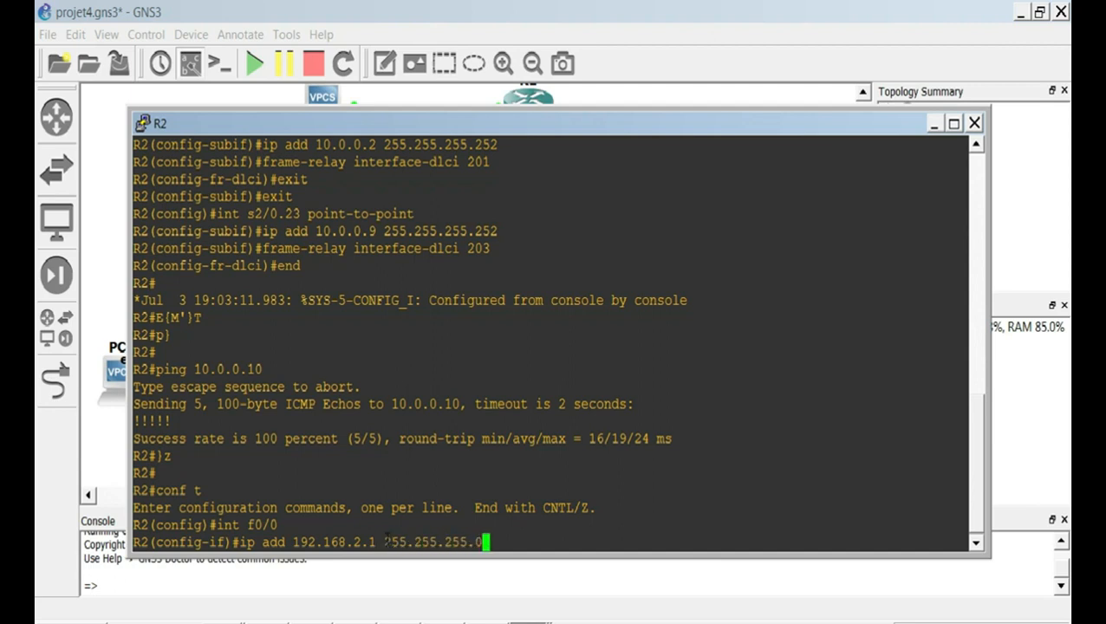
key("Return")
type("no sh")
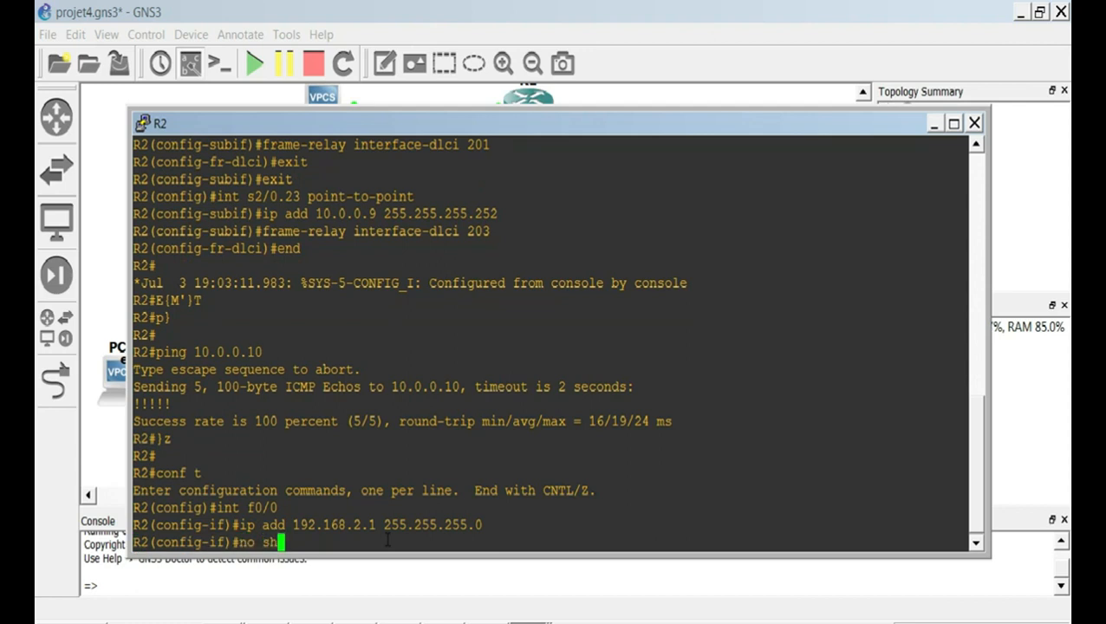
key("Return")
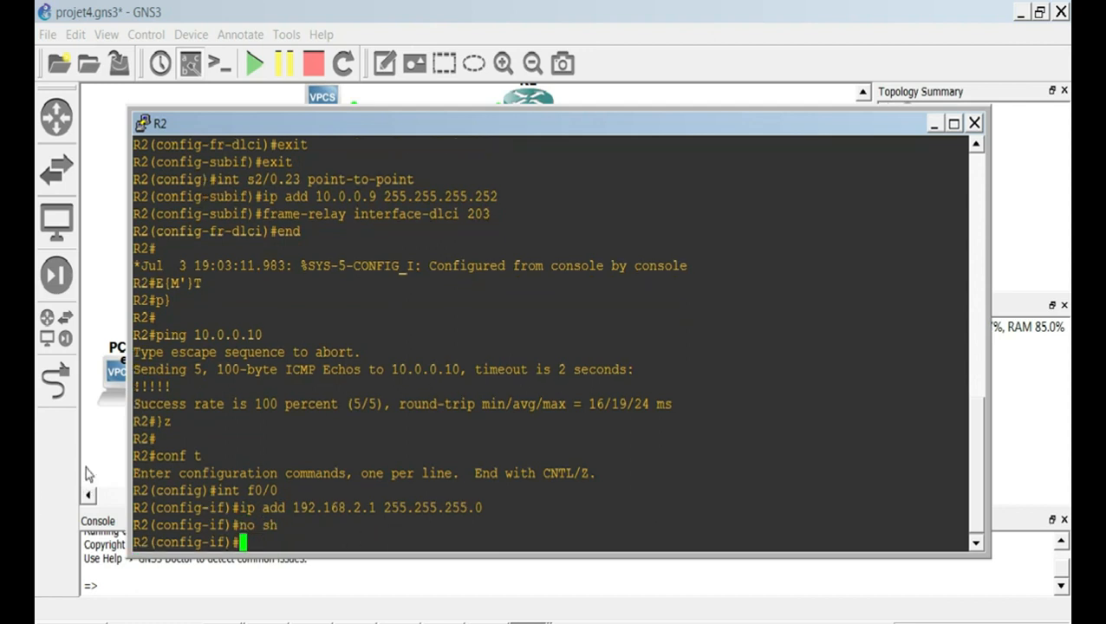
left_click(102, 445)
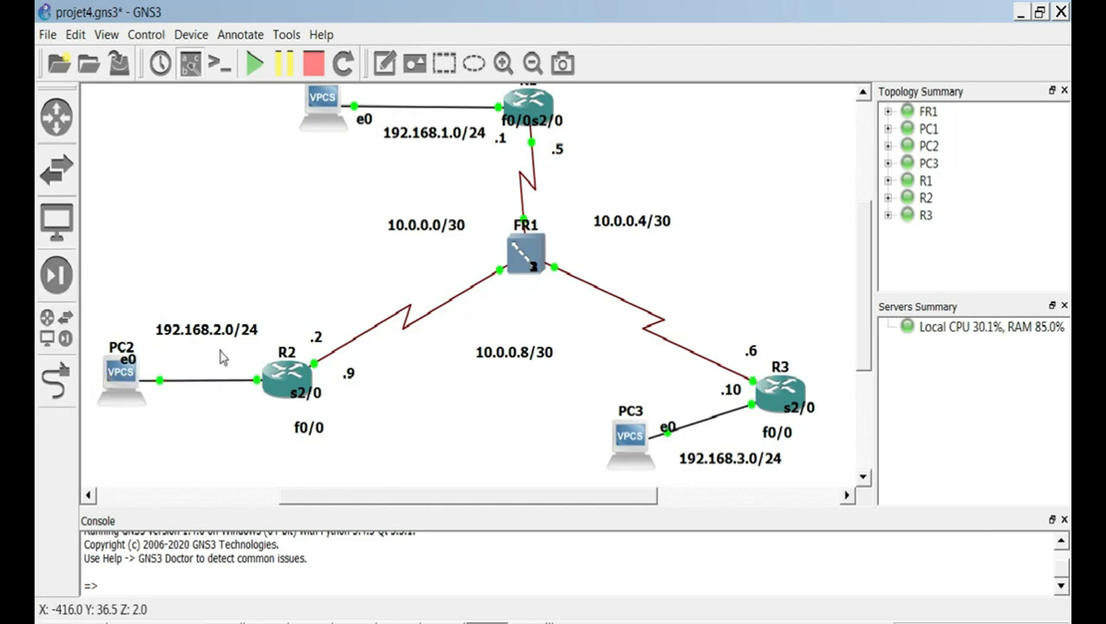
Open R3's console, clear the stray character, and enter global configuration mode with conf t.
double_click(777, 402)
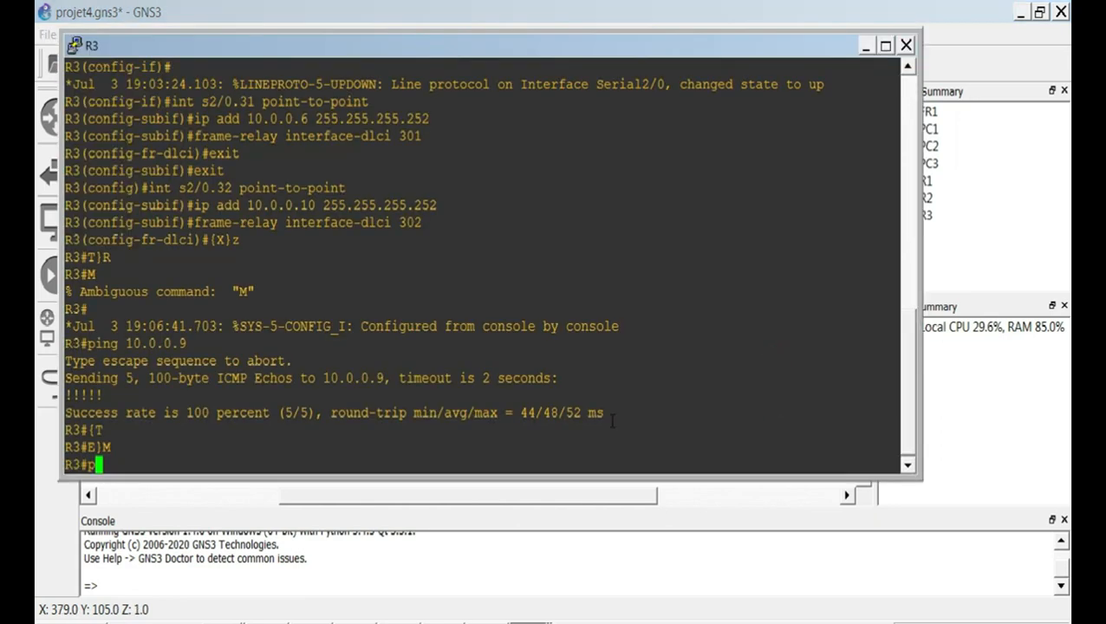
key("BackSpace")
type("conf t")
key("Return")
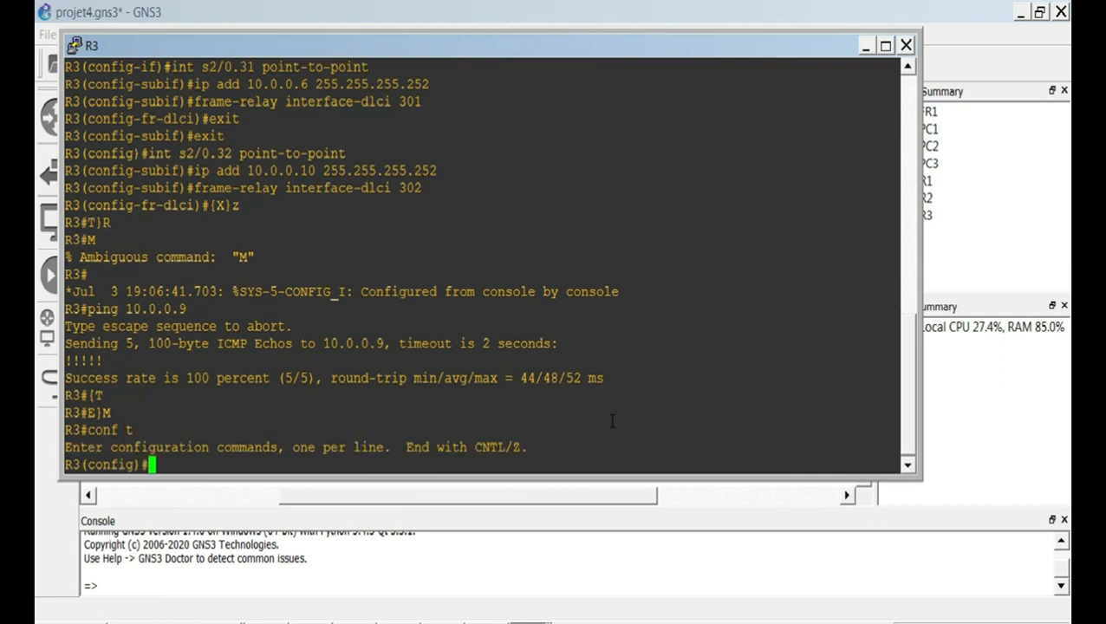
Assign 192.168.3.1 255.255.255.0 to R3's f0/0, enable the interface with no sh, and return to the topology.
type("int f0/0")
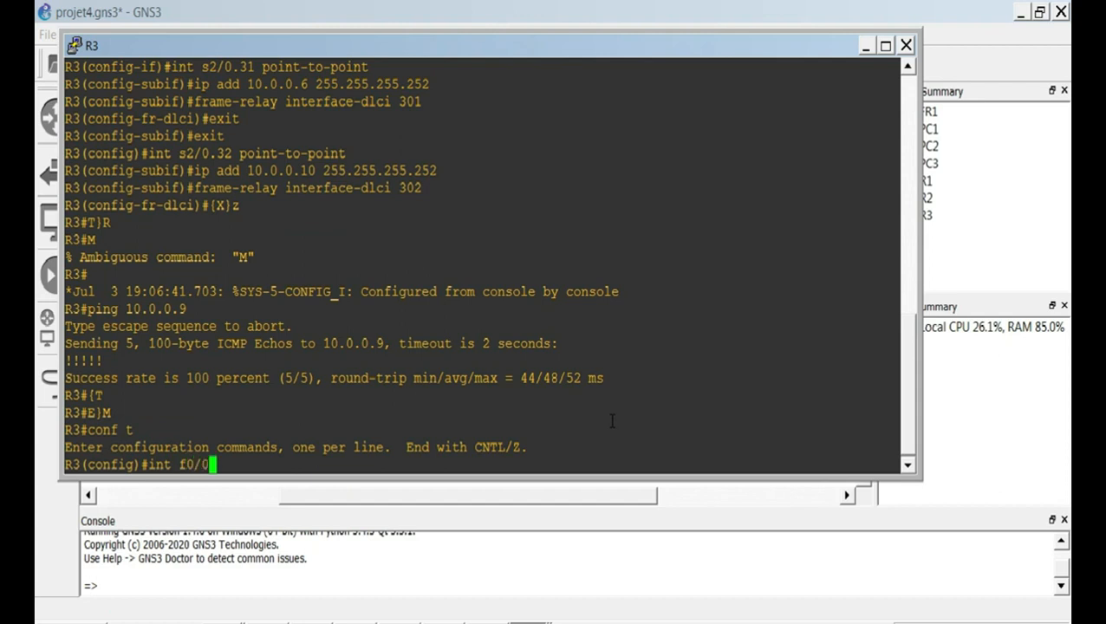
key("Return")
type("ip")
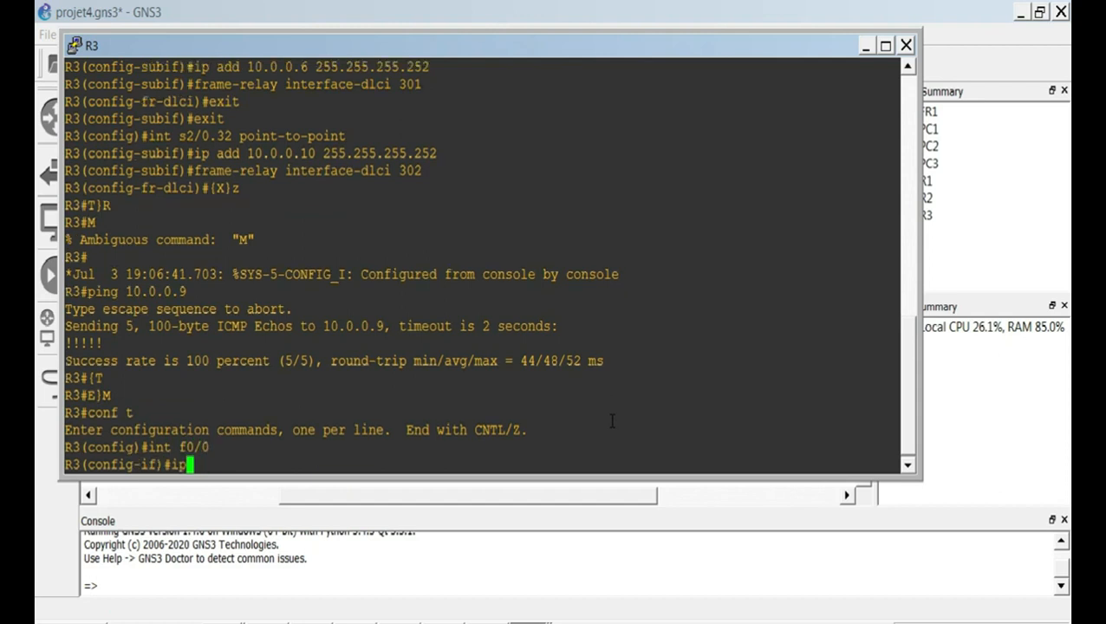
type(" add 192.168.3")
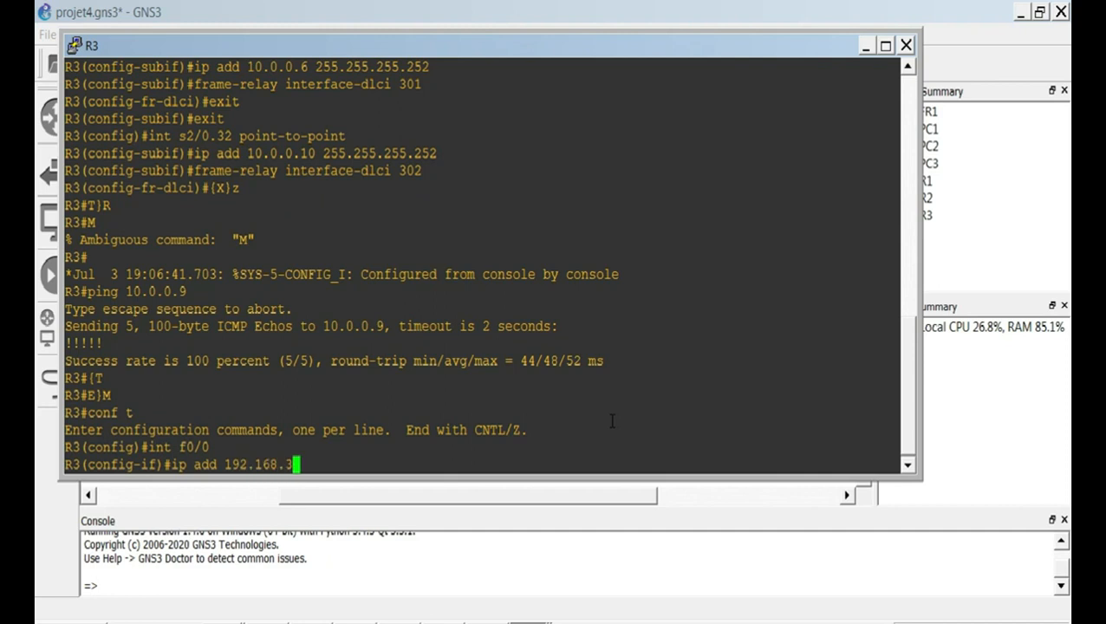
type(".1 255.255.255.0")
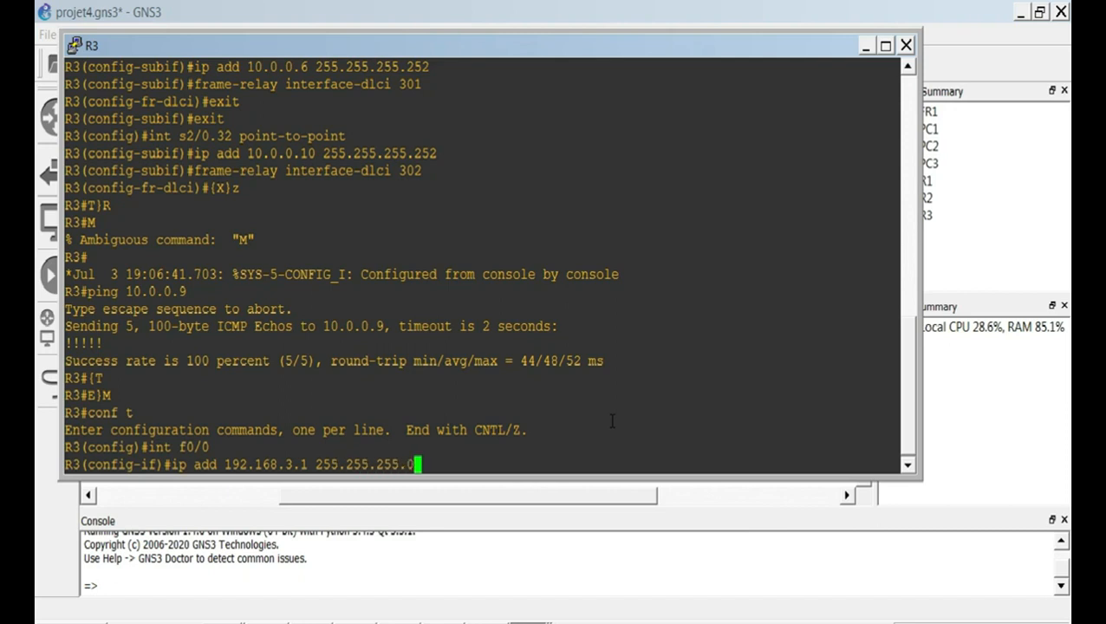
key("Return")
type("no sh")
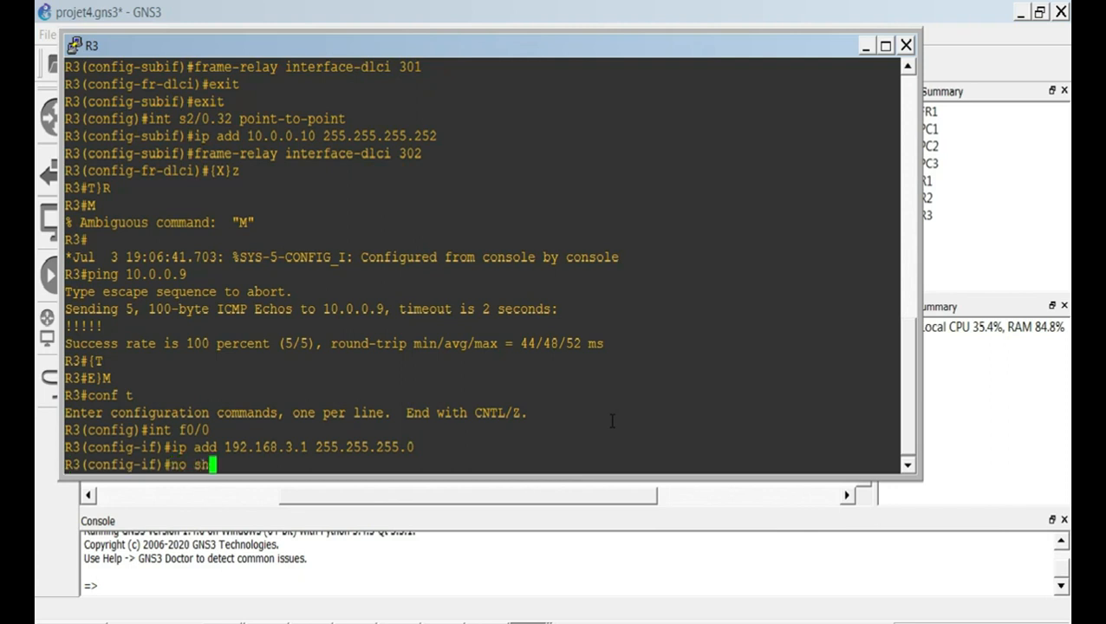
key("Return")
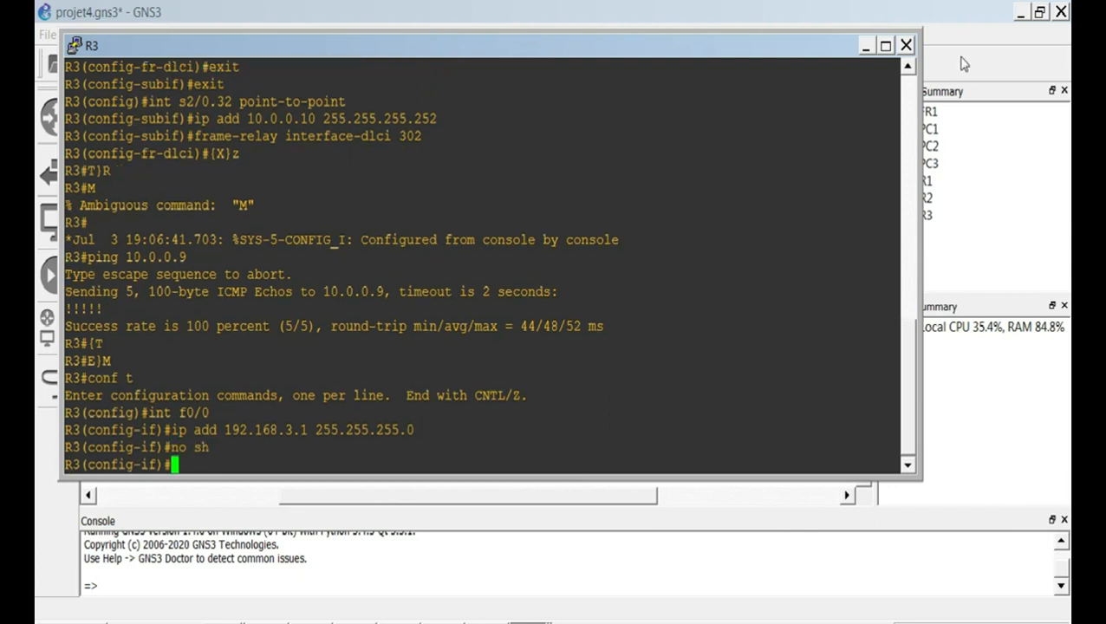
left_click(865, 48)
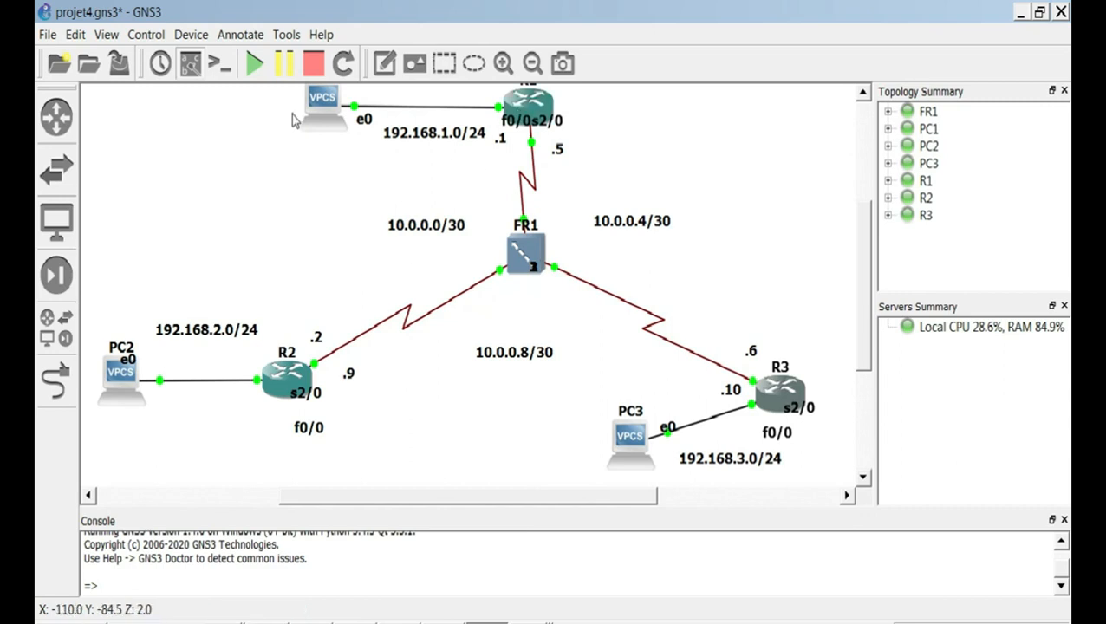
Open PC1's console and set its address to 192.168.1.2/24 with gateway 192.168.1.1.
mouse_move(863, 286)
left_mouse_down()
mouse_move(863, 221)
mouse_move(867, 275)
left_mouse_up()
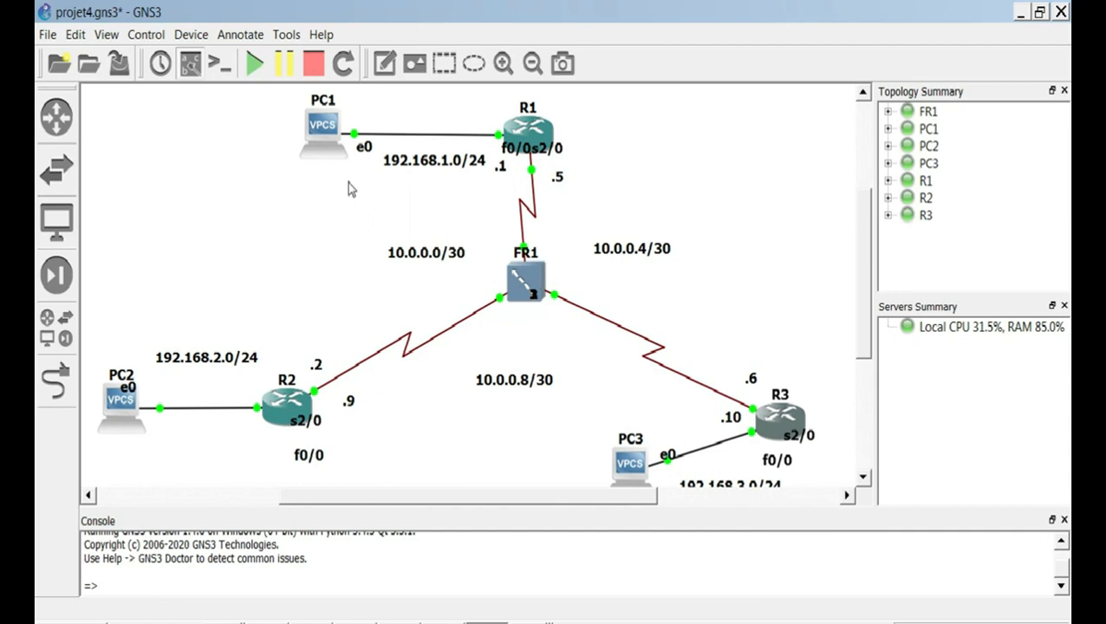
mouse_move(331, 128)
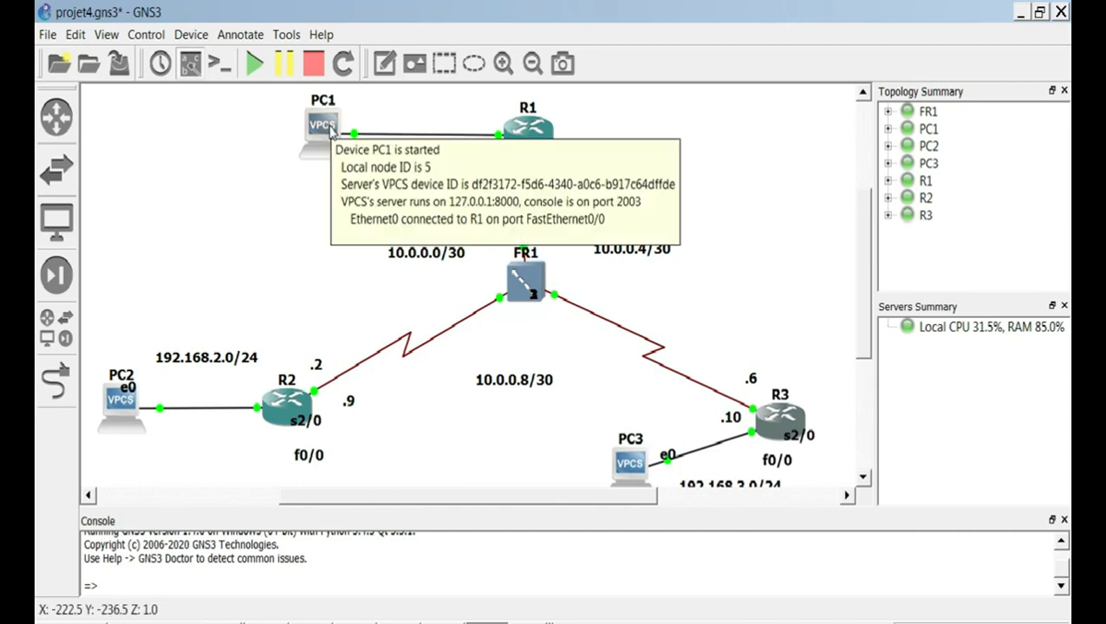
double_click(331, 128)
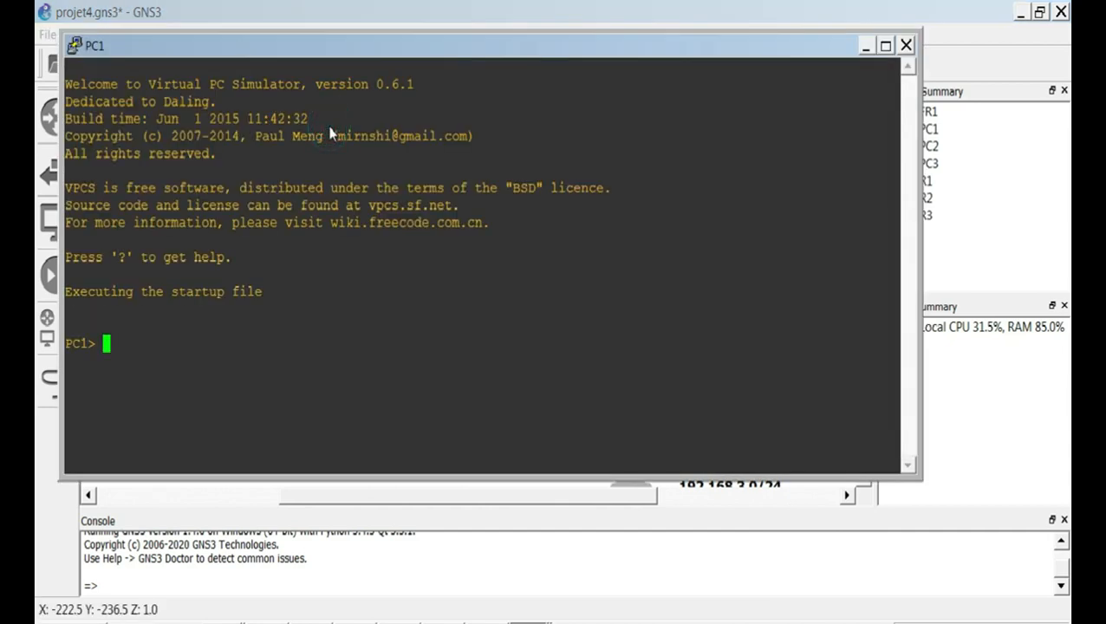
type("ip")
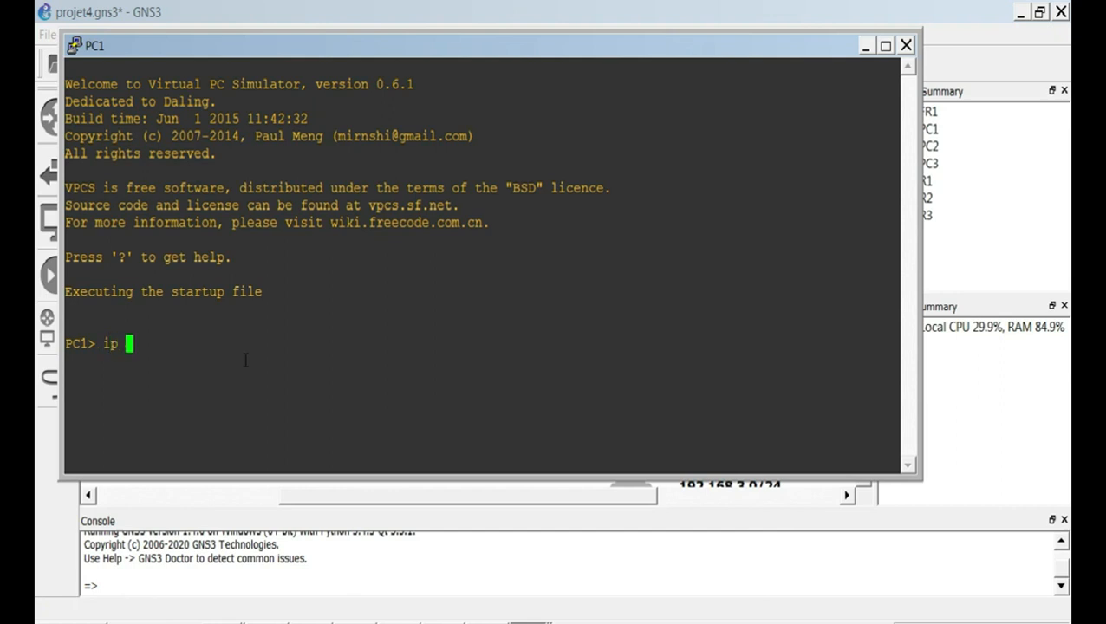
left_click_drag(505, 49, 580, 224)
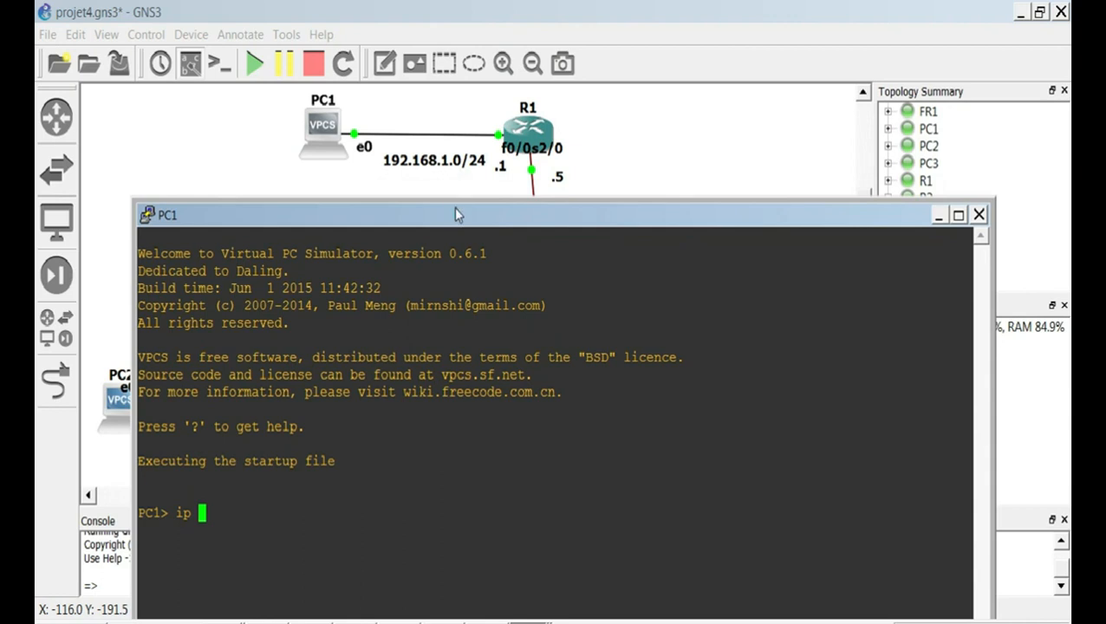
left_click_drag(456, 214, 466, 28)
type("192")
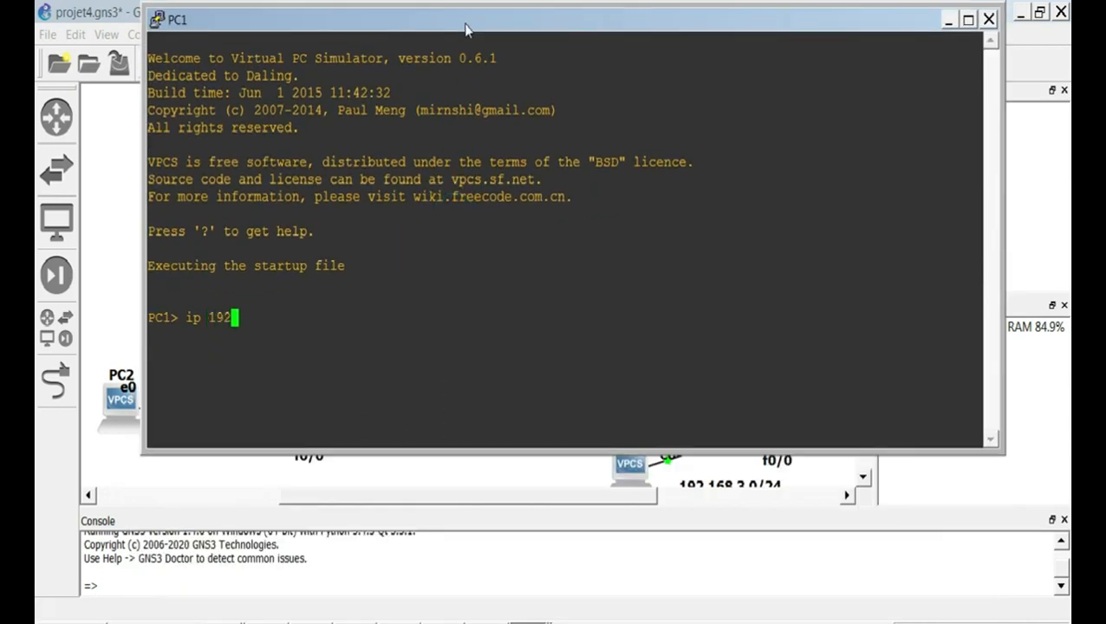
type(".168.1.2/24")
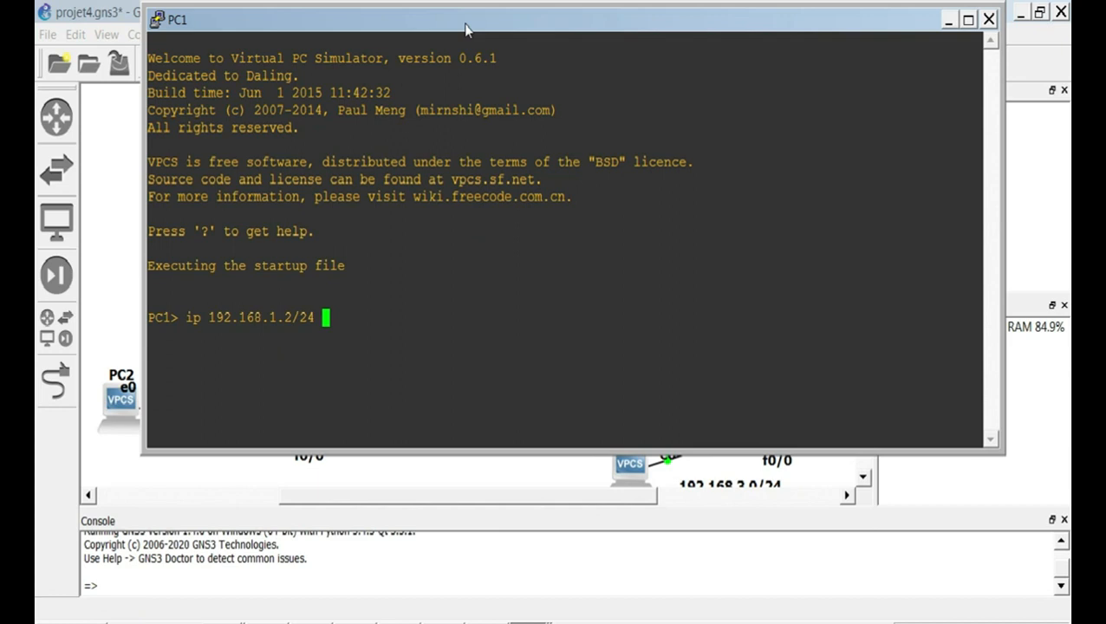
type(" 192.168.")
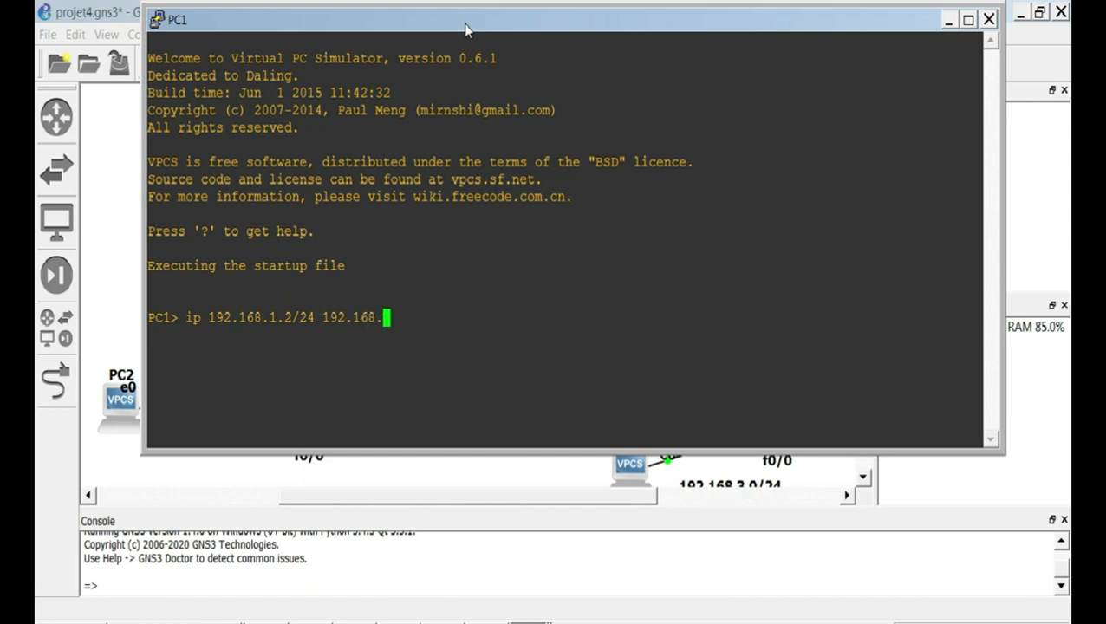
type("1.1")
key("Return")
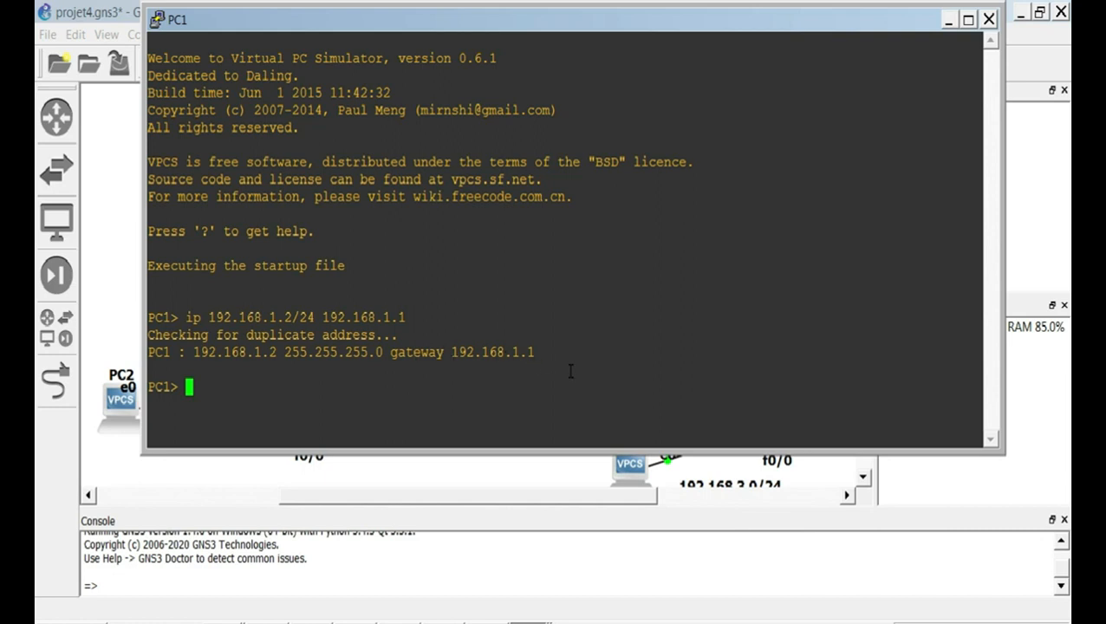
Save PC1's startup configuration and return to the topology.
type("save")
key("Return")
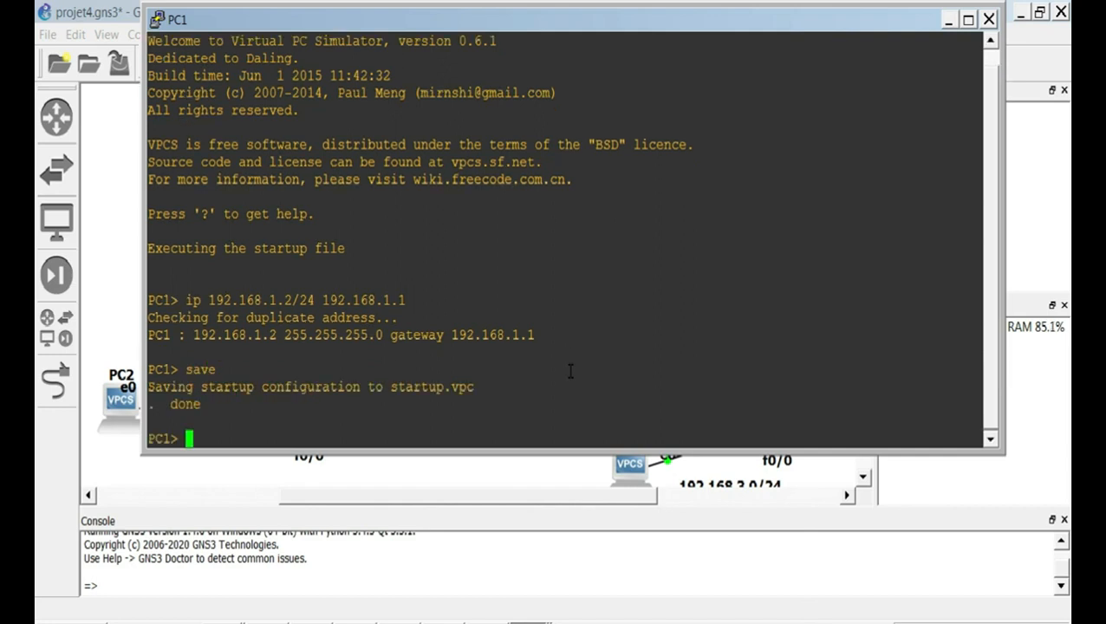
left_click(951, 25)
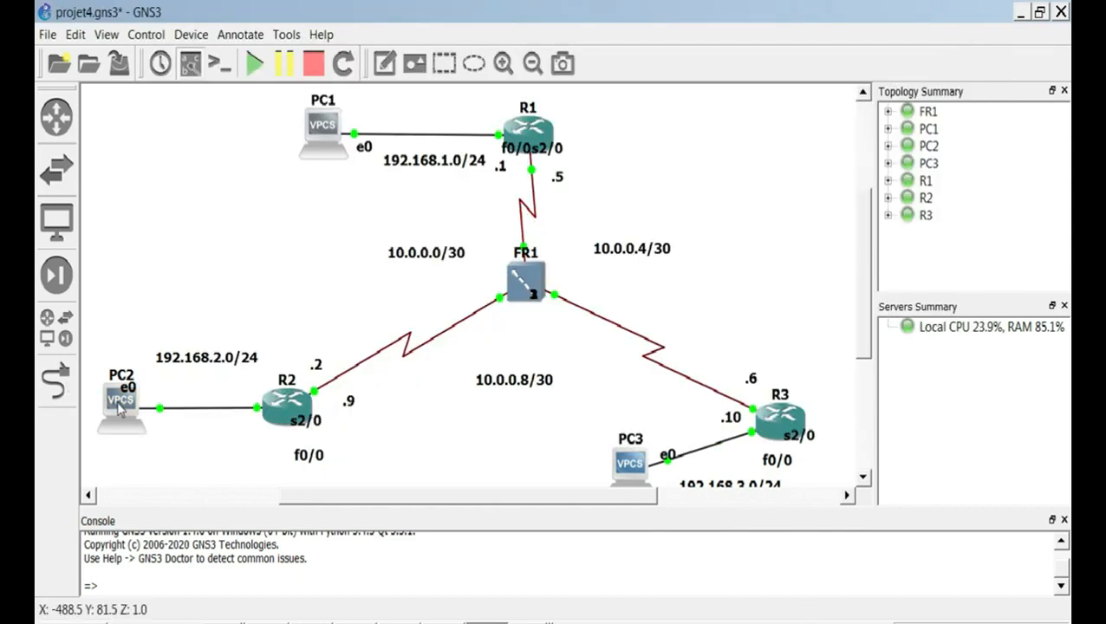
Open PC2's console and set its address to 192.168.2.2/24 with gateway 192.168.2.1.
double_click(119, 407)
type("ip")
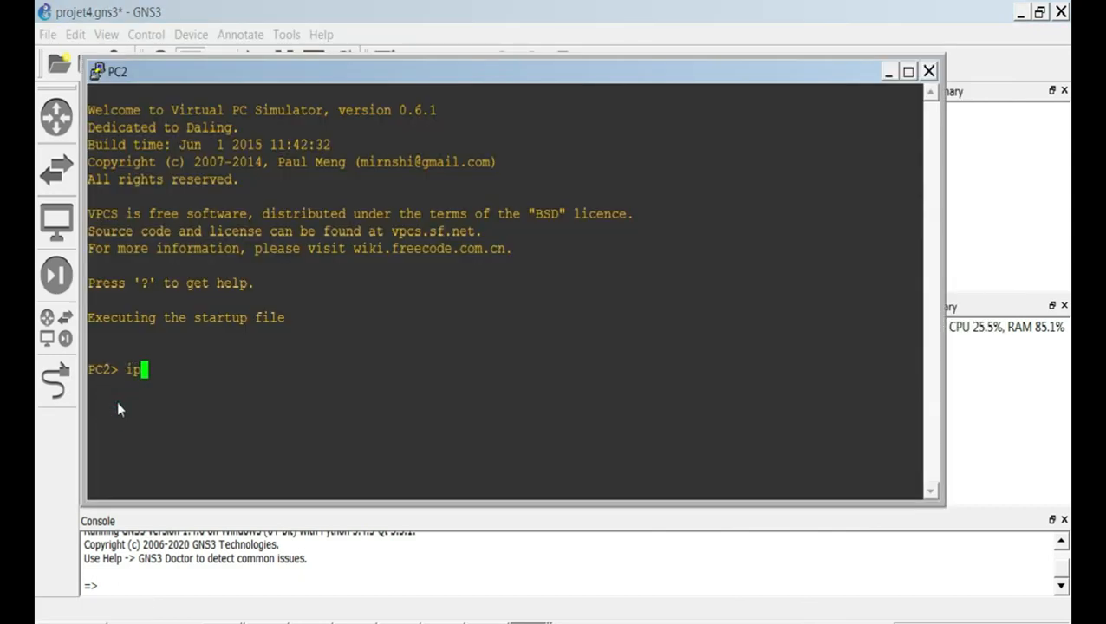
type(" 192.168.2.2")
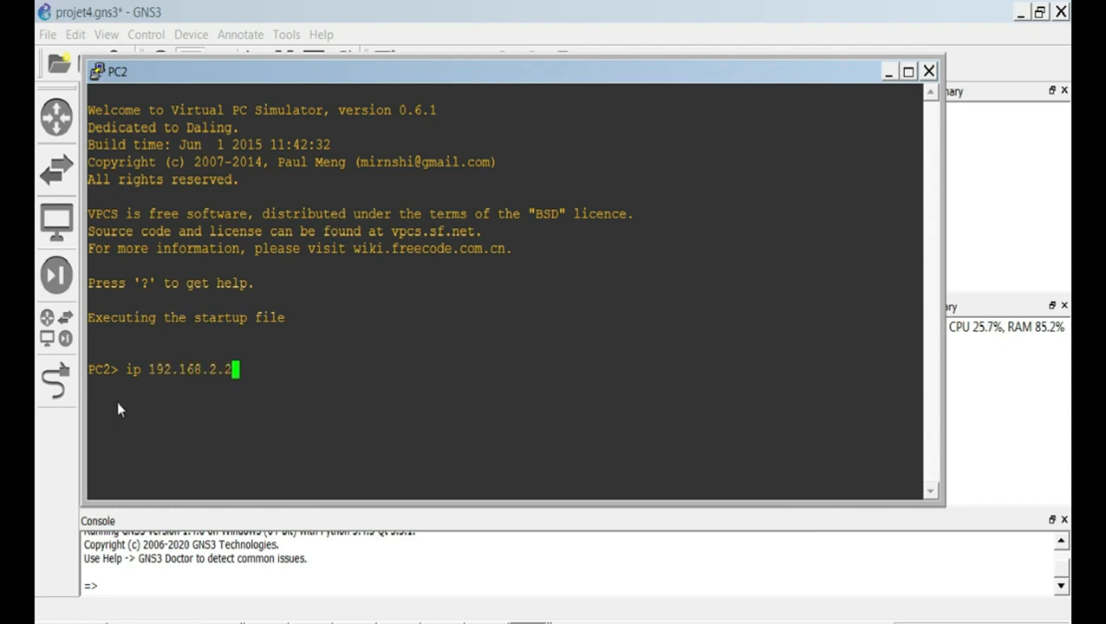
key("BackSpace")
type("/24 192.168.21")
key("BackSpace")
type(".1")
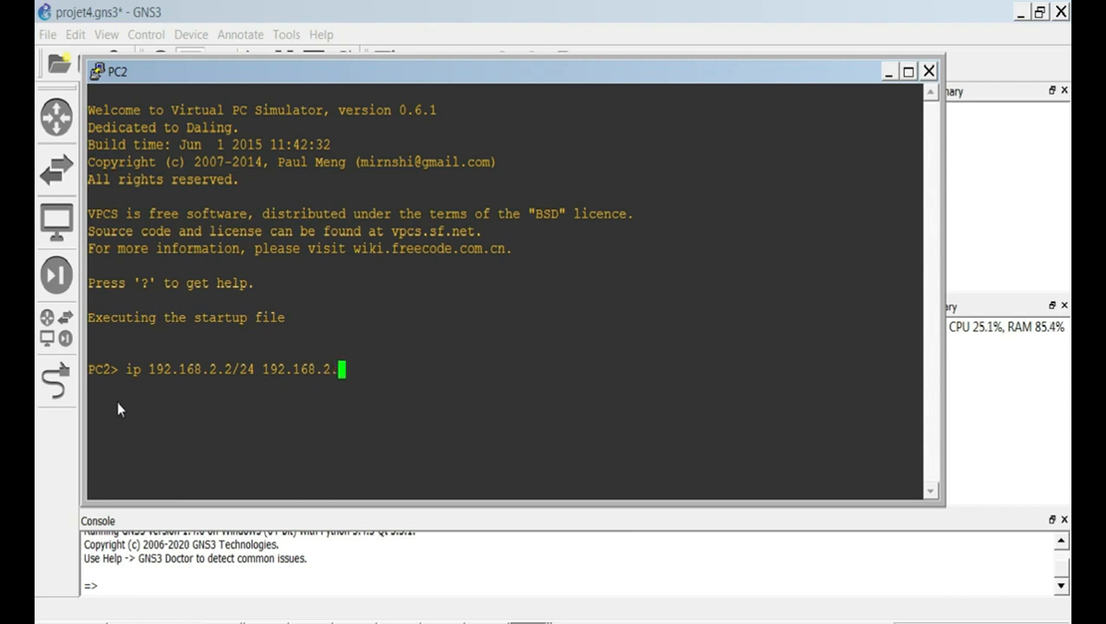
key("Return")
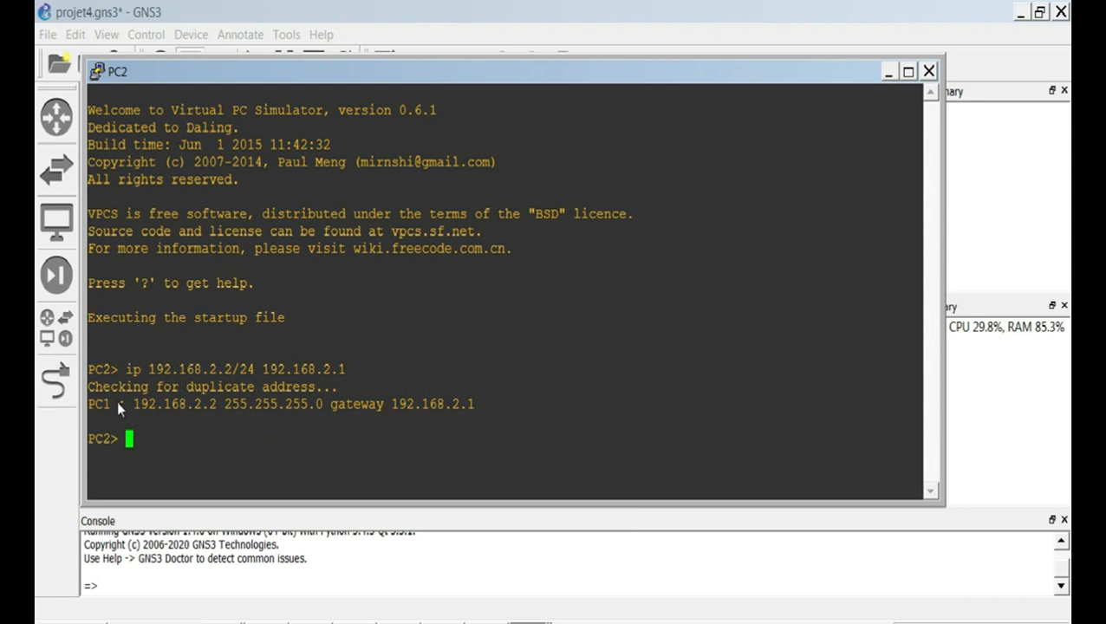
Save PC2's startup configuration and return to the topology.
type("save")
key("Return")
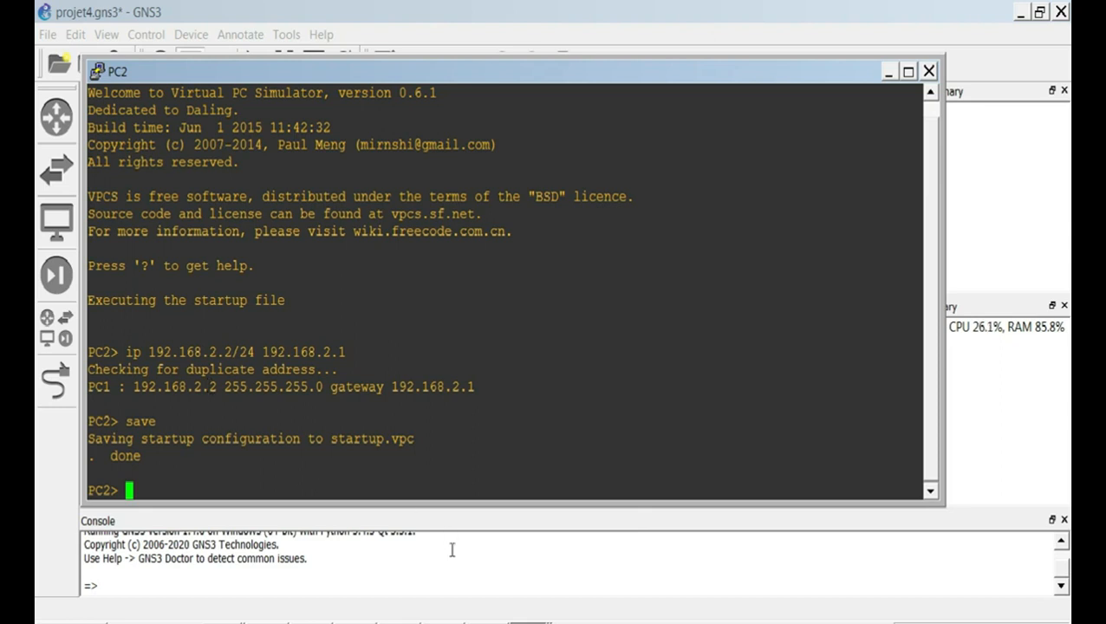
left_click(890, 72)
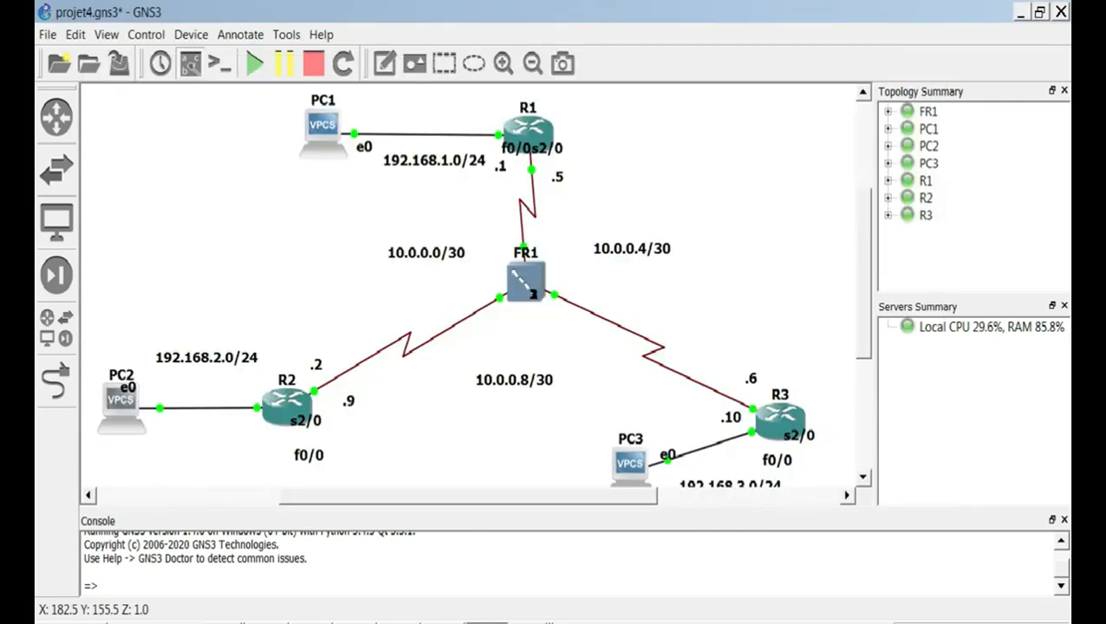
Open PC3's console, set its address to 192.168.3.2/24 with gateway 192.168.3.1, and save the configuration.
double_click(620, 468)
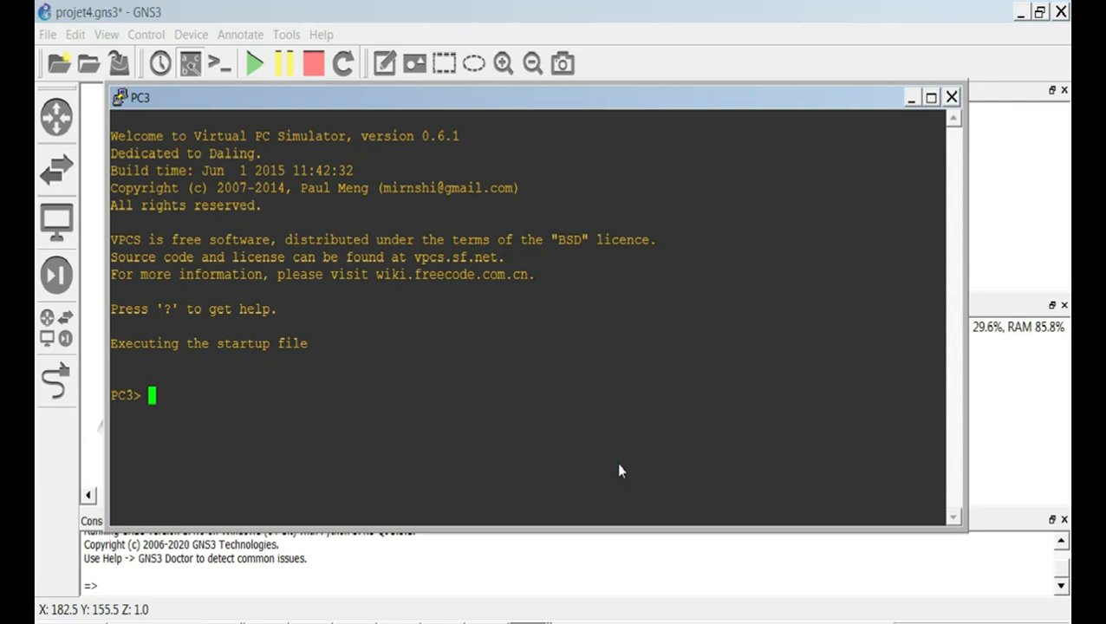
type("ip 192.168.3.2/24 ")
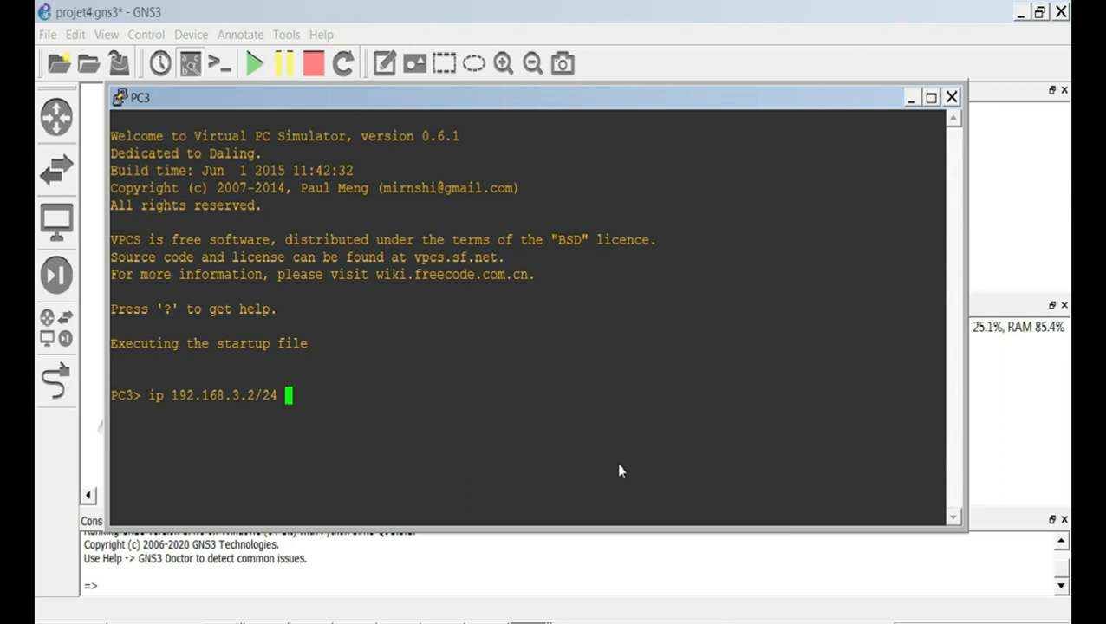
type("192.168.3.1")
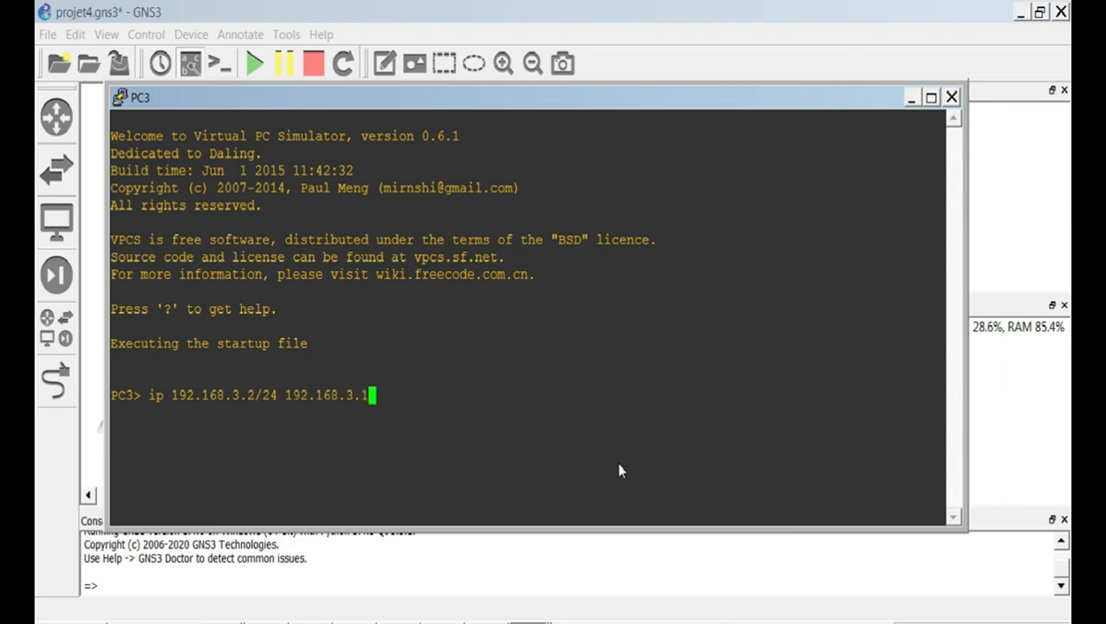
key("Return")
type("save")
key("Return")
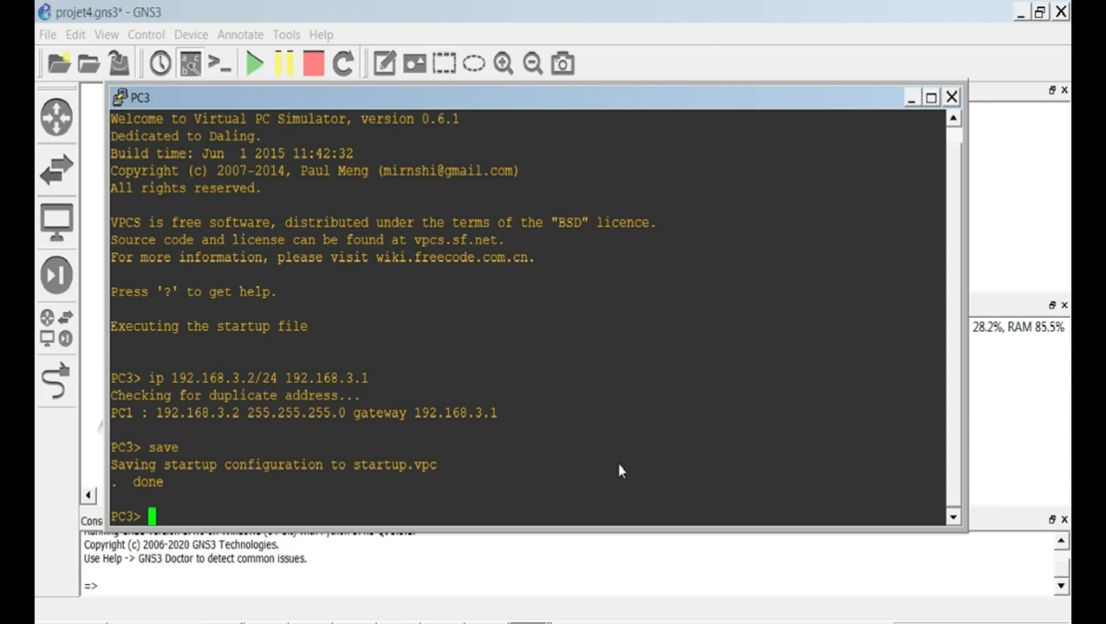
Display PC3's IP settings with show ip, then return to the topology.
type("show ip")
key("Return")
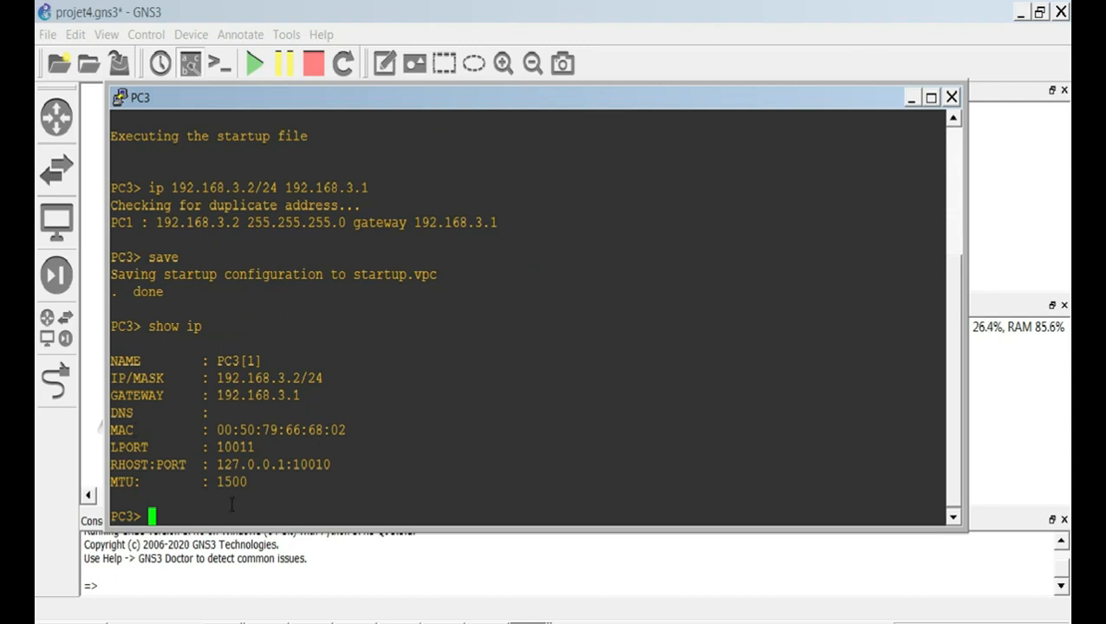
left_click(911, 99)
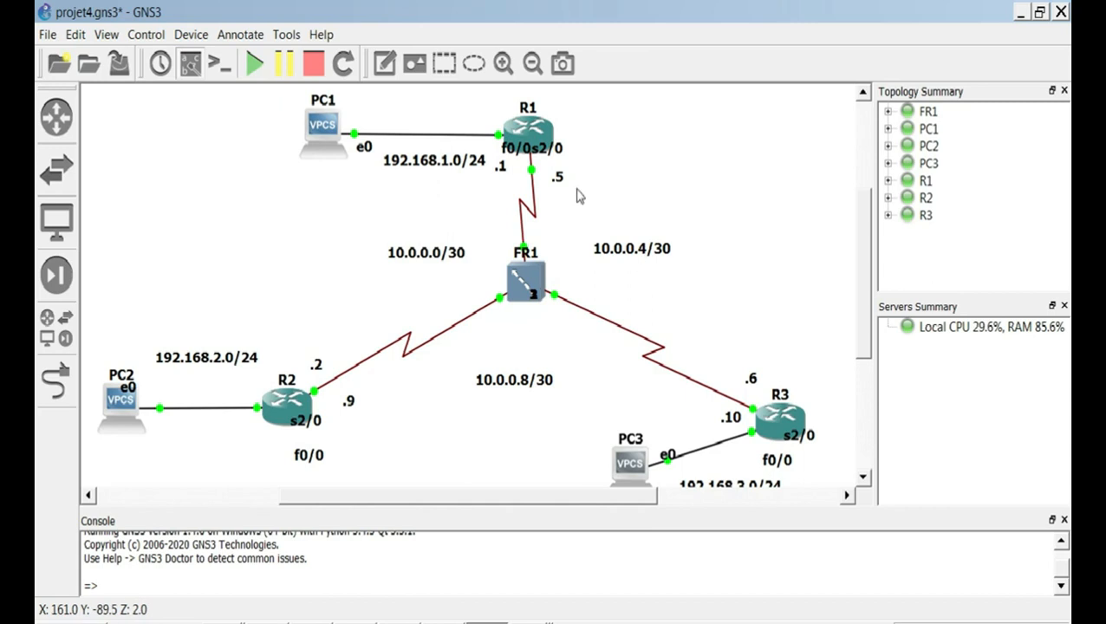
Display R1's routing table with sh ip route and compare its networks with the topology diagram.
double_click(538, 135)
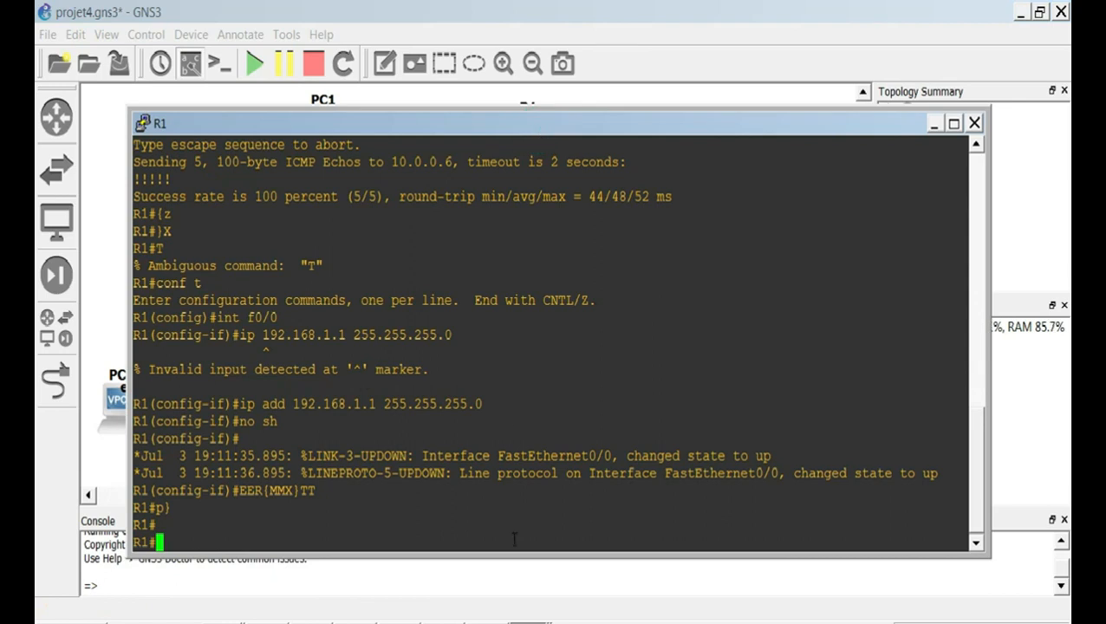
type("sh ip route")
key("Return")
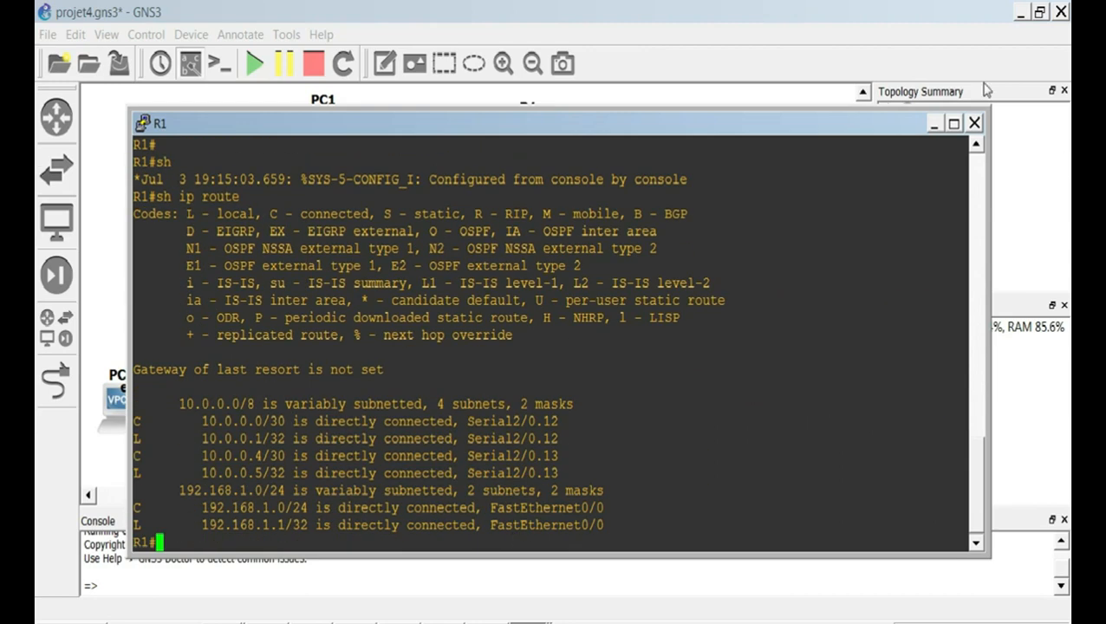
left_click_drag(815, 121, 941, 57)
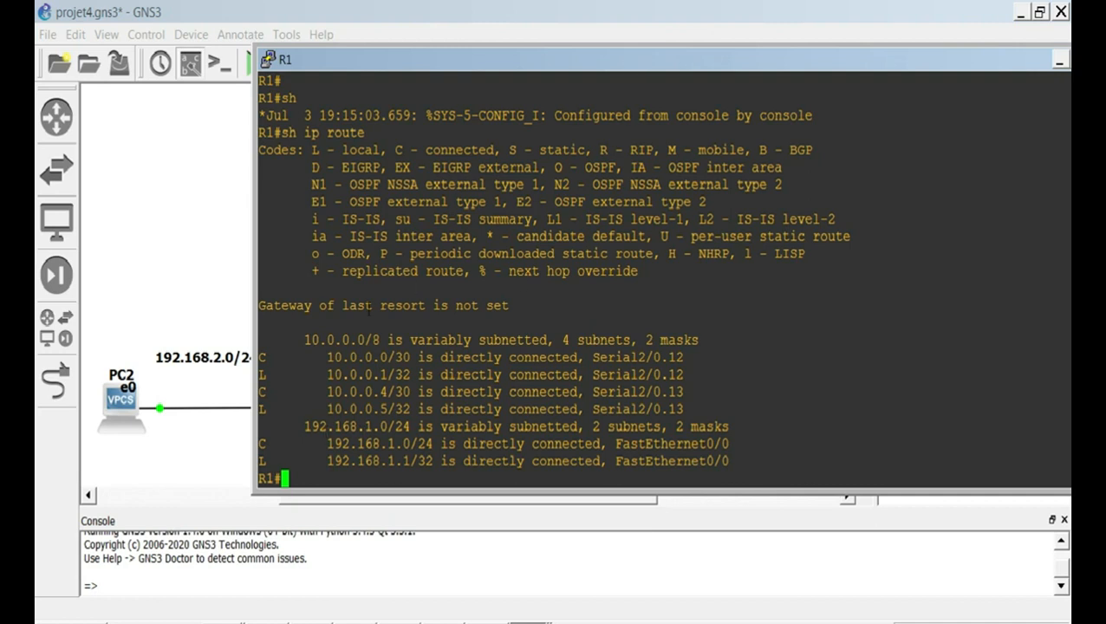
left_click_drag(553, 56, 475, 487)
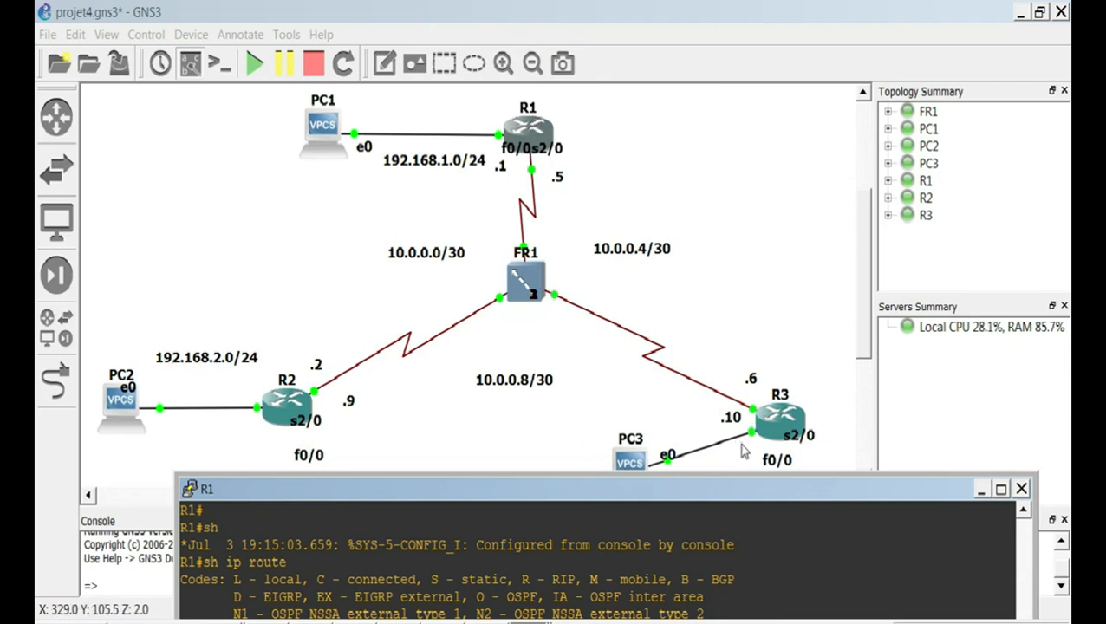
left_click_drag(700, 490, 676, 540)
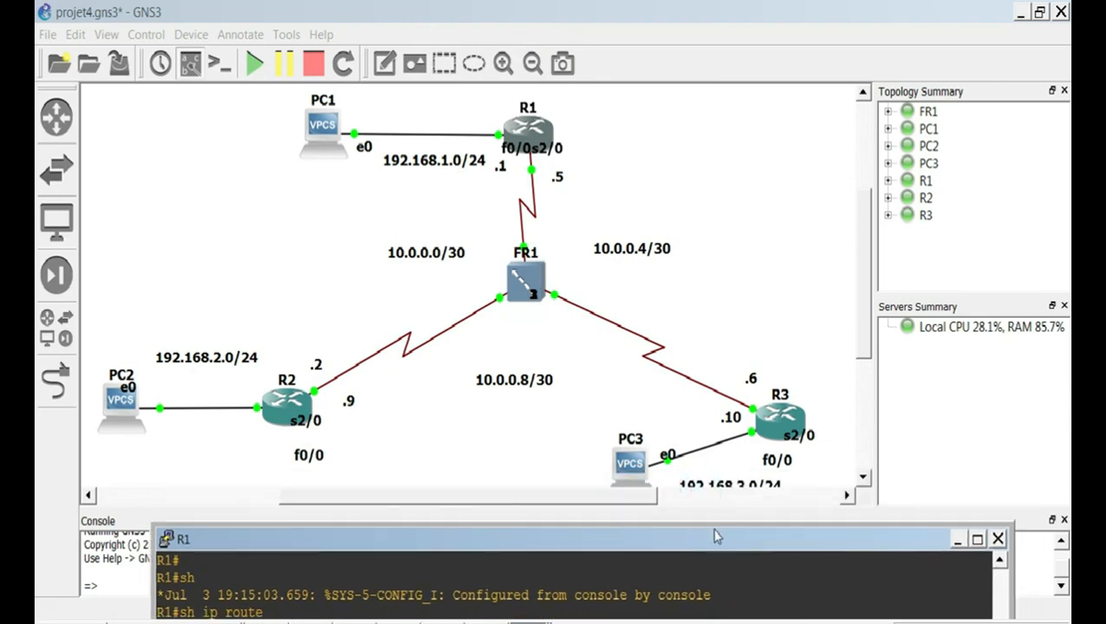
Review the networks around R1, R2 and R3 in the topology diagram, then bring R1's console back up.
left_click(863, 476)
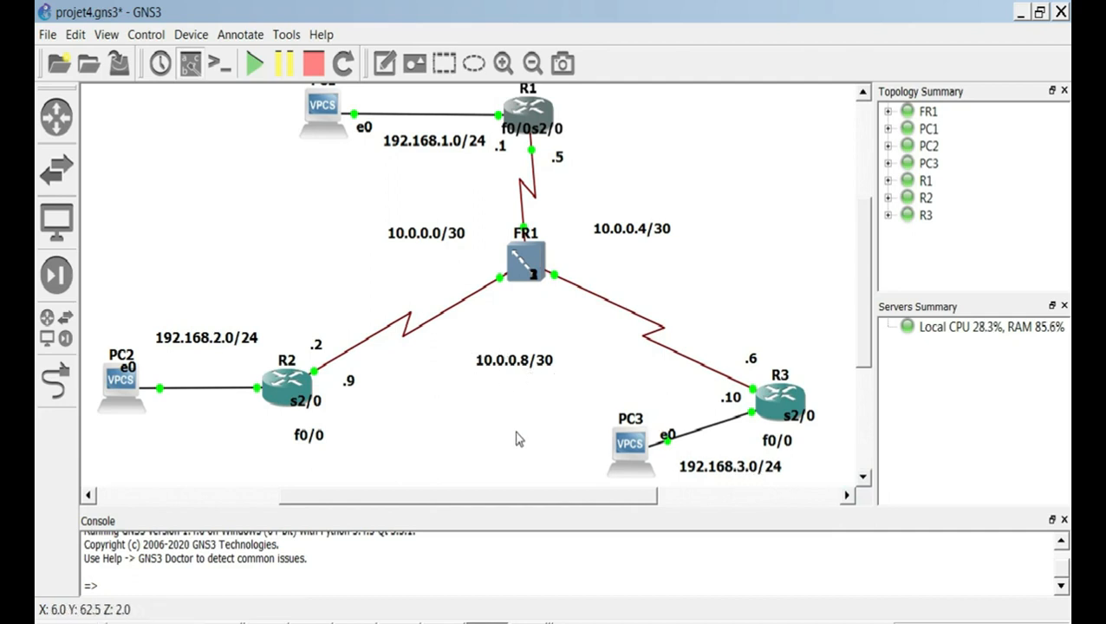
left_click(530, 622)
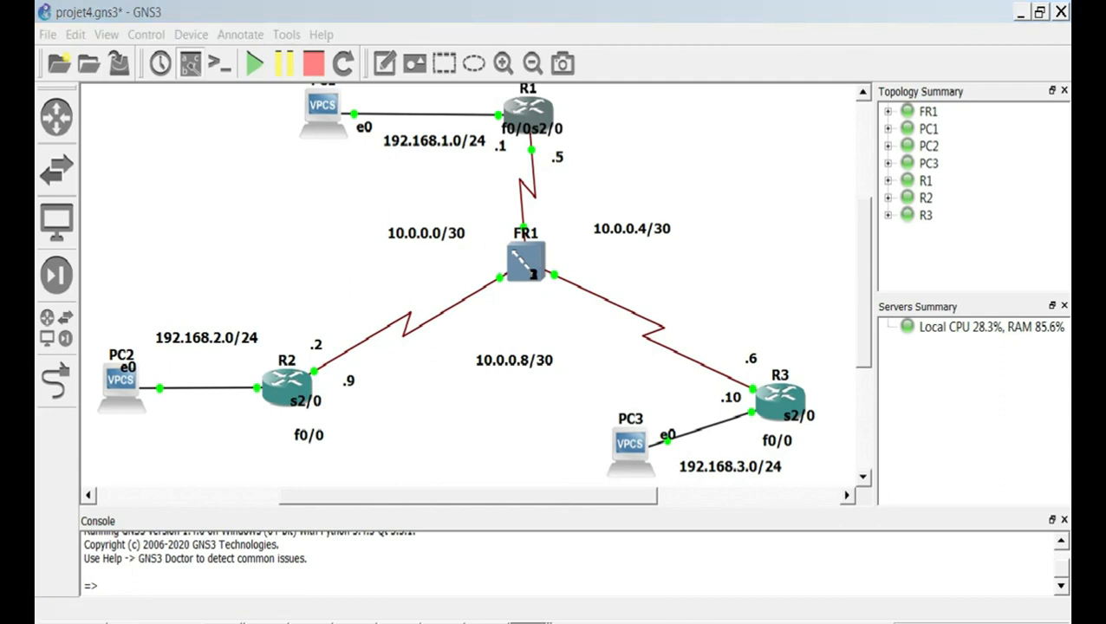
left_click(561, 420)
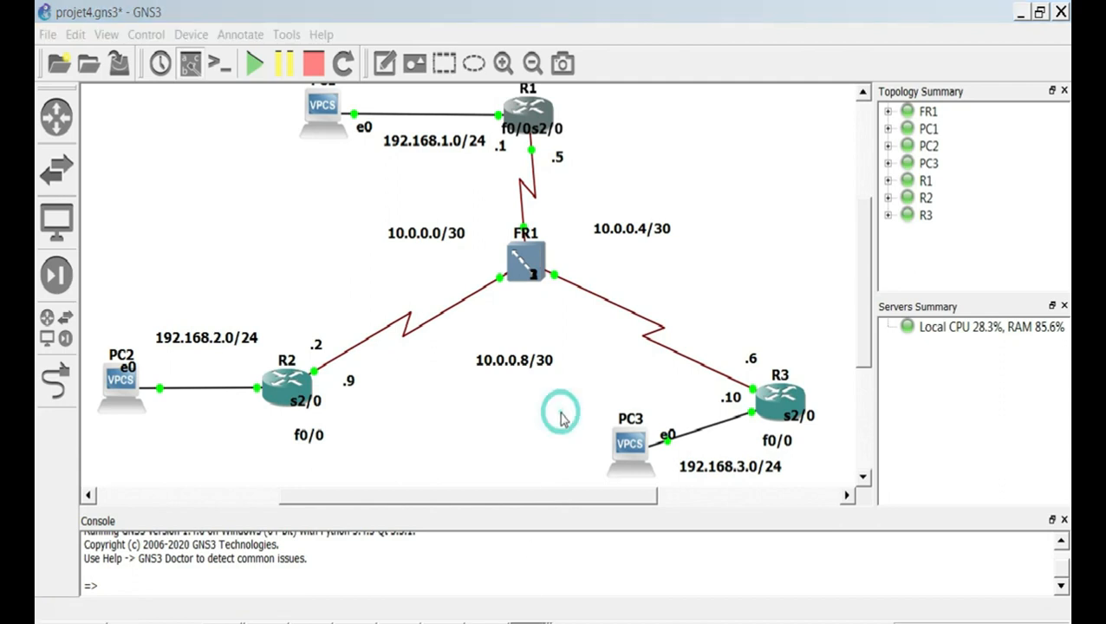
left_click(560, 450)
left_click(561, 471)
left_click(561, 593)
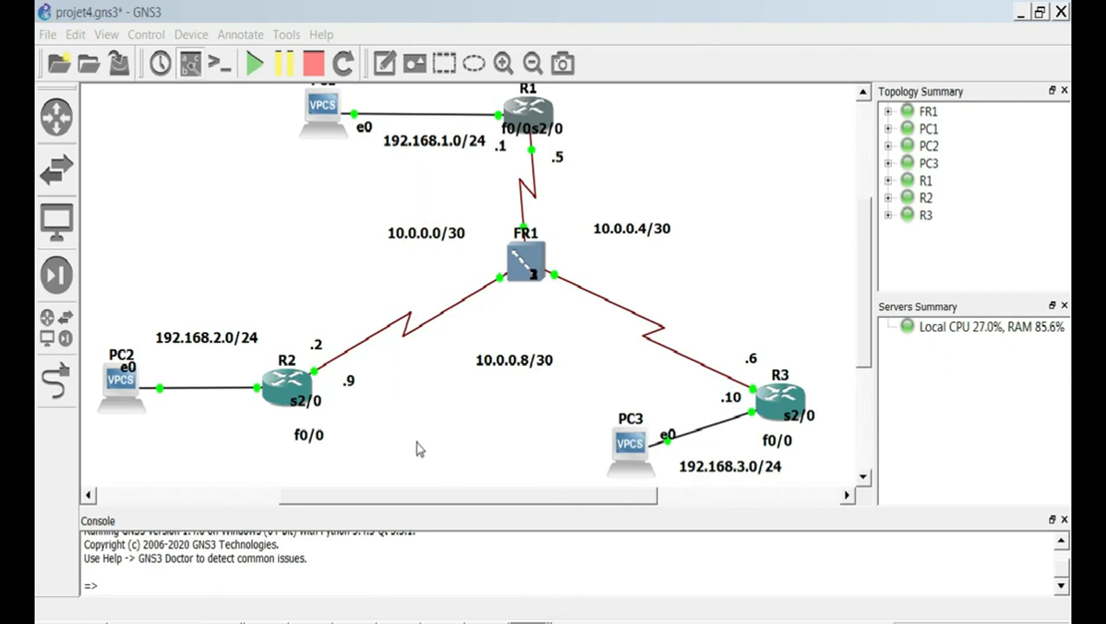
left_click(524, 438)
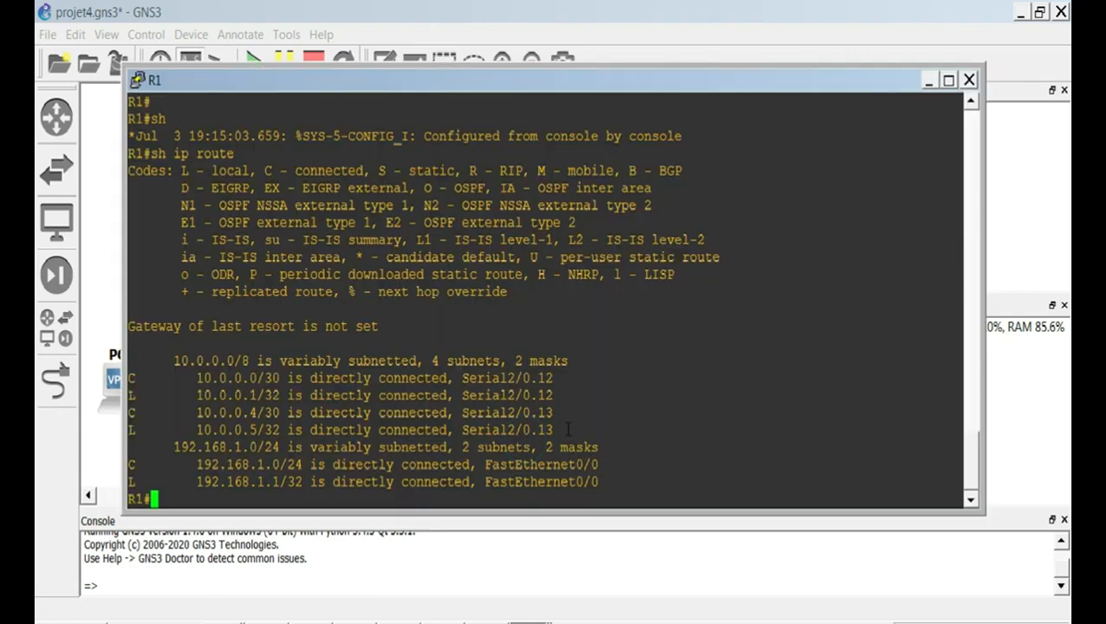
Enter global configuration mode on R1 and enable RIP version 2.
type("conf t")
key("Return")
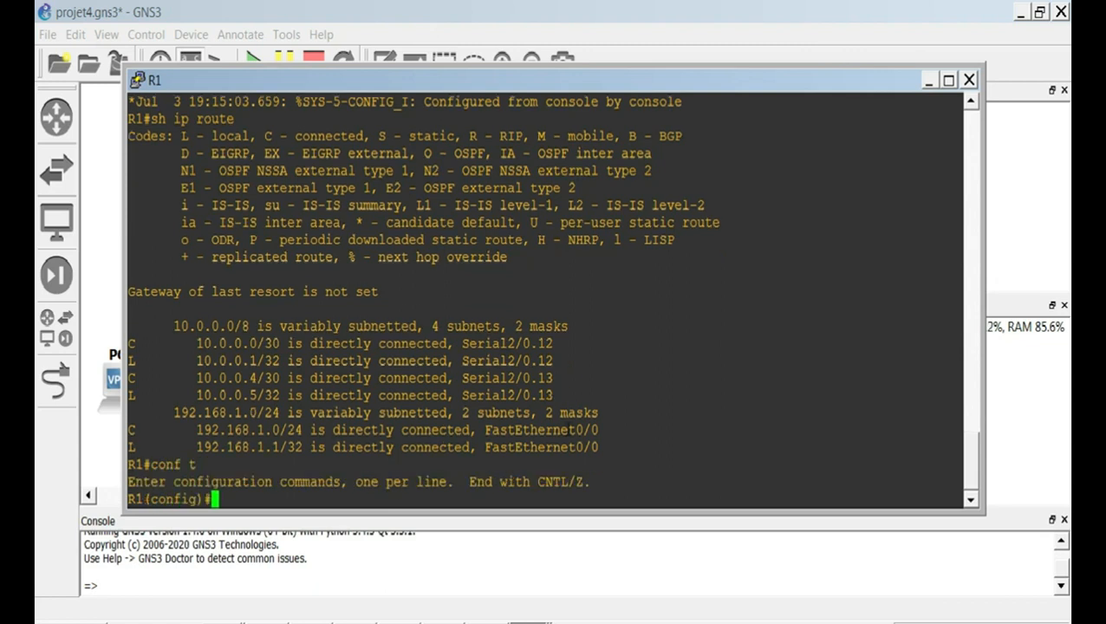
type("router rip")
key("Return")
type("version")
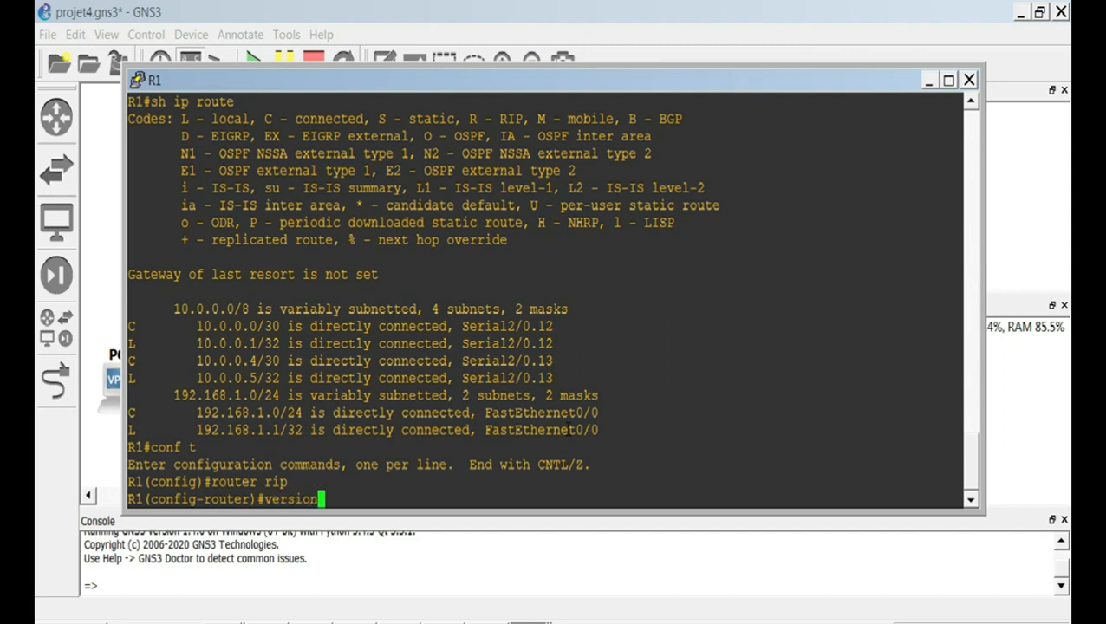
type(" 2")
key("Return")
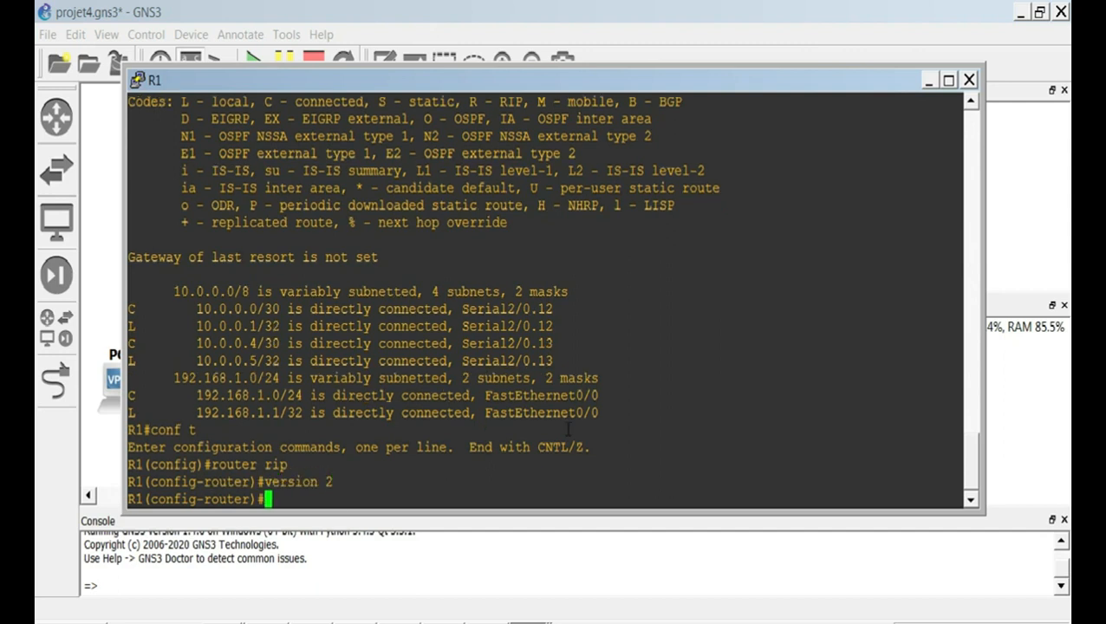
Advertise networks 192.168.1.0, 10.0.0.0 and 10.0.0.4 in R1's RIP process and return to the topology.
type("net 192.168.1.0")
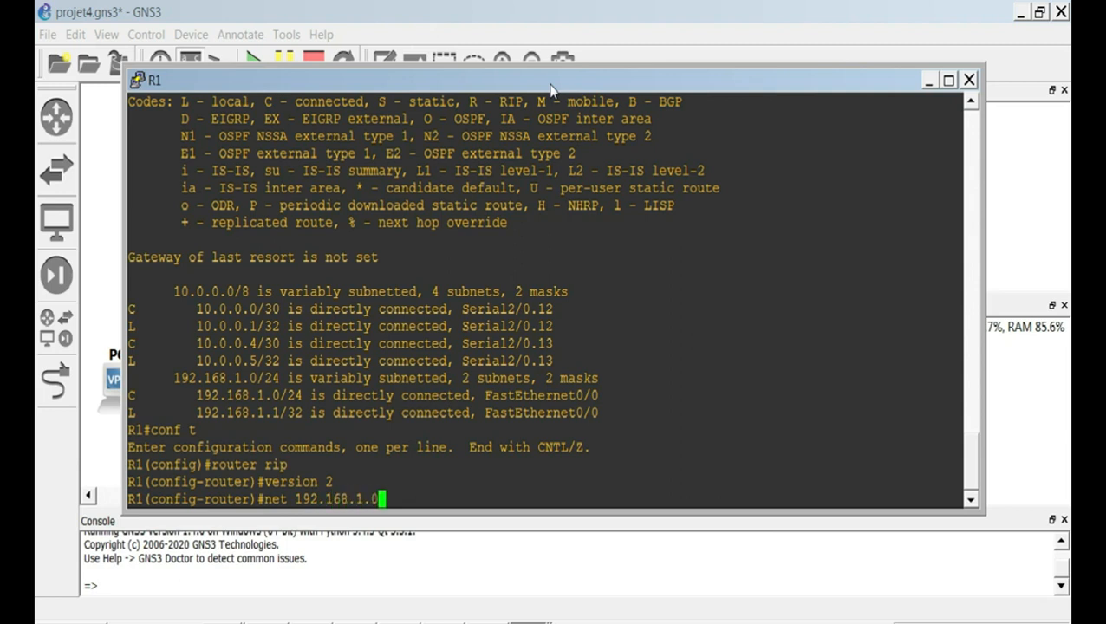
key("Return")
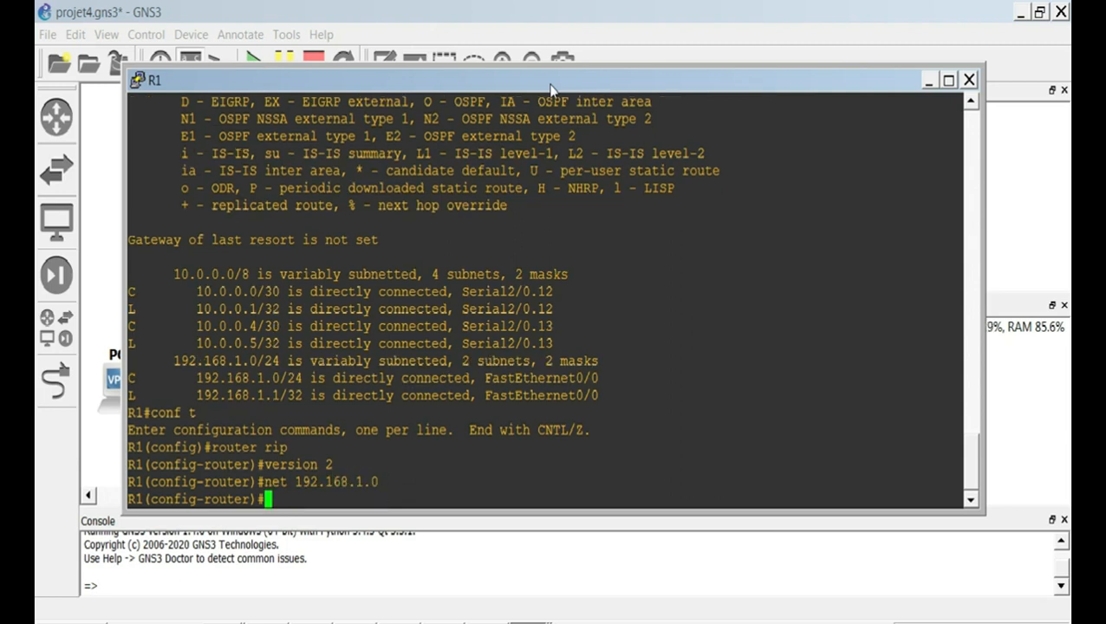
type("net 10.0.0.0")
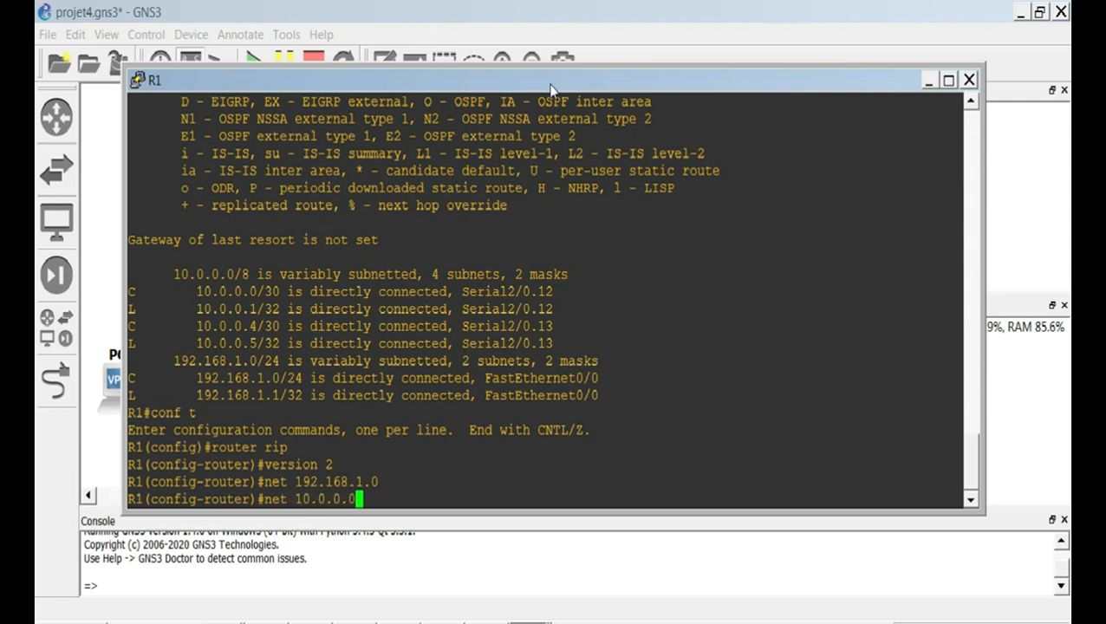
key("Return")
type("n")
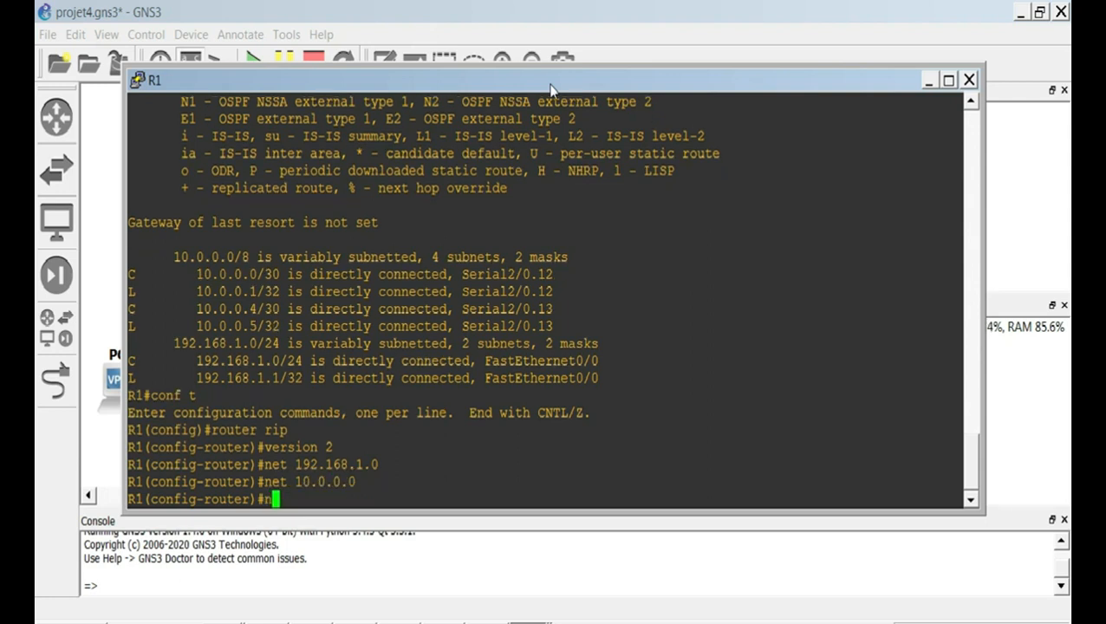
type("et 10.0.0")
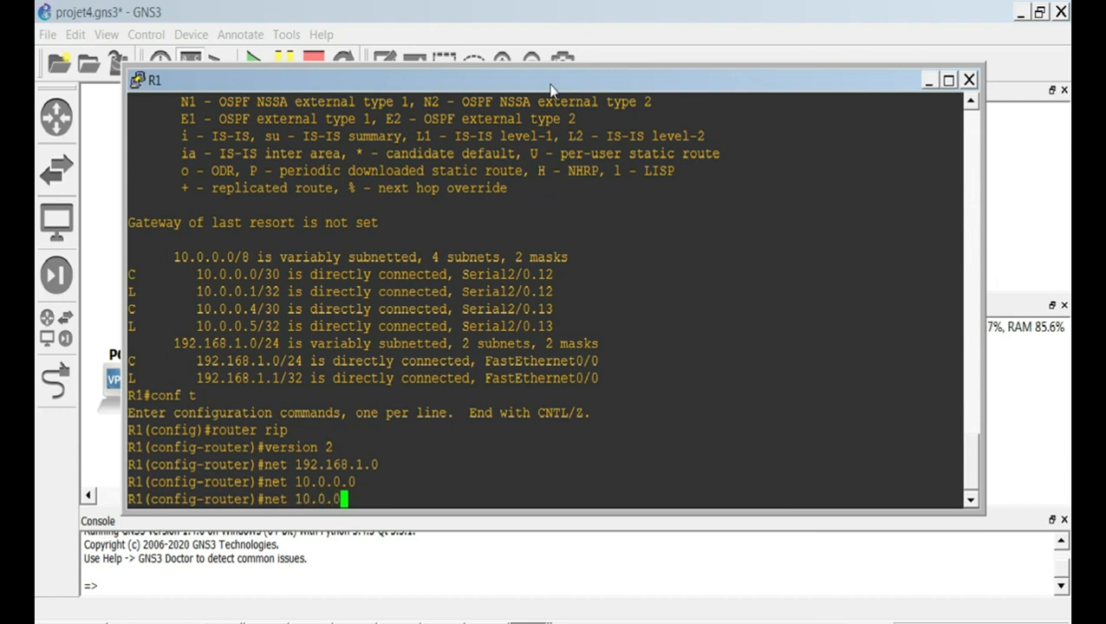
type(".4")
left_click(103, 181)
key("Return")
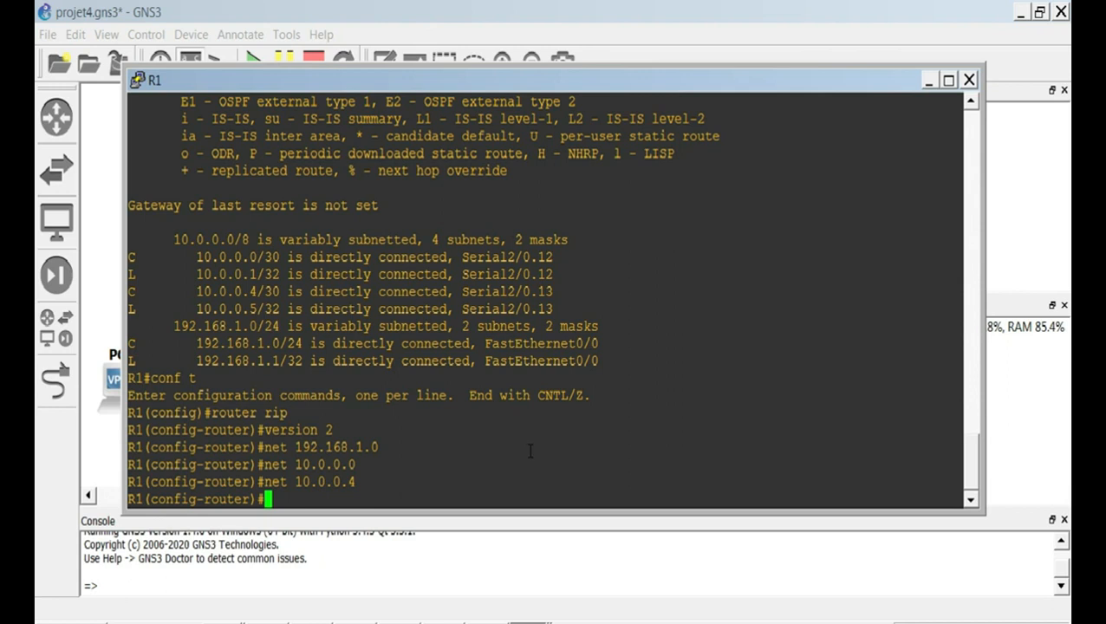
left_click(928, 80)
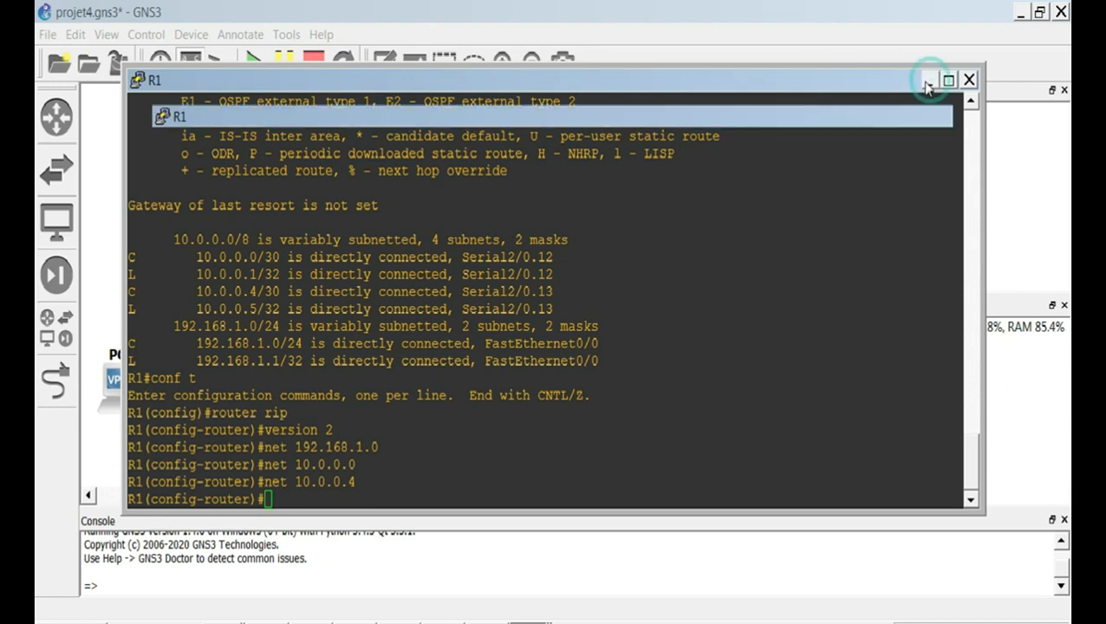
Open R2's console, enter global configuration mode, and enable RIP version 2.
double_click(286, 384)
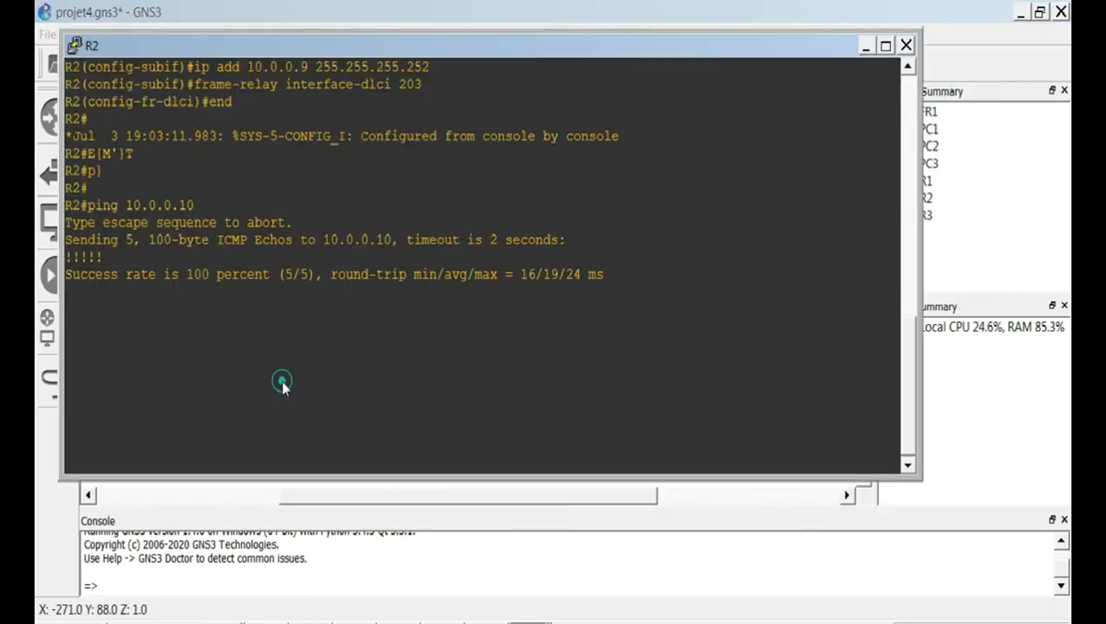
type("conf t")
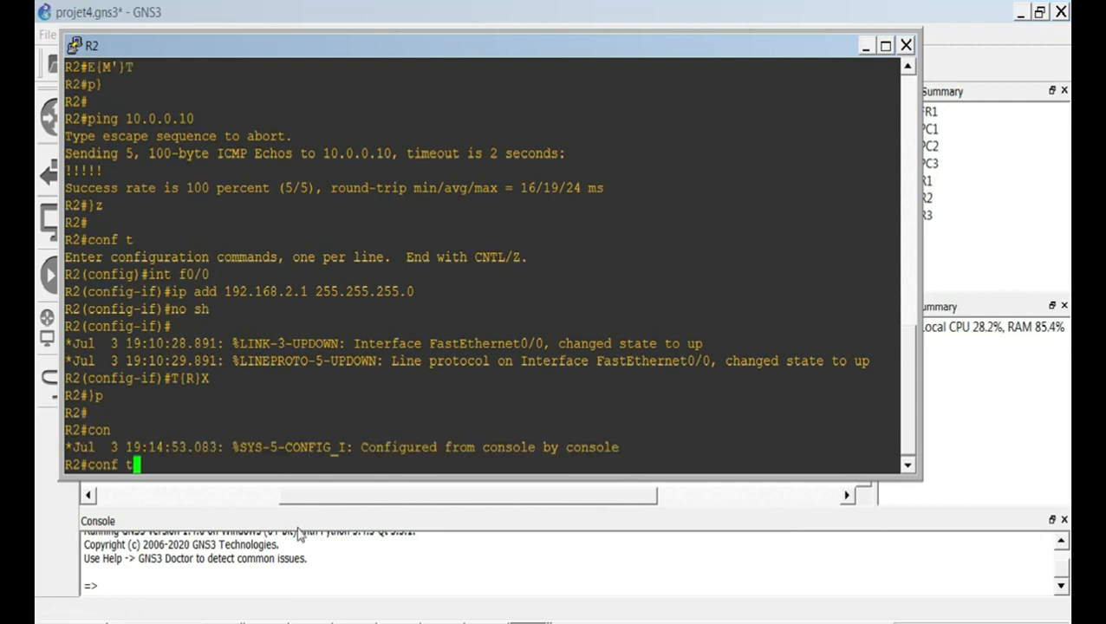
key("Return")
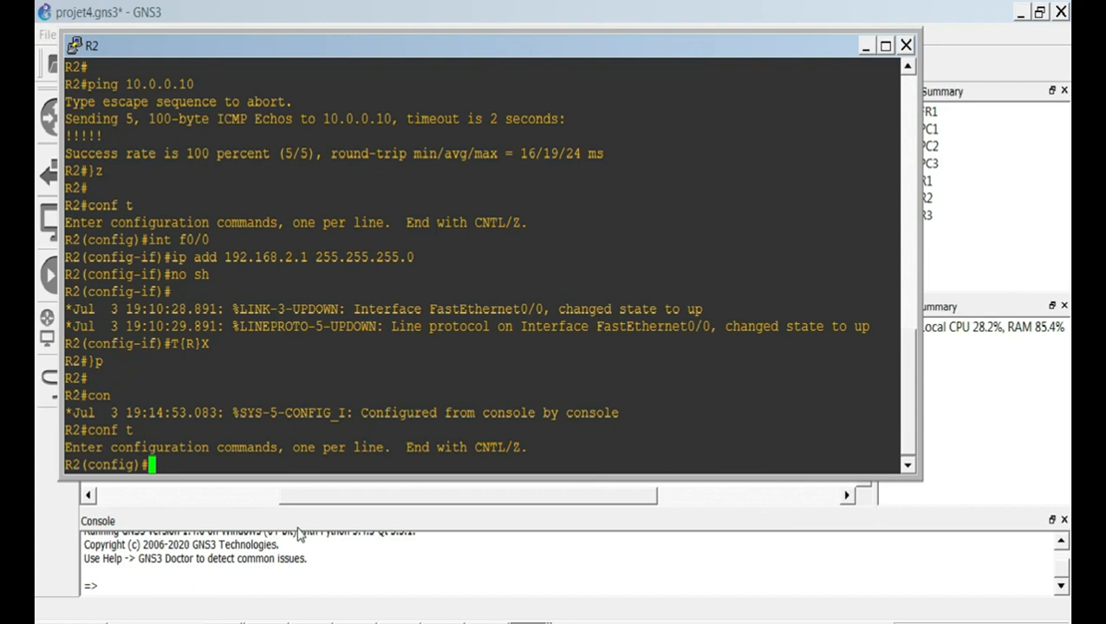
type("router rip")
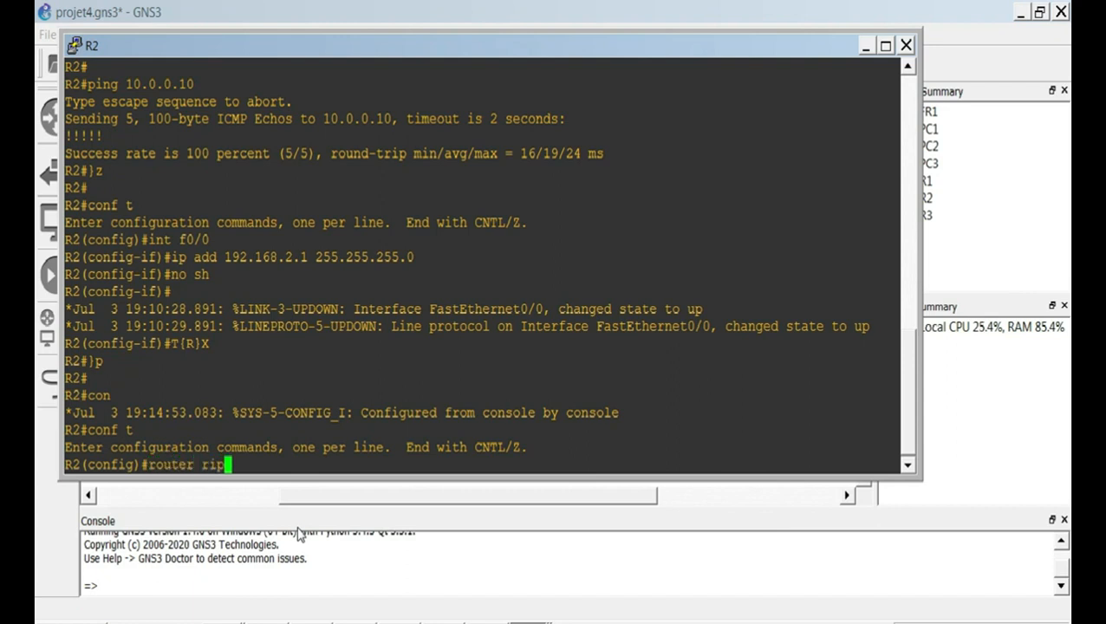
key("Return")
type("vers")
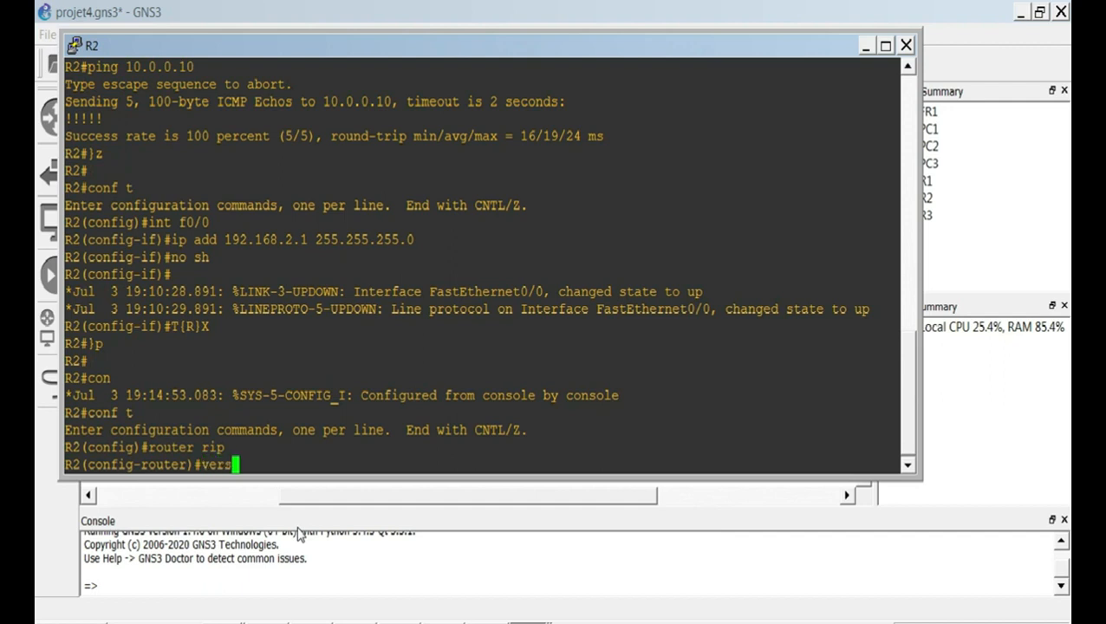
type("ion 2")
key("Return")
Advertise networks 192.168.2.0, 10.0.0.0 and 10.0.0.8 in R2's RIP process, checking the topology for its links.
type("net 1")
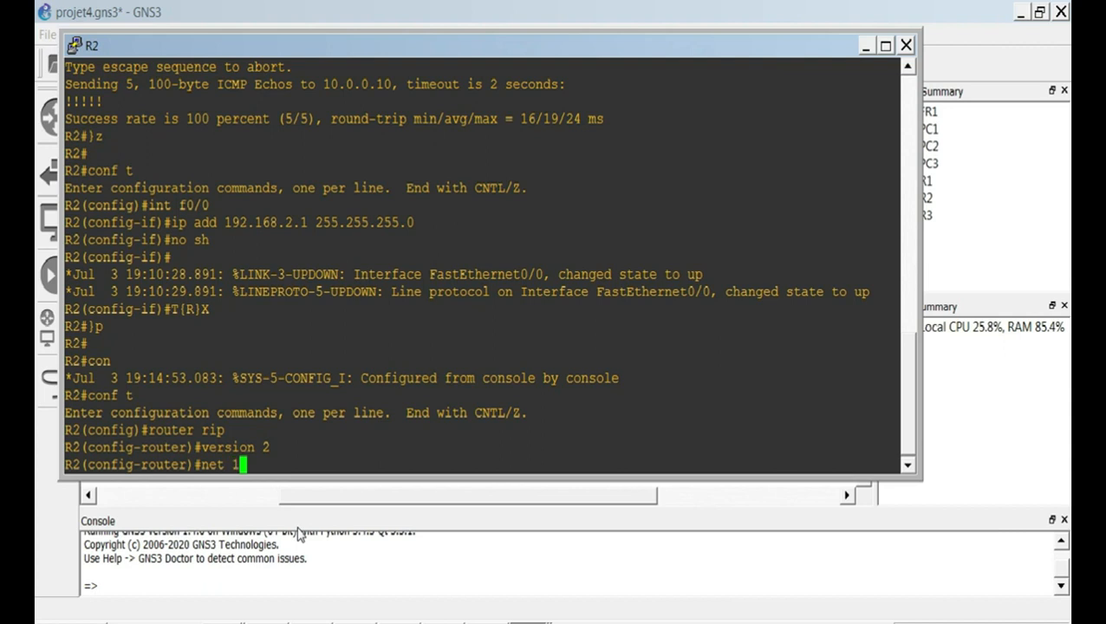
type("92.168.2.0")
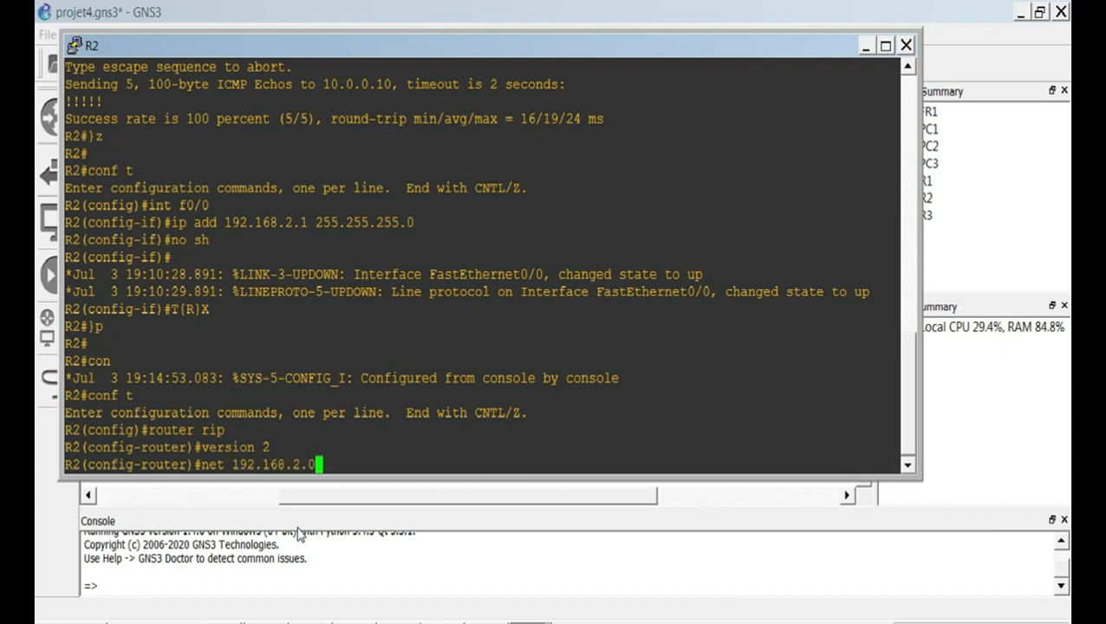
key("Return")
type("net")
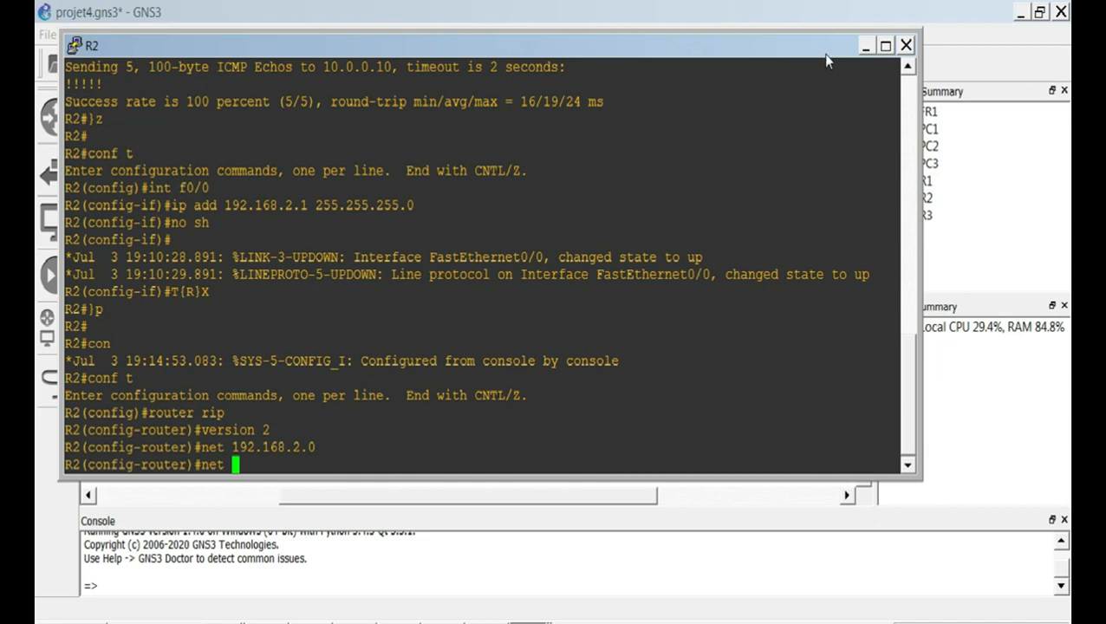
left_click(864, 46)
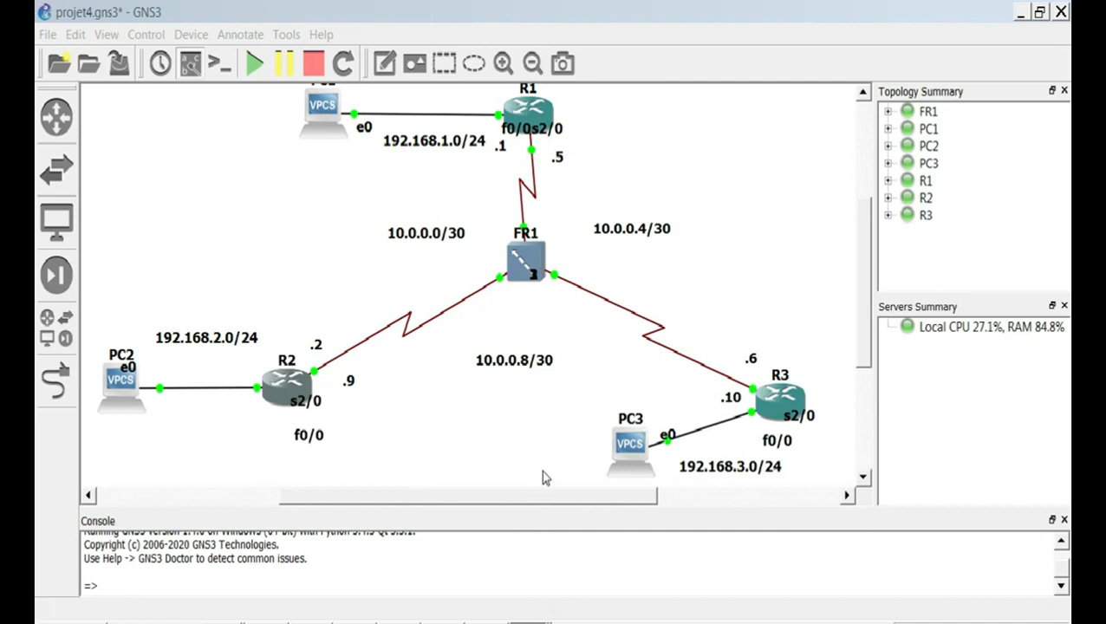
key("alt+Tab")
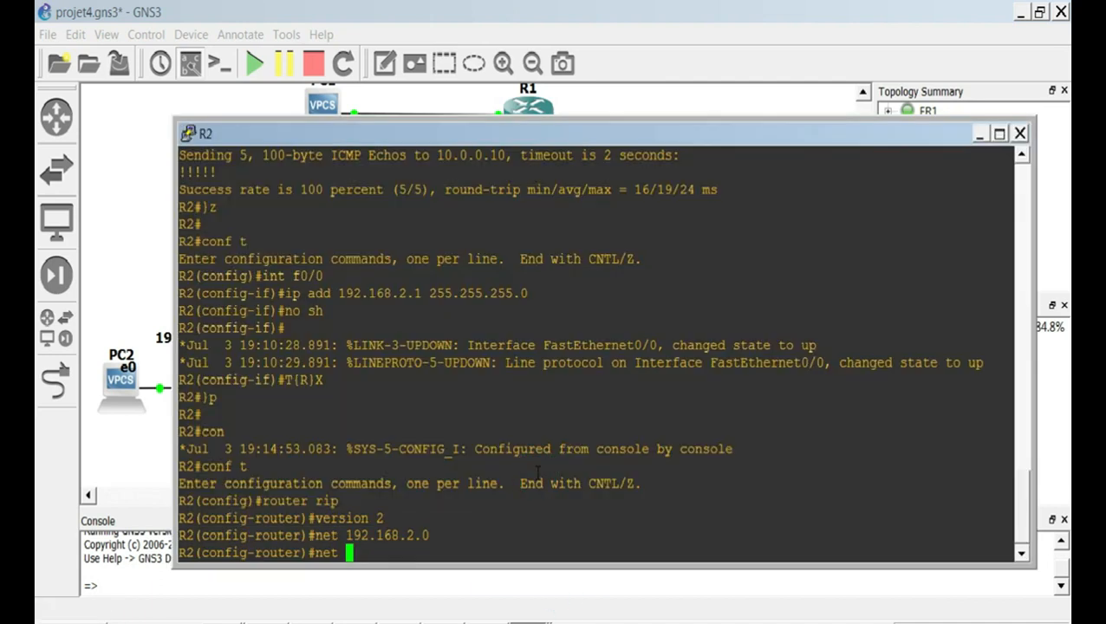
type("10.0.0.0")
key("Return")
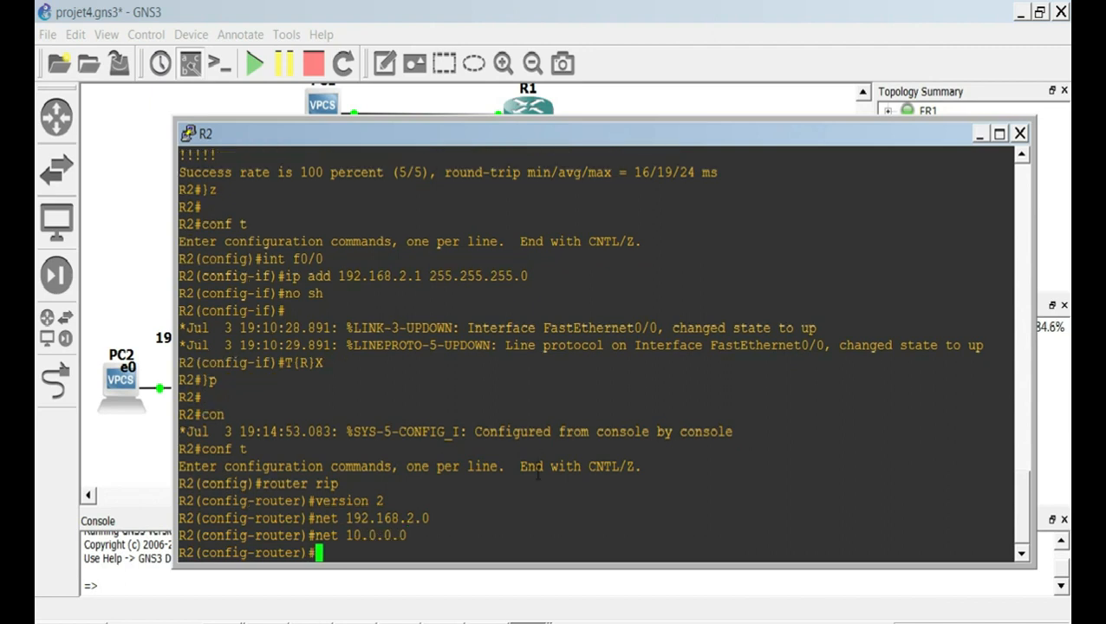
type("net 10.0.0.")
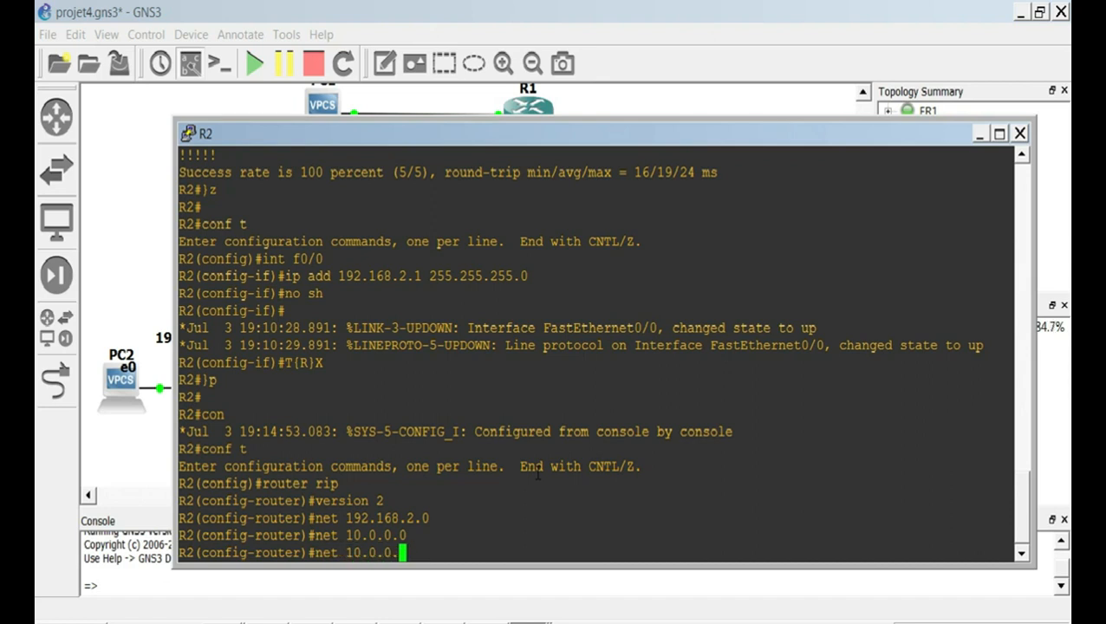
type("8")
key("Return")
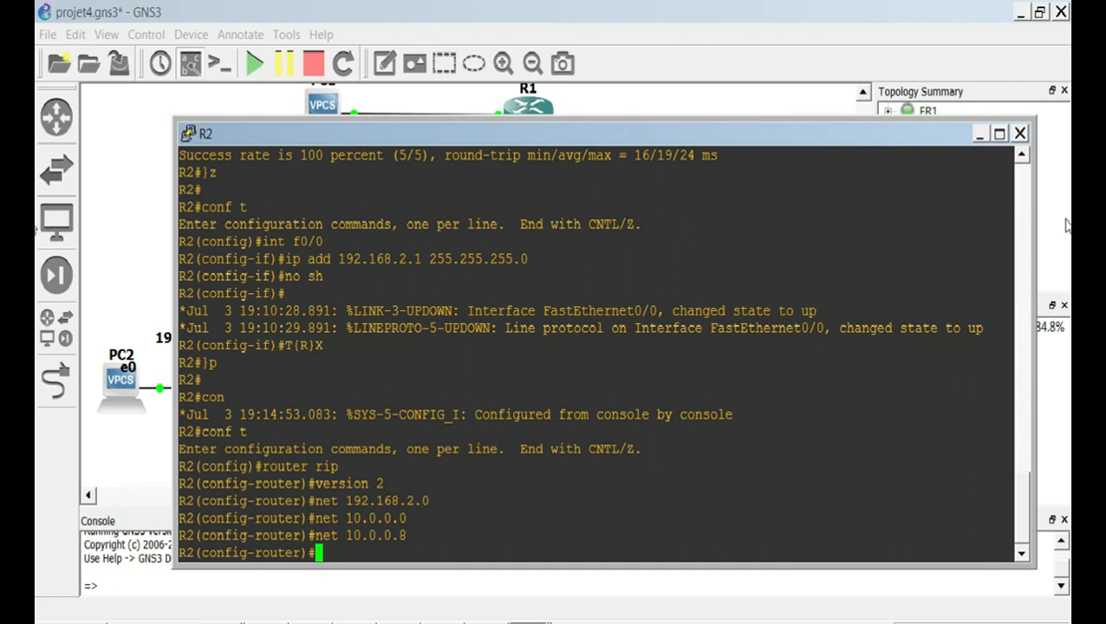
left_click(978, 134)
Open R3's console and clear any stray characters from its interface configuration prompt.
double_click(774, 403)
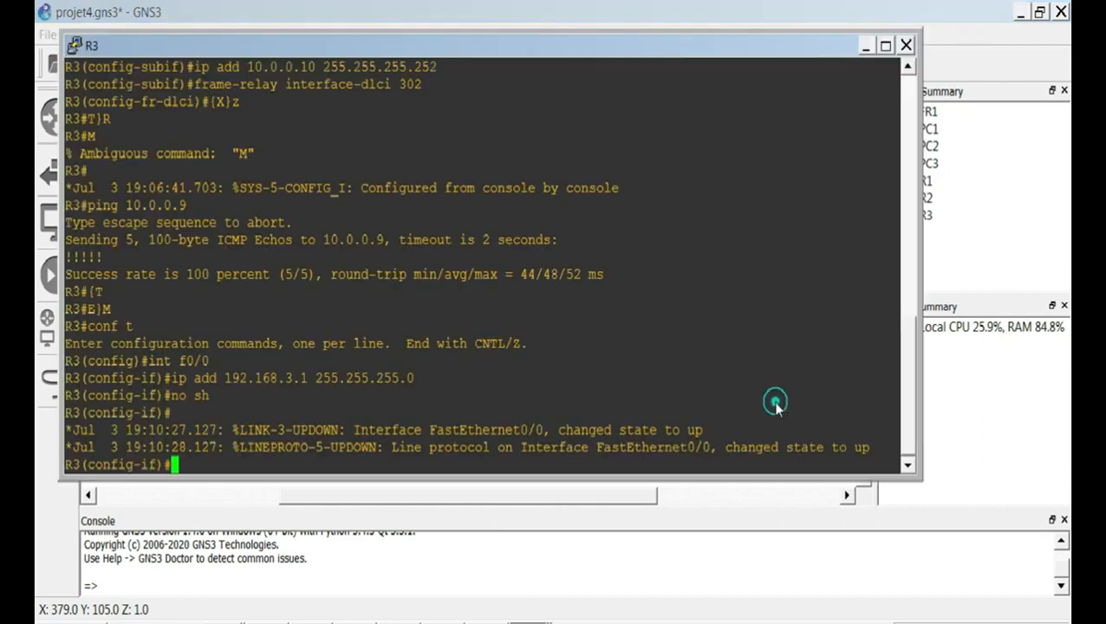
key("BackSpace")
key("BackSpace")
key("BackSpace")
key("BackSpace")
key("BackSpace")
key("BackSpace")
key("BackSpace")
key("BackSpace")
key("BackSpace")
key("BackSpace")
key("BackSpace")
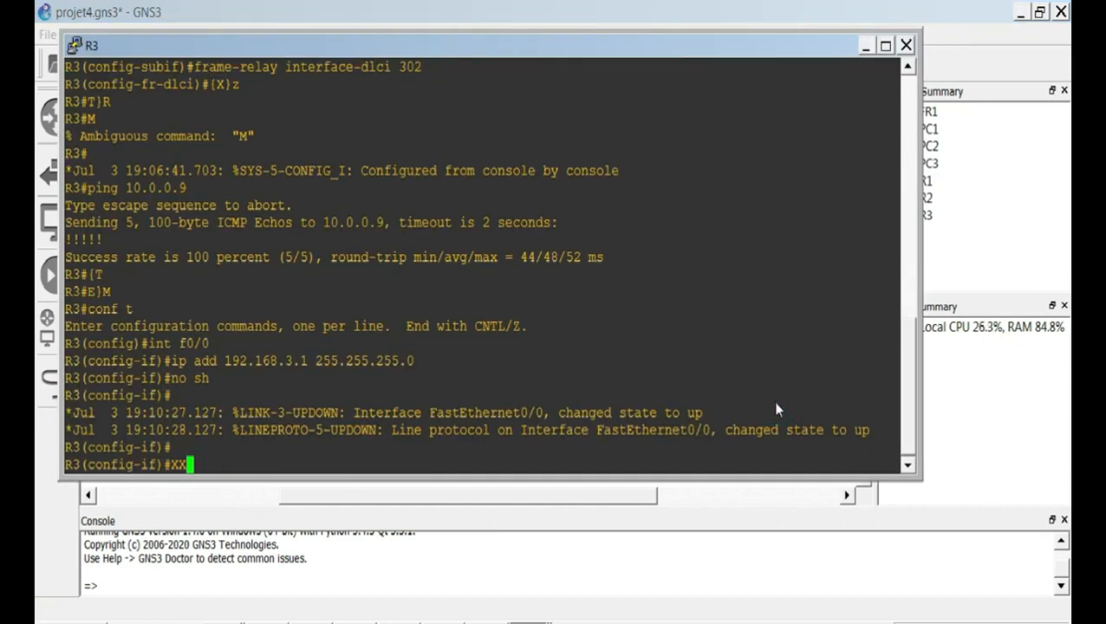
type("router")
key("BackSpace")
key("BackSpace")
key("BackSpace")
key("BackSpace")
key("BackSpace")
key("BackSpace")
key("BackSpace")
Exit R3's interface configuration mode and enable RIP version 2.
type("exit")
key("Return")
type("r")
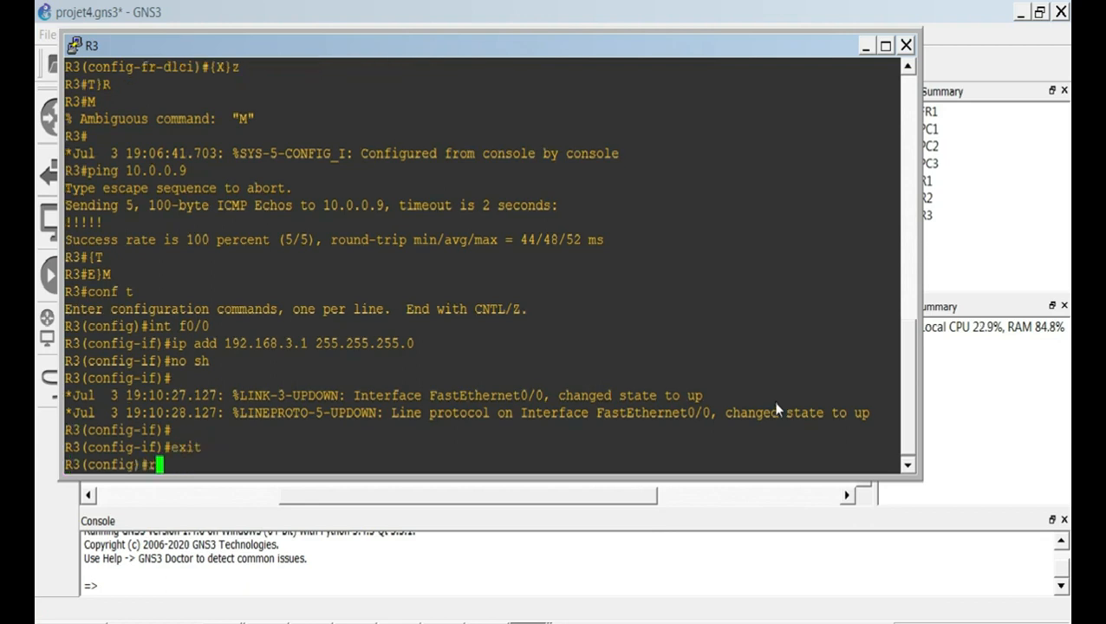
type("outer rip")
key("Return")
type("version 2")
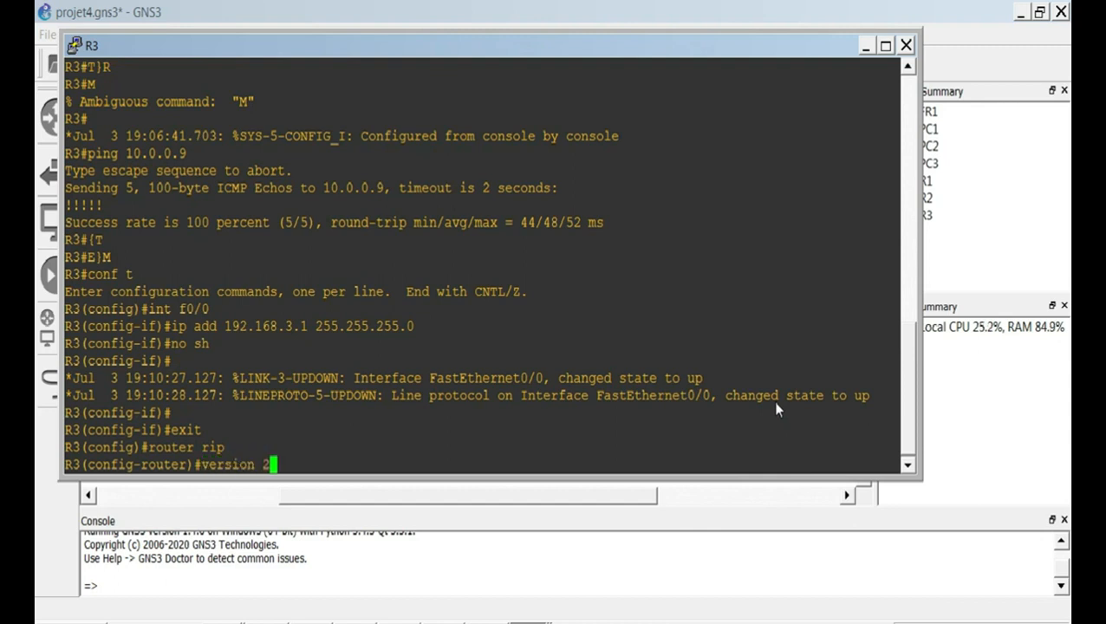
key("Return")
Advertise network 192.168.3.0 in R3's RIP process.
type("net ")
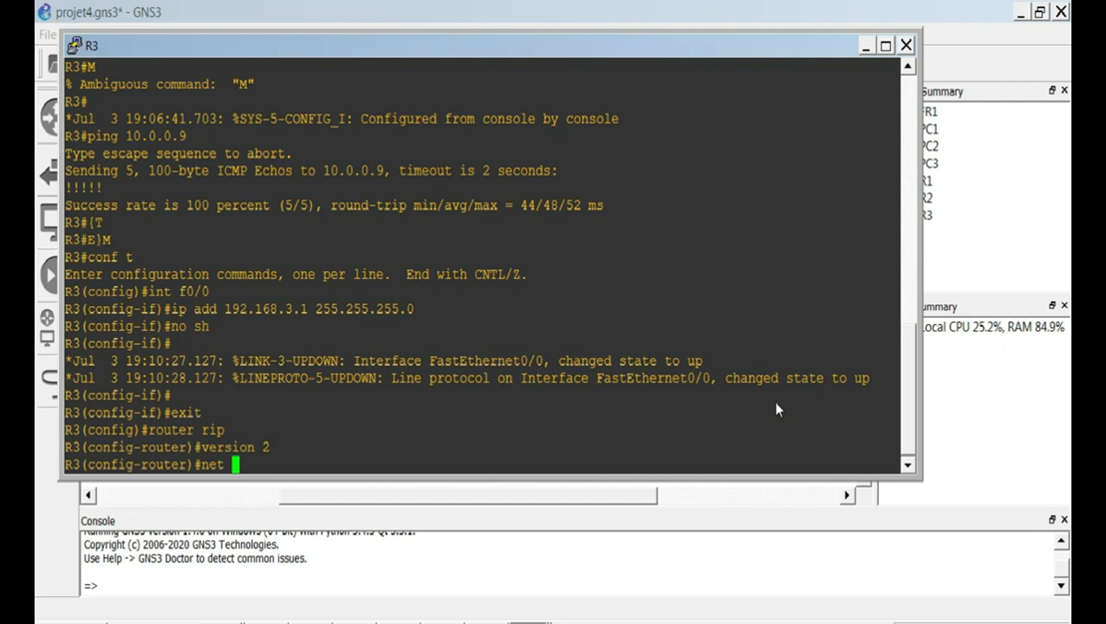
type("192.168.3.0")
key("Return")
Check R3's links in the topology, advertise networks 10.0.0.4 and 10.0.0.8 in its RIP process, and end configuration mode.
type("net")
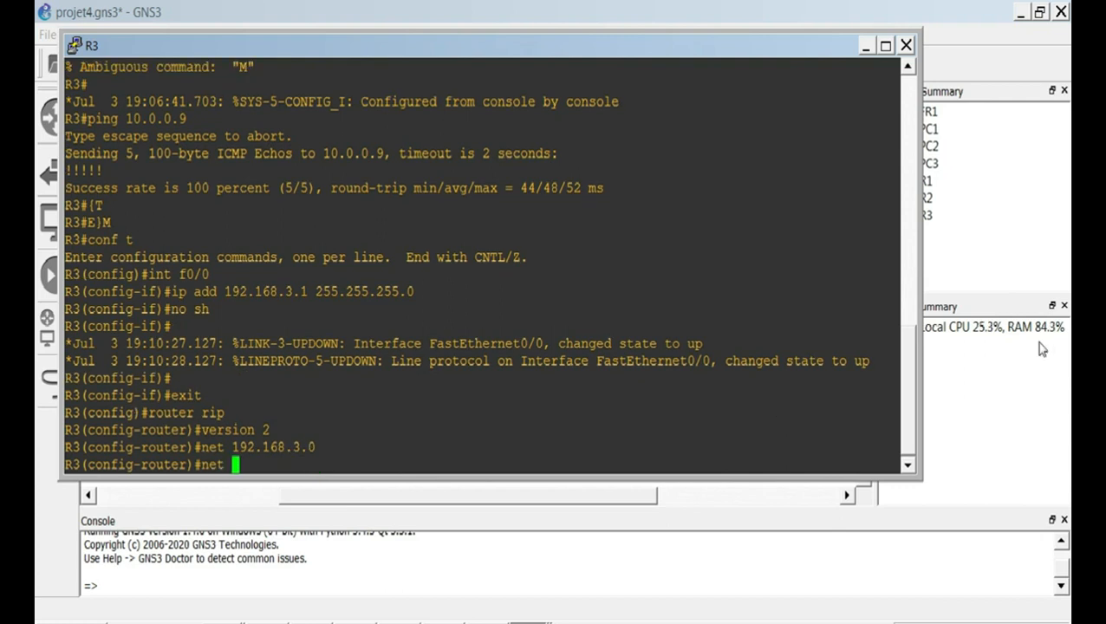
left_click(865, 46)
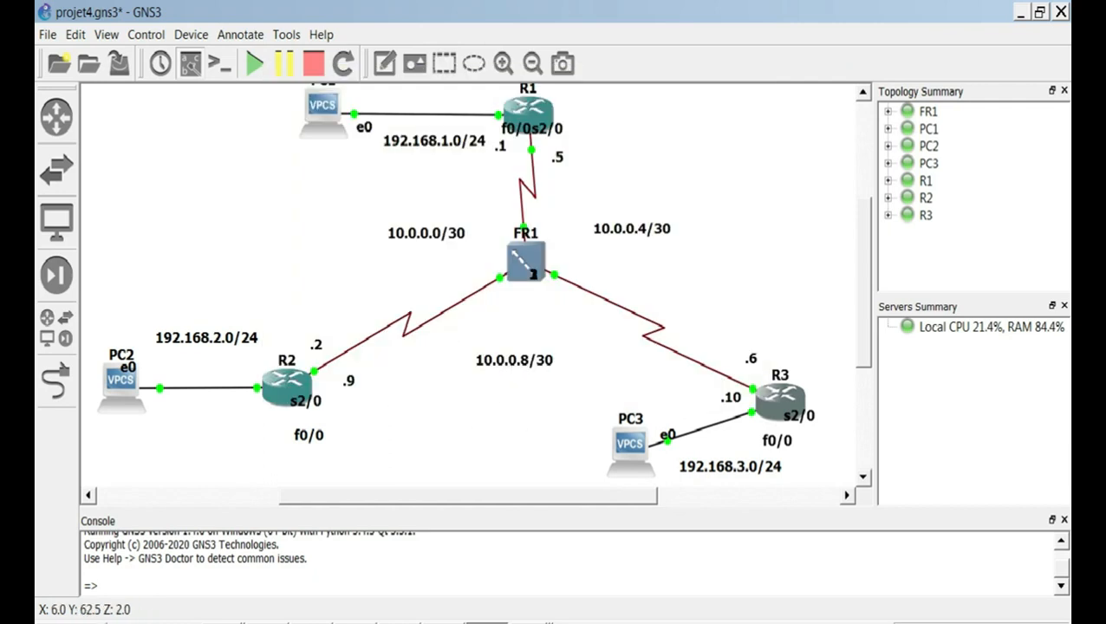
left_click(527, 622)
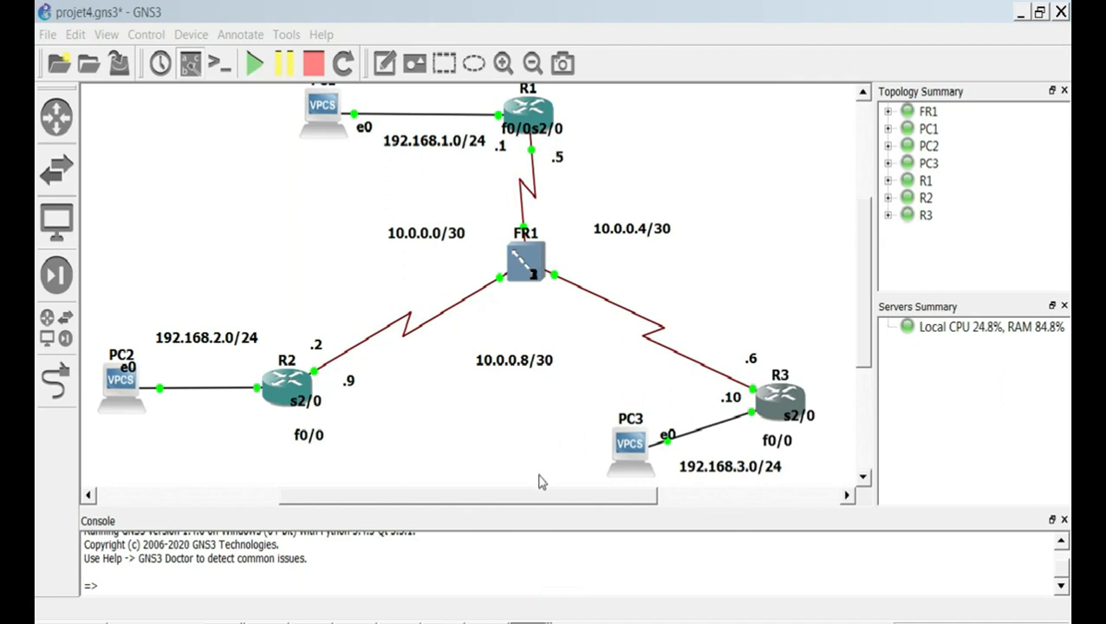
left_click(533, 502)
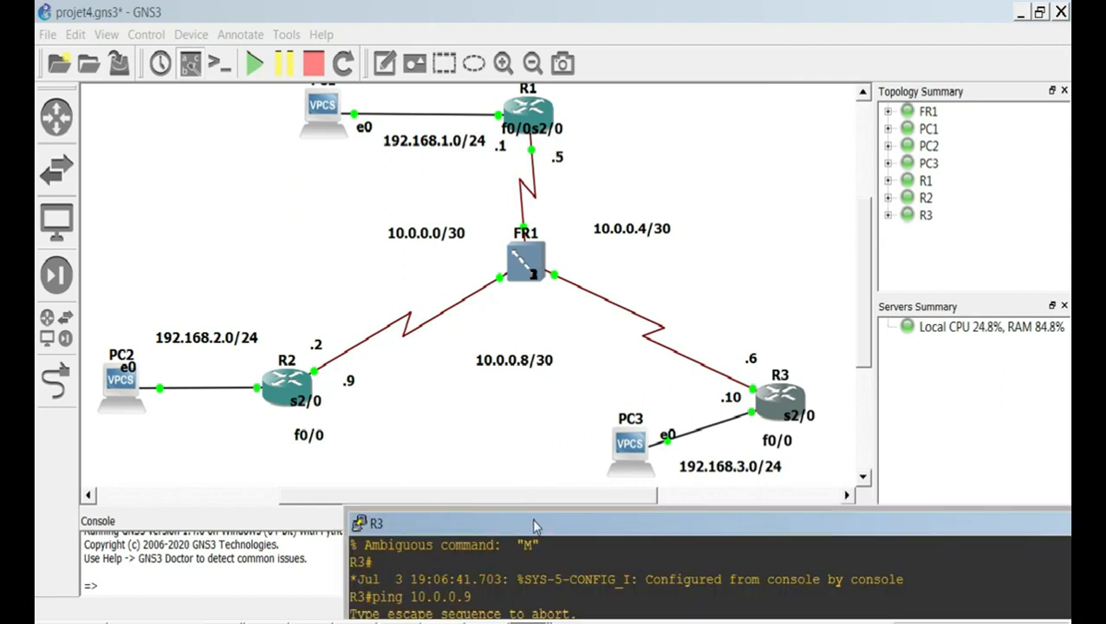
left_click_drag(532, 517, 399, 72)
type("10.0.0.4")
key("Return")
key("Up")
key("BackSpace")
type("8")
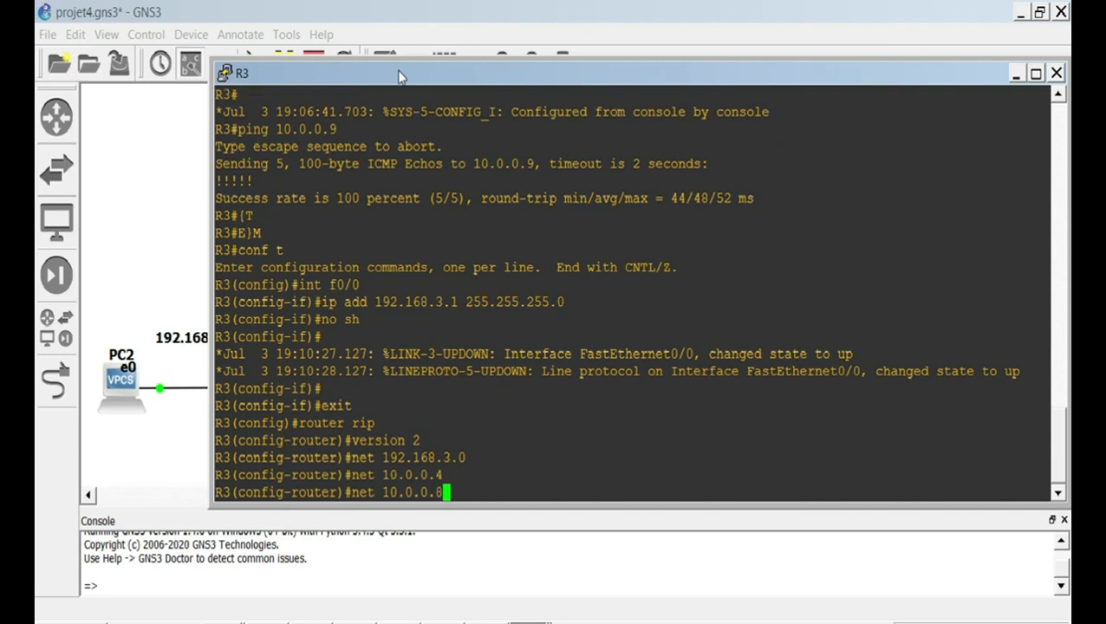
key("Return")
type("end")
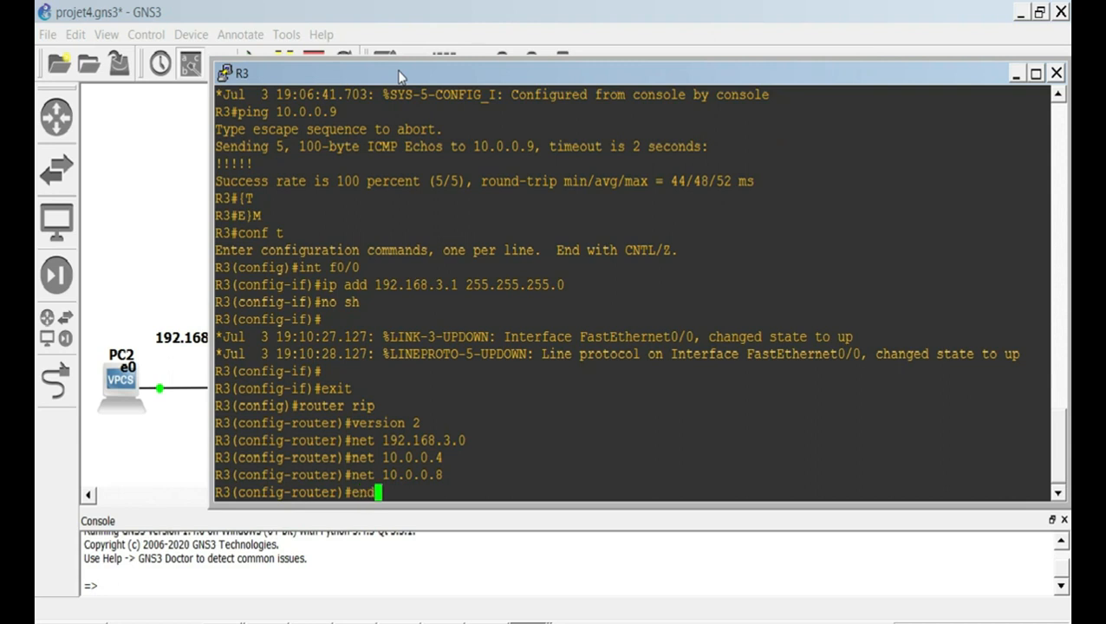
key("Return")
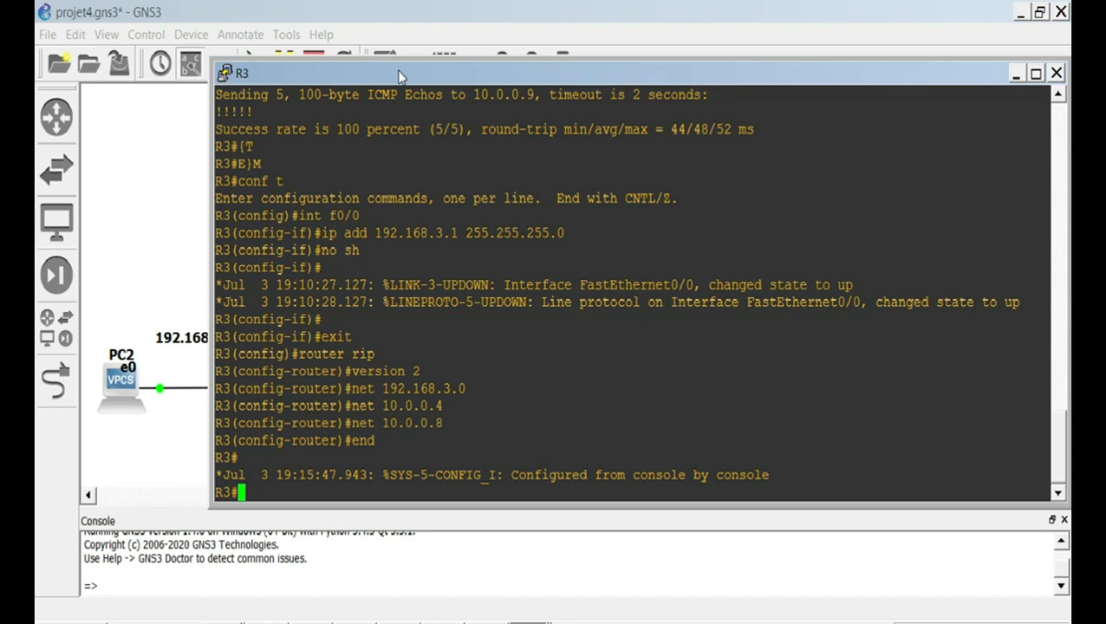
Display R3's full IP routing table to review its RIP routes, and return to the topology.
type("sh ip route")
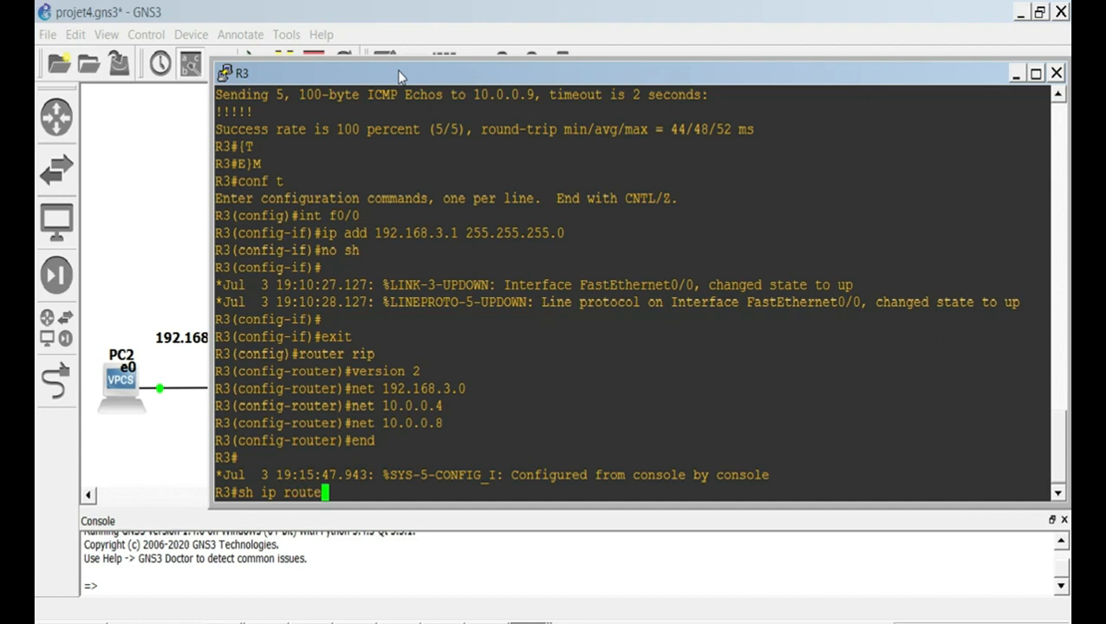
key("Return")
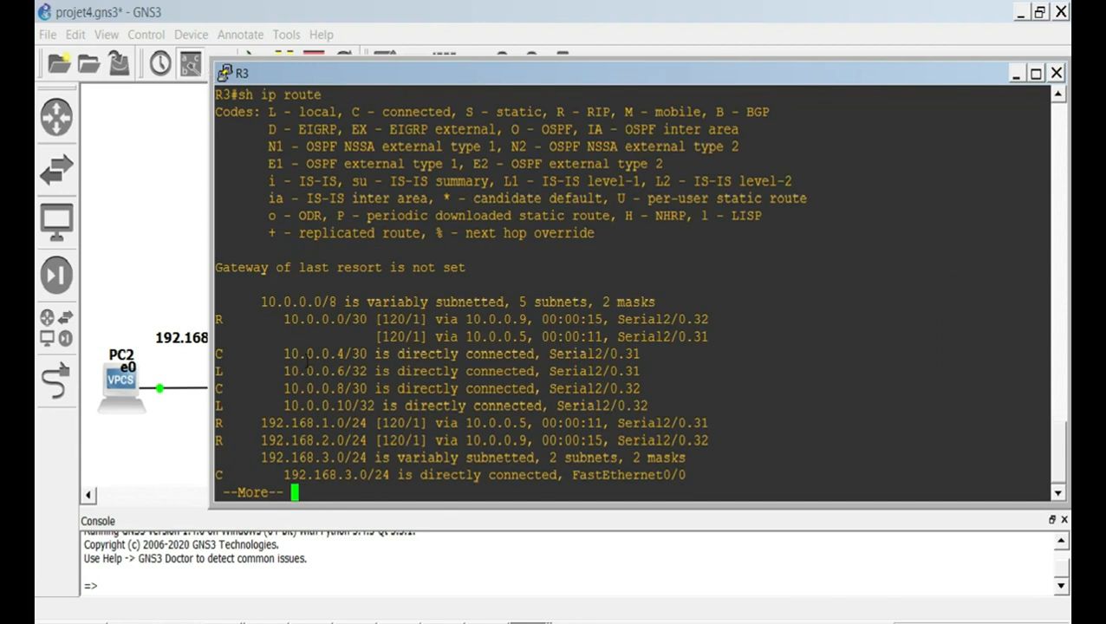
key("space")
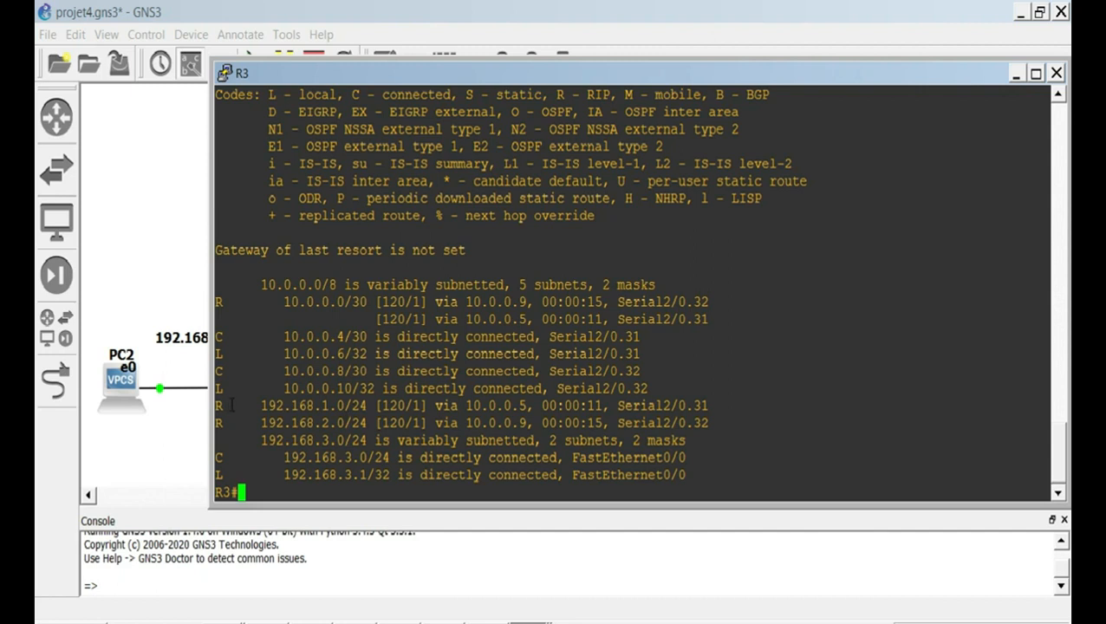
left_click(231, 370)
left_click(179, 487)
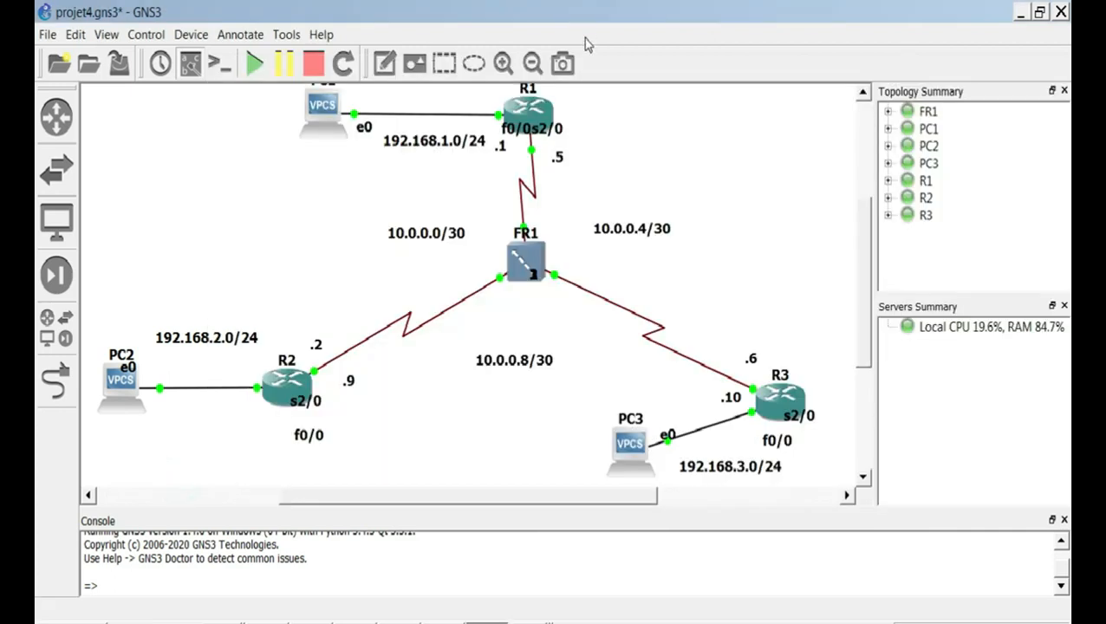
Open R1's console, display its full IP routing table to review its RIP routes, and put the console away.
double_click(518, 114)
type("s")
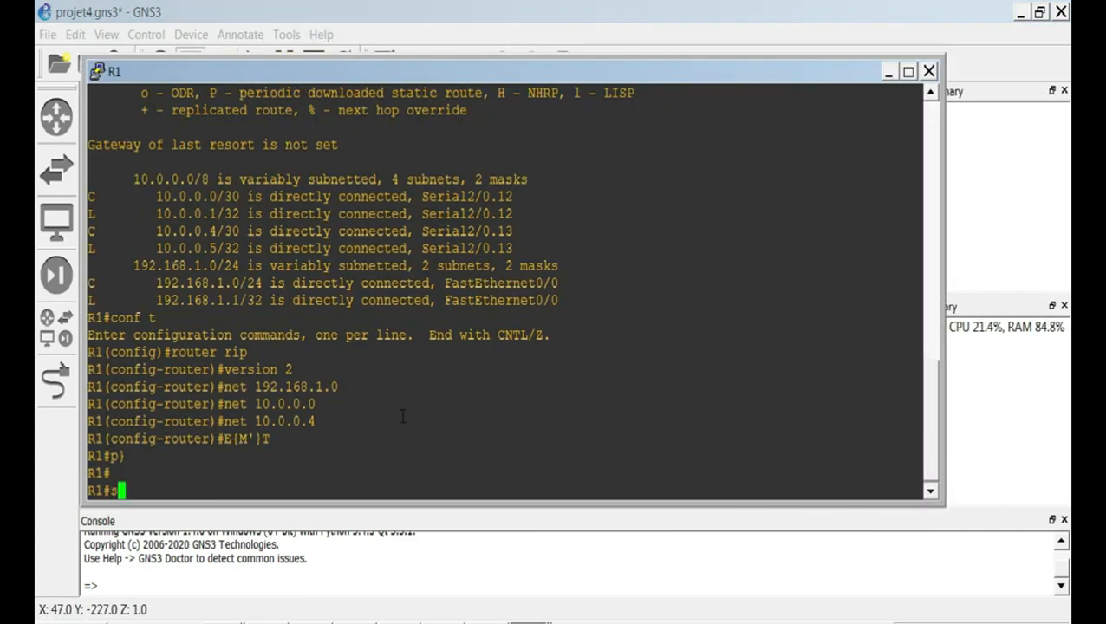
type("h ip route")
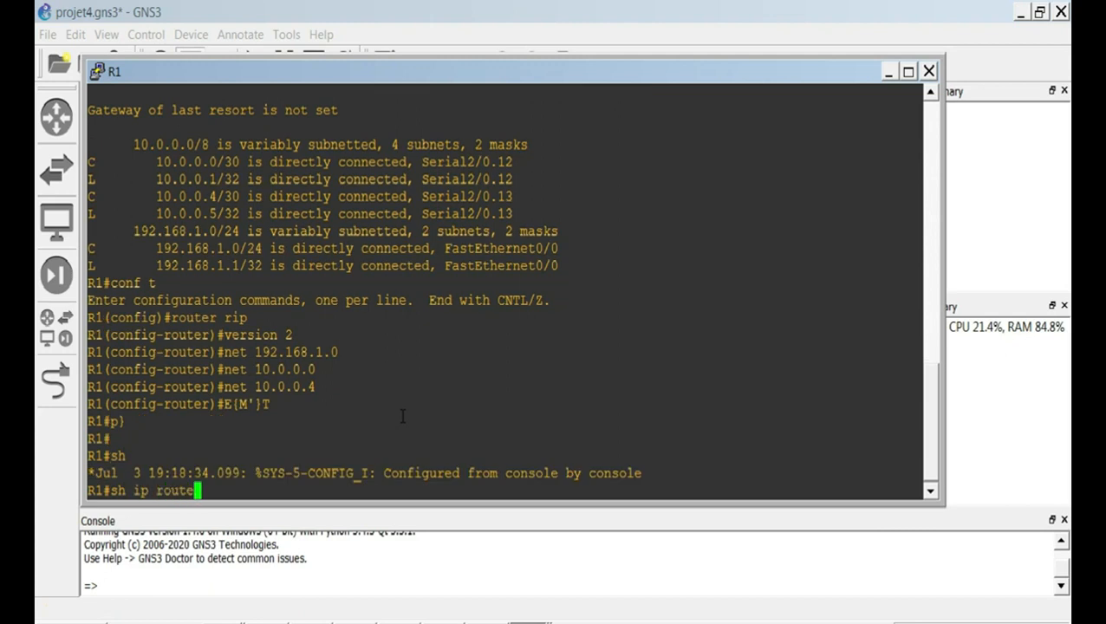
key("Return")
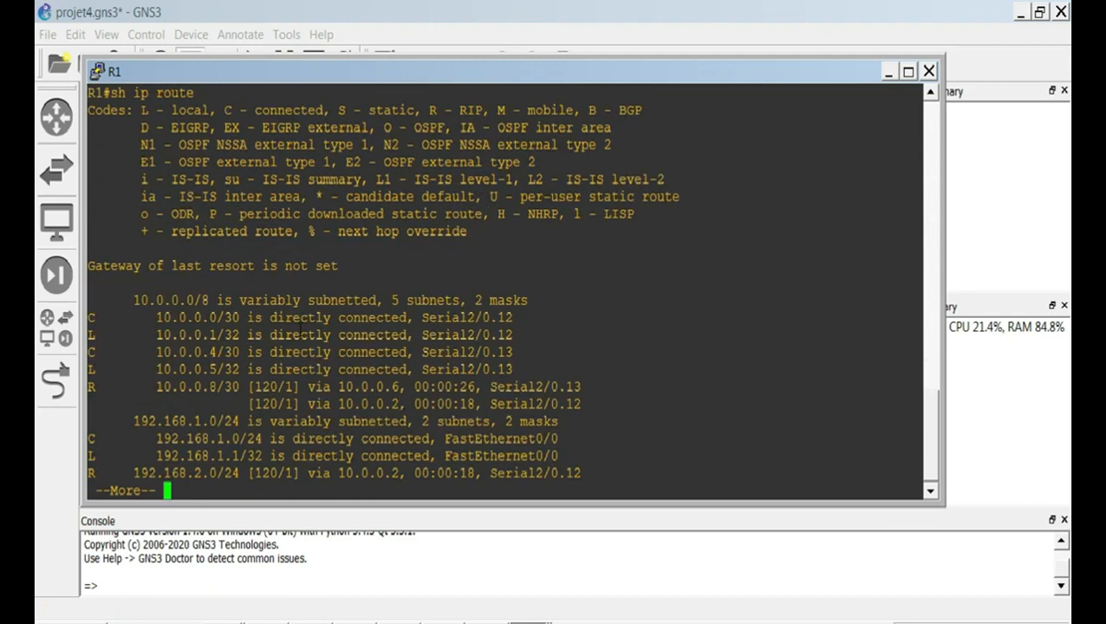
key("space")
key("Return")
key("Return")
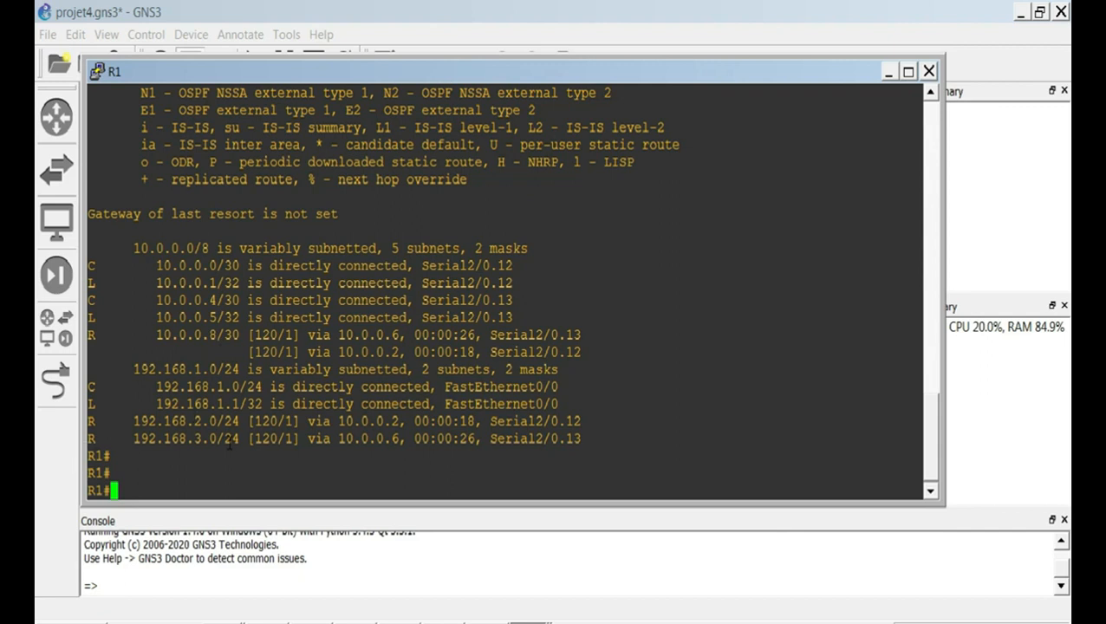
left_click(887, 71)
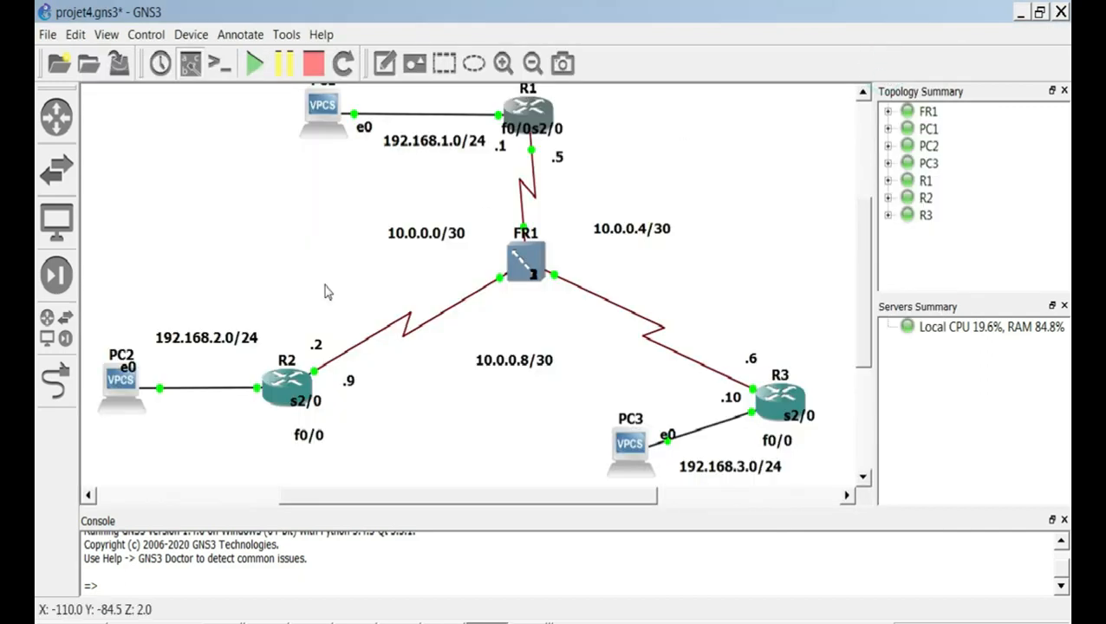
Bring up PC1's existing console and ping PC2 at 192.168.2.2.
double_click(123, 389)
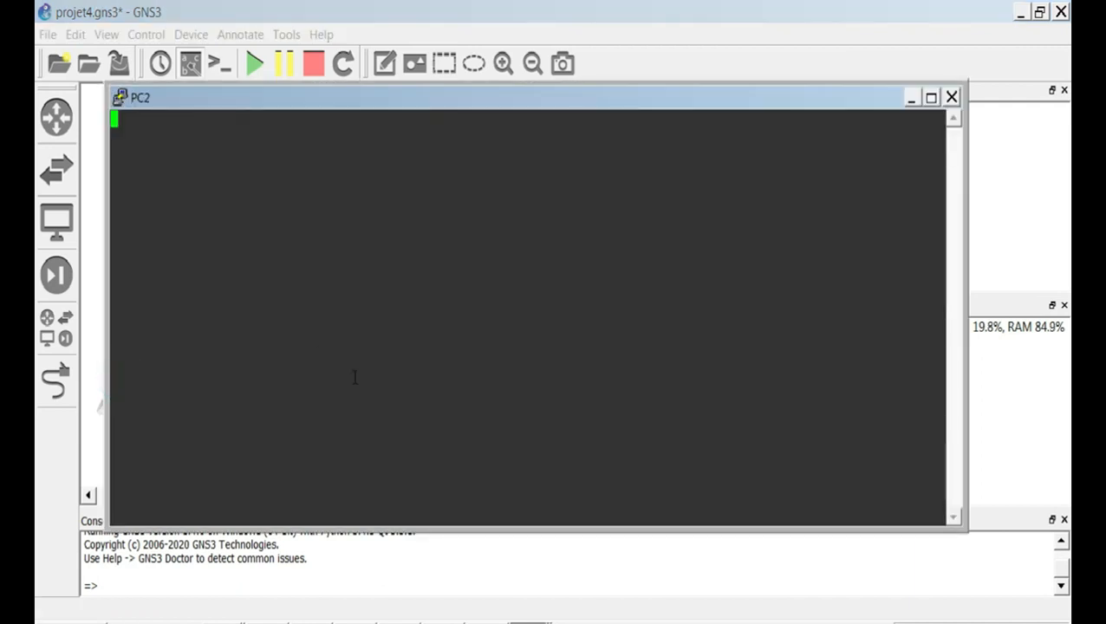
left_click(951, 96)
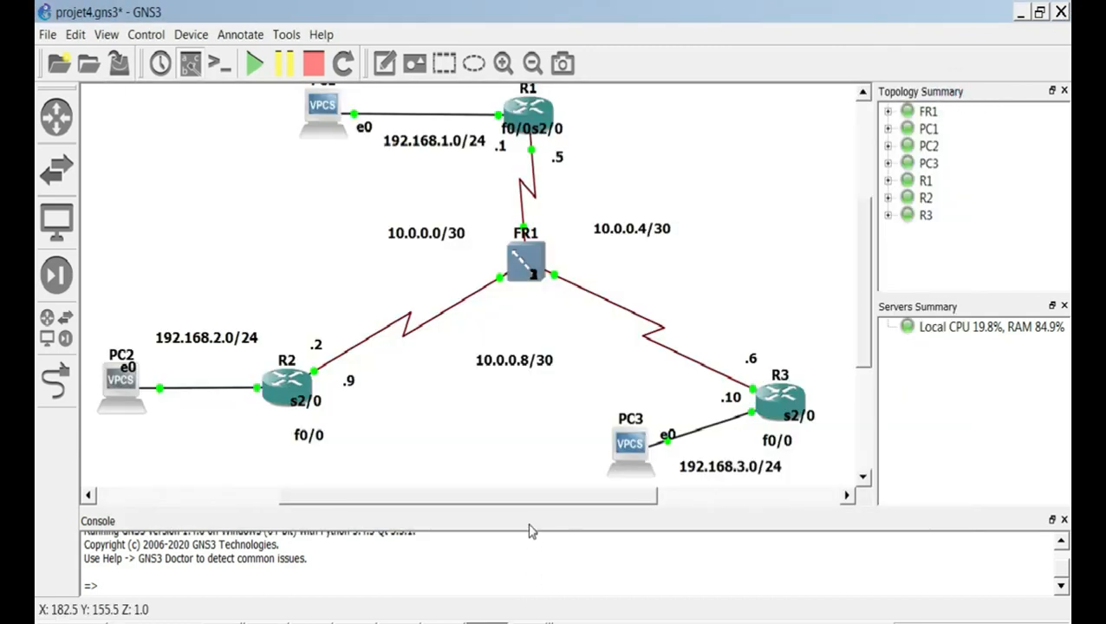
left_click(563, 593)
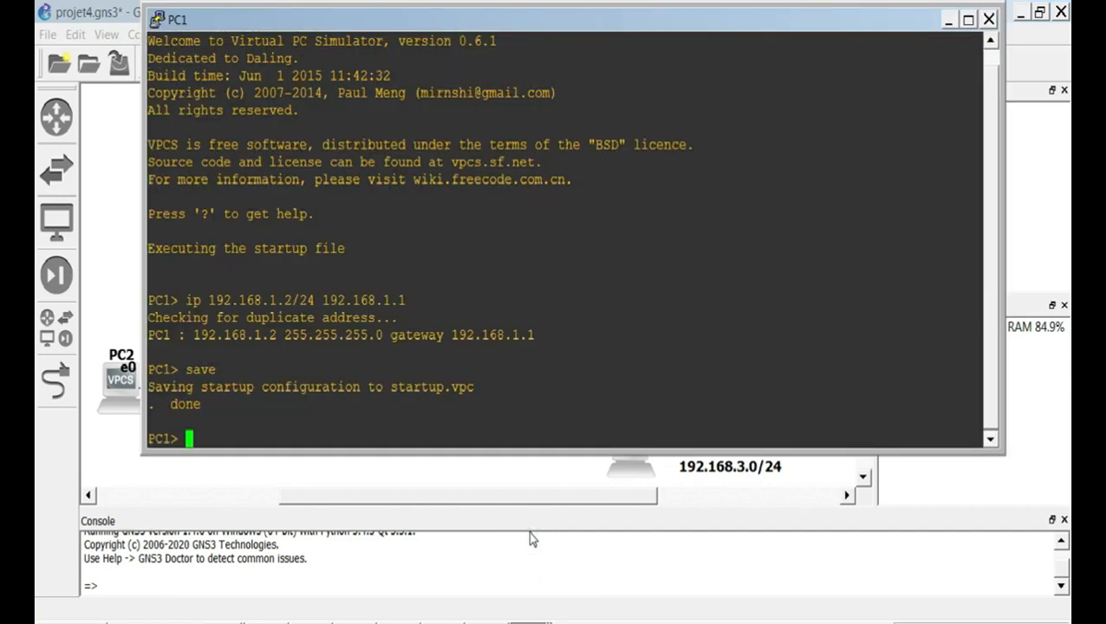
left_click(773, 26)
left_click_drag(772, 27, 758, 265)
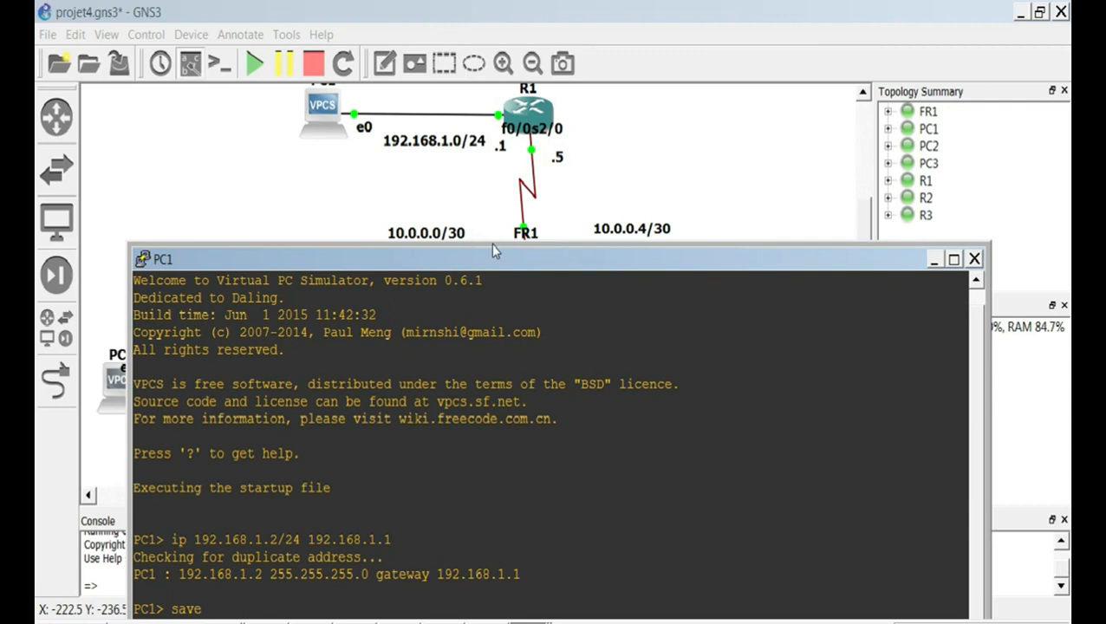
left_click_drag(475, 265, 607, 77)
type("ping ")
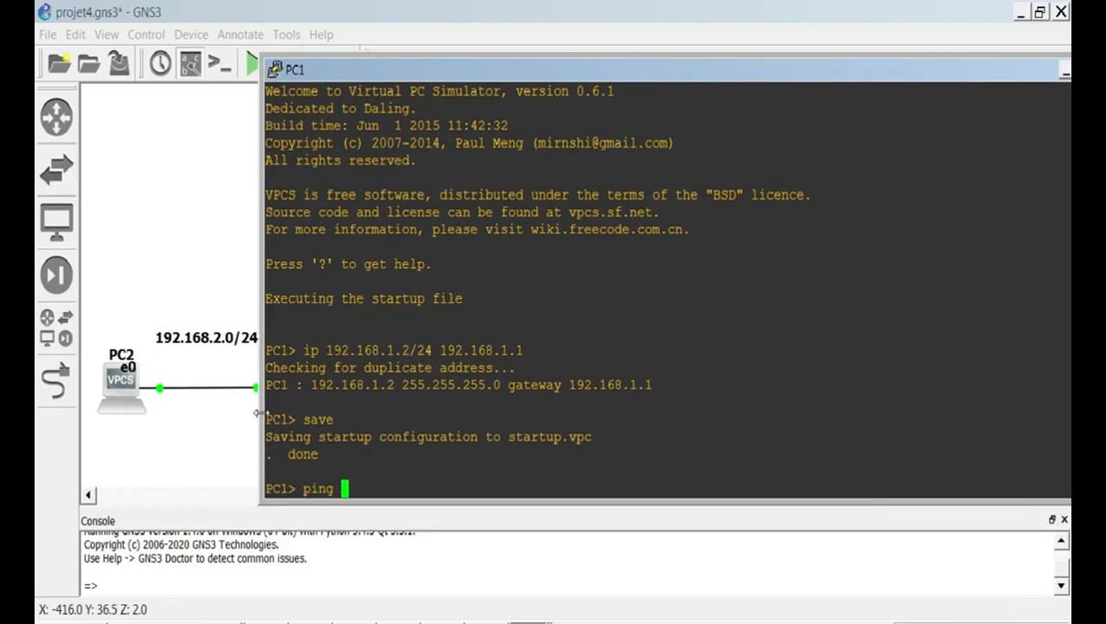
type("1")
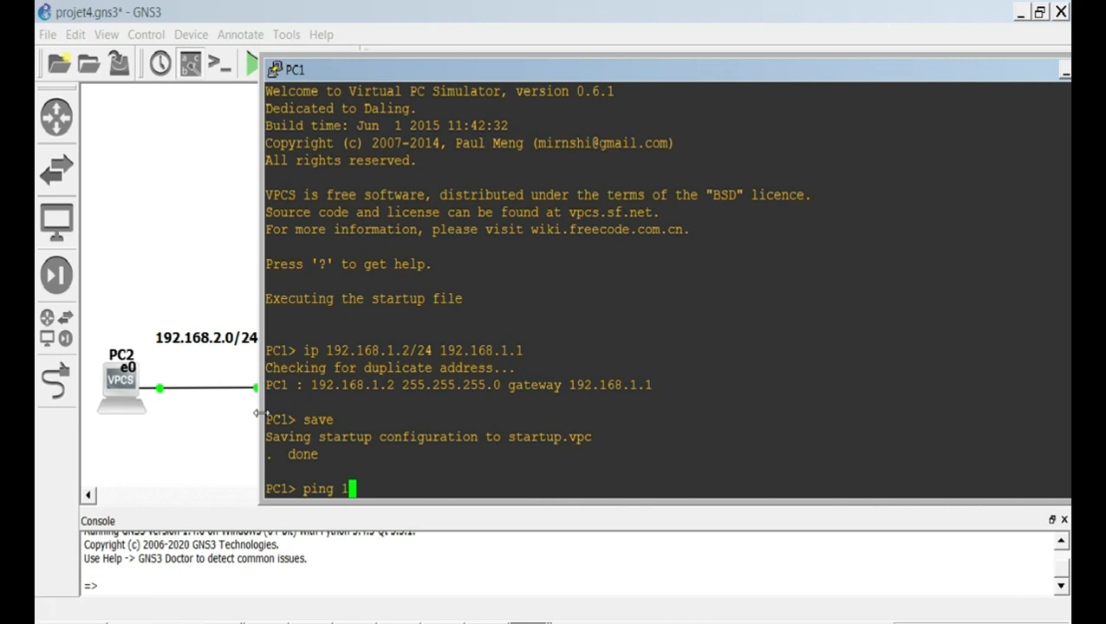
type("92.168.2.2")
key("Return")
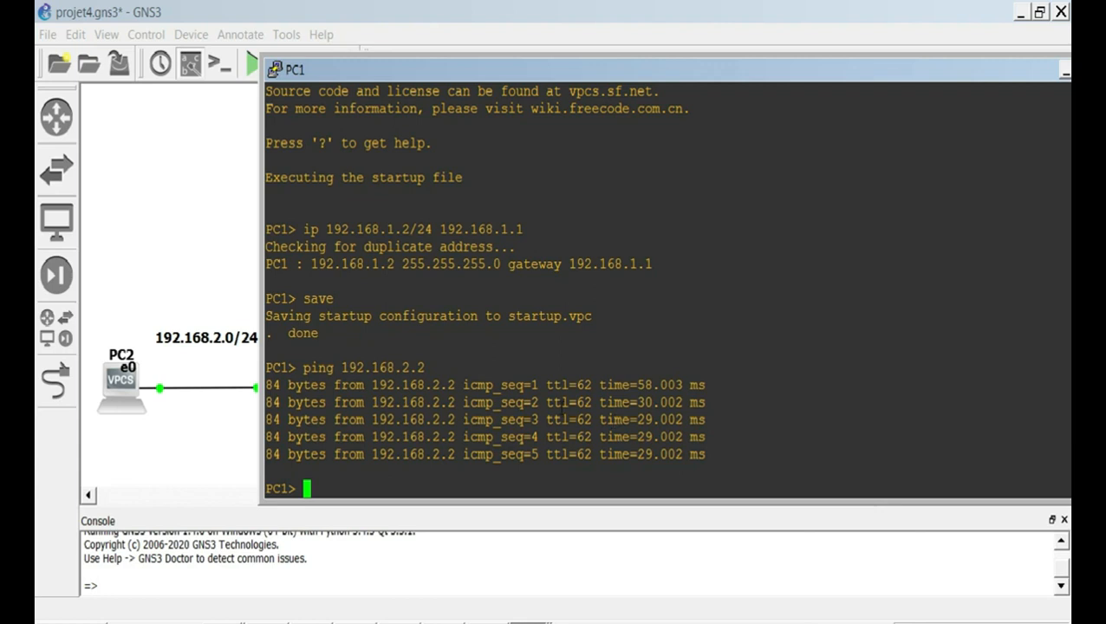
Ping PC3 at 192.168.3.2 from PC1 by editing the previous ping command.
key("Up")
key("BackSpace")
key("BackSpace")
key("BackSpace")
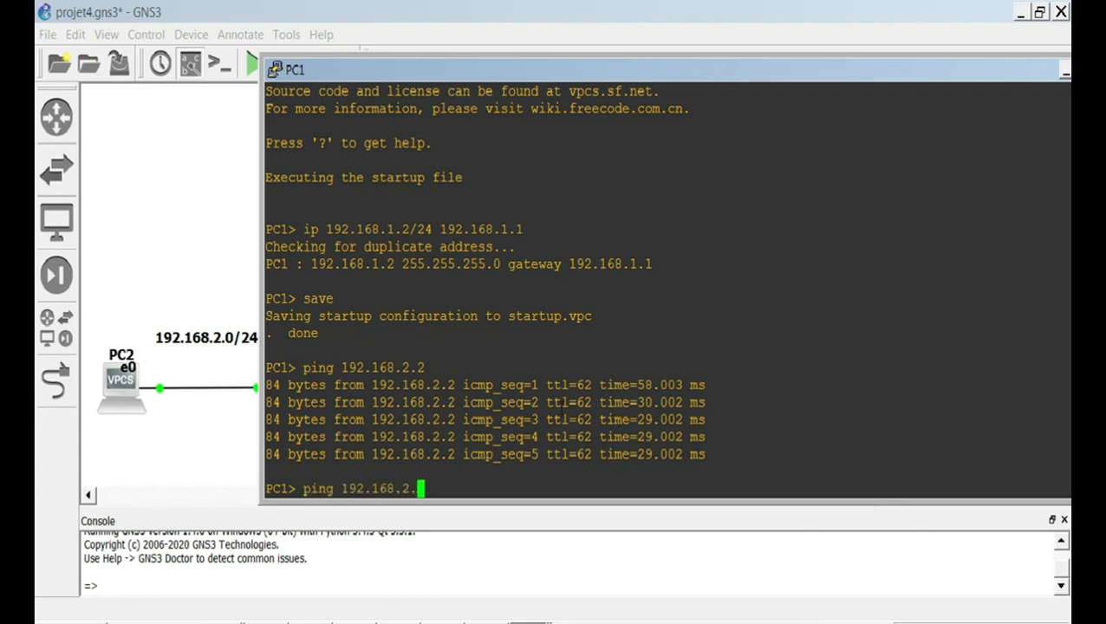
type("3.2")
key("Return")
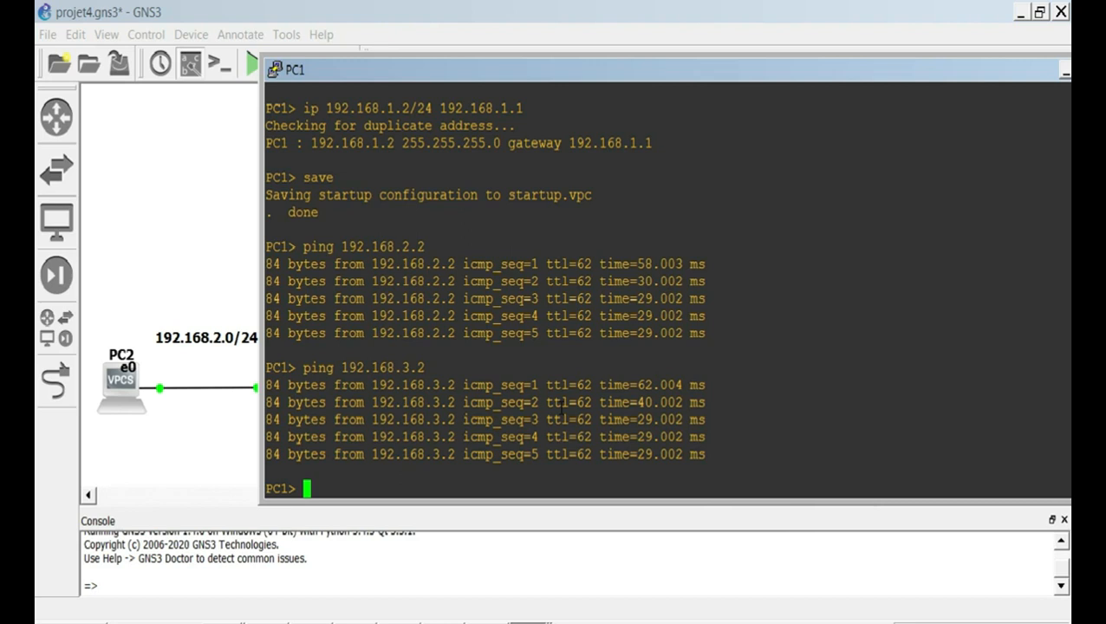
Ping the unassigned address 192.168.3.3 from PC1 and close its console.
key("Up")
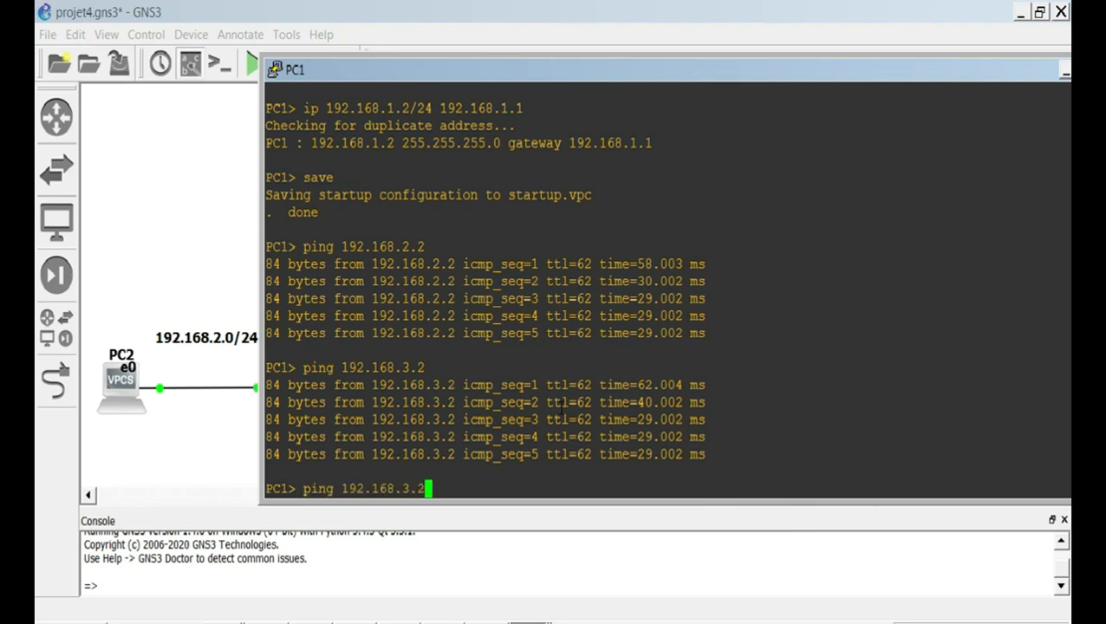
key("BackSpace")
type("3")
key("Return")
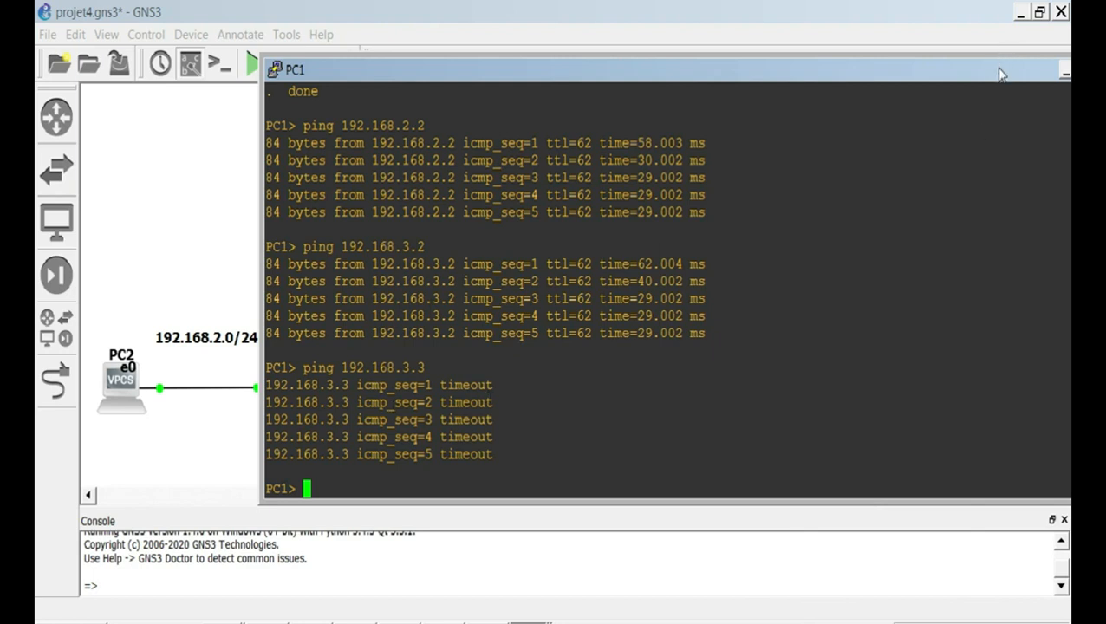
left_click_drag(995, 64, 789, 40)
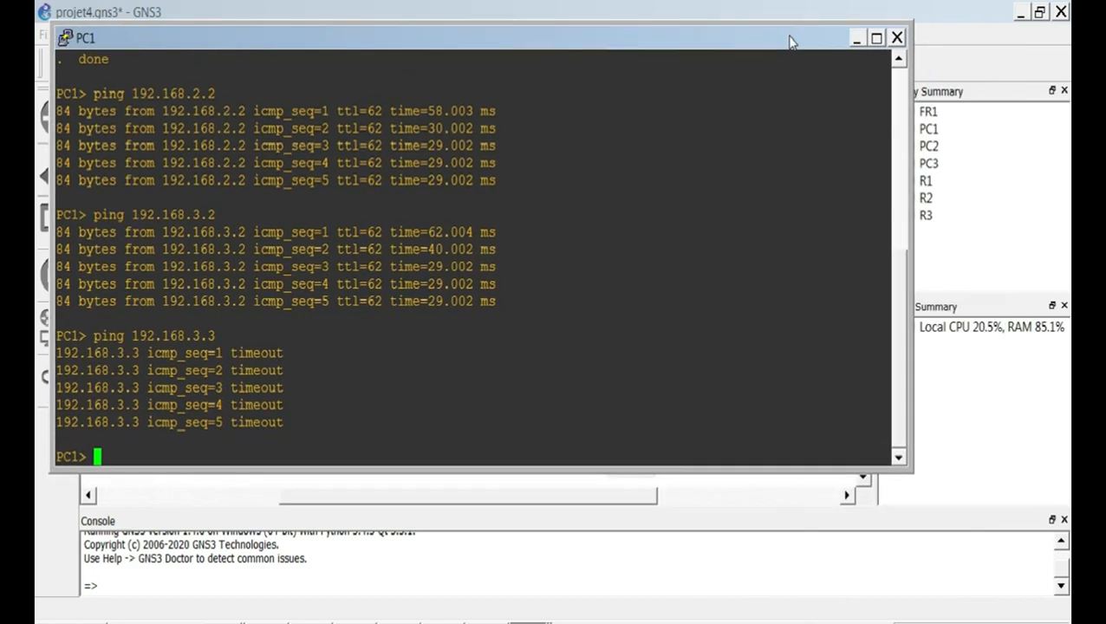
left_click(897, 38)
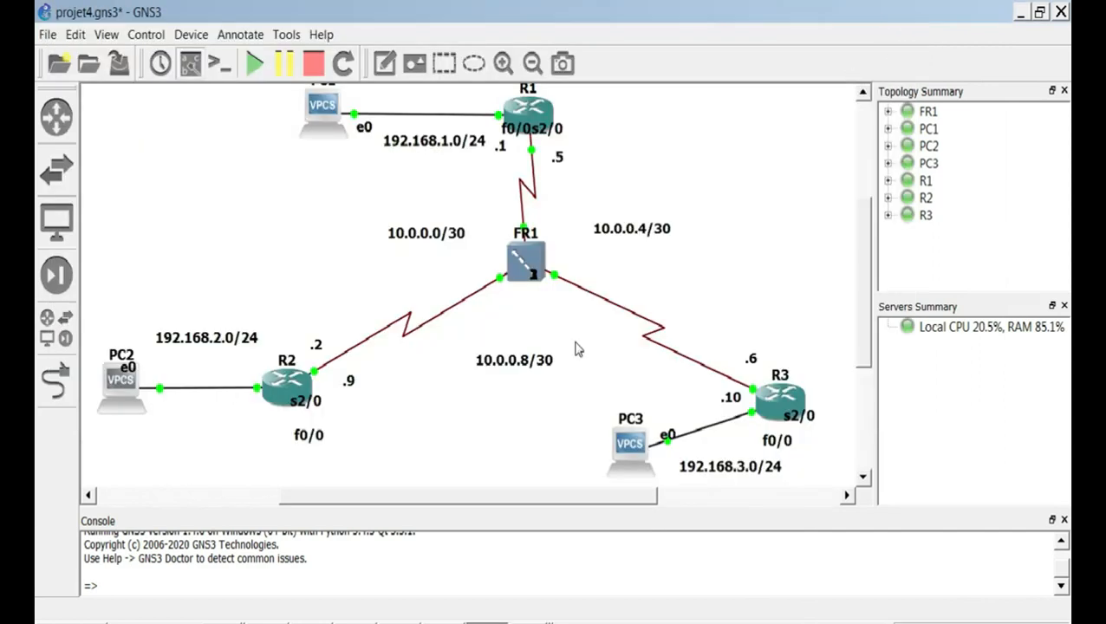
Bring up PC2's existing console, ping PC3 at 192.168.3.2, and put the console away.
double_click(121, 384)
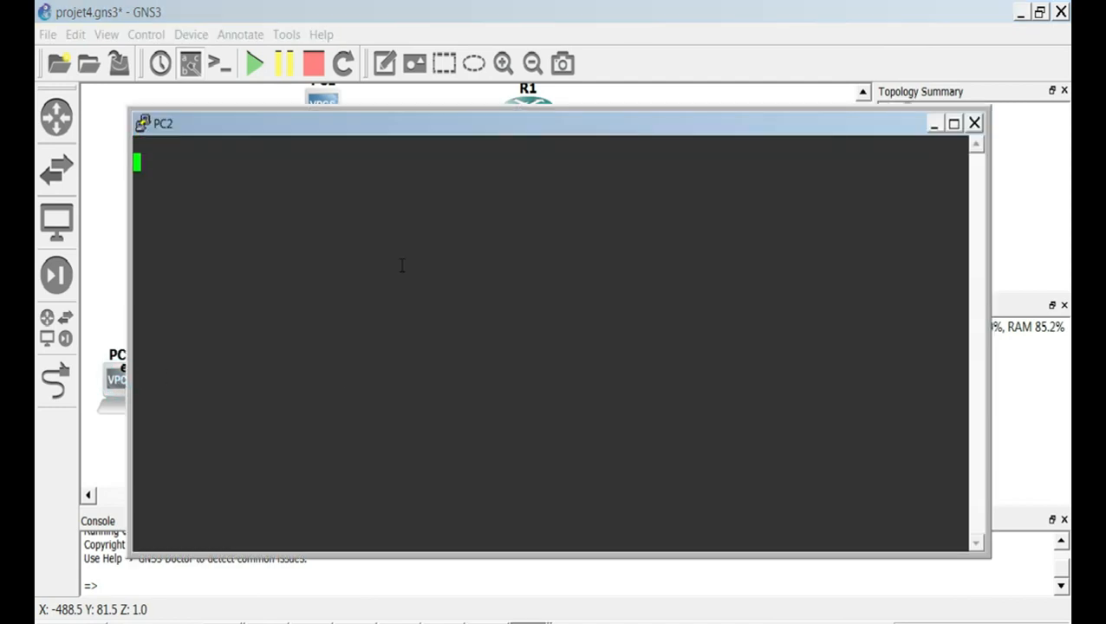
left_click(973, 122)
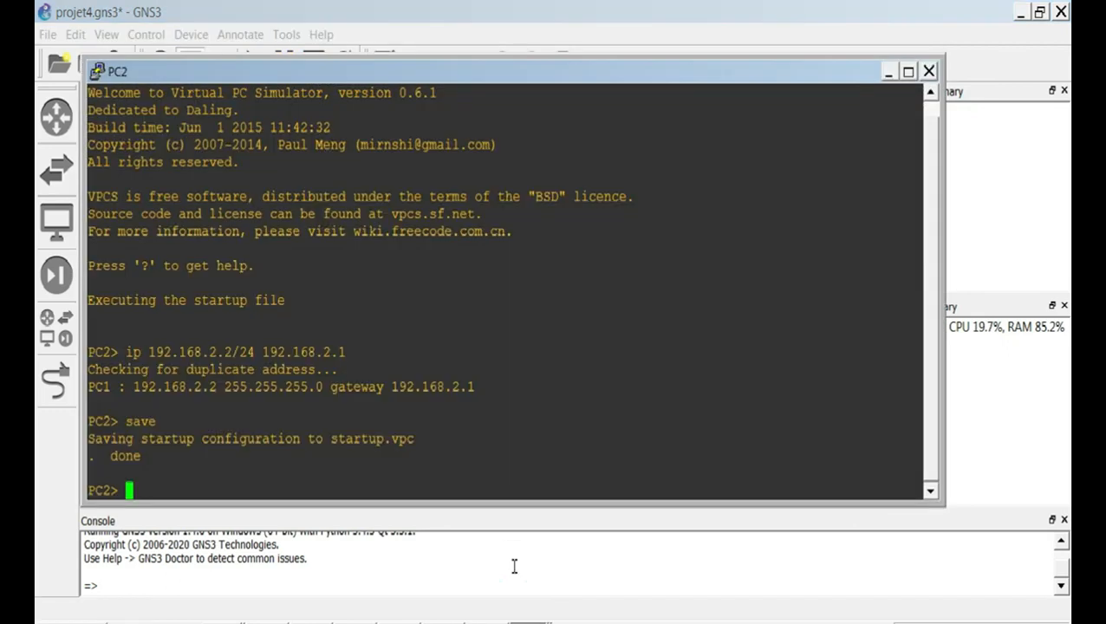
left_click(513, 566)
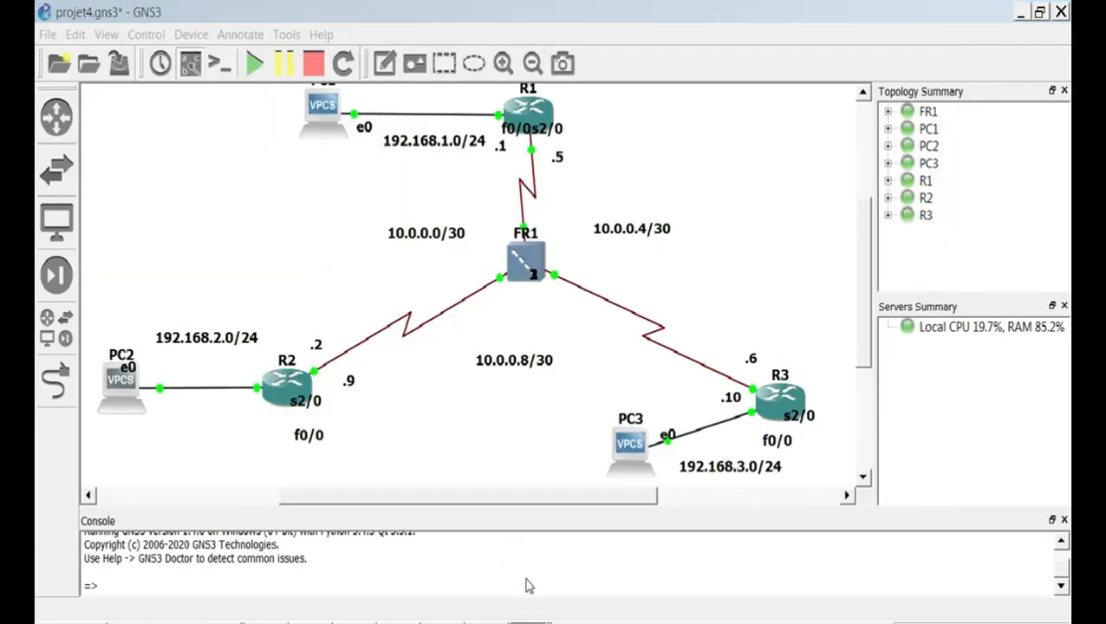
type("pi")
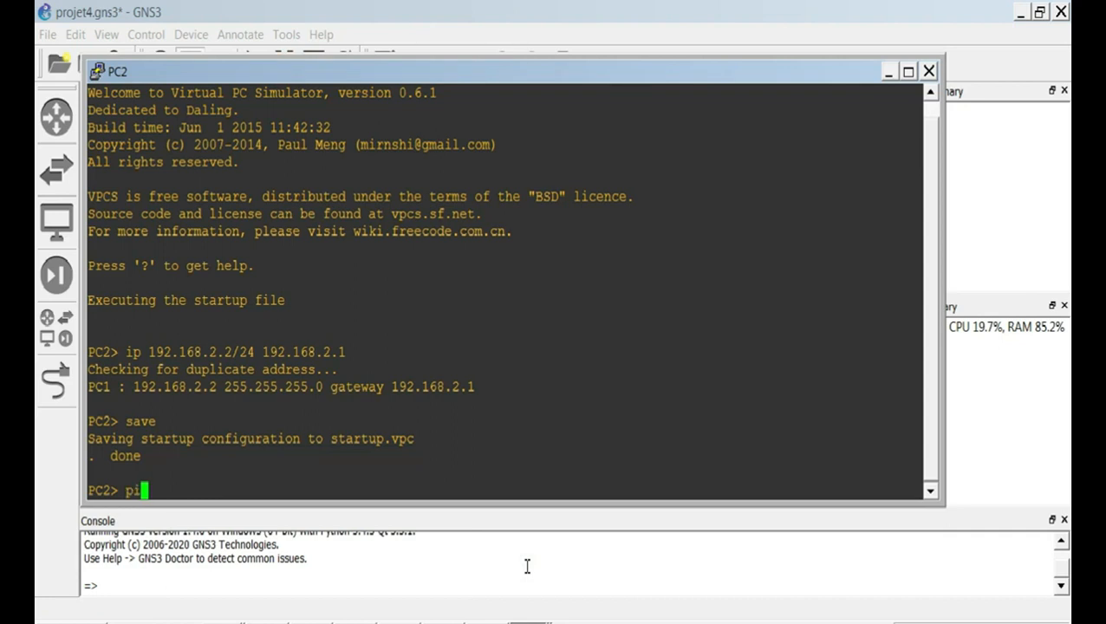
type("ng 192.168")
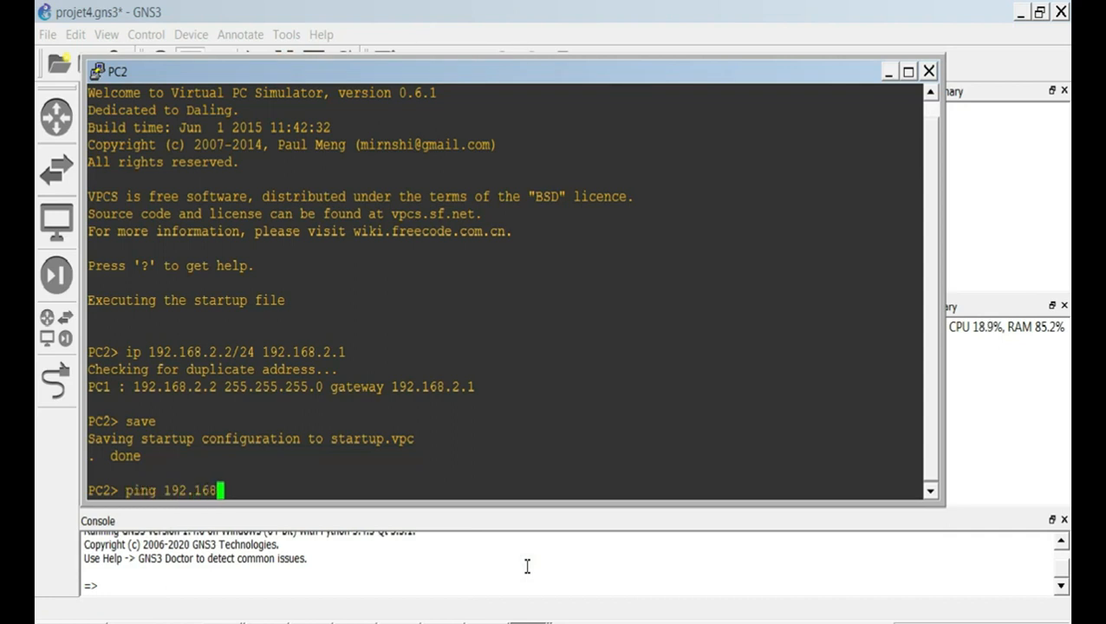
type(".3.2")
key("Return")
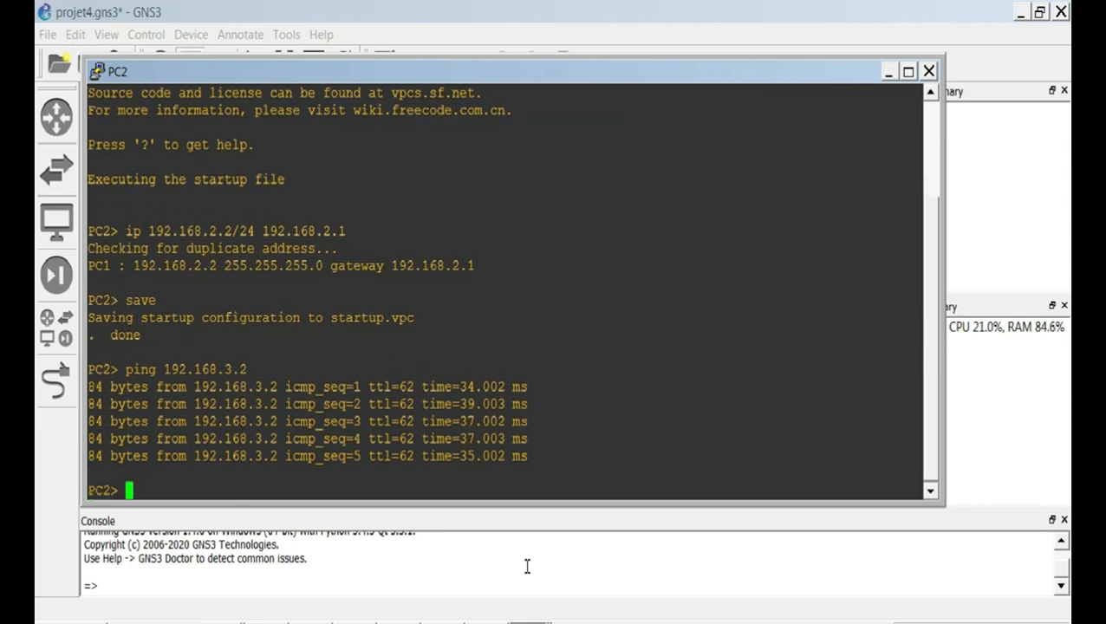
left_click(889, 74)
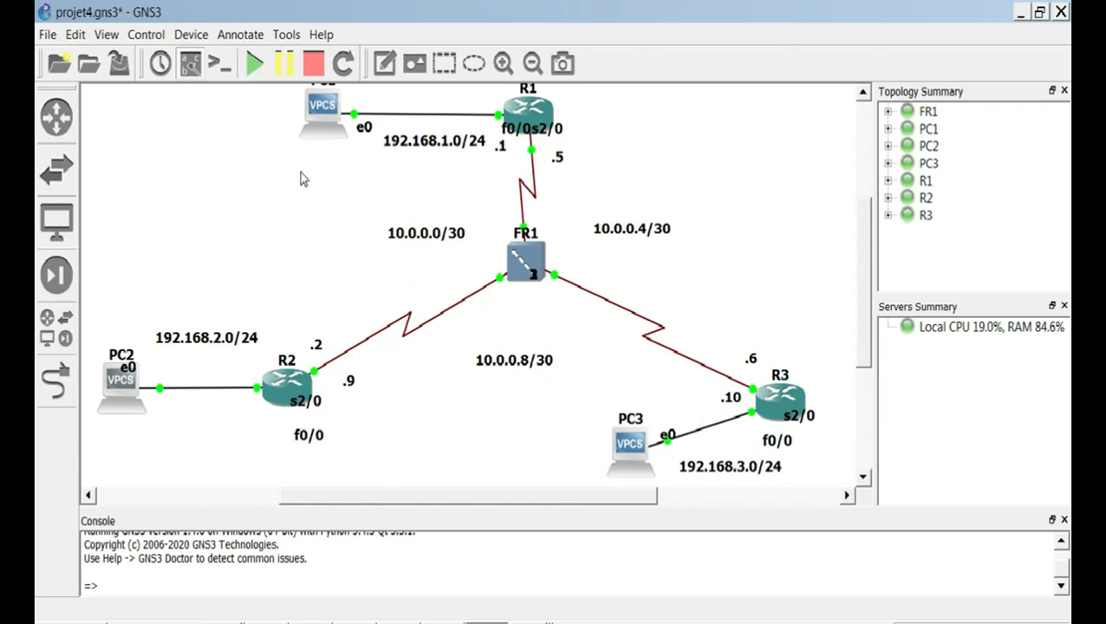
Open R1's console, clear the stray prompt text, save the configuration with wr, accepting the NVRAM overwrite, and close the console.
double_click(534, 110)
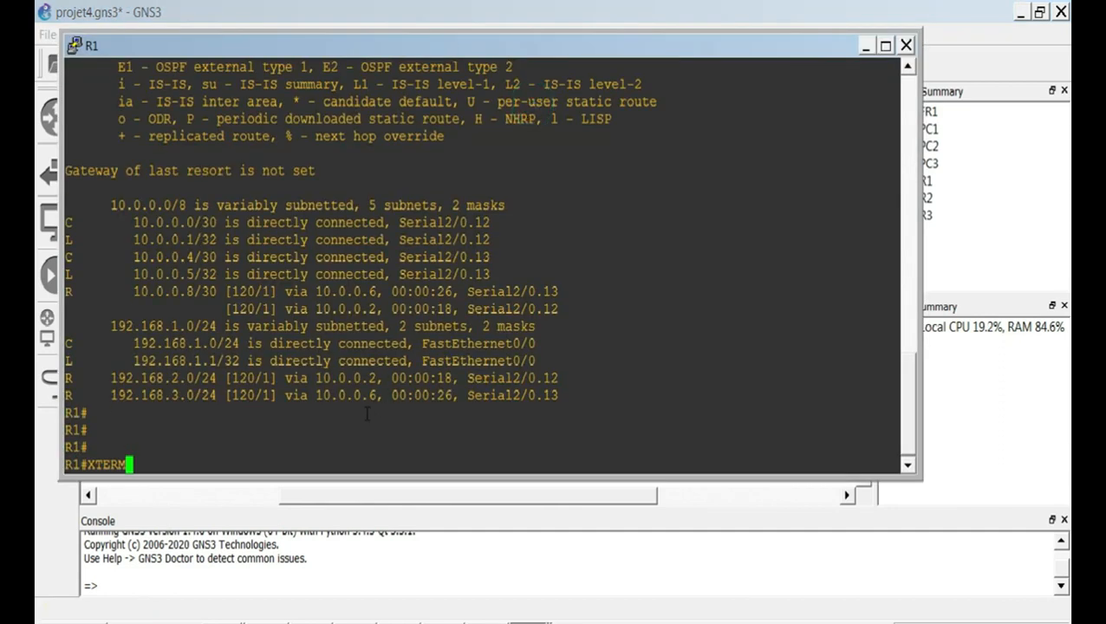
key("BackSpace")
key("BackSpace")
key("BackSpace")
key("BackSpace")
type("wr")
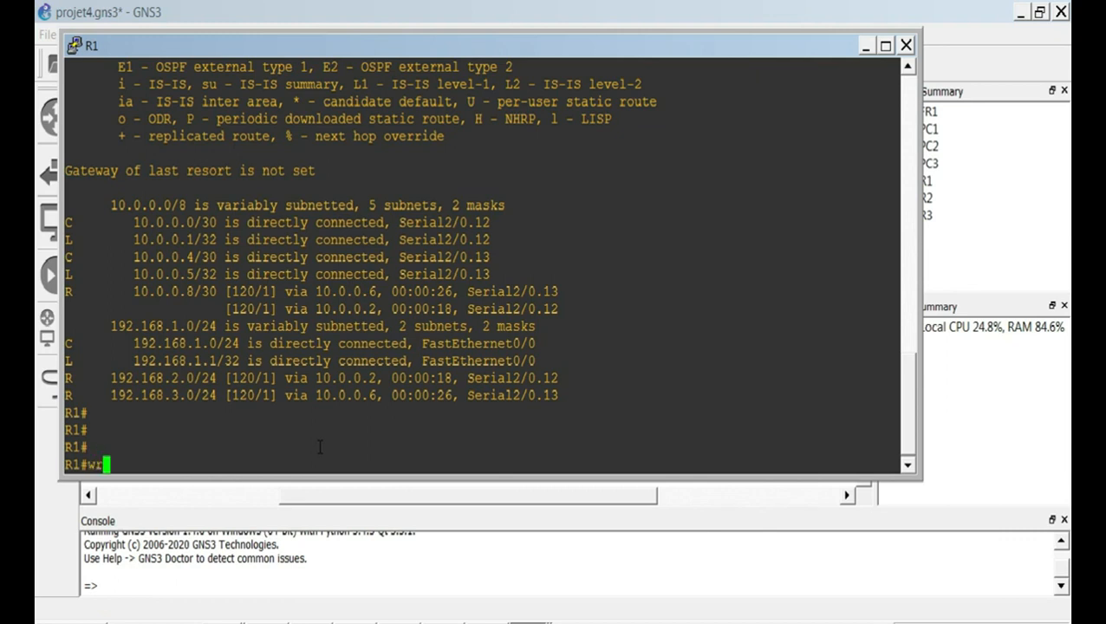
key("Return")
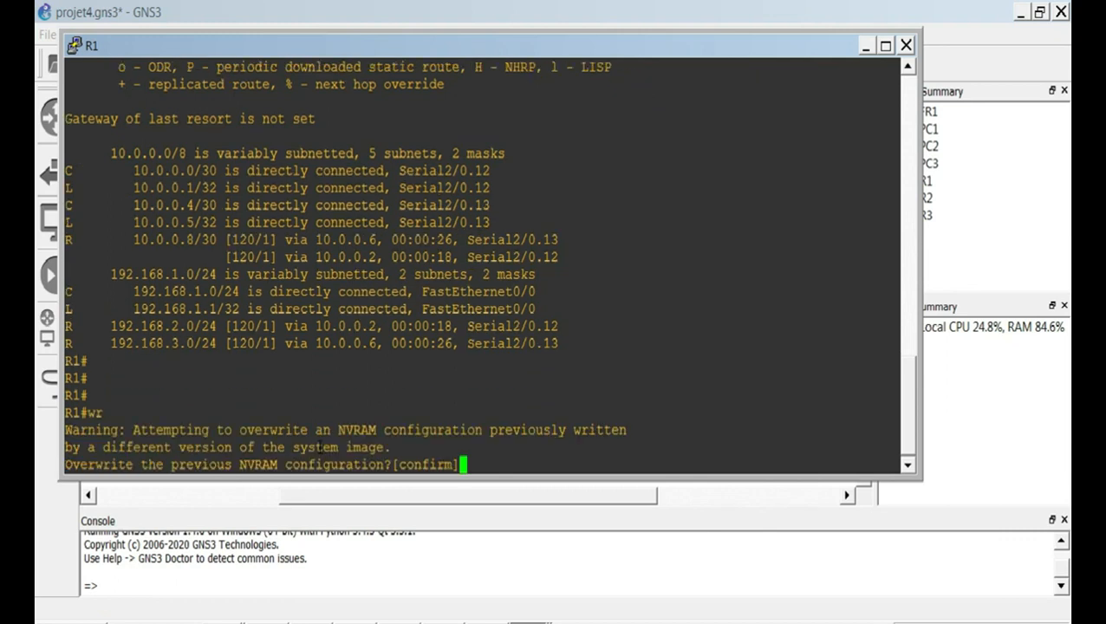
type("y")
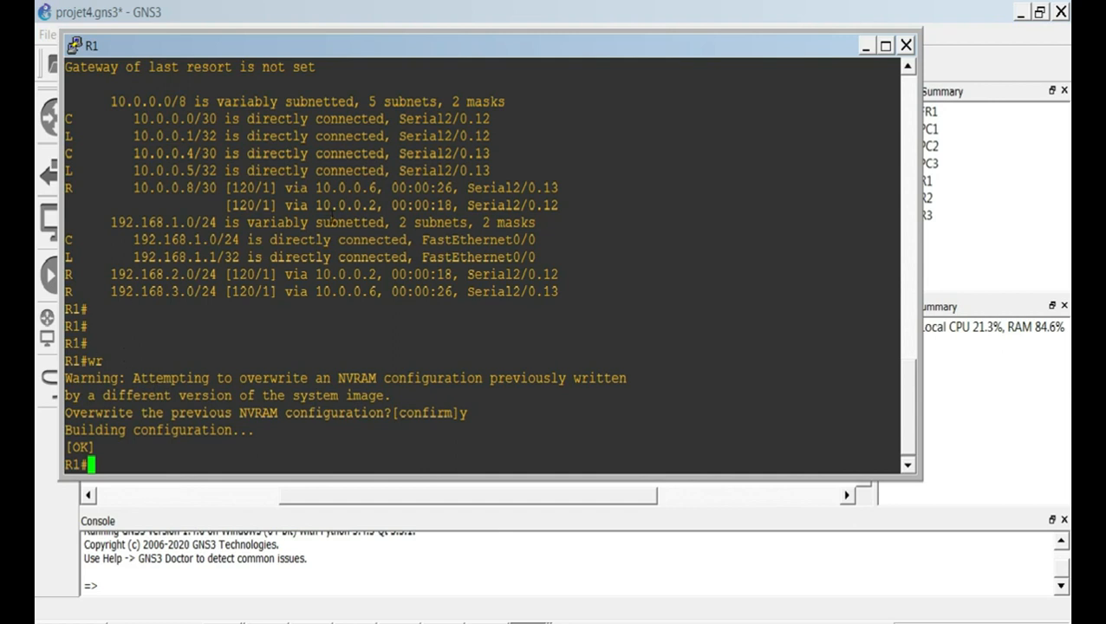
left_click(906, 45)
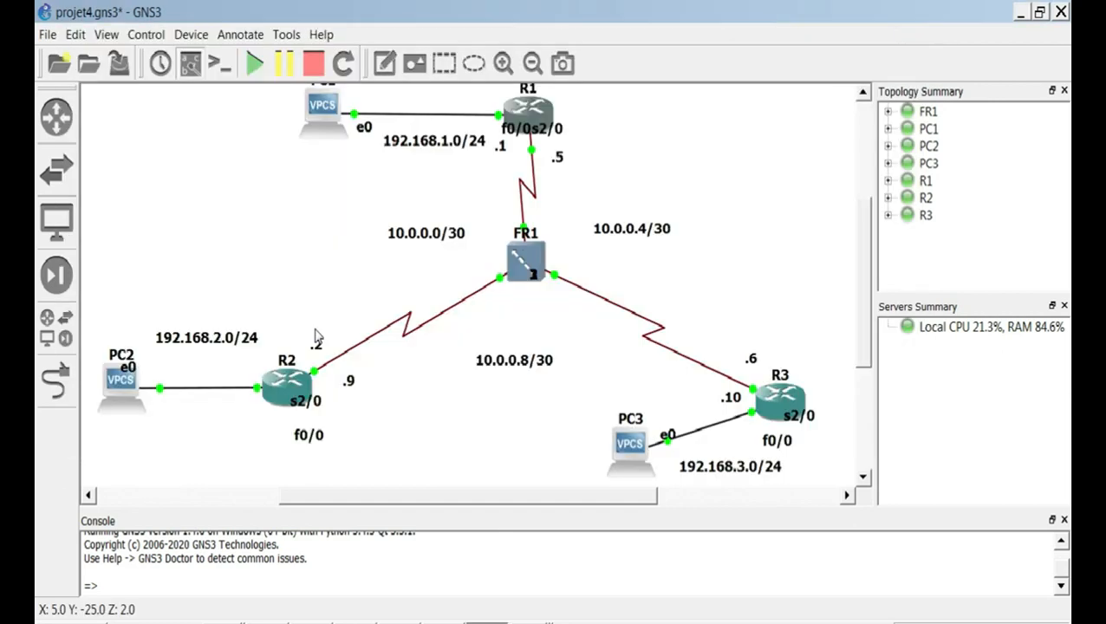
Save R2's configuration from its console with wr, accepting the NVRAM overwrite, and close the console.
double_click(286, 384)
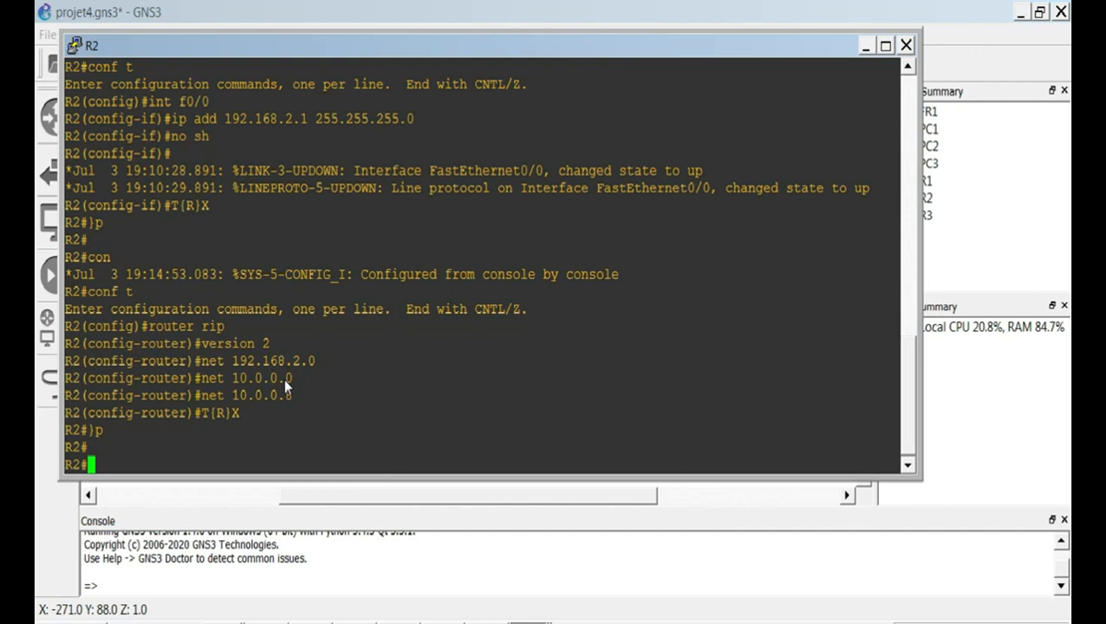
type("wr")
key("Return")
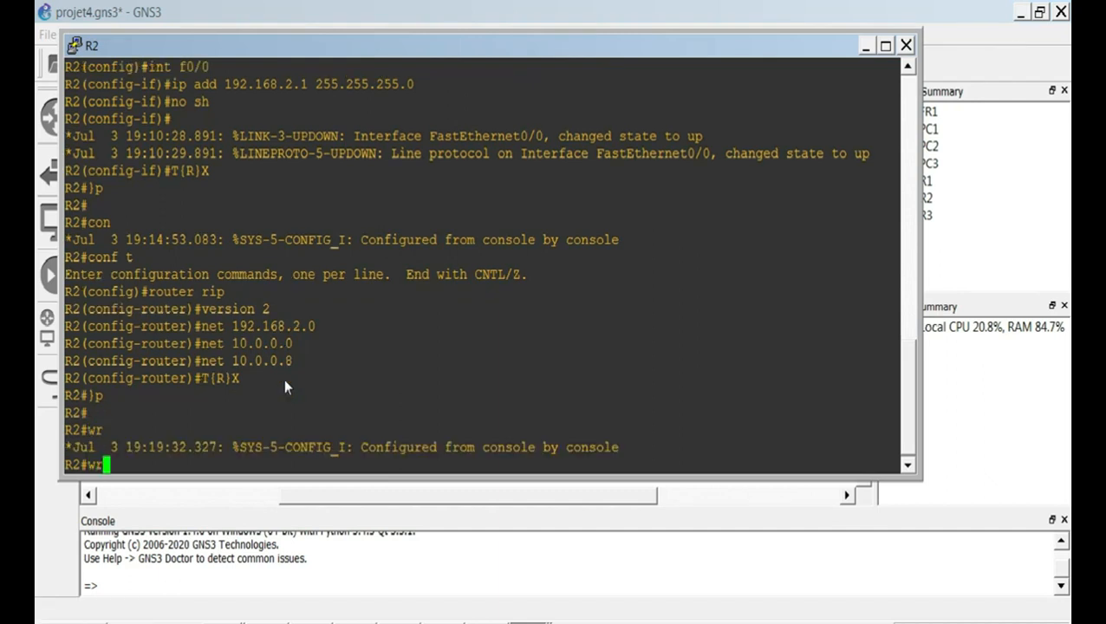
type("y")
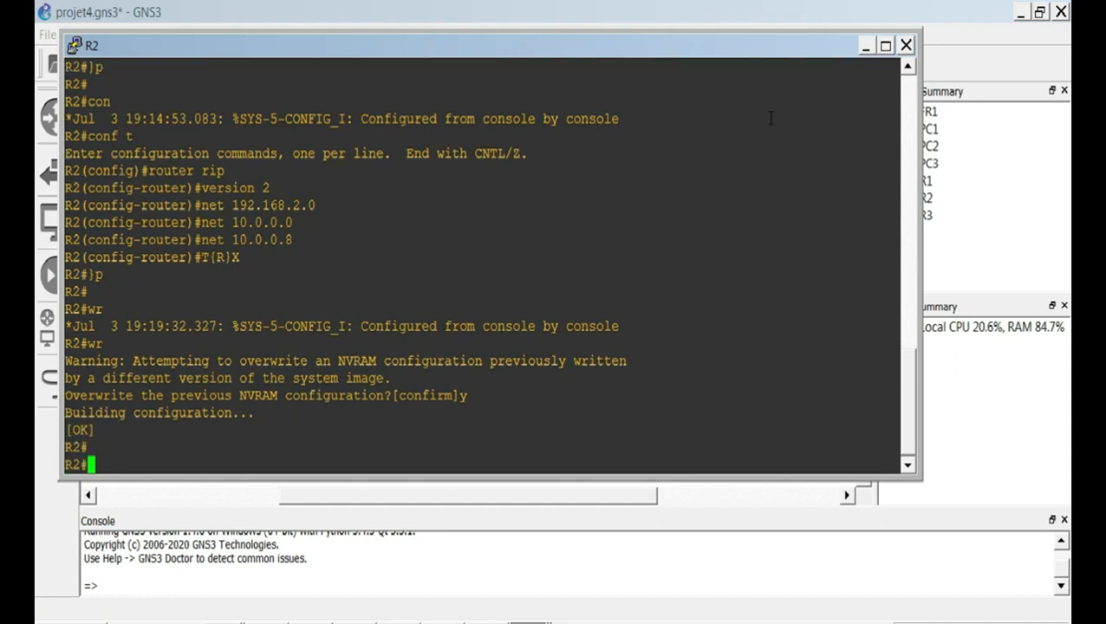
left_click(905, 45)
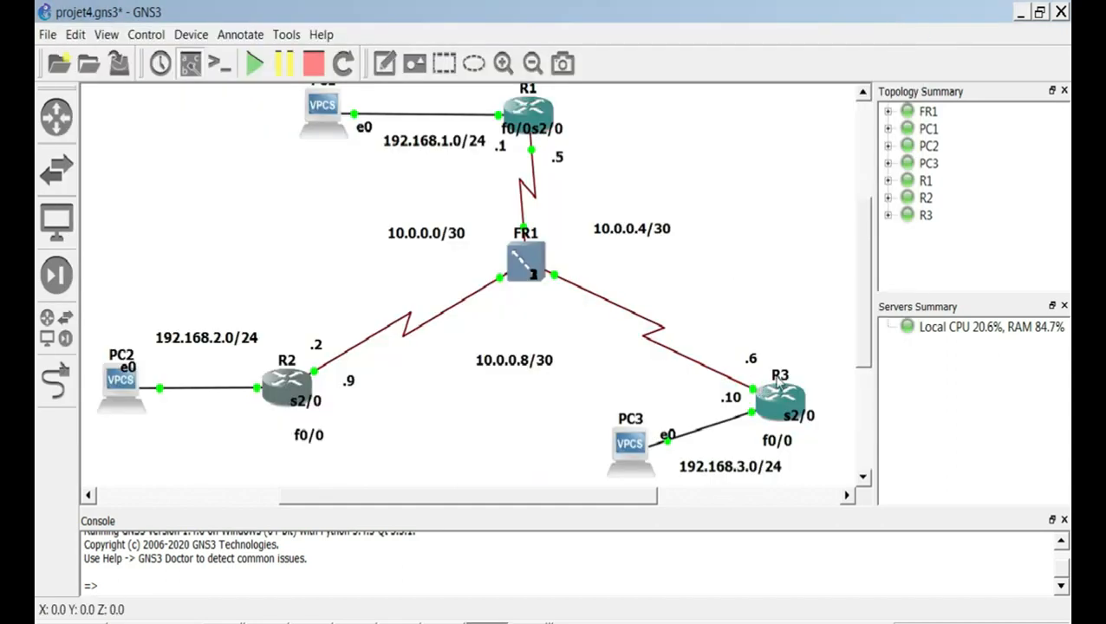
Save R3's configuration with wr, accepting the NVRAM overwrite, and stop all devices in the topology after closing its console.
double_click(778, 401)
key("BackSpace")
key("BackSpace")
key("BackSpace")
type("wr")
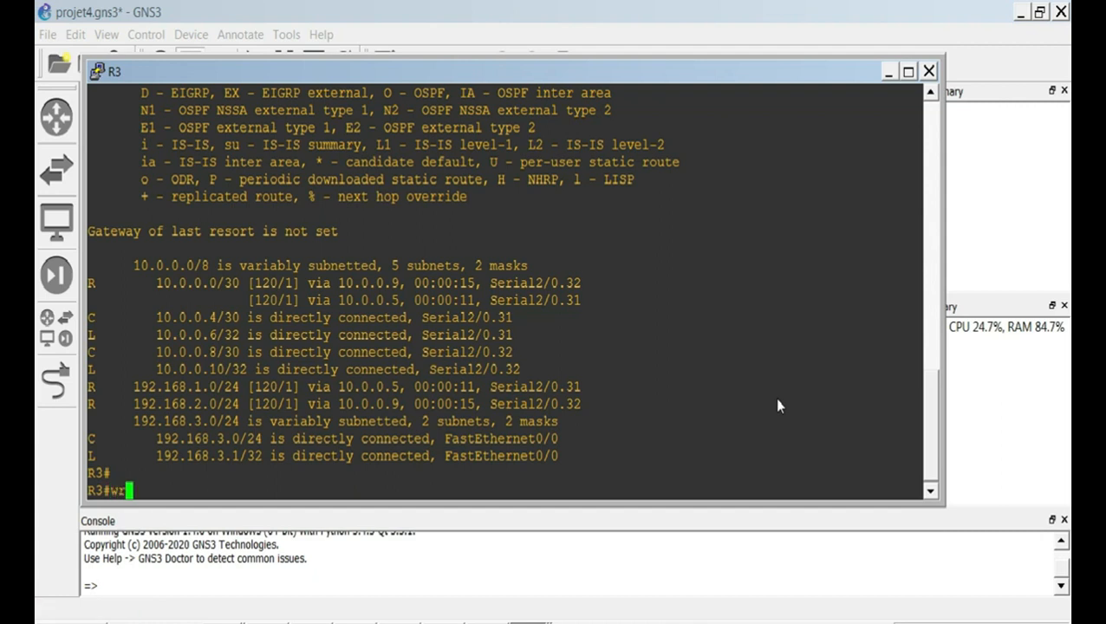
key("Return")
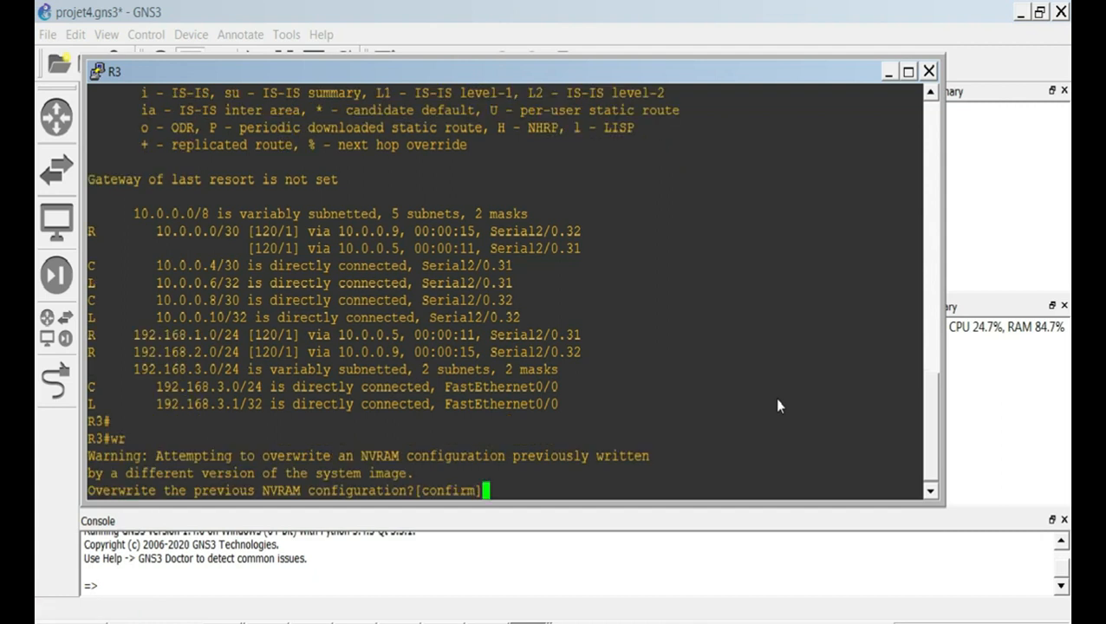
type("y")
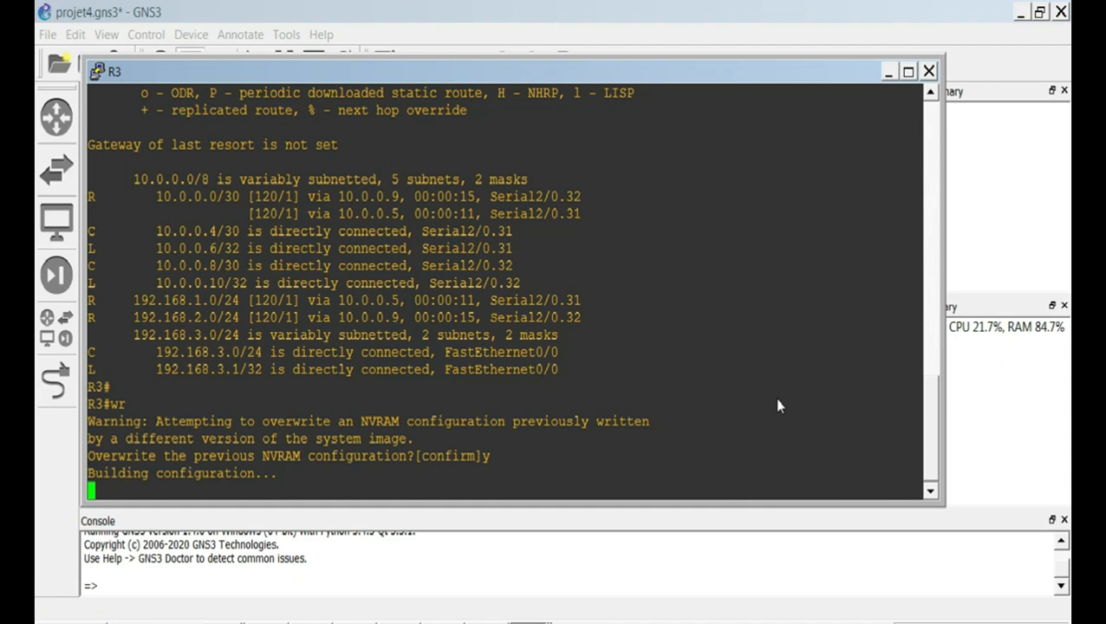
key("Return")
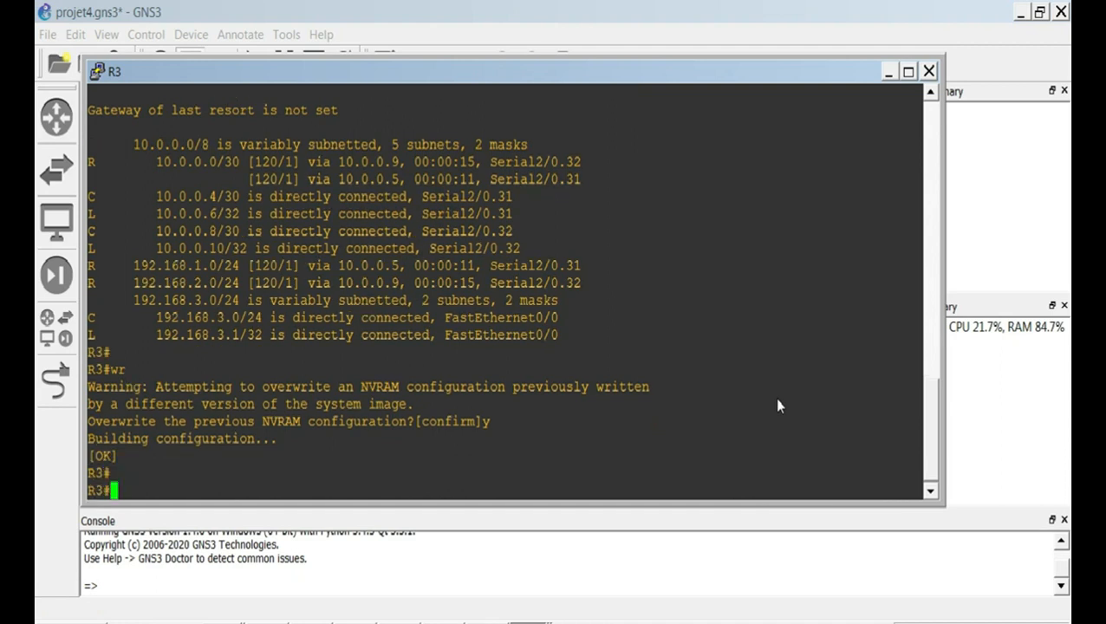
left_click(928, 71)
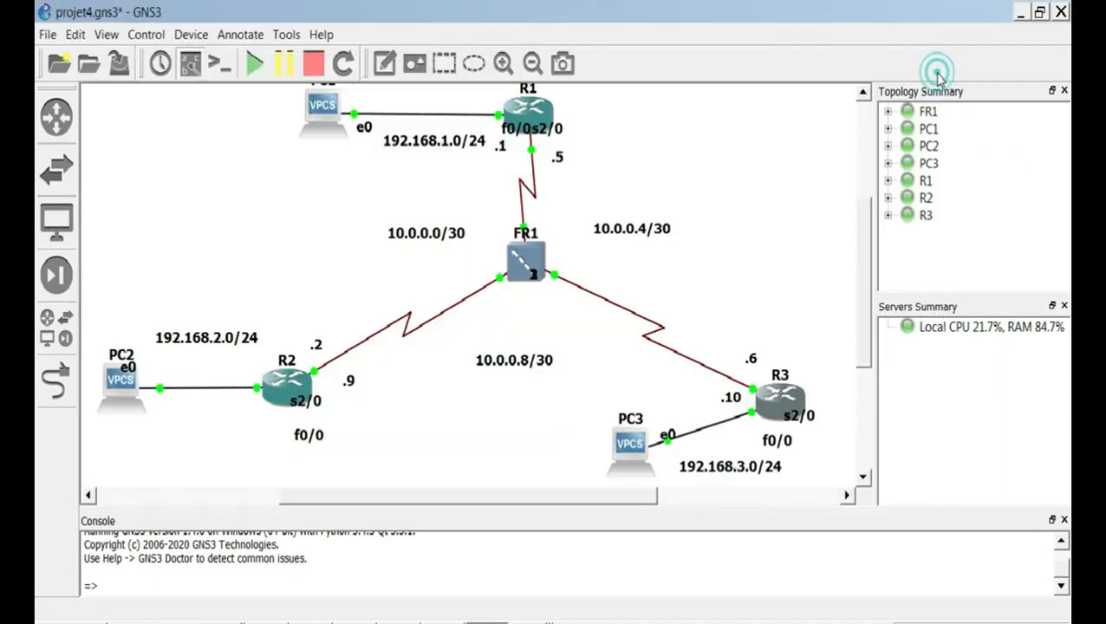
left_click(314, 63)
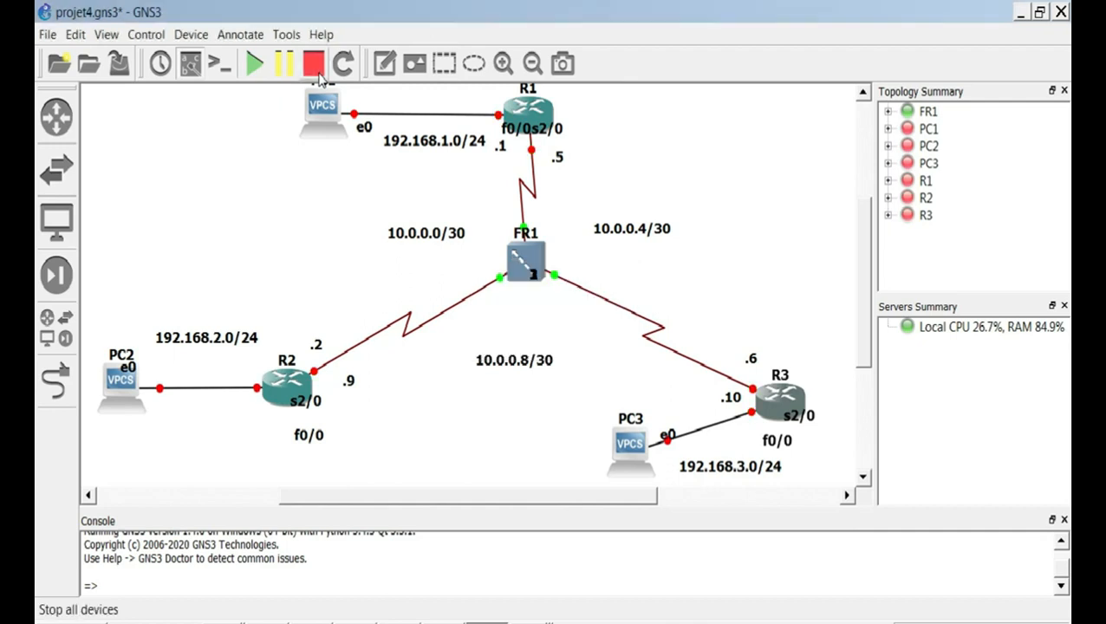